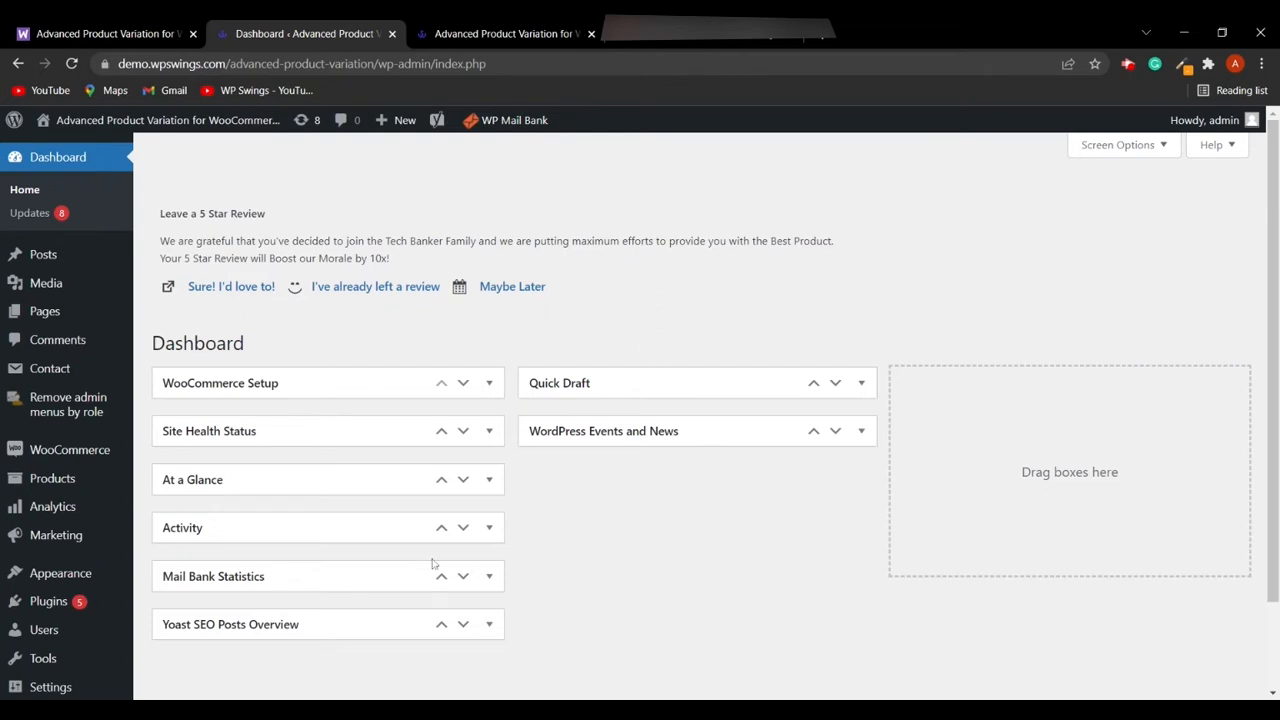
- Open the Add Plugins page and briefly view the Advanced Product Variation product page in the other tab
mouse_move(86, 612)
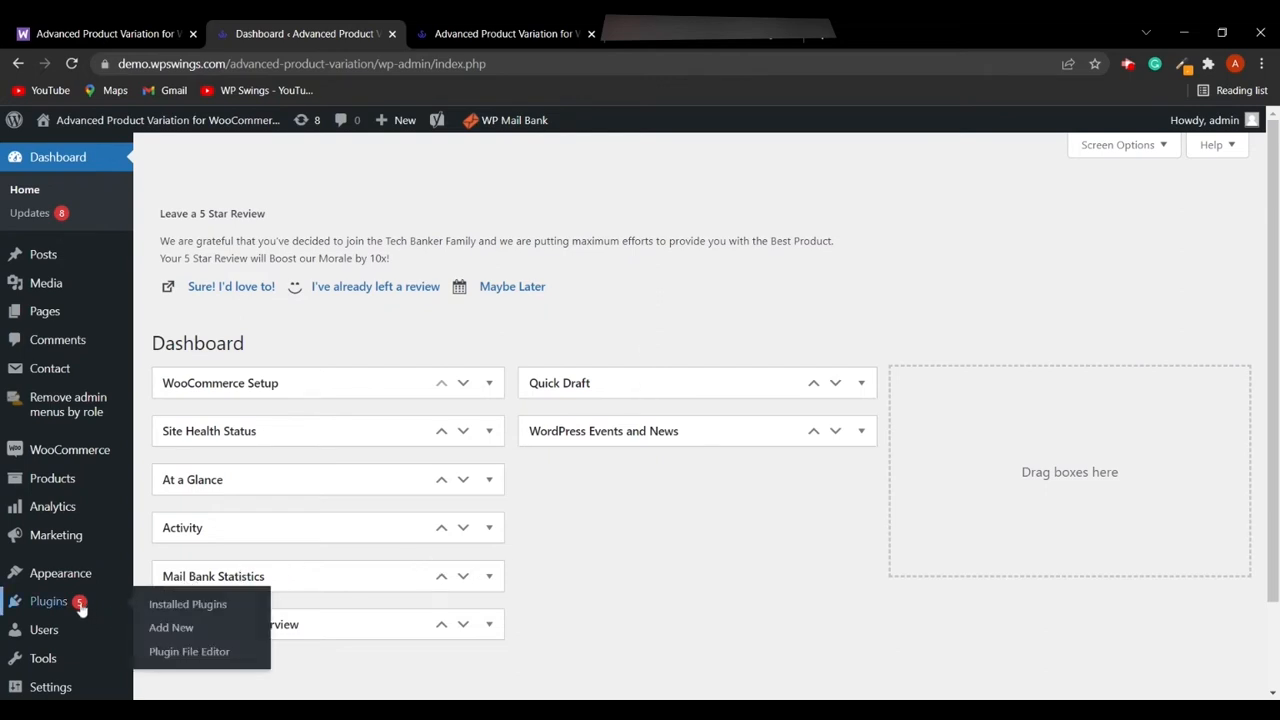
click(187, 628)
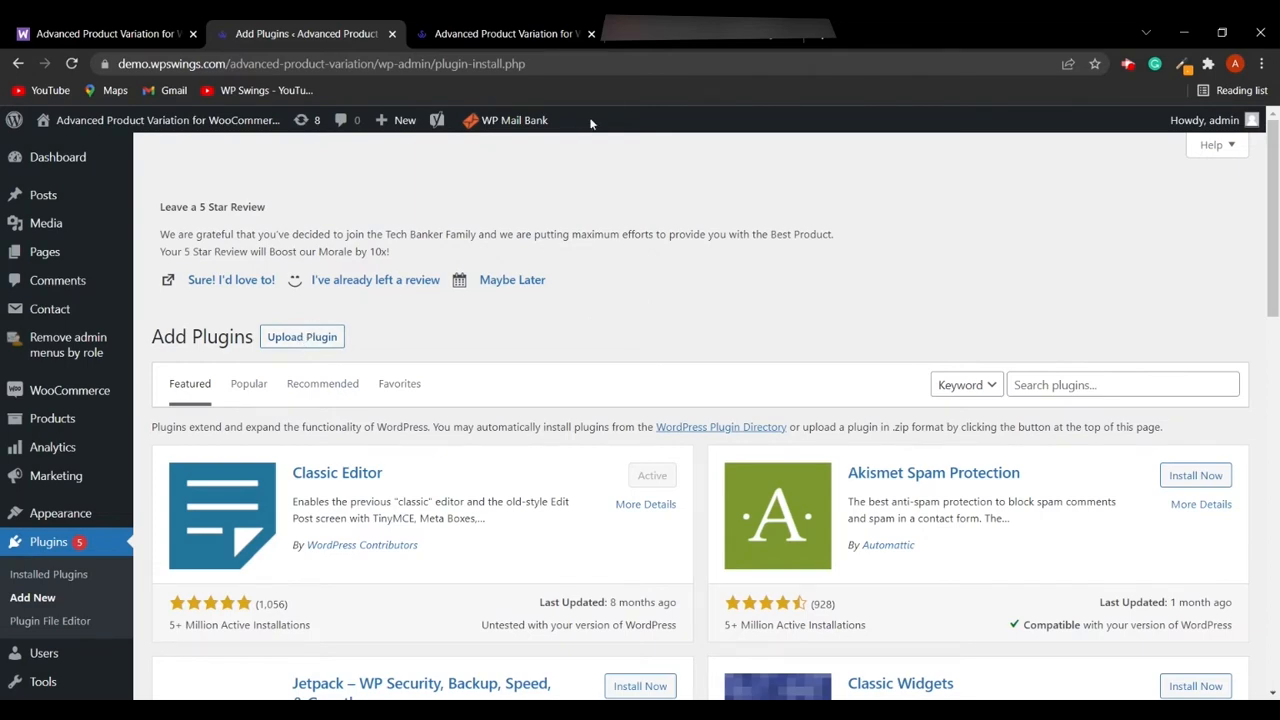
click(151, 34)
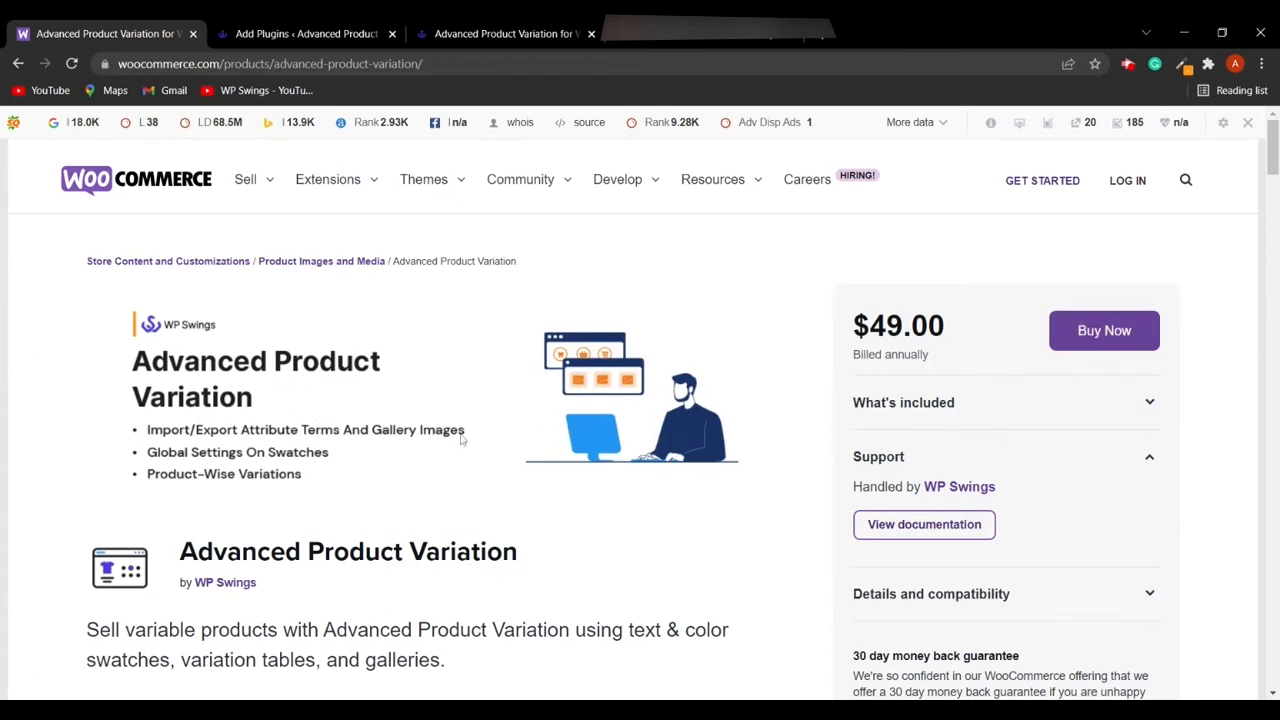
click(340, 34)
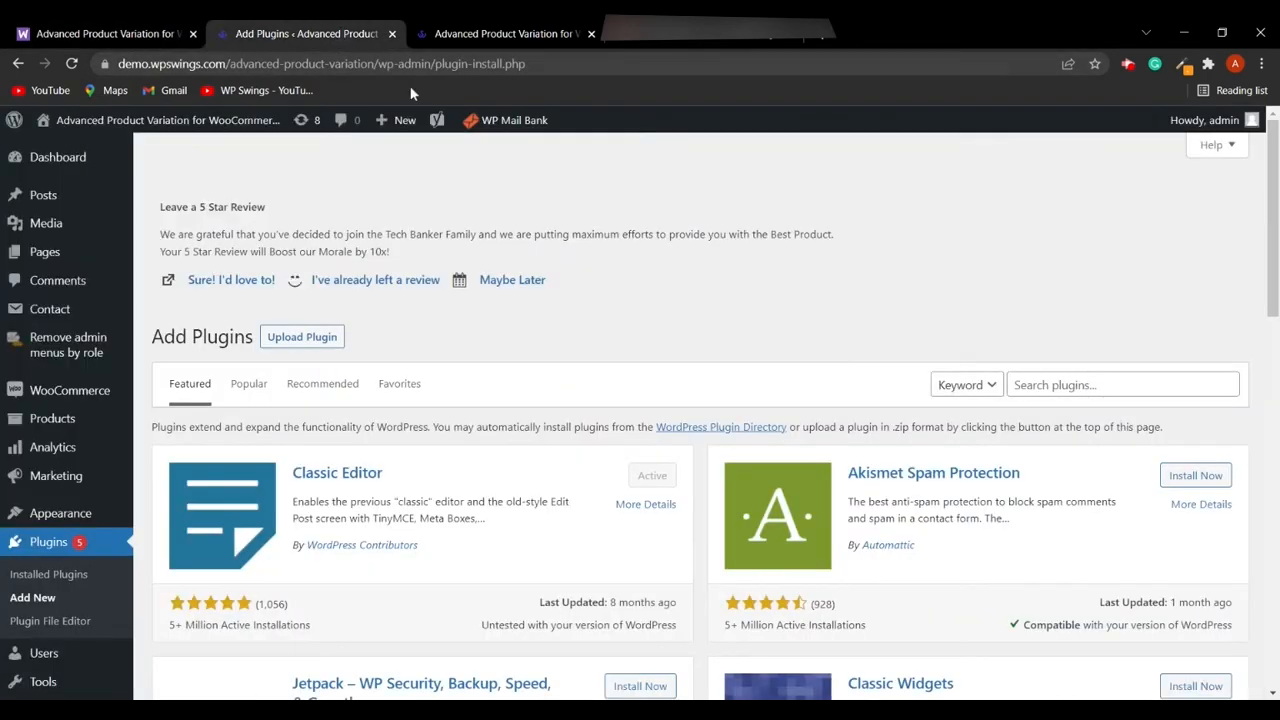
- Upload the advanced-product-variation (1).zip plugin file, install it and activate the plugin
click(313, 344)
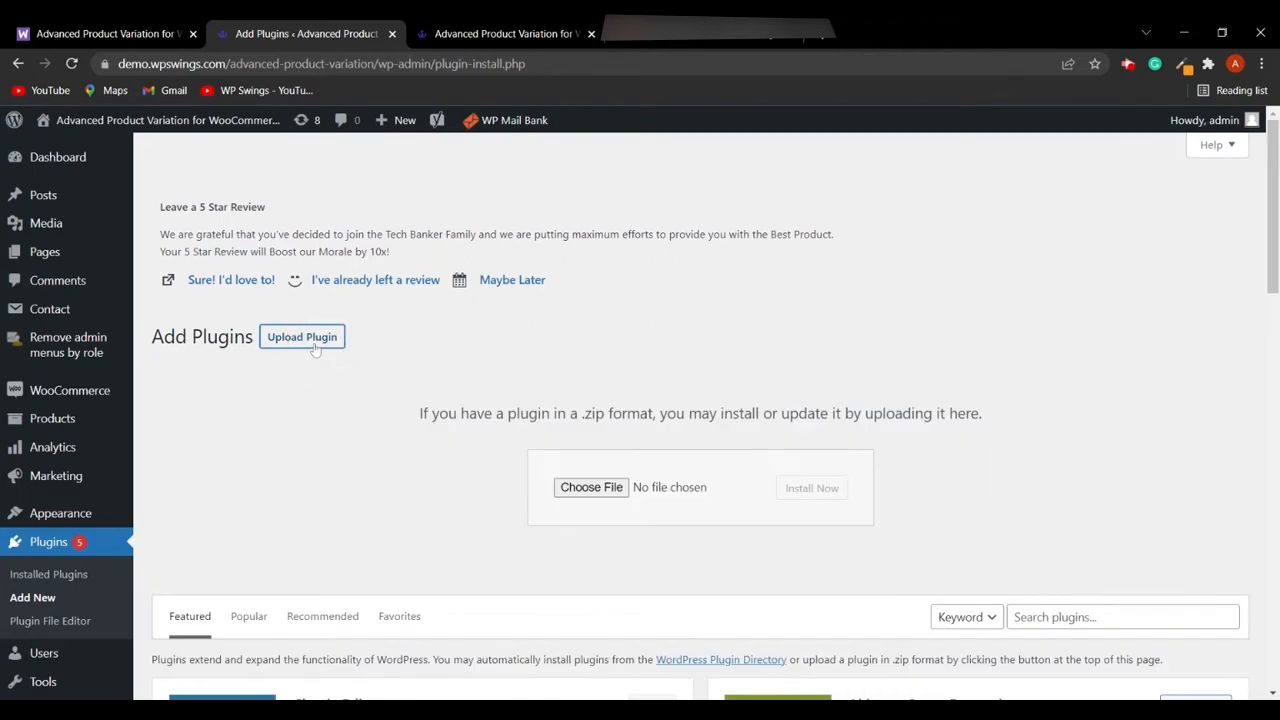
click(605, 498)
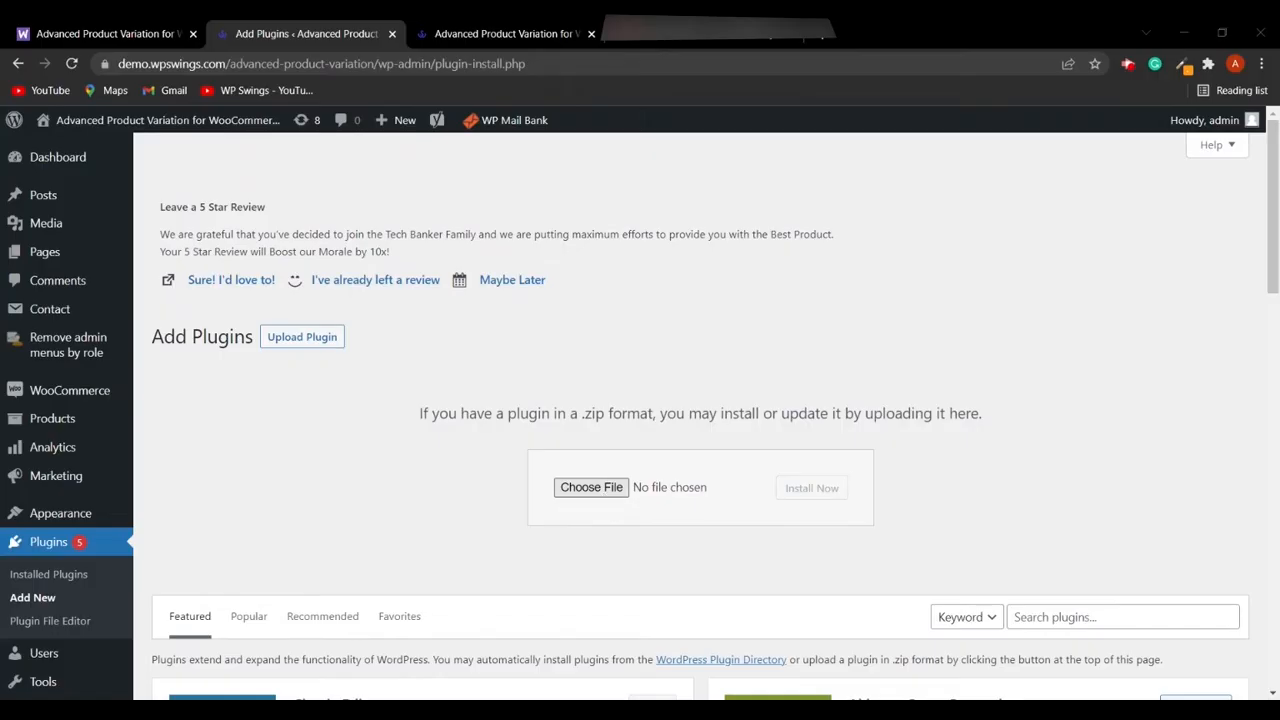
click(812, 488)
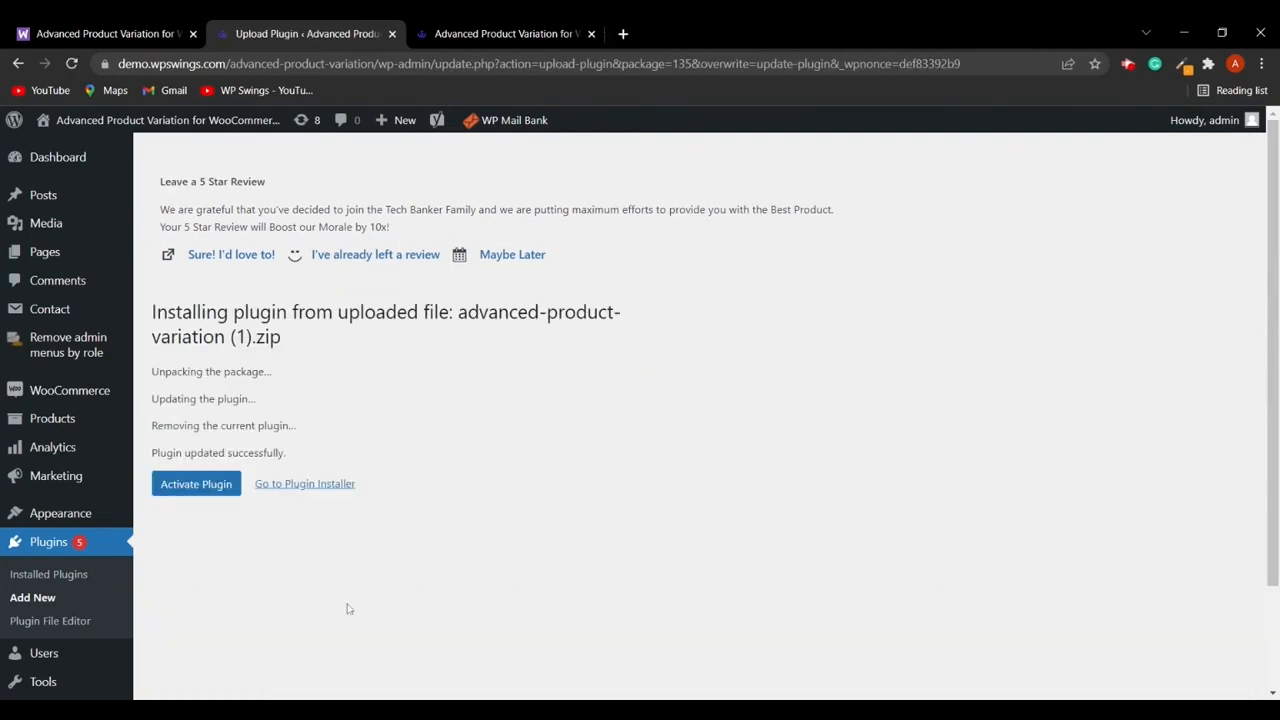
click(206, 490)
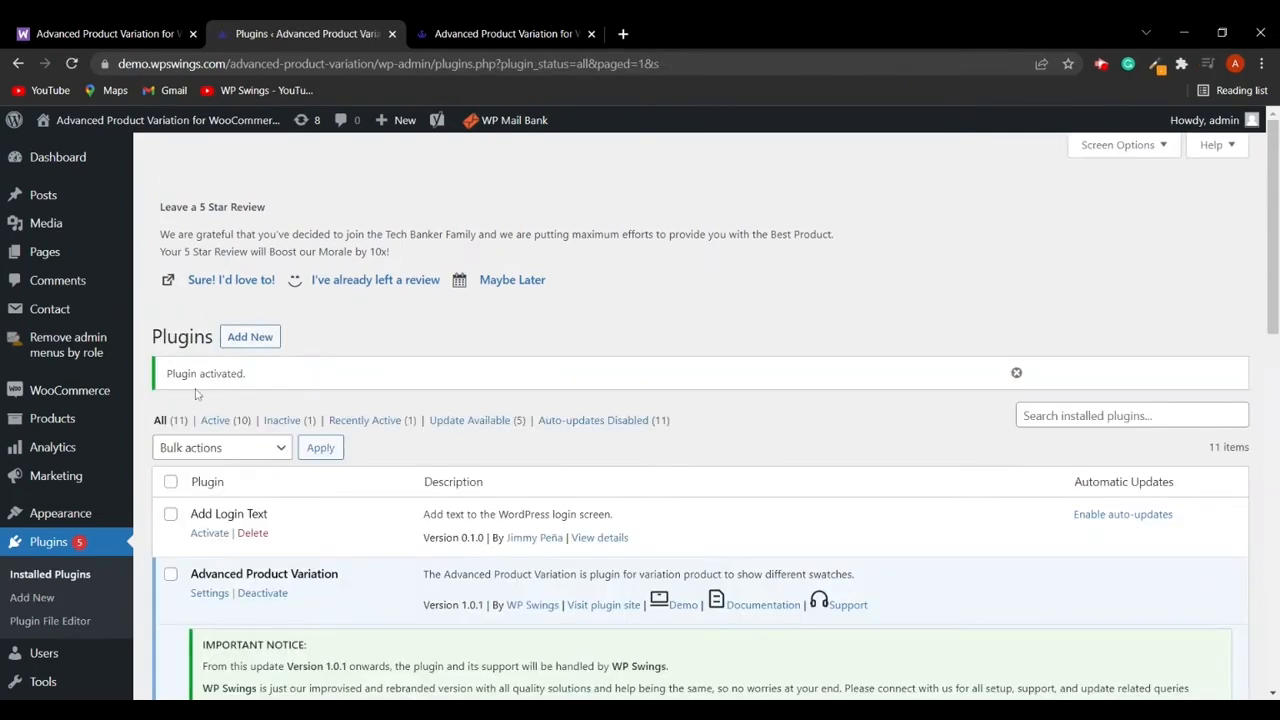
- Open the Advanced Product Variation settings and turn on Enable plugin in General Setting
scroll(389, 390, down, 3)
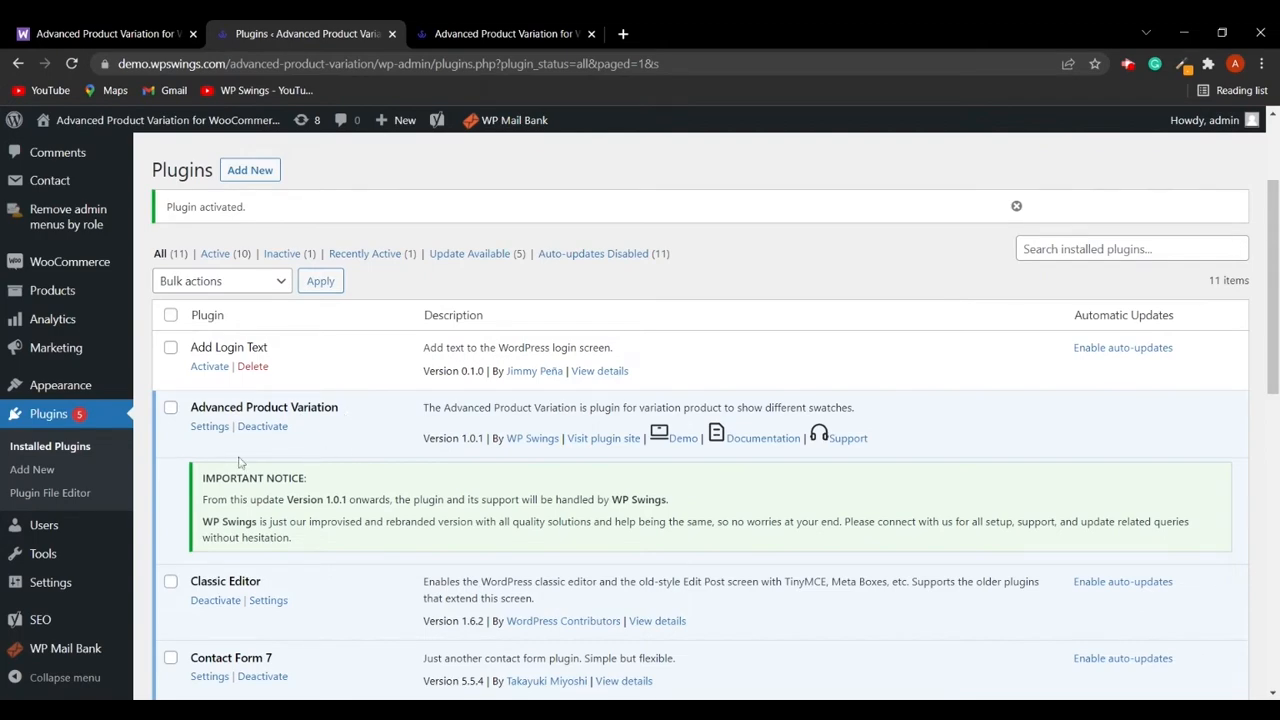
click(210, 427)
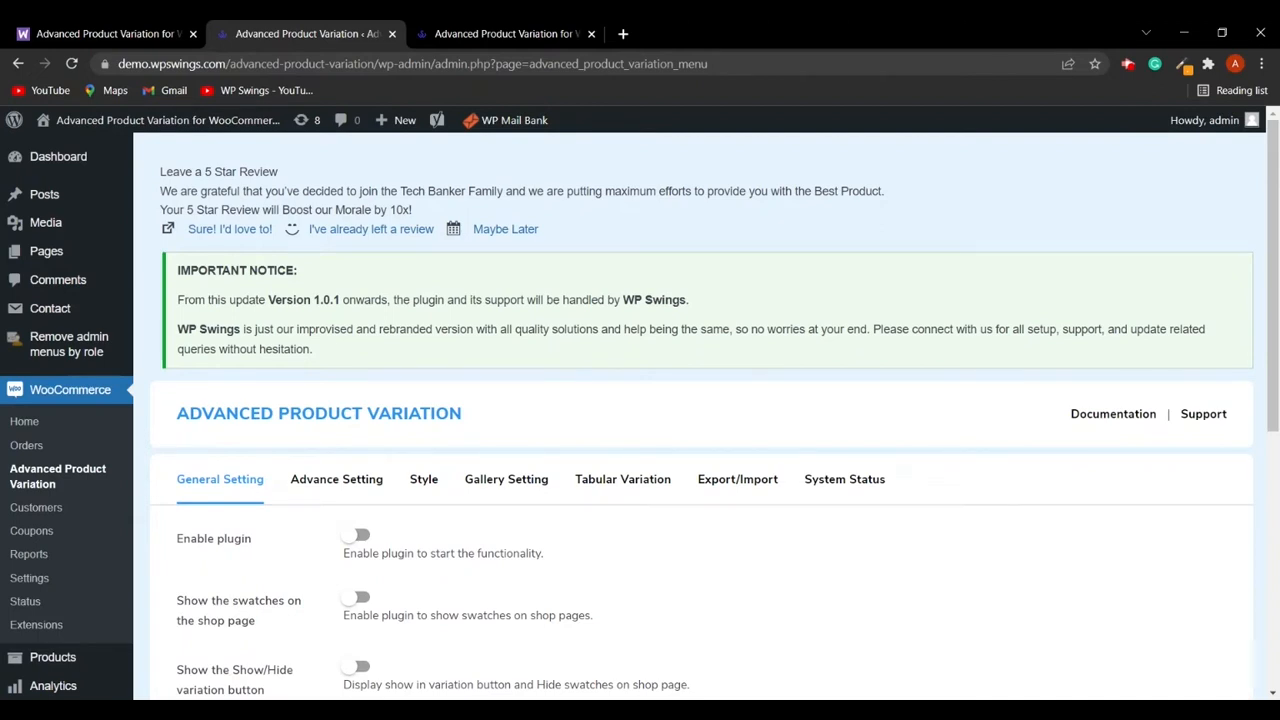
scroll(644, 476, down, 2)
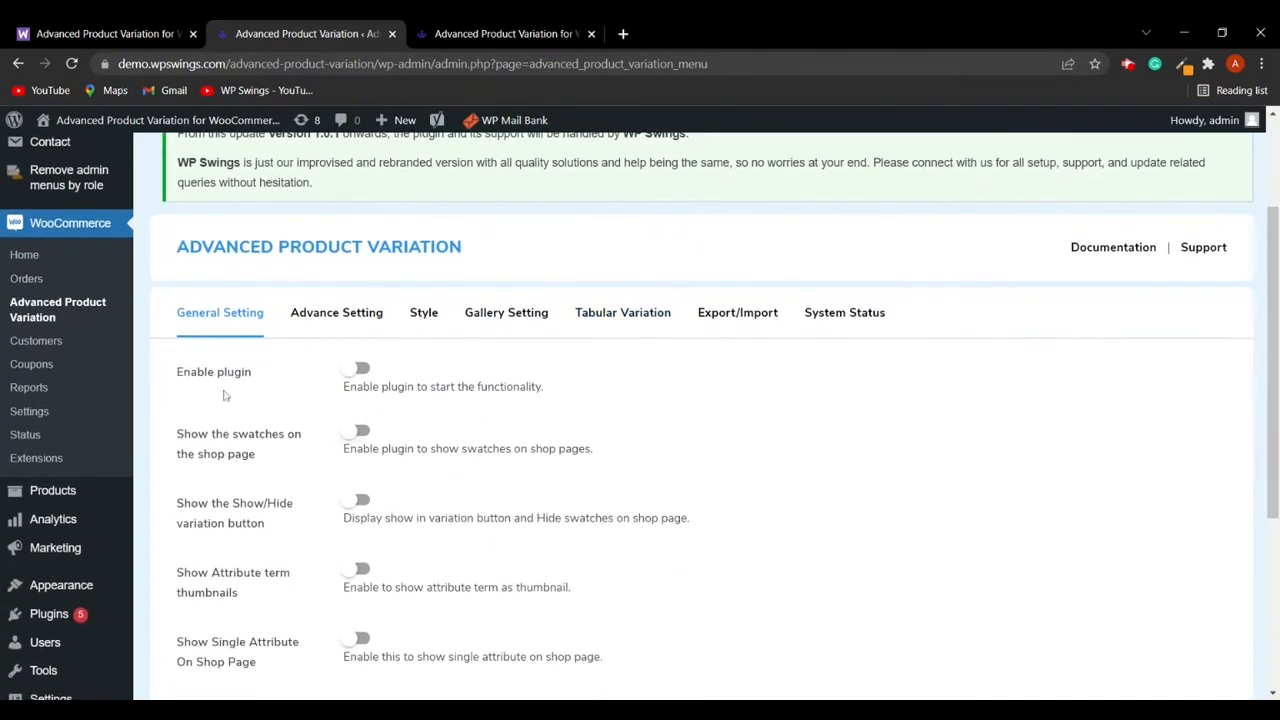
click(358, 370)
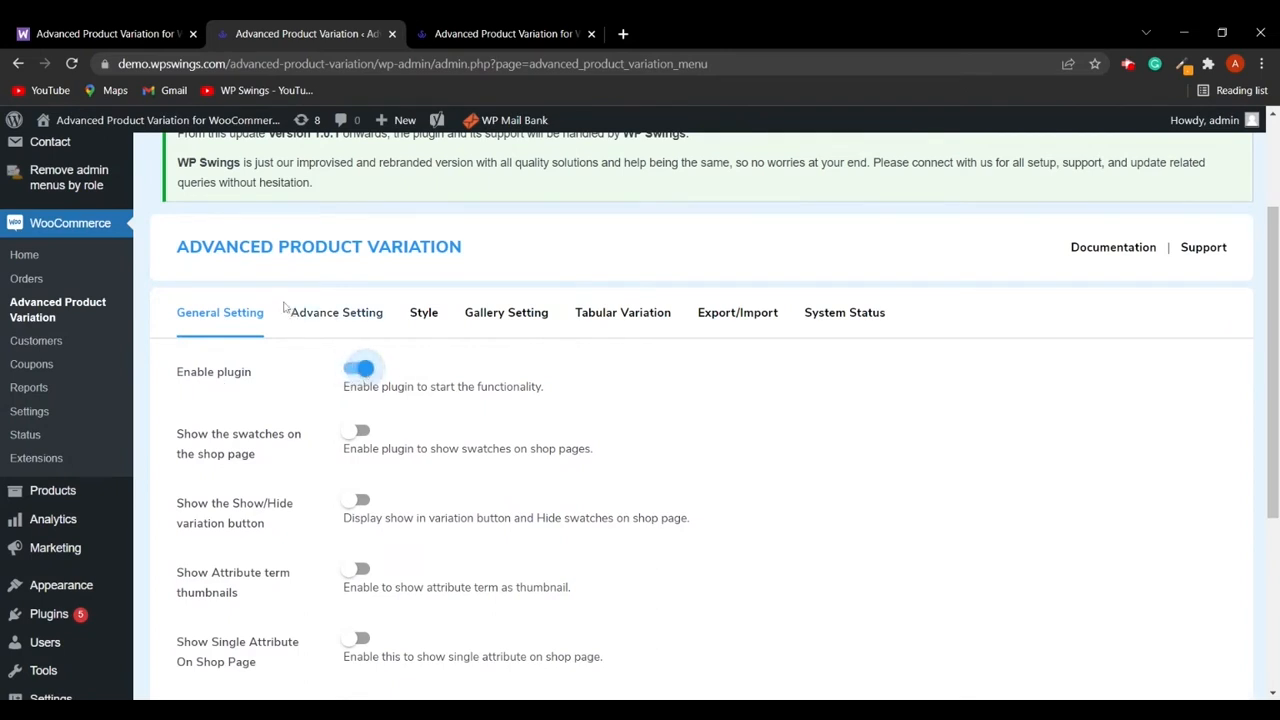
- Turn on Show the swatches on the shop page and save the changes
scroll(330, 360, down, 1)
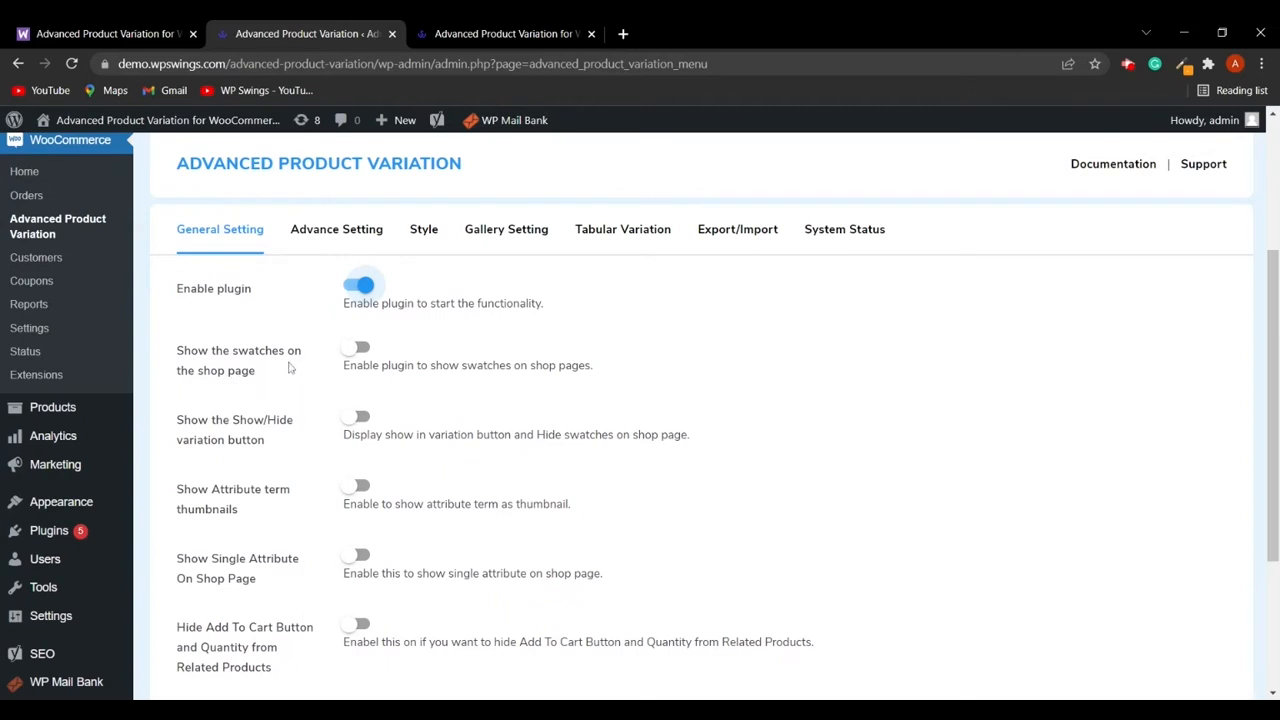
click(369, 357)
scroll(500, 400, down, 3)
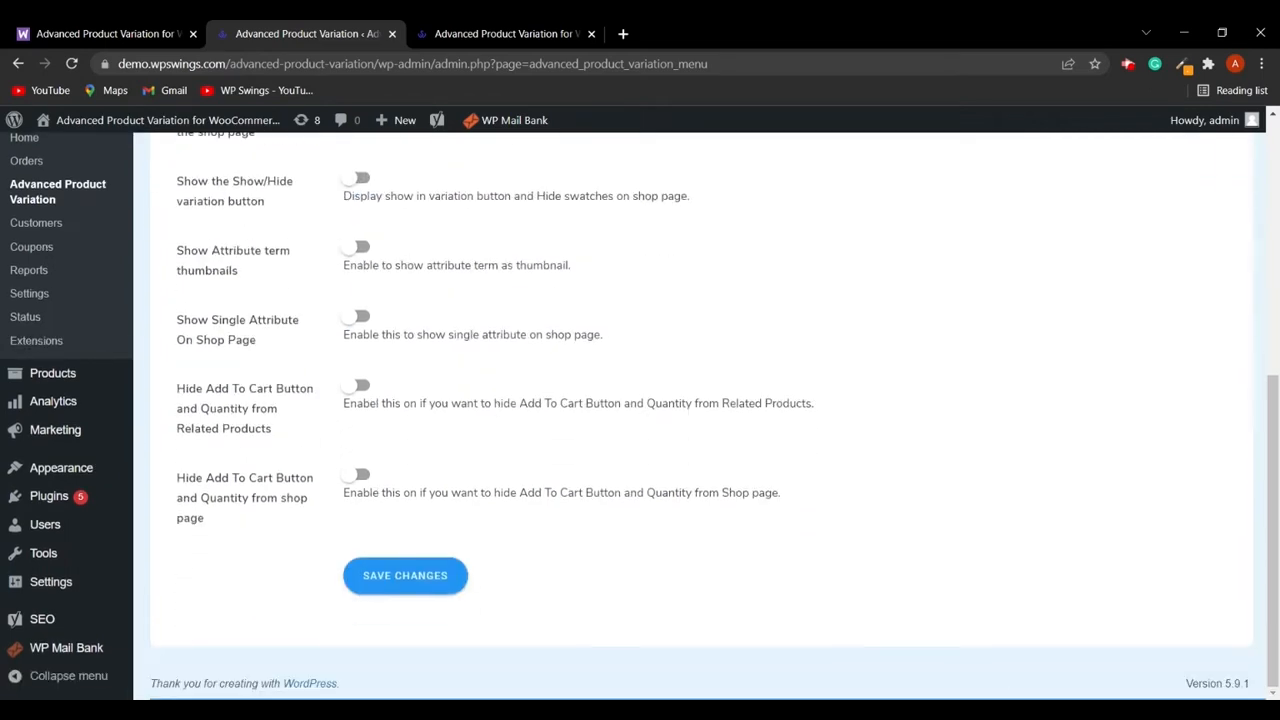
click(411, 588)
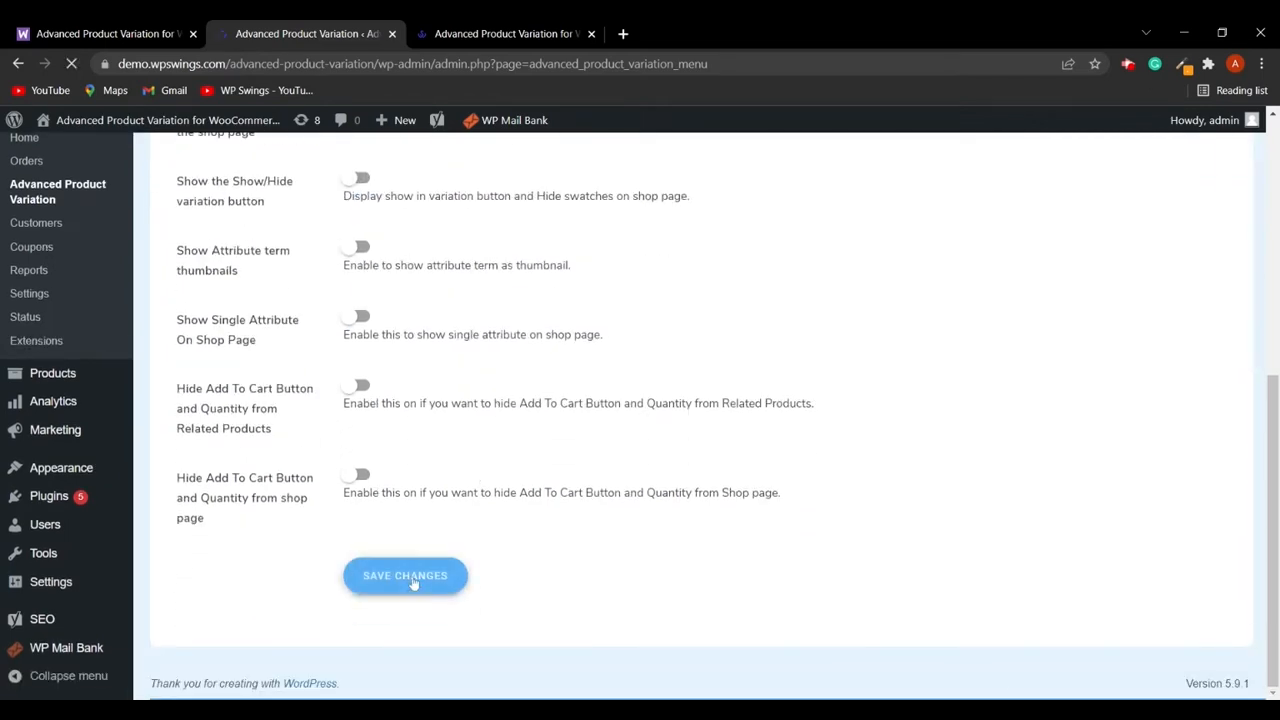
scroll(495, 575, down, 2)
scroll(490, 567, up, 2)
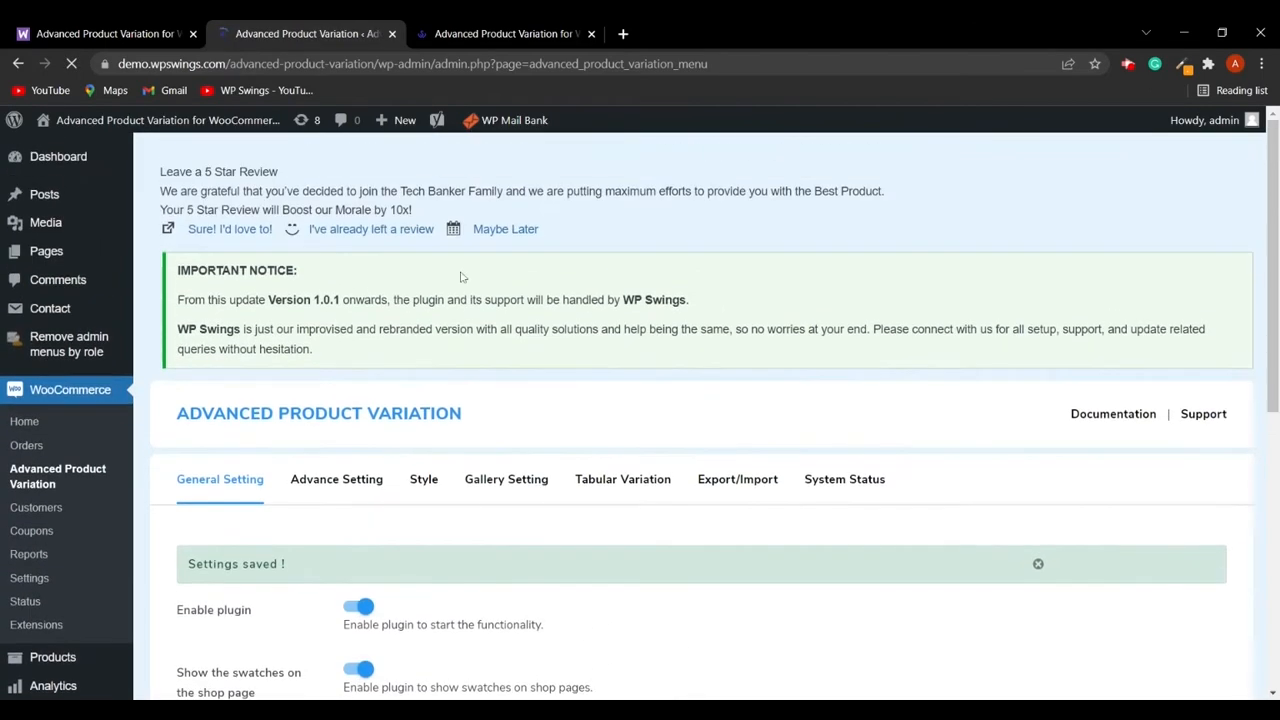
- Reload the storefront shop page and inspect the swatches under the products
click(495, 33)
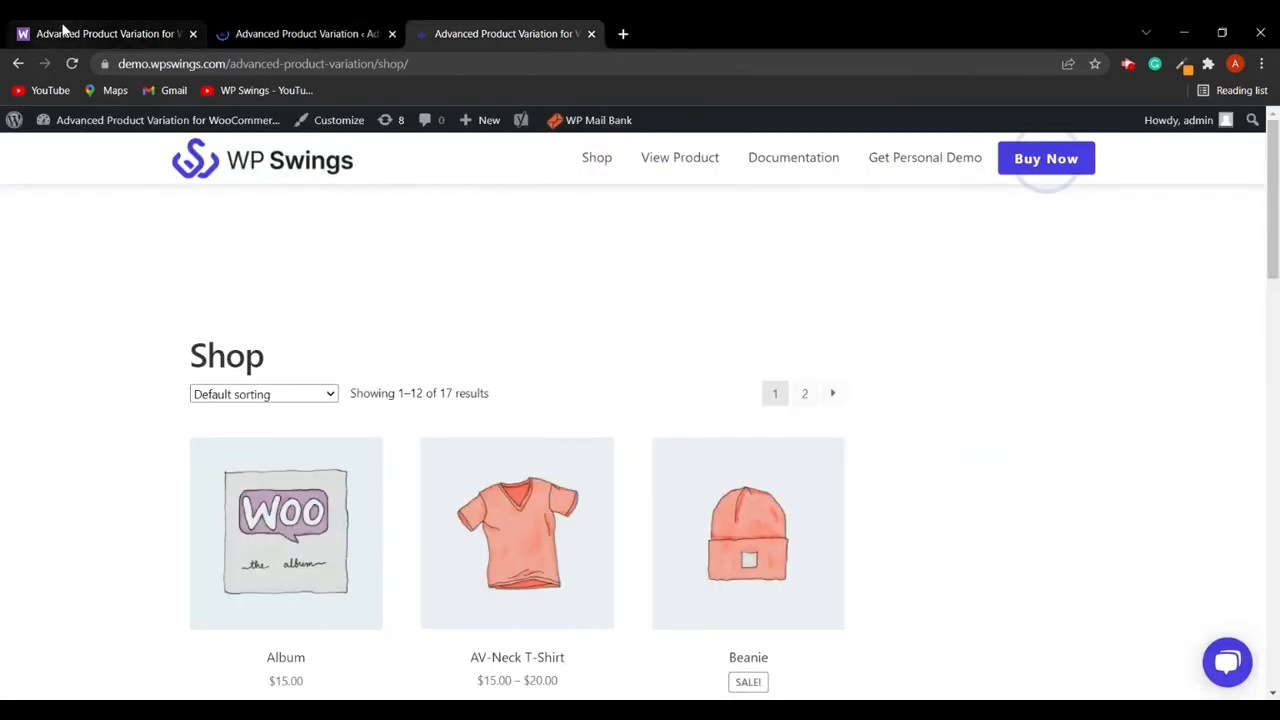
click(70, 70)
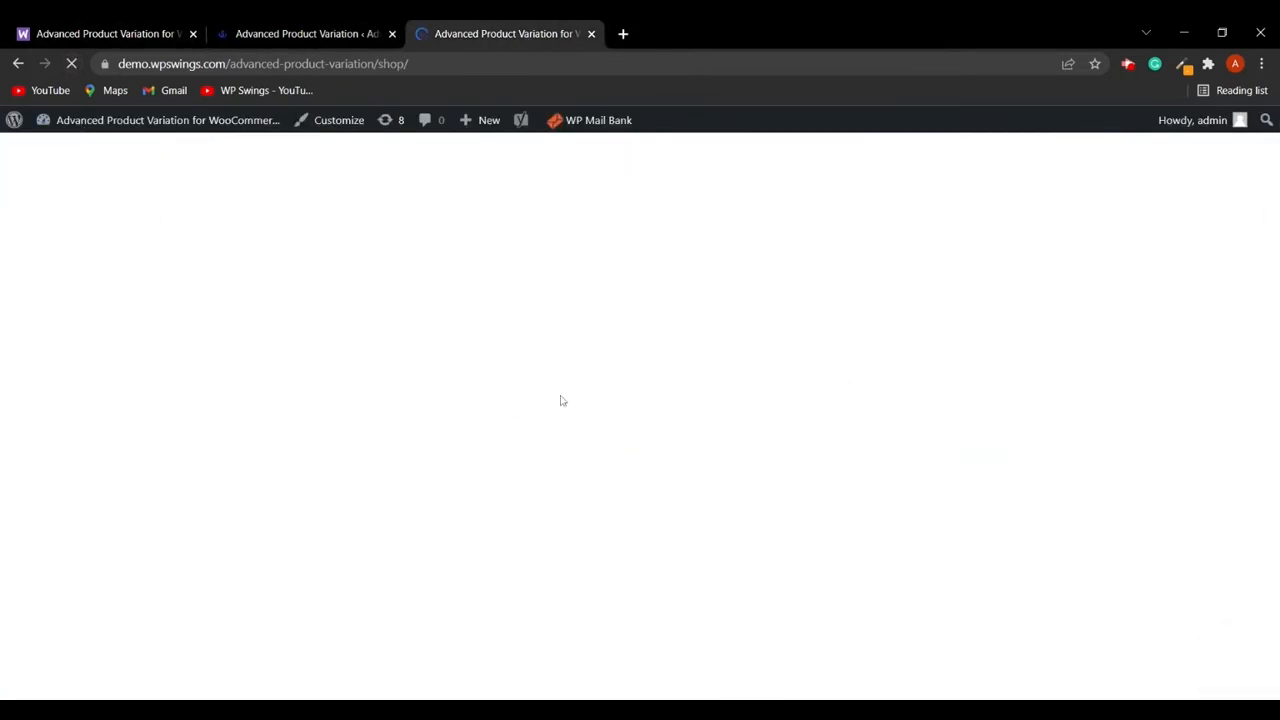
scroll(597, 417, down, 2)
scroll(595, 417, down, 1)
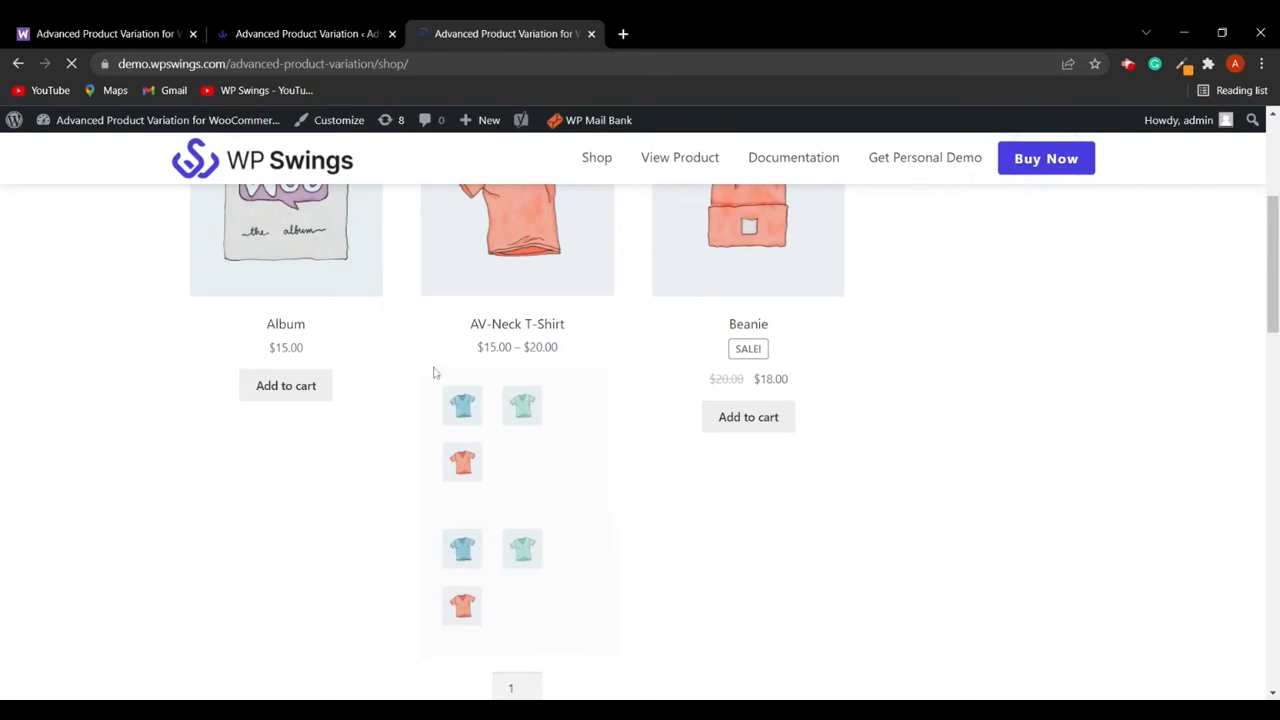
- Turn on Show the Show/Hide variation button and save the changes
click(306, 33)
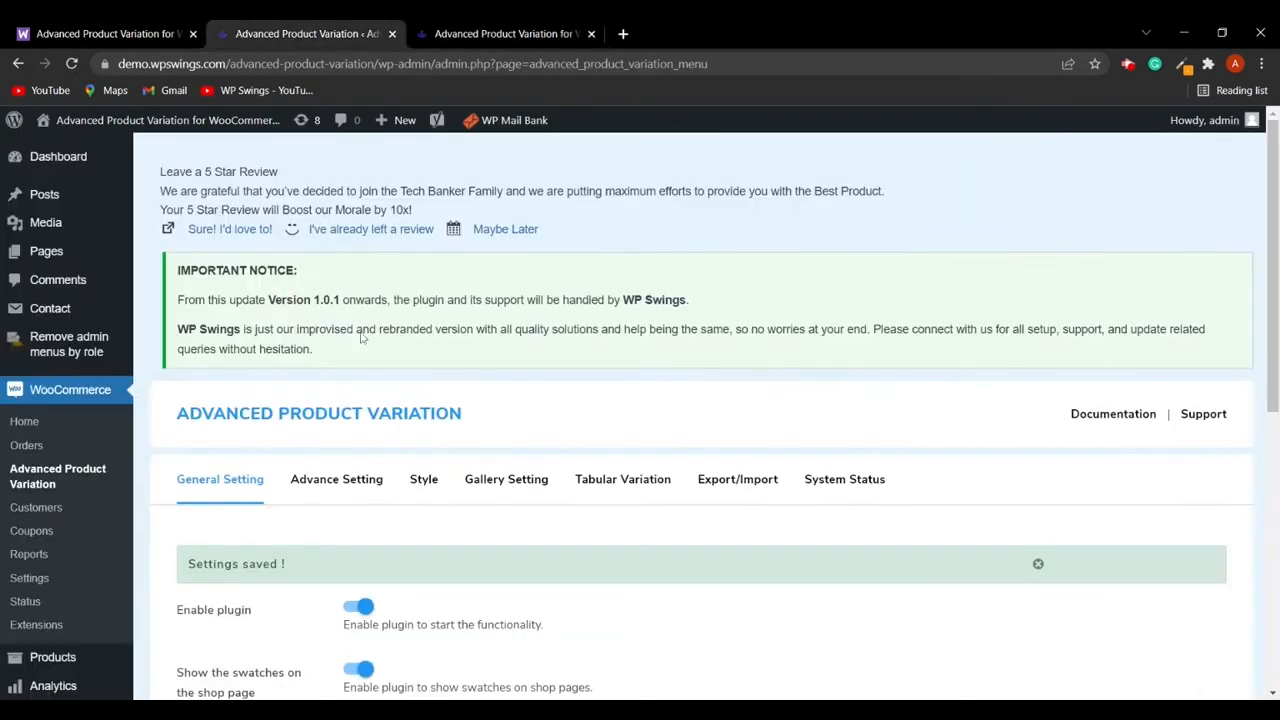
scroll(438, 562, down, 1)
scroll(272, 548, down, 1)
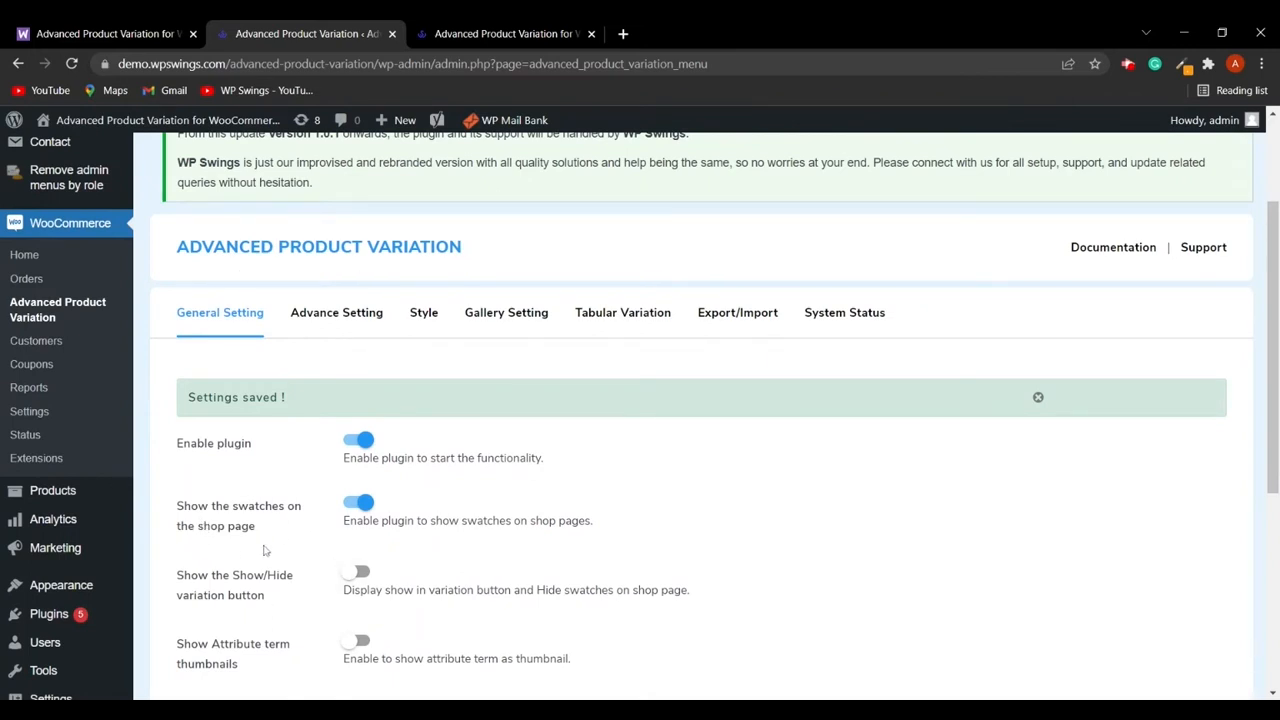
scroll(308, 541, down, 2)
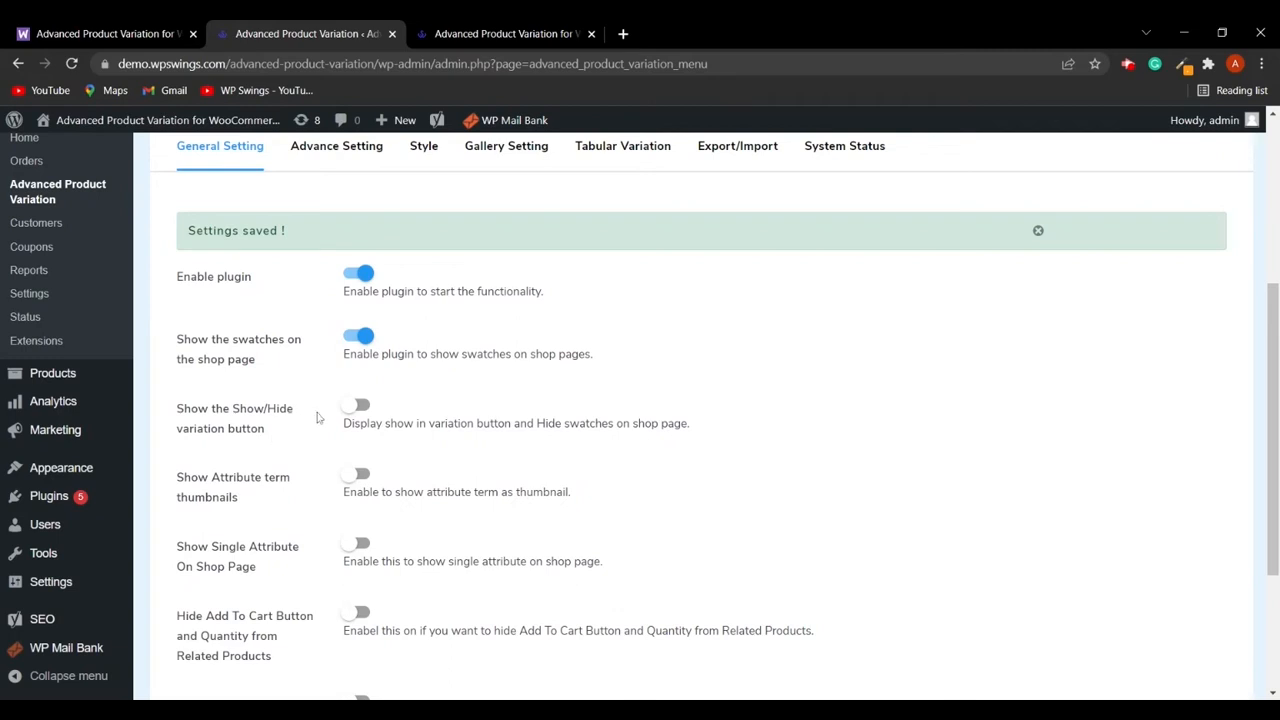
click(361, 407)
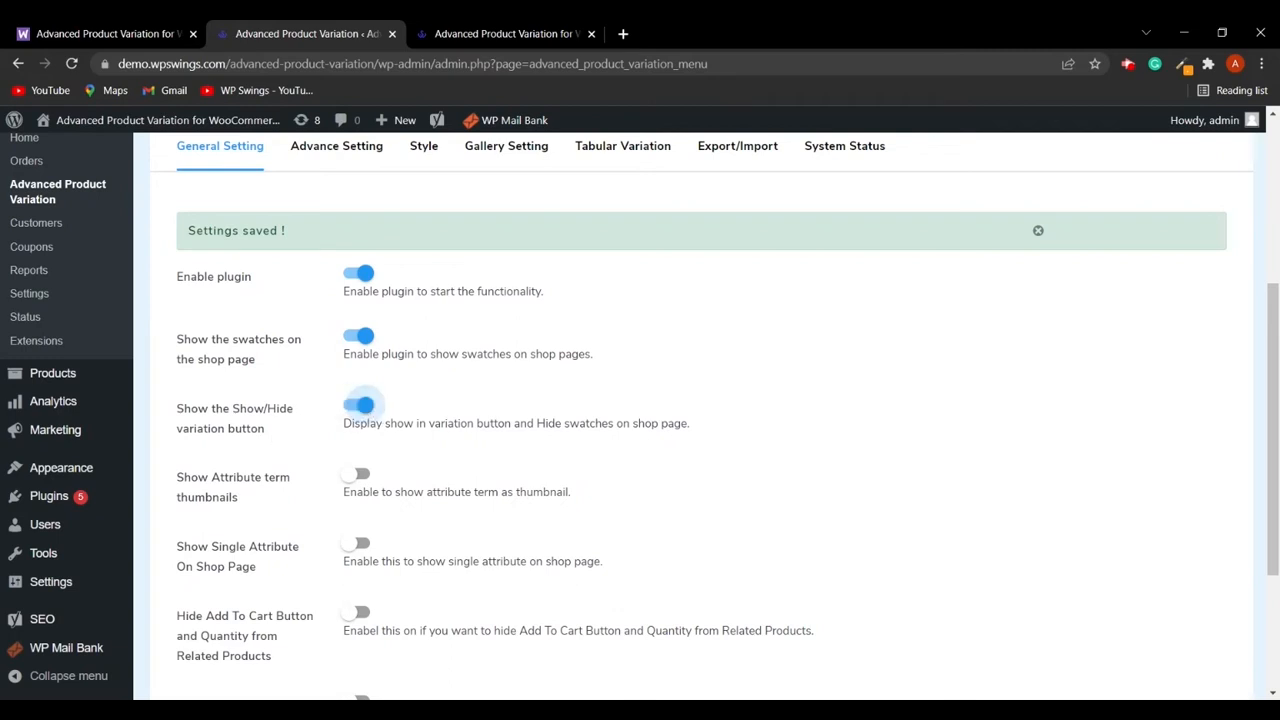
scroll(514, 448, down, 3)
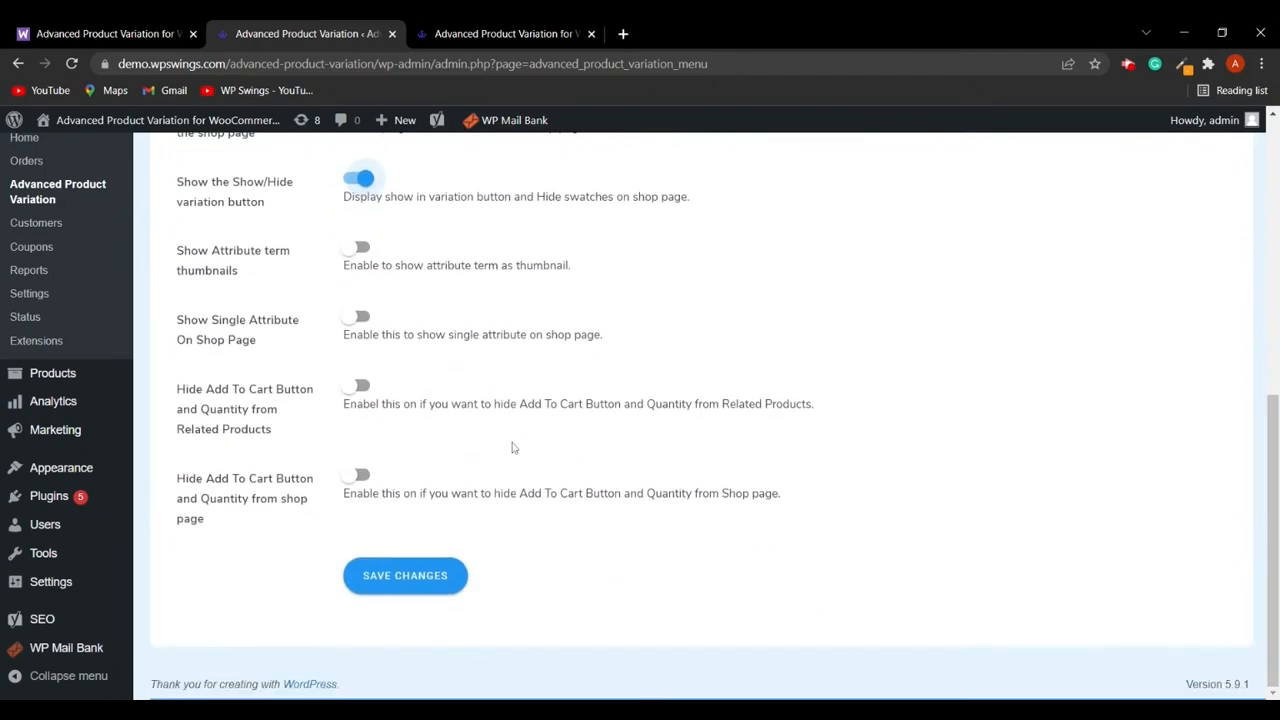
click(408, 577)
- Reload the shop page and toggle the AV-Neck T-Shirt's variations with its Show/Hide Variations button
click(500, 33)
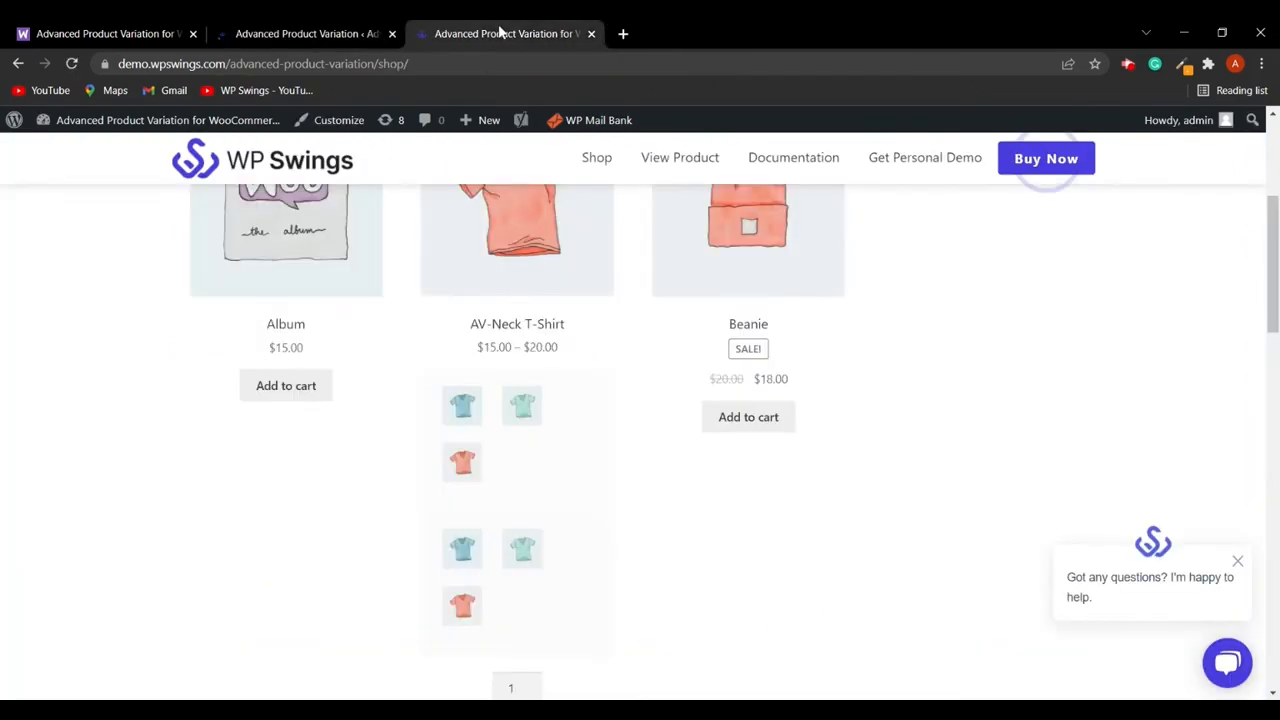
click(73, 63)
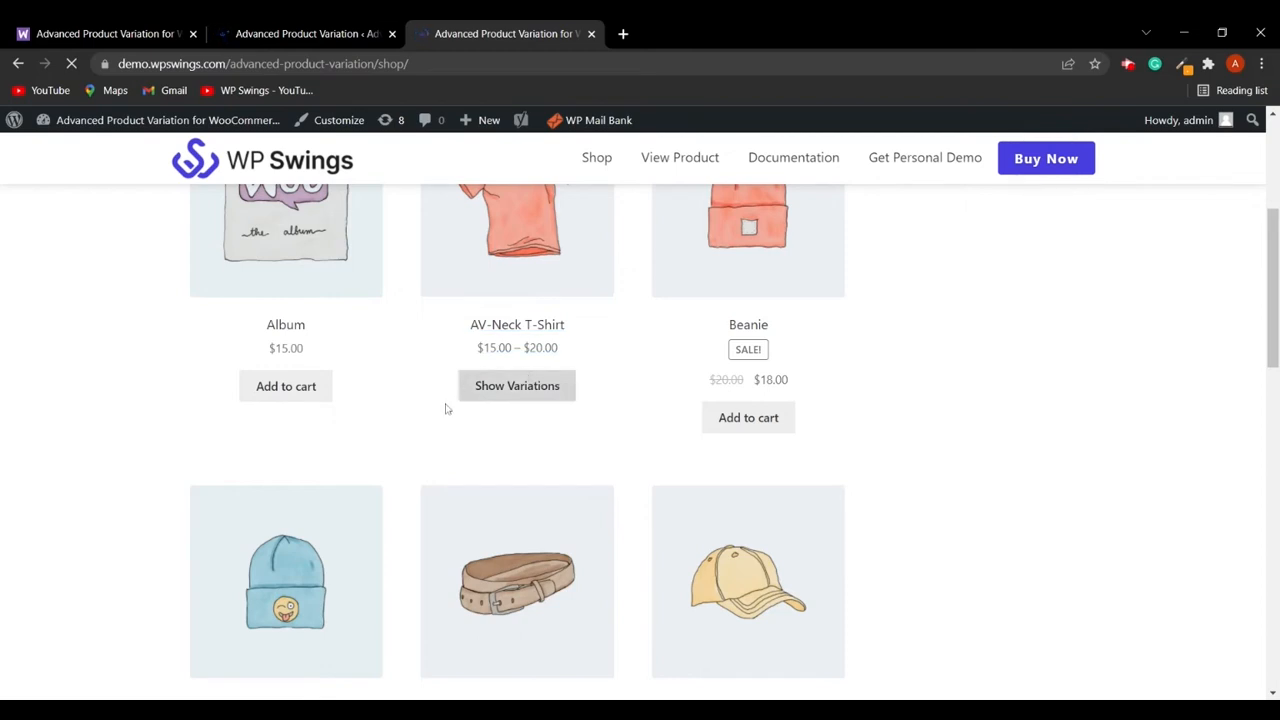
click(536, 394)
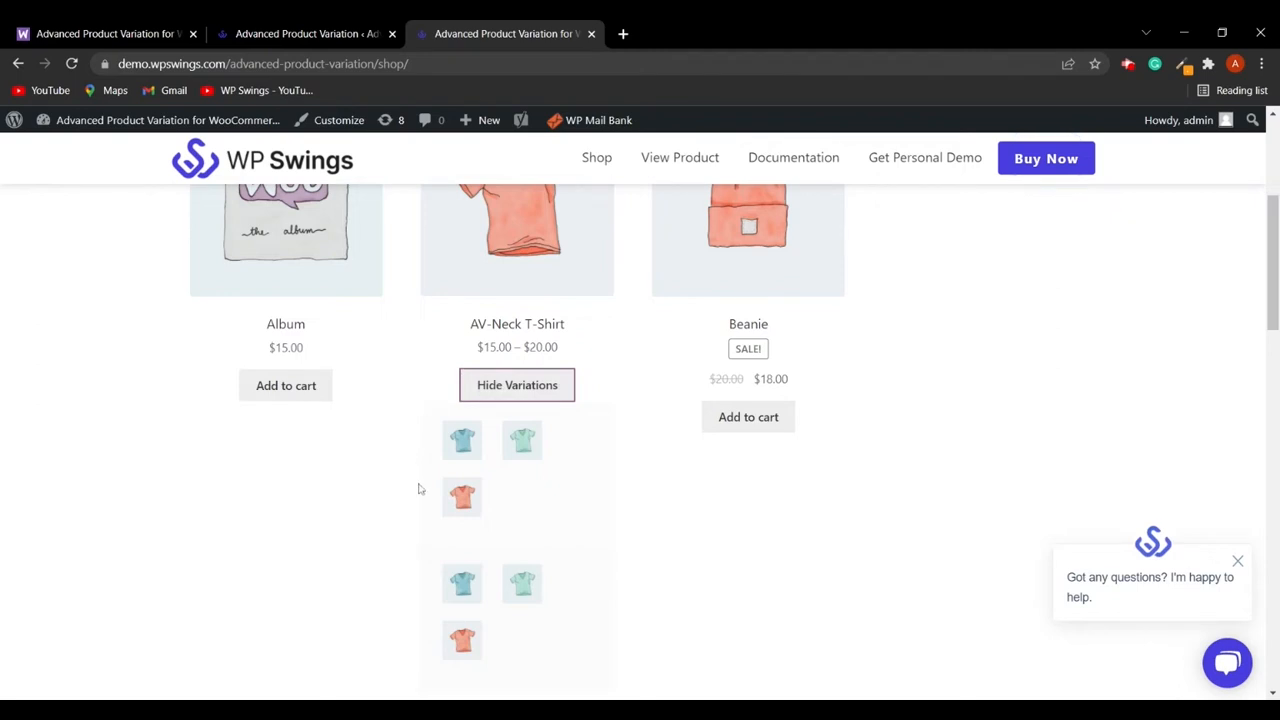
click(524, 397)
click(524, 397)
scroll(407, 587, down, 1)
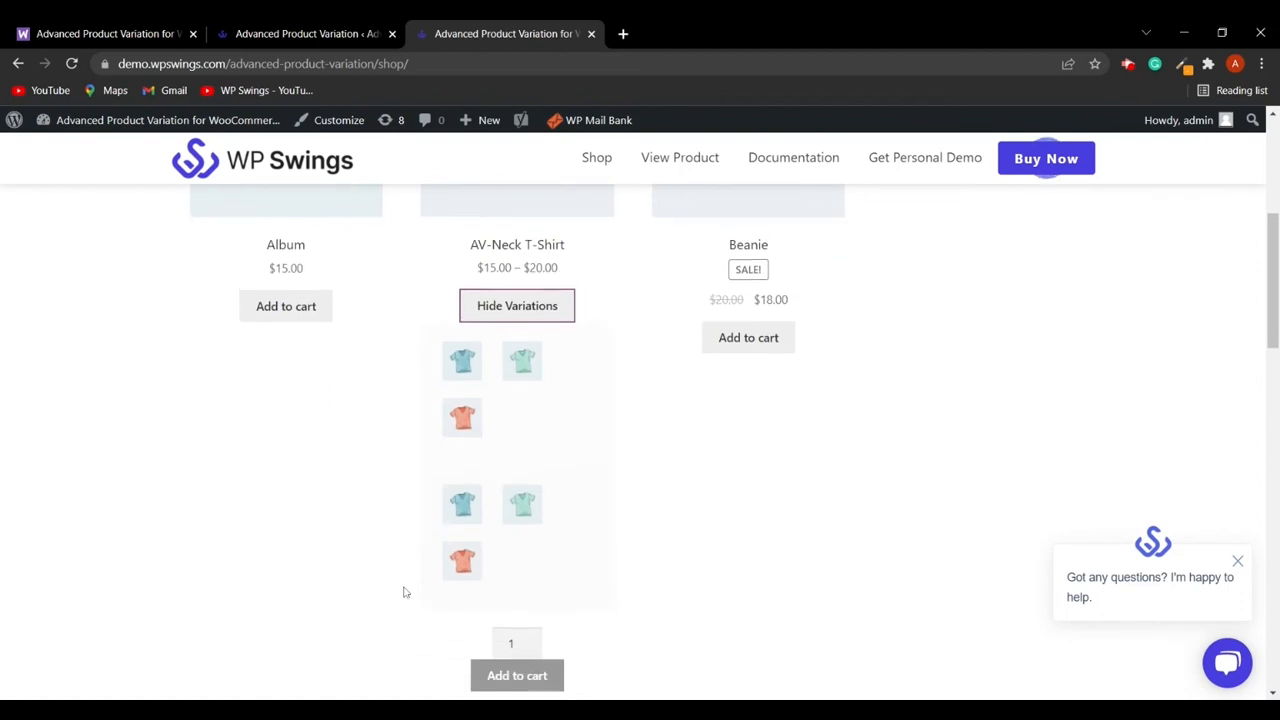
click(535, 310)
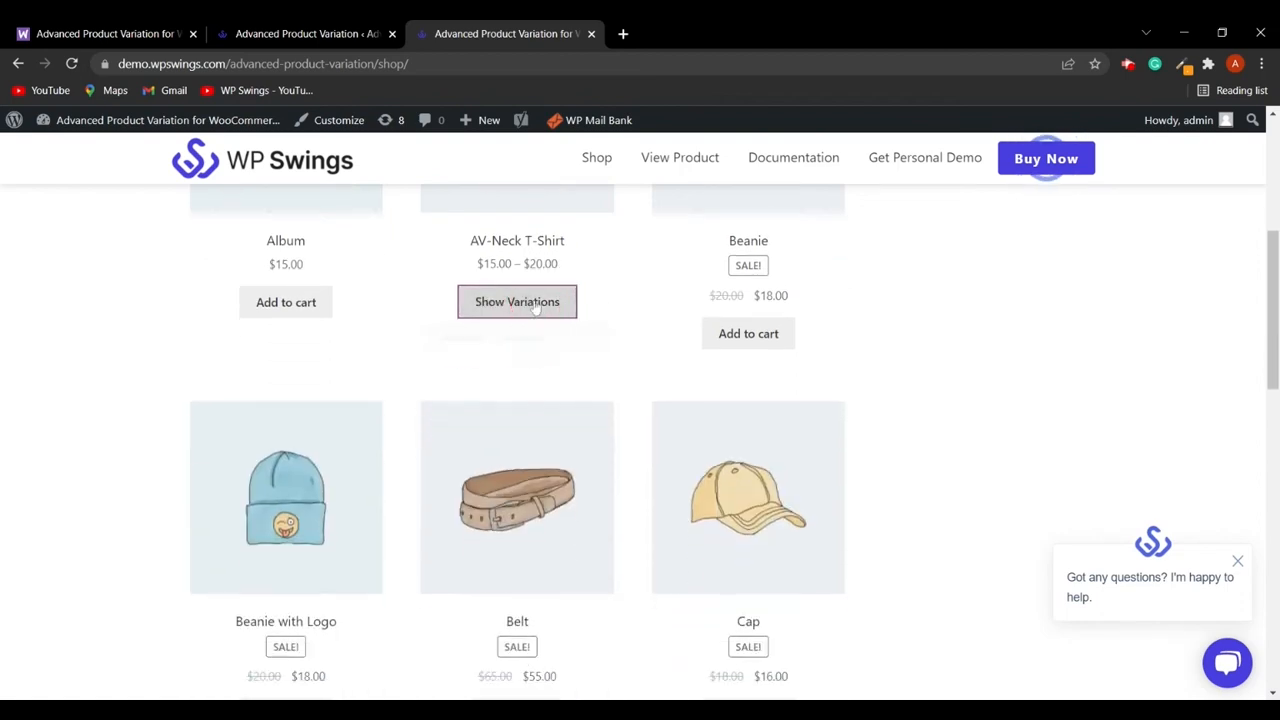
- Switch back to the settings, enable Show the Show/Hide variation button again and save the changes
click(332, 30)
scroll(554, 547, down, 4)
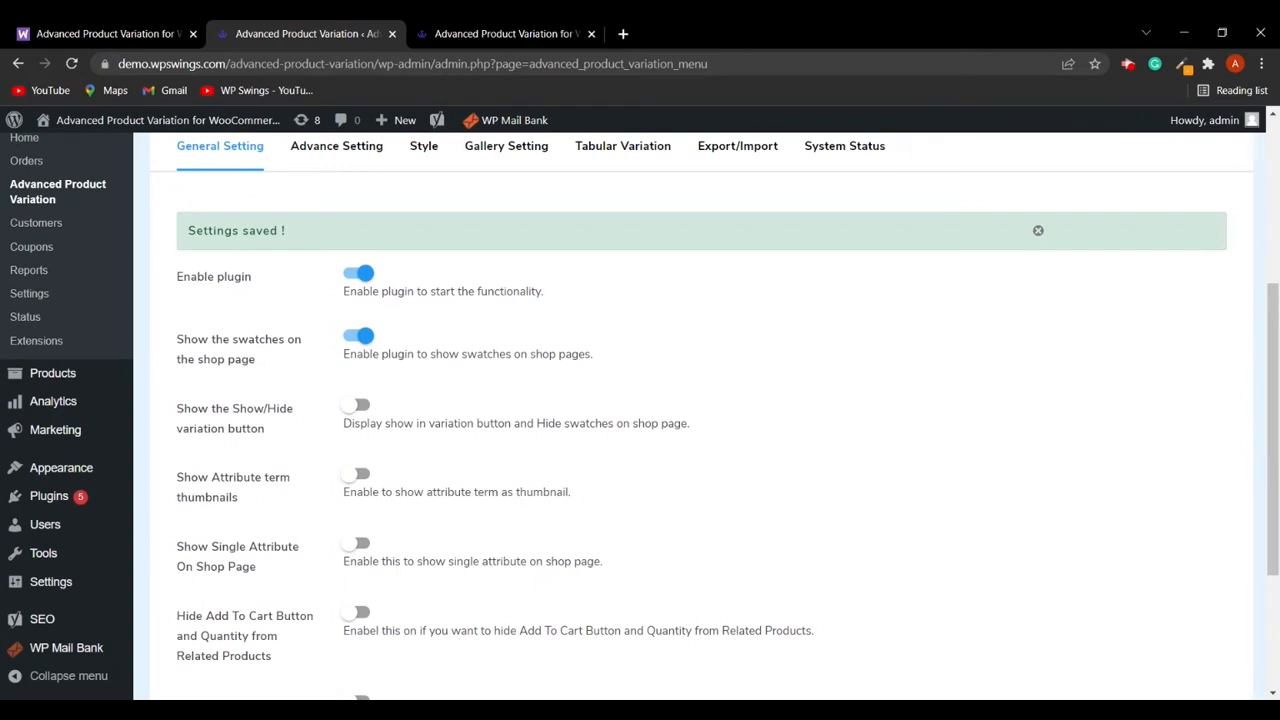
click(360, 406)
scroll(380, 450, down, 3)
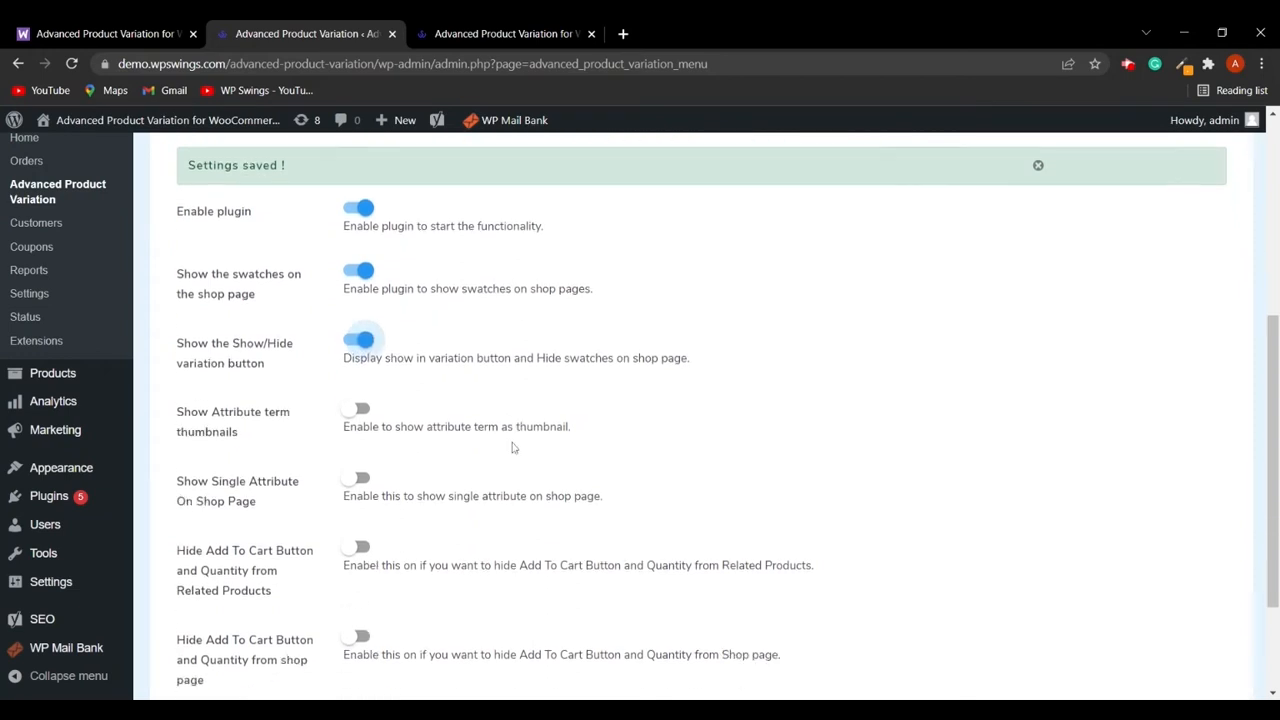
click(405, 592)
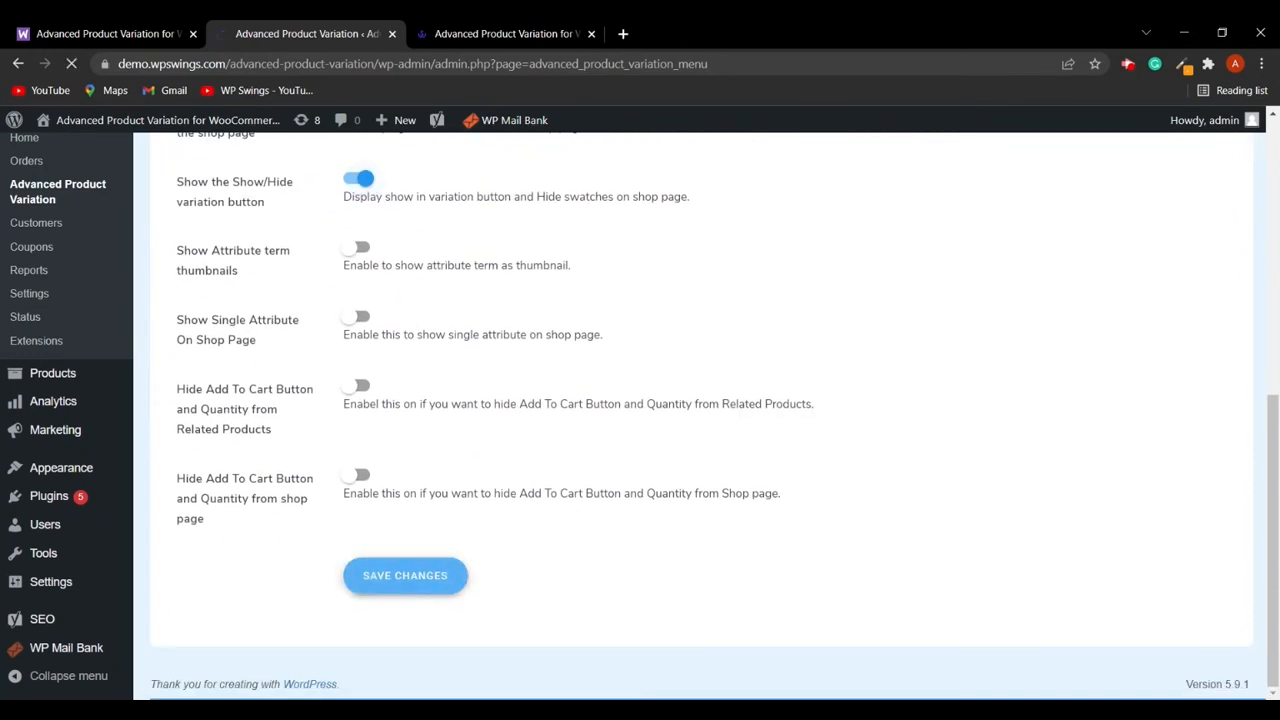
- Reload the shop page, then show and hide the AV-Neck T-Shirt's variations
click(505, 33)
click(72, 63)
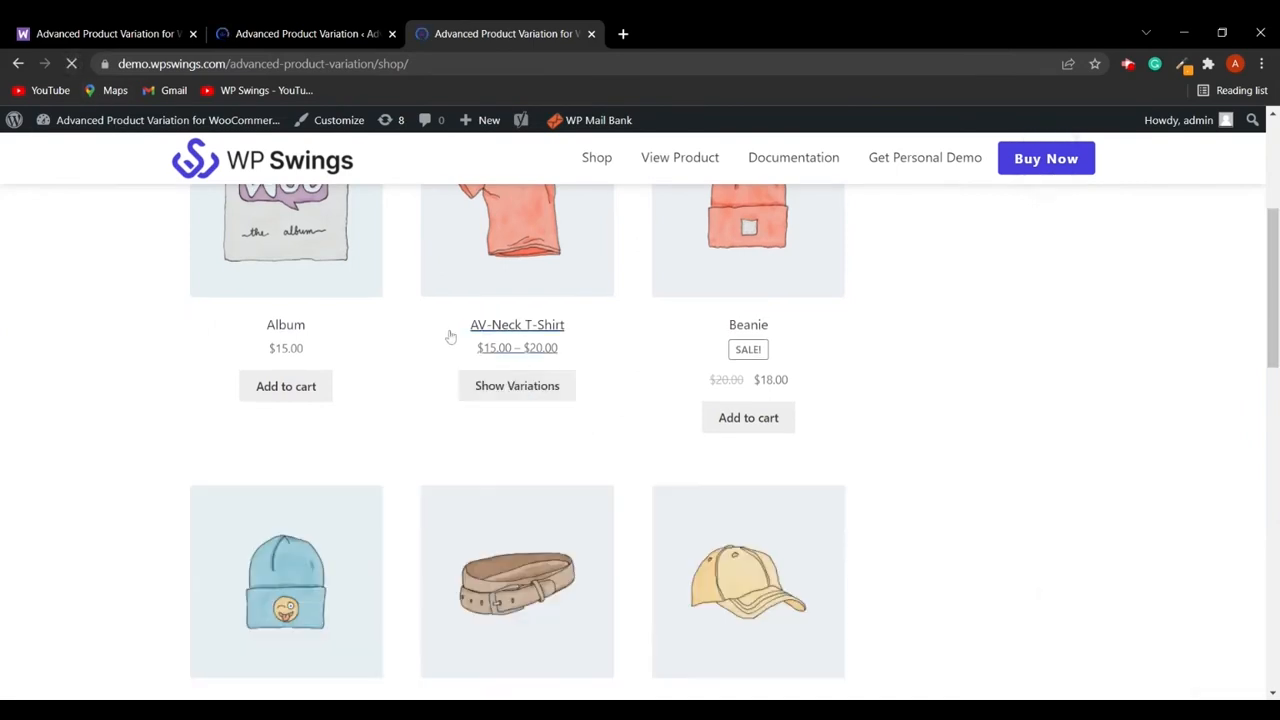
click(536, 394)
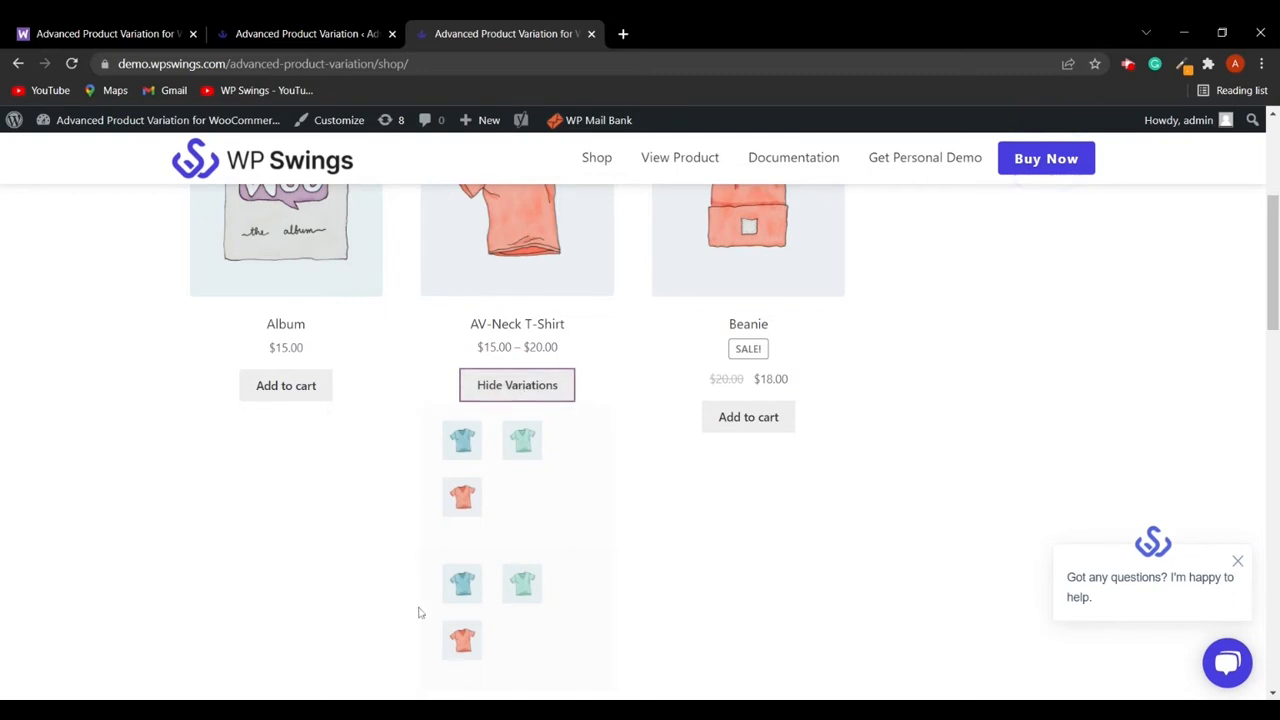
click(518, 390)
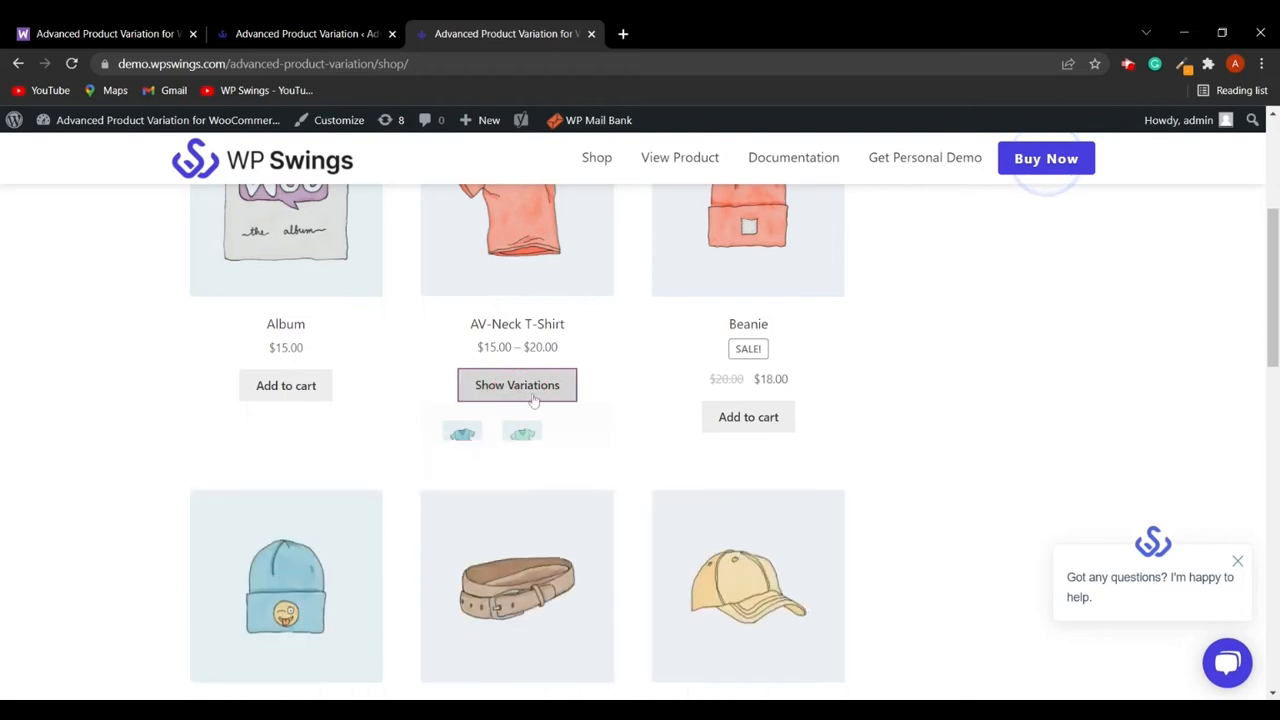
- Expand the AV-Neck T-Shirt's variation swatches on the shop page and collapse them again
click(530, 390)
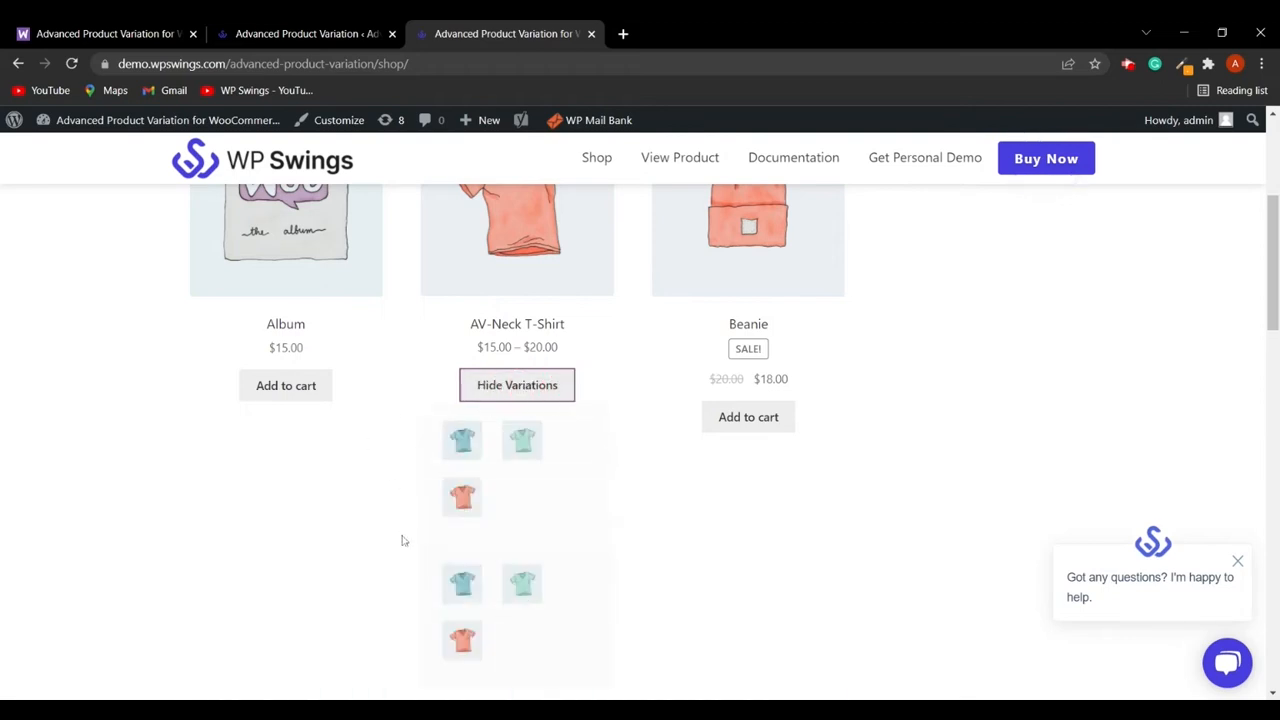
scroll(410, 540, down, 1)
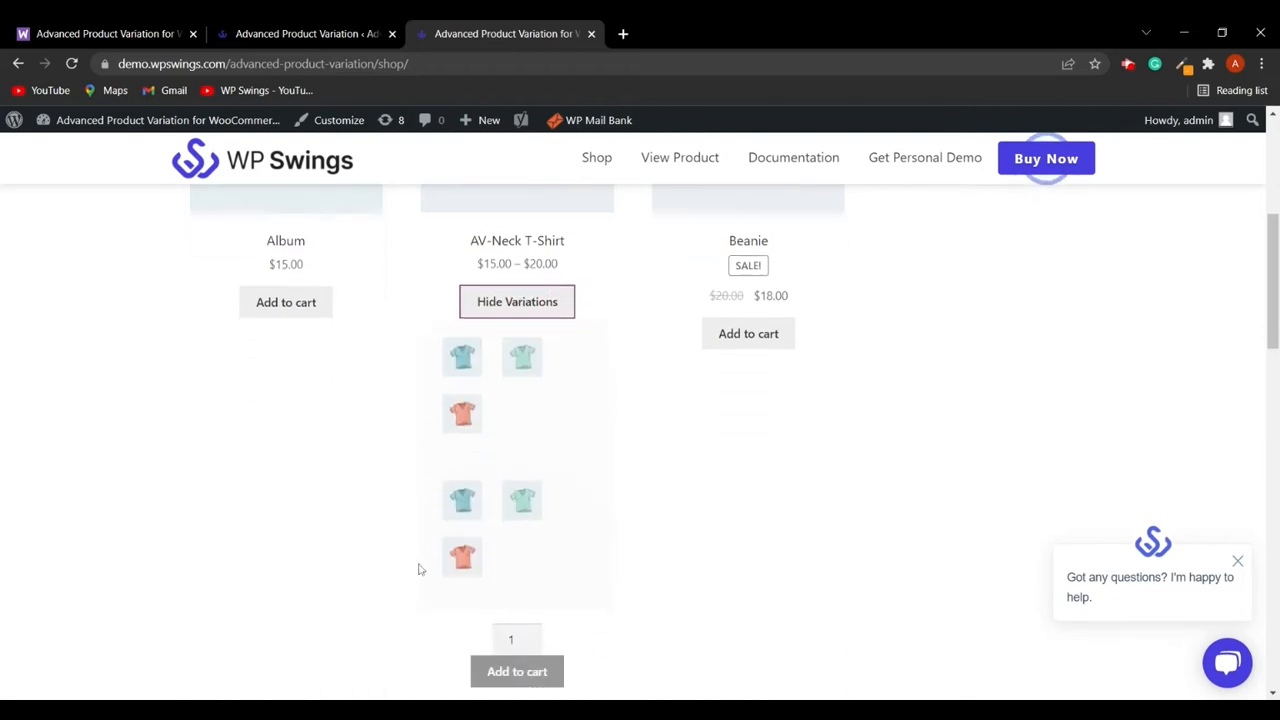
click(537, 310)
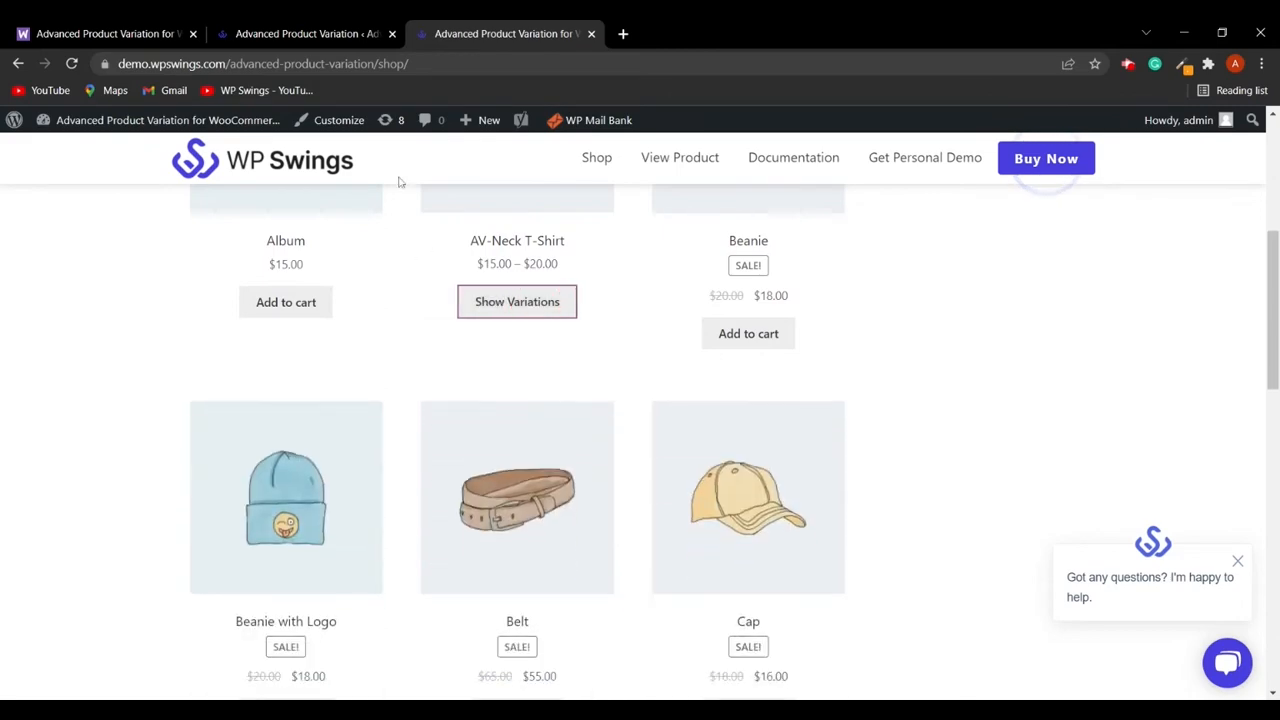
- Switch to the admin tab, go to the products list and open Beanie with Logo for editing
click(336, 31)
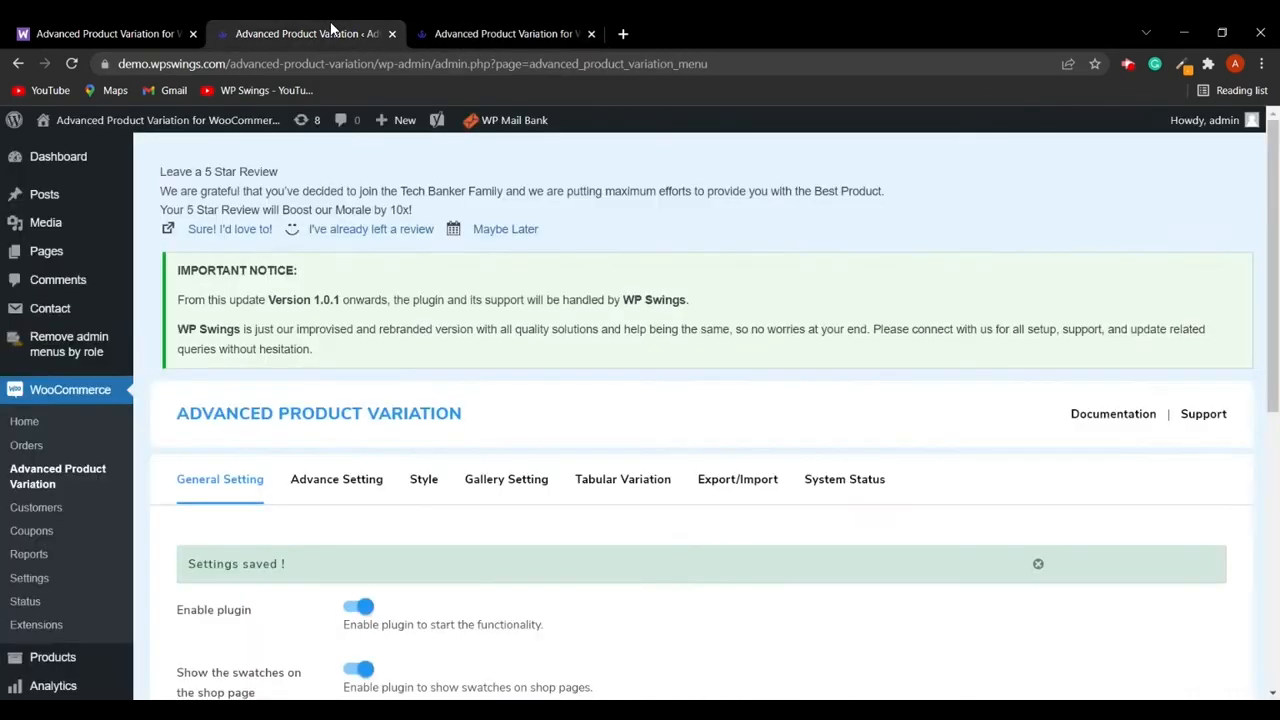
scroll(563, 556, down, 4)
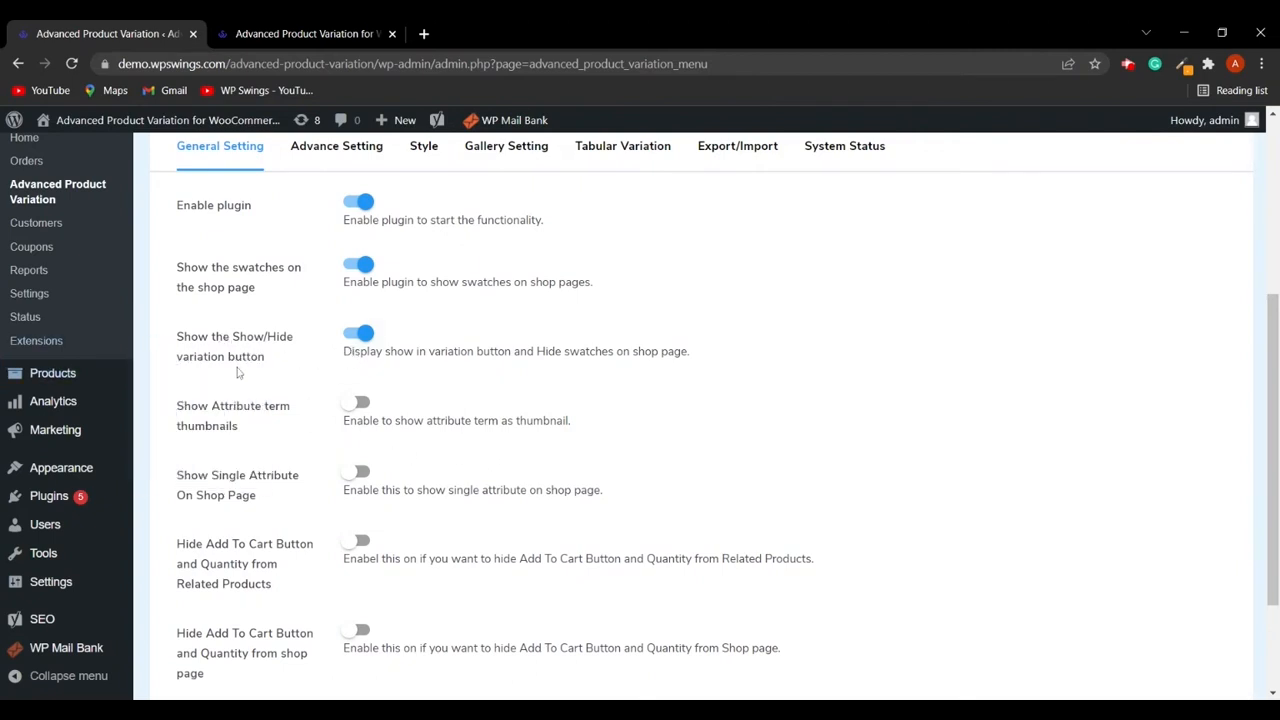
mouse_move(86, 381)
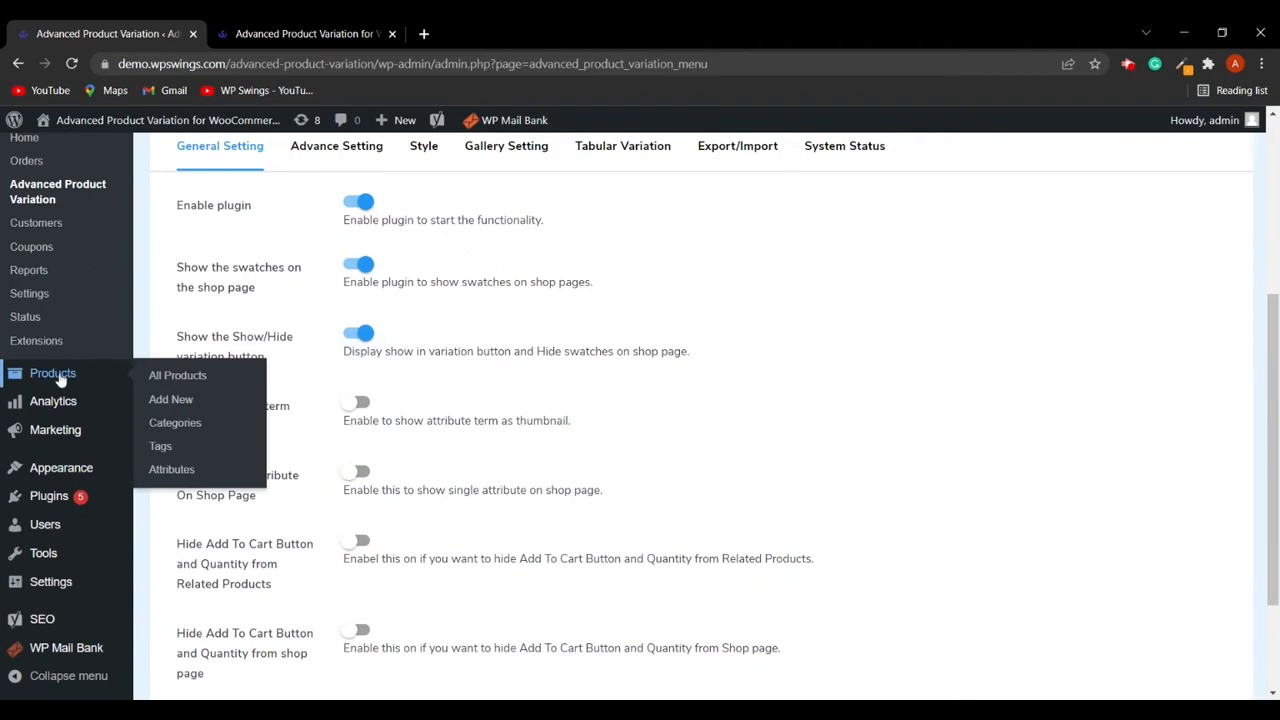
click(180, 375)
scroll(345, 460, down, 2)
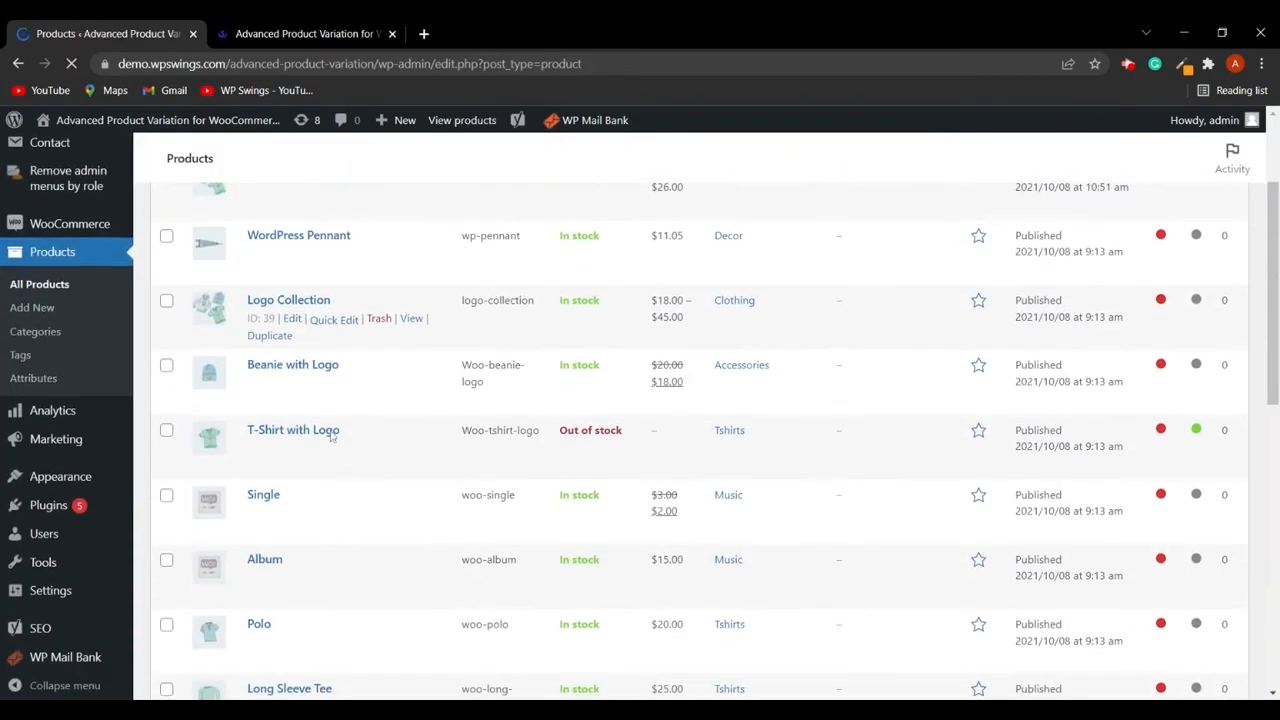
click(295, 366)
- Switch Beanie with Logo's product type to Variable product and open its Variations section
scroll(362, 397, down, 10)
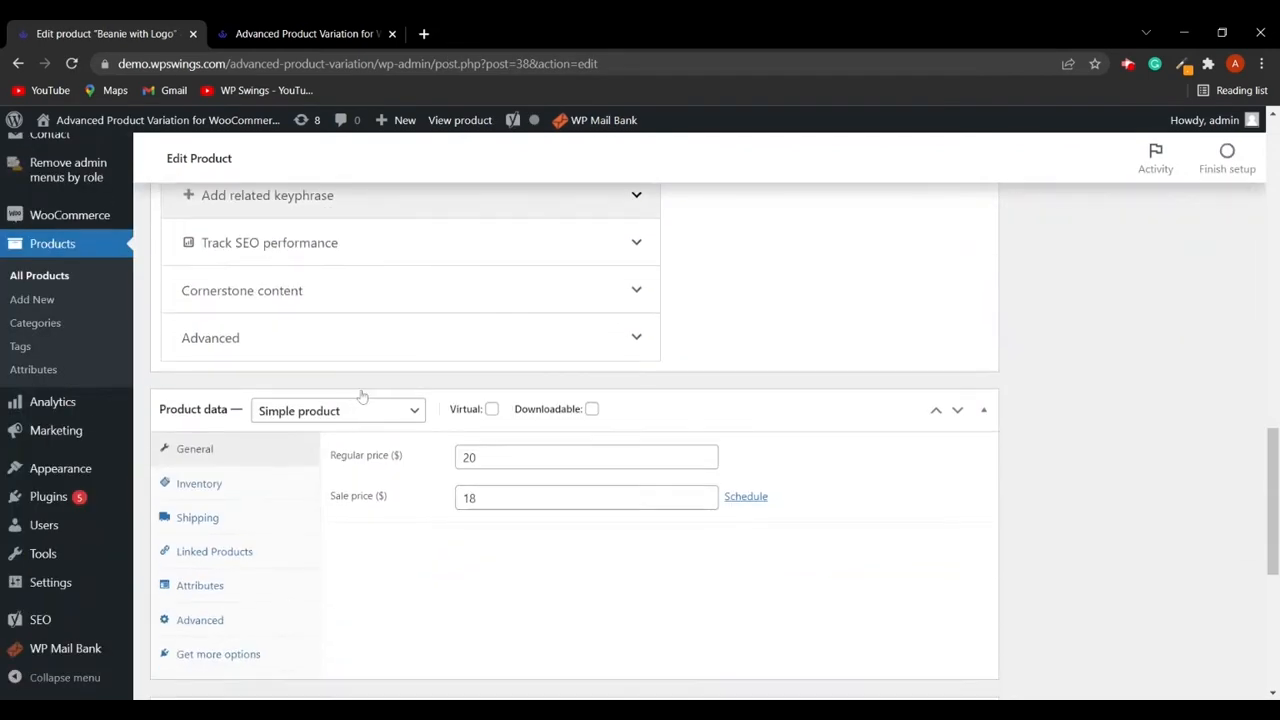
click(303, 417)
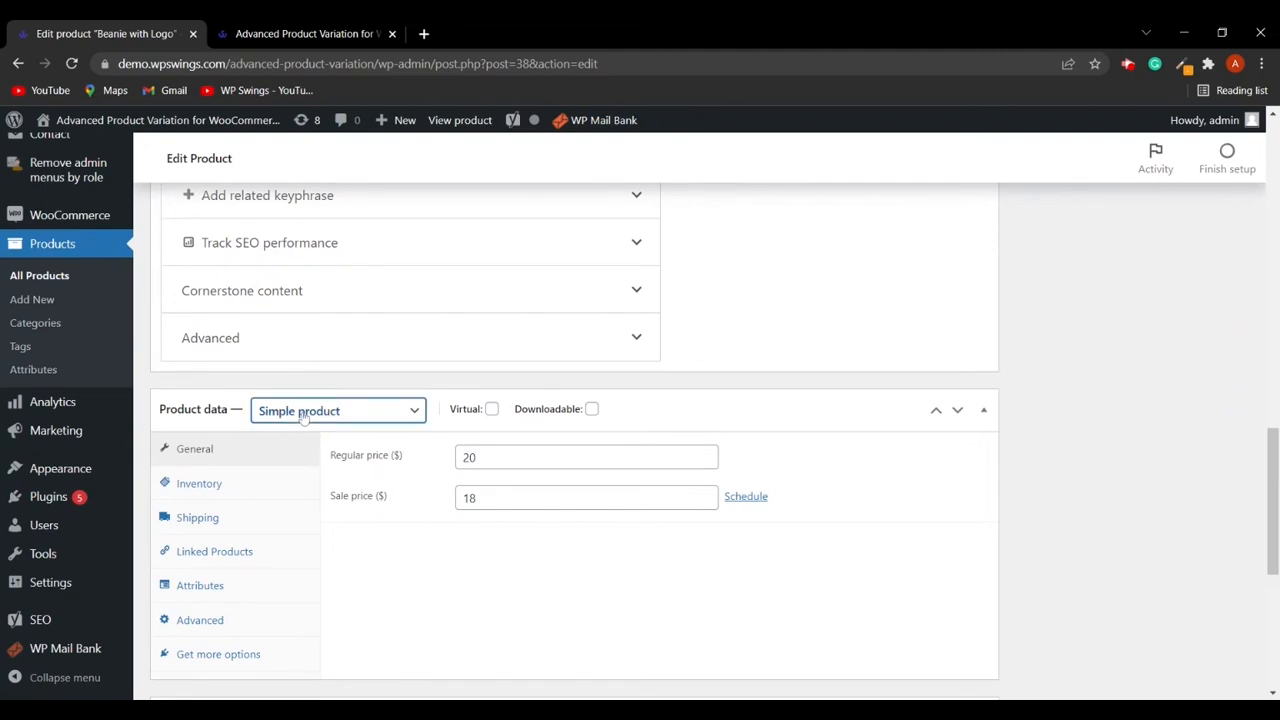
click(332, 514)
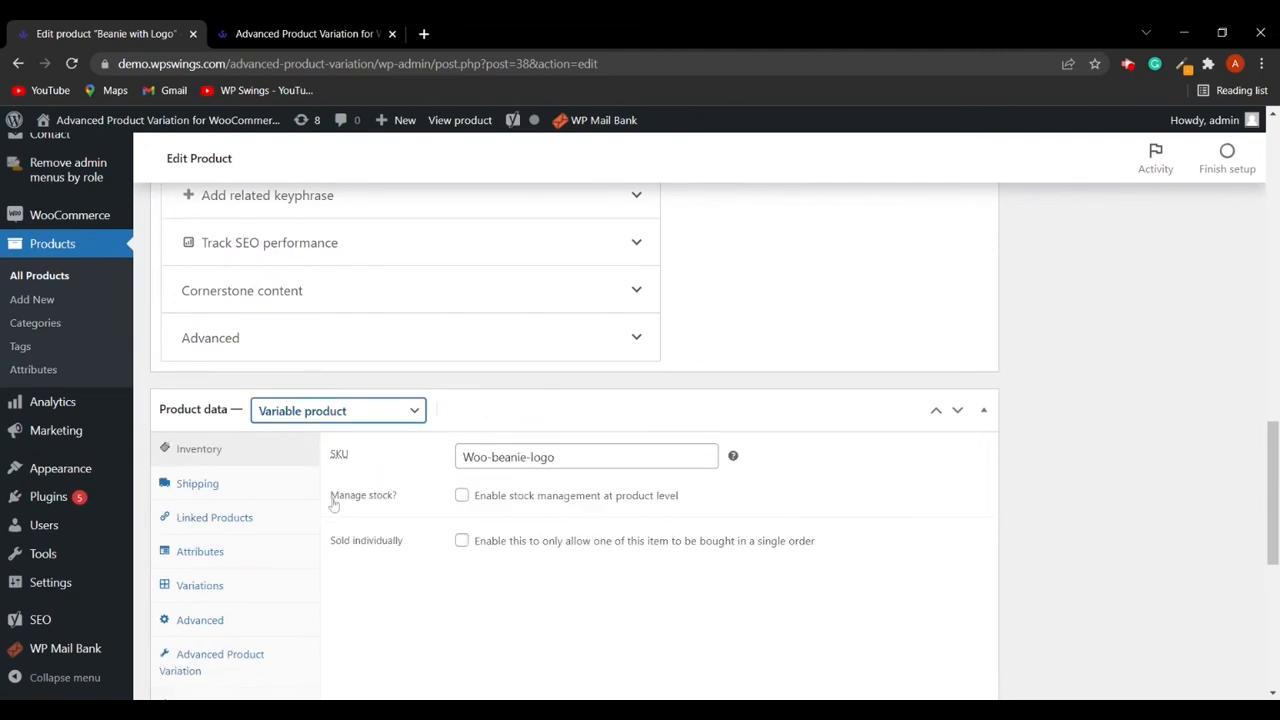
scroll(333, 500, down, 3)
scroll(226, 402, up, 2)
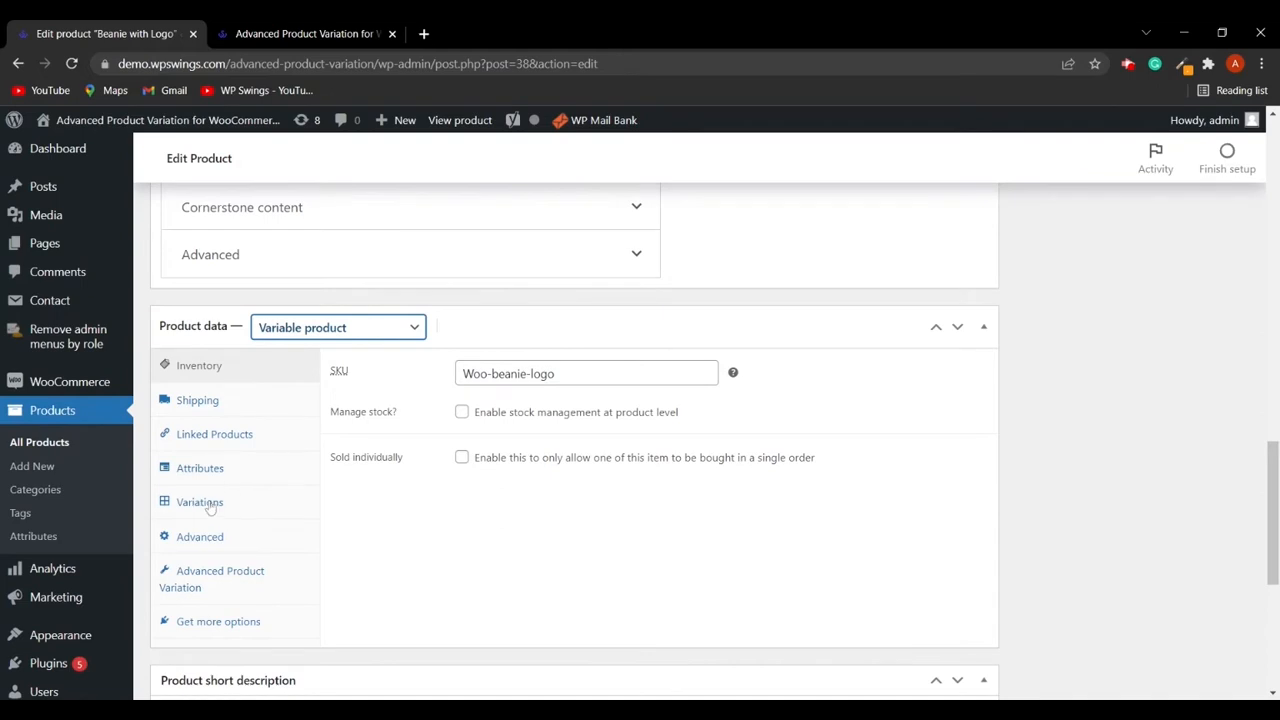
click(210, 508)
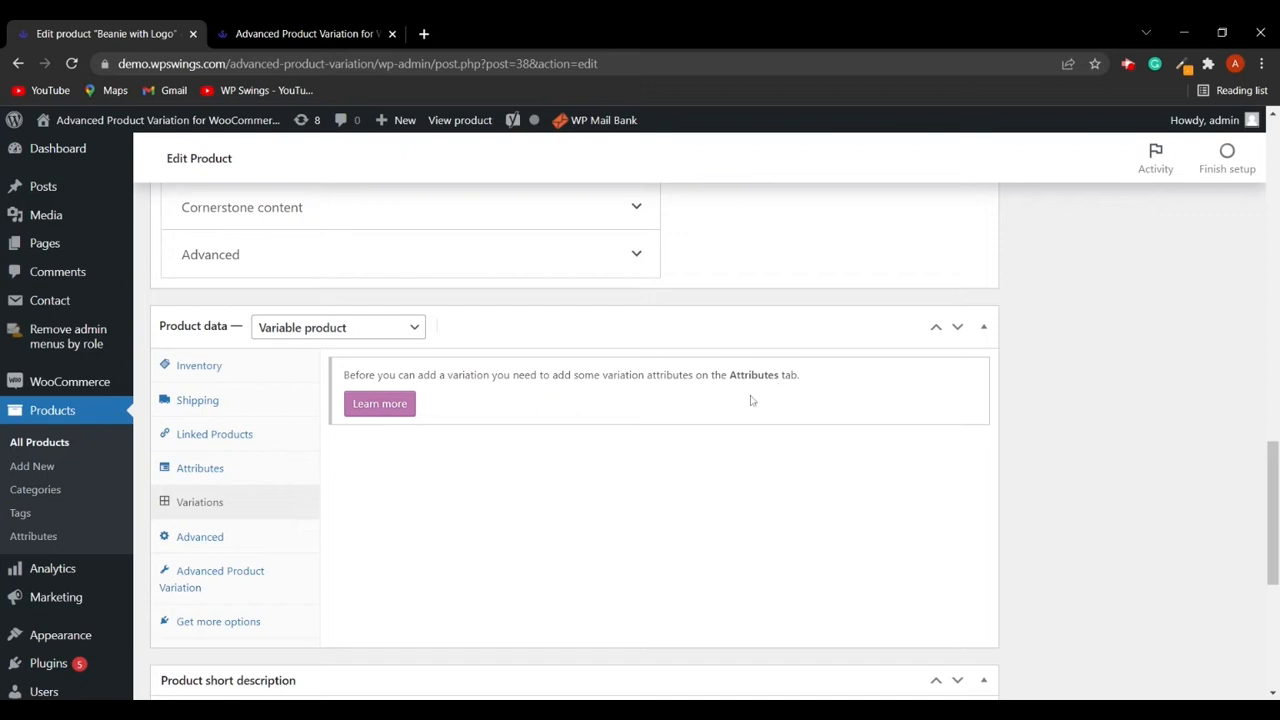
- Open and read the WooCommerce documentation on setting up variable products
click(387, 409)
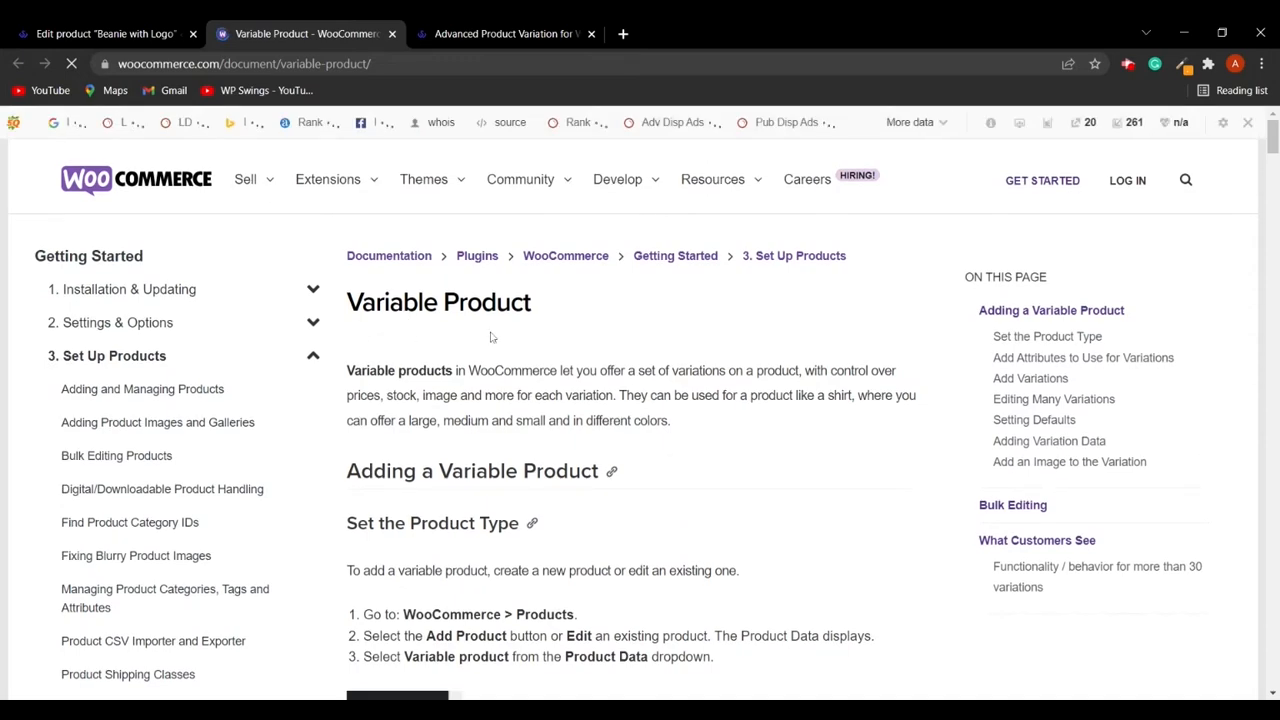
scroll(588, 360, down, 2)
scroll(588, 360, down, 8)
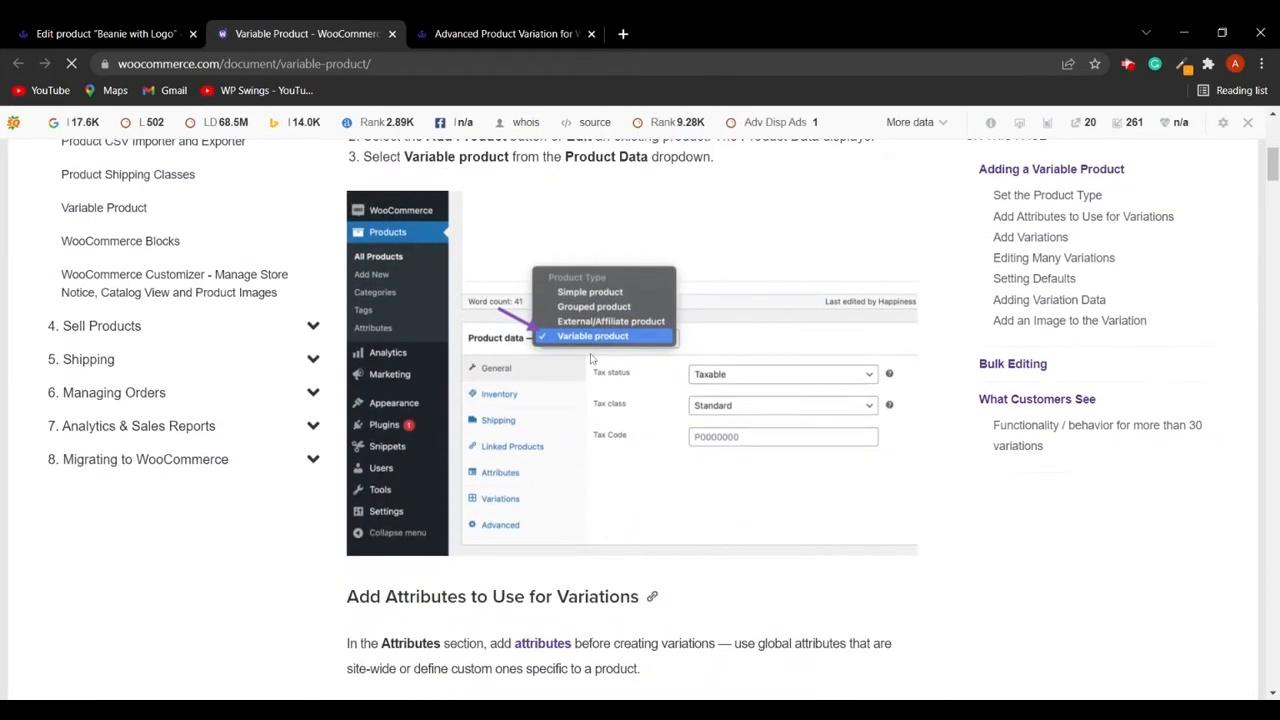
scroll(630, 482, up, 10)
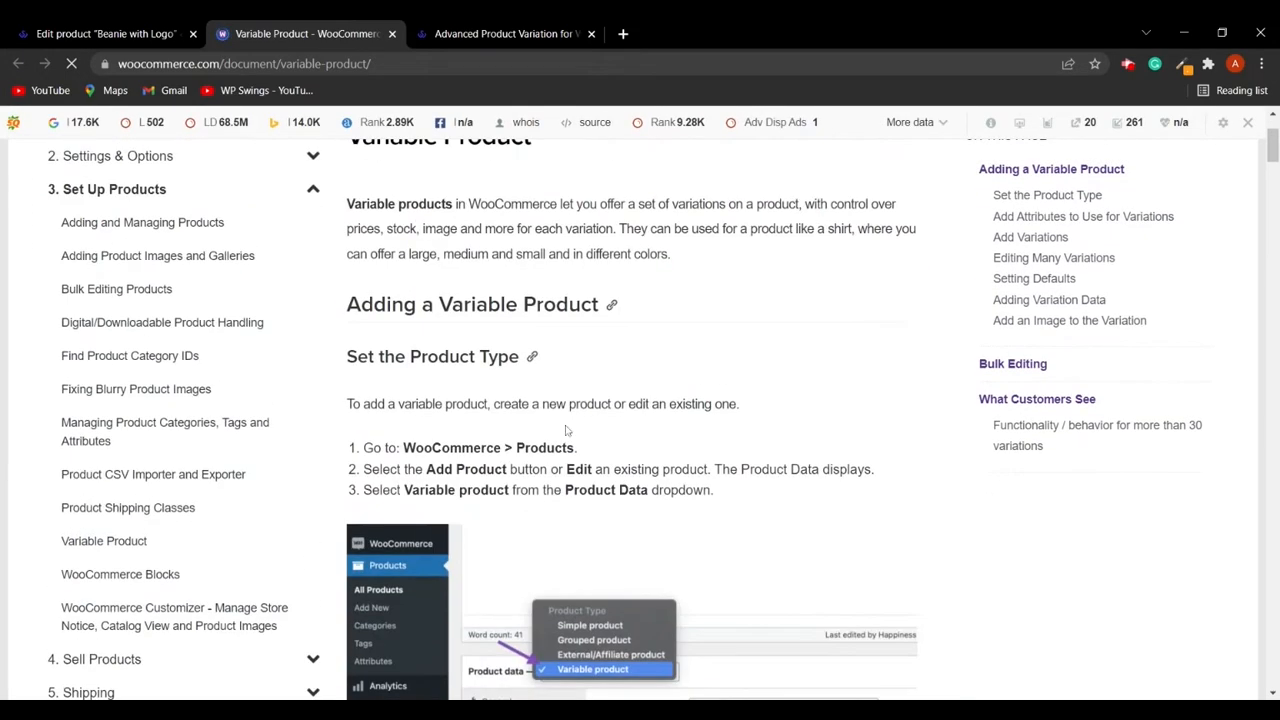
- Leave the Beanie with Logo editor without saving and open the AV-Neck T-Shirt for editing
click(127, 33)
scroll(563, 534, down, 1)
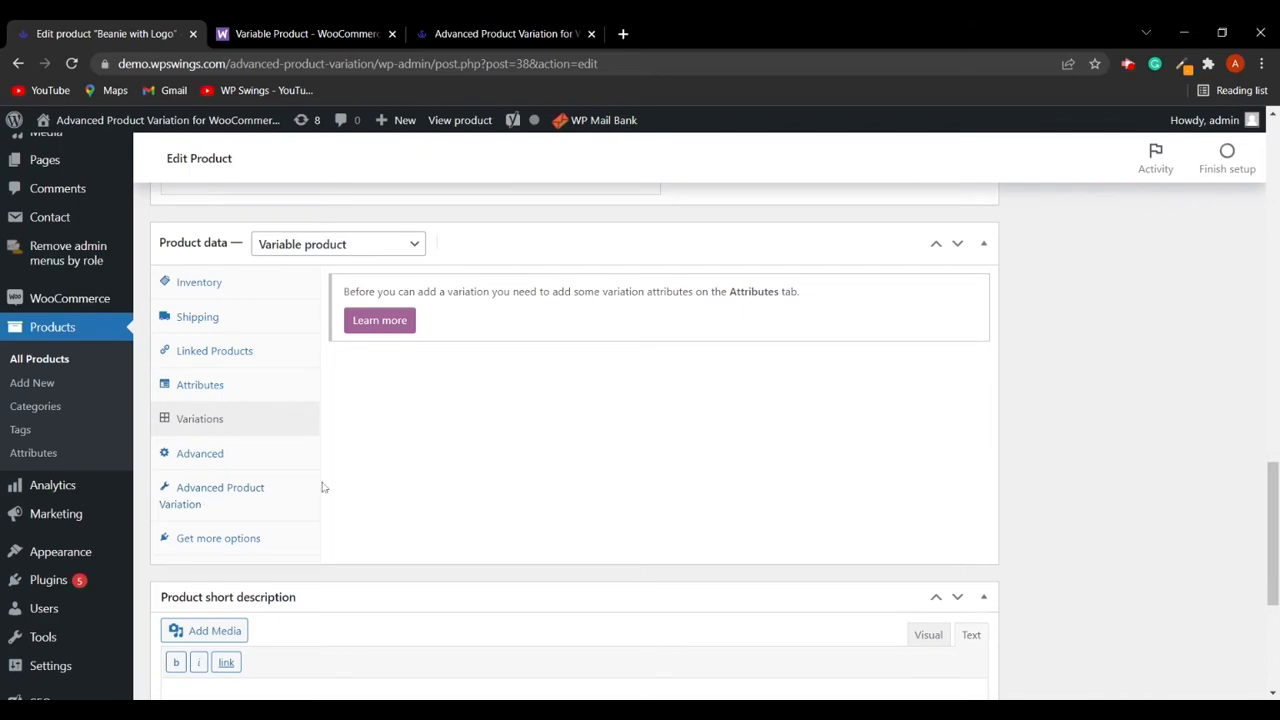
scroll(268, 489, up, 3)
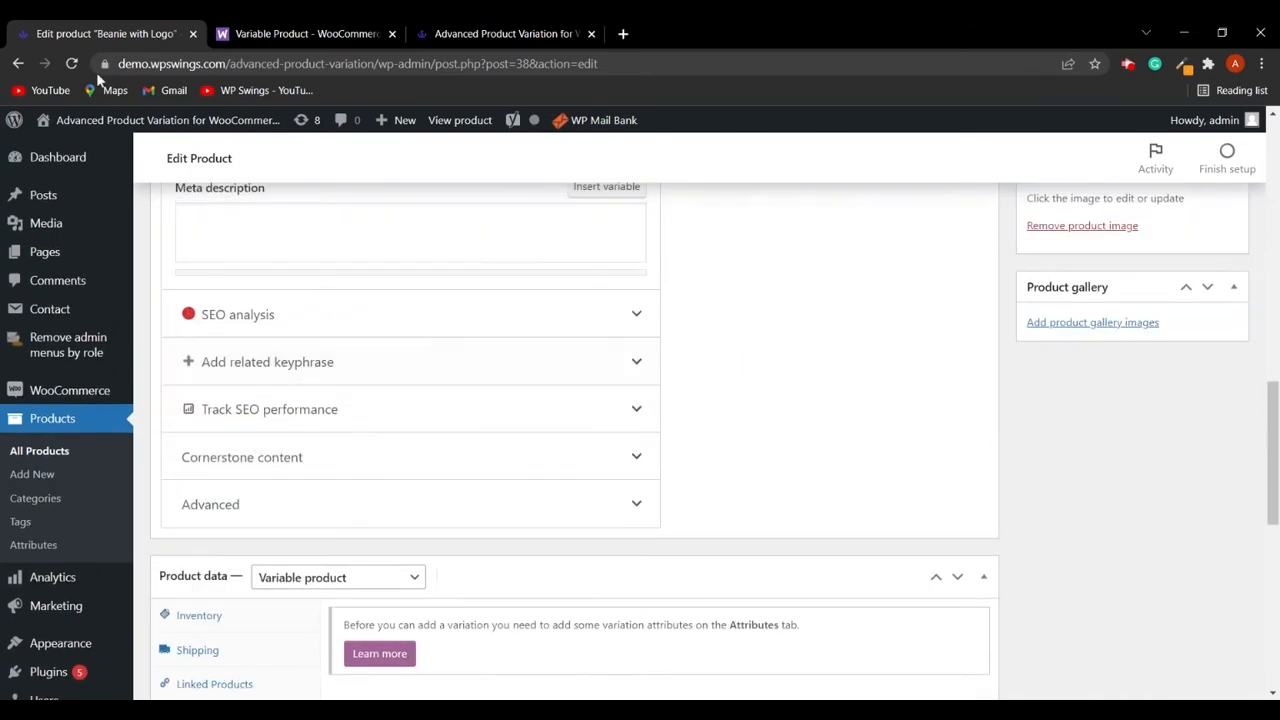
click(19, 64)
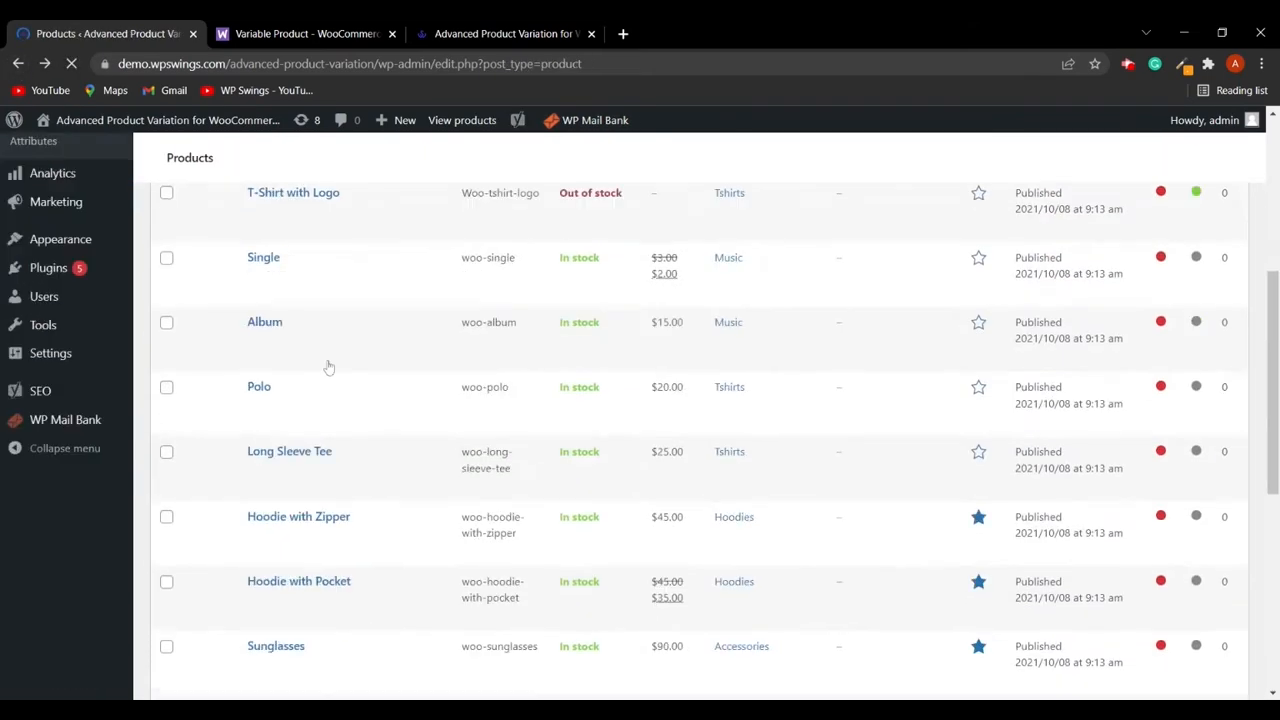
scroll(329, 449, down, 8)
click(290, 524)
- Inspect the AV-Neck T-Shirt's Color and Size attributes in its product data
scroll(366, 371, down, 12)
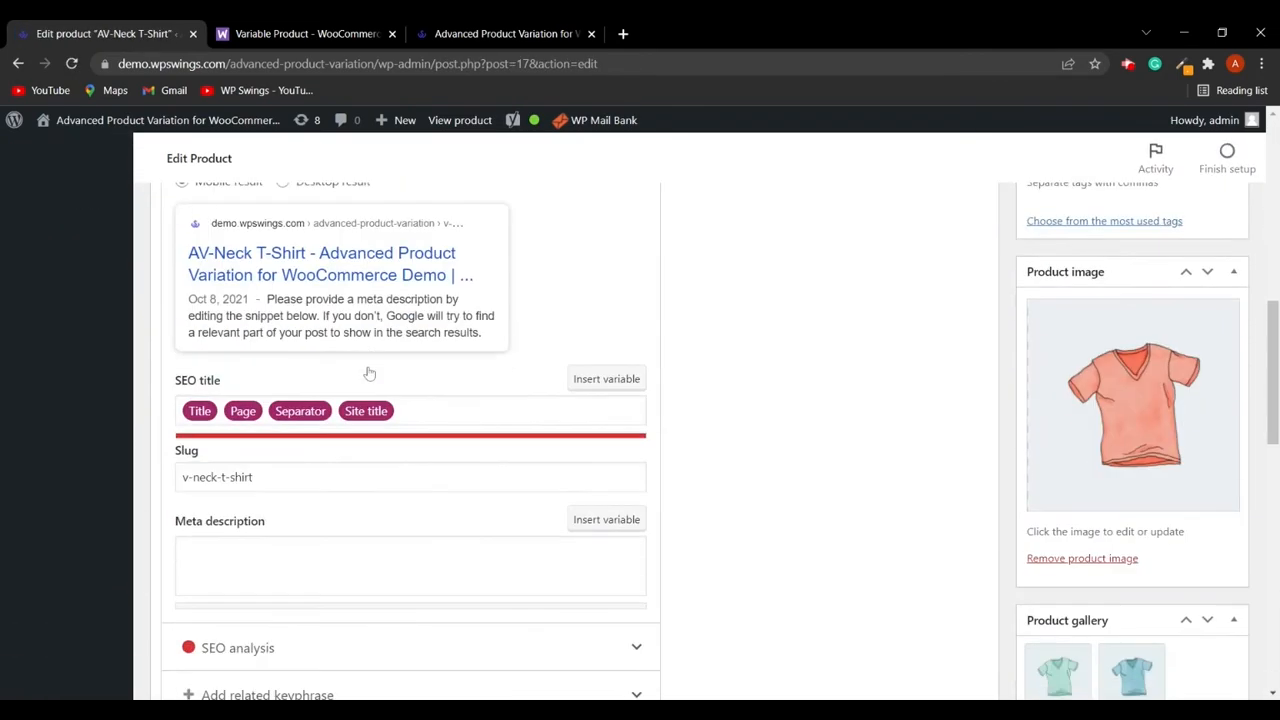
scroll(392, 336, up, 2)
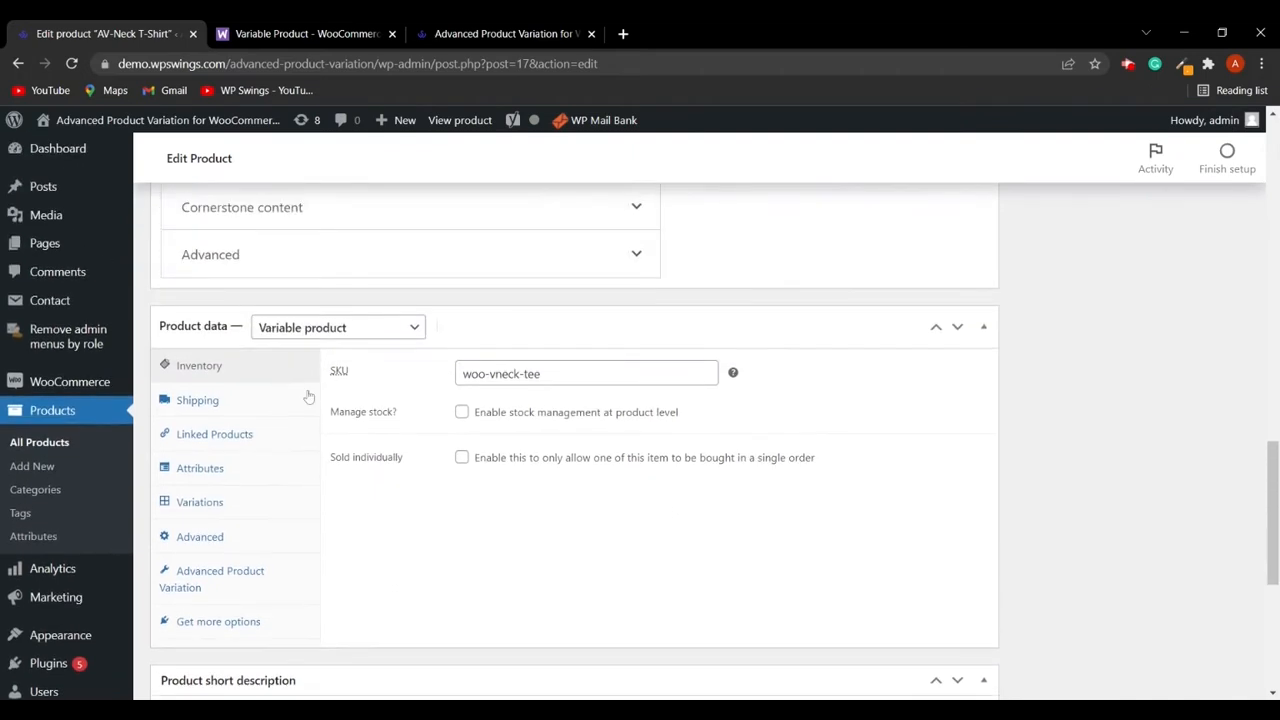
click(204, 470)
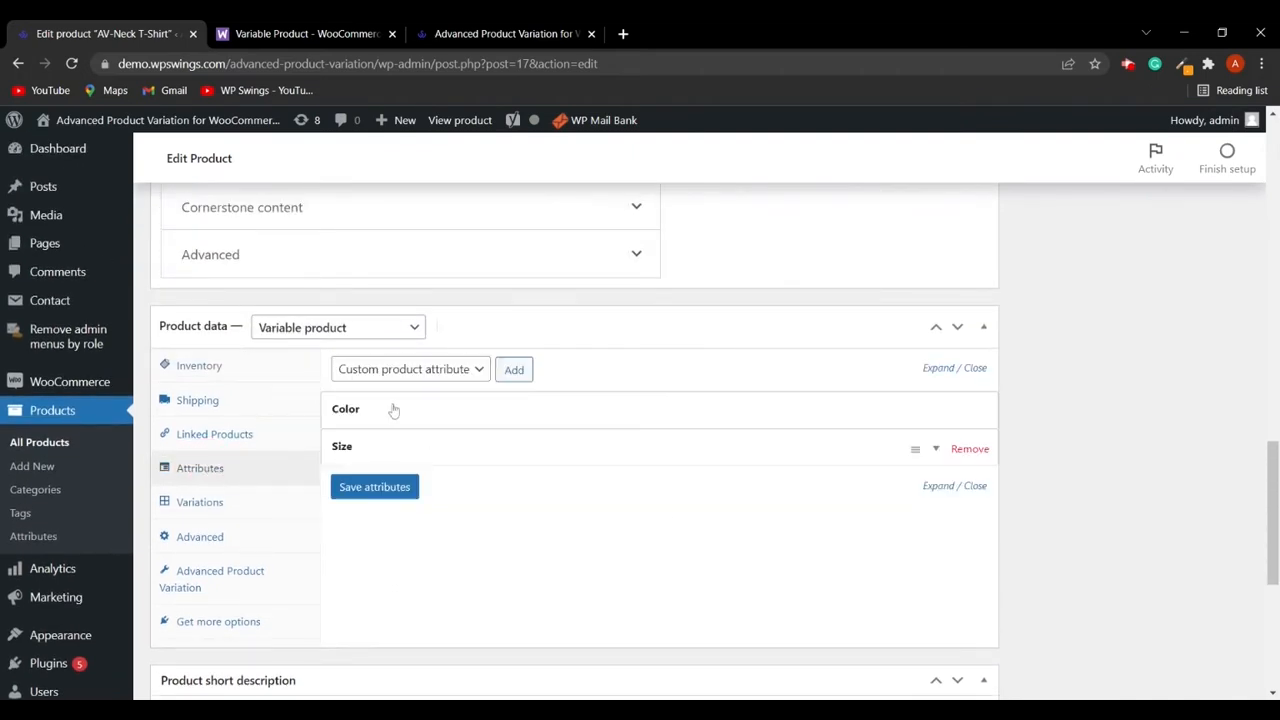
click(391, 438)
scroll(391, 438, down, 2)
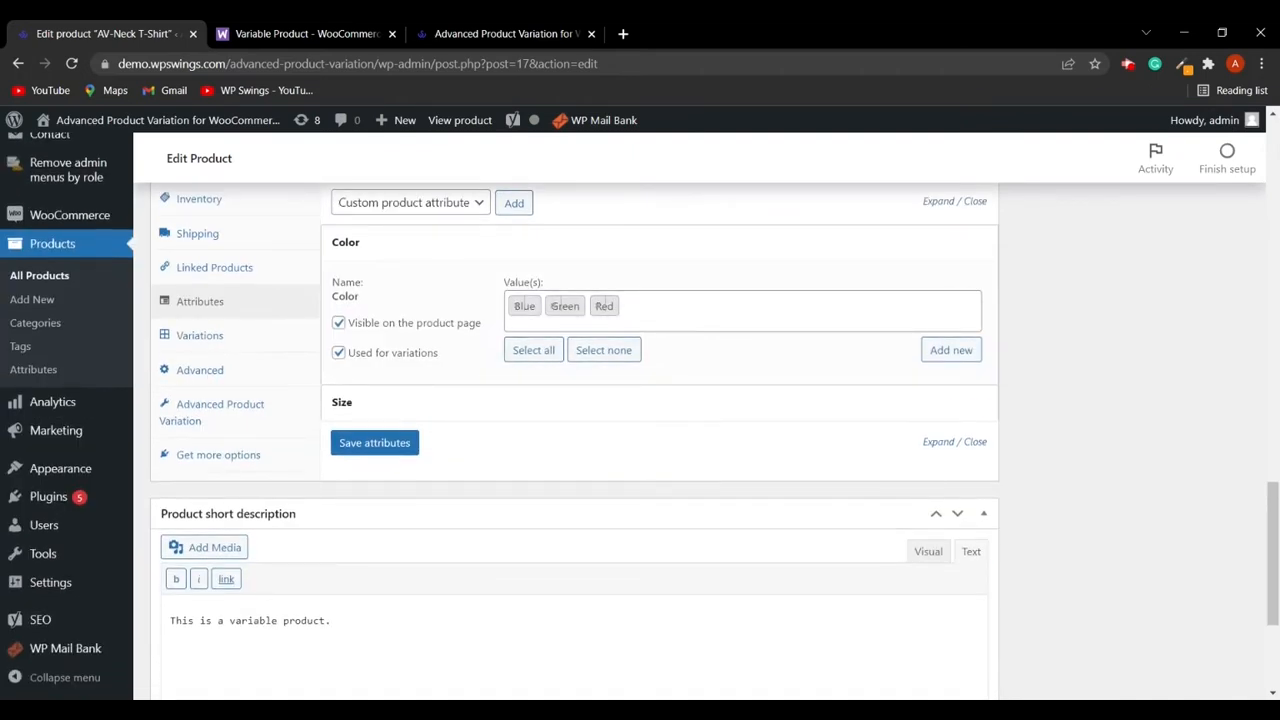
click(364, 405)
scroll(508, 423, down, 2)
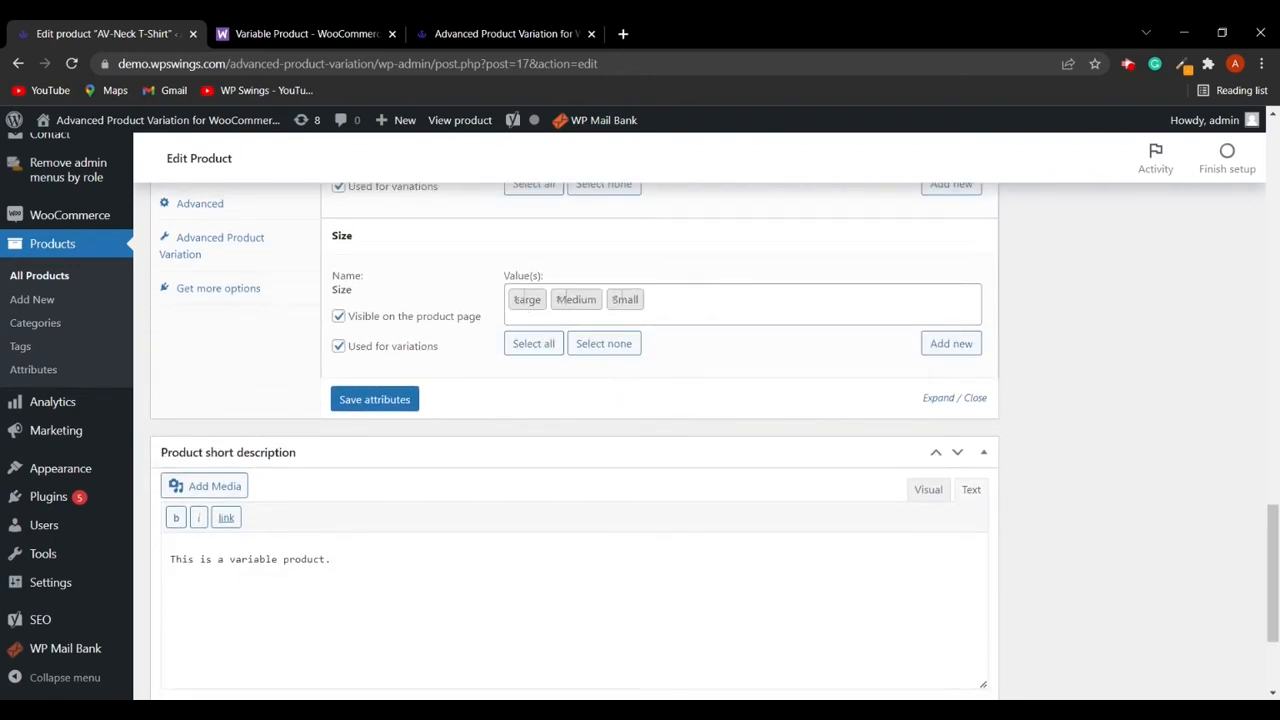
- Review the product's variations, then open its Advanced Product Variation settings
scroll(604, 313, up, 4)
click(226, 424)
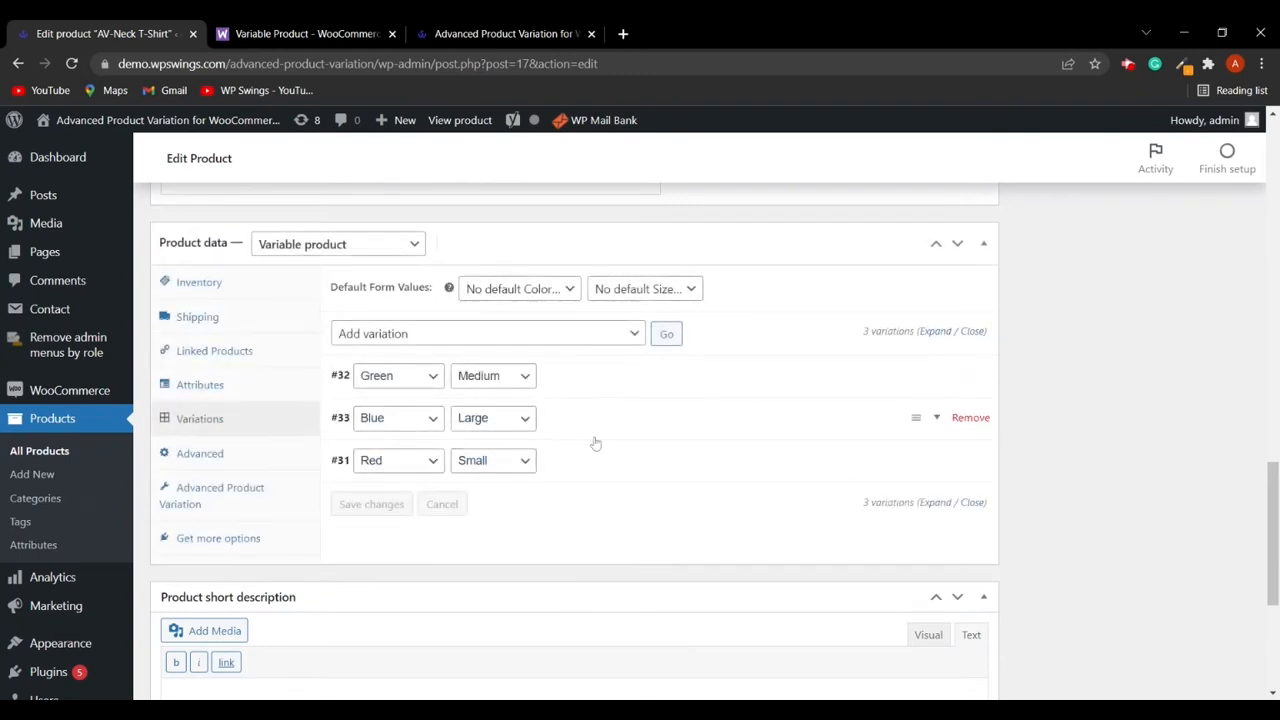
click(239, 495)
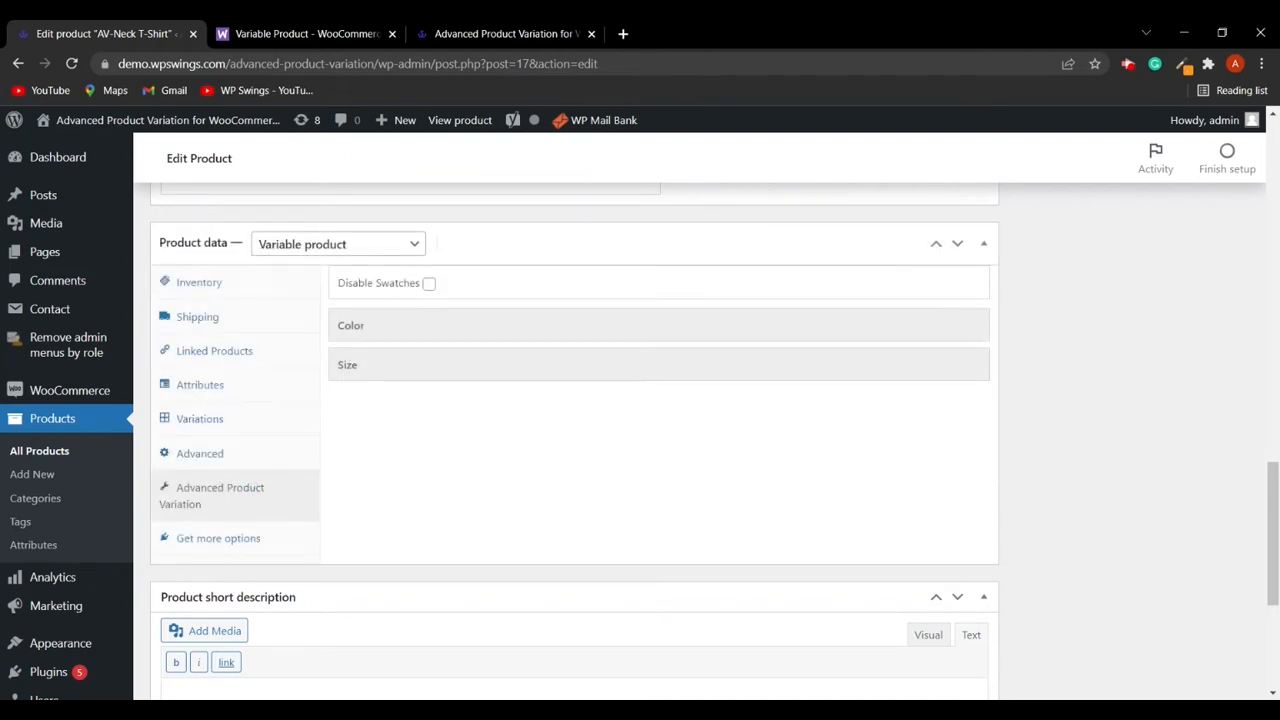
- Tick Disable Swatches for the AV-Neck T-Shirt and update the product
click(429, 286)
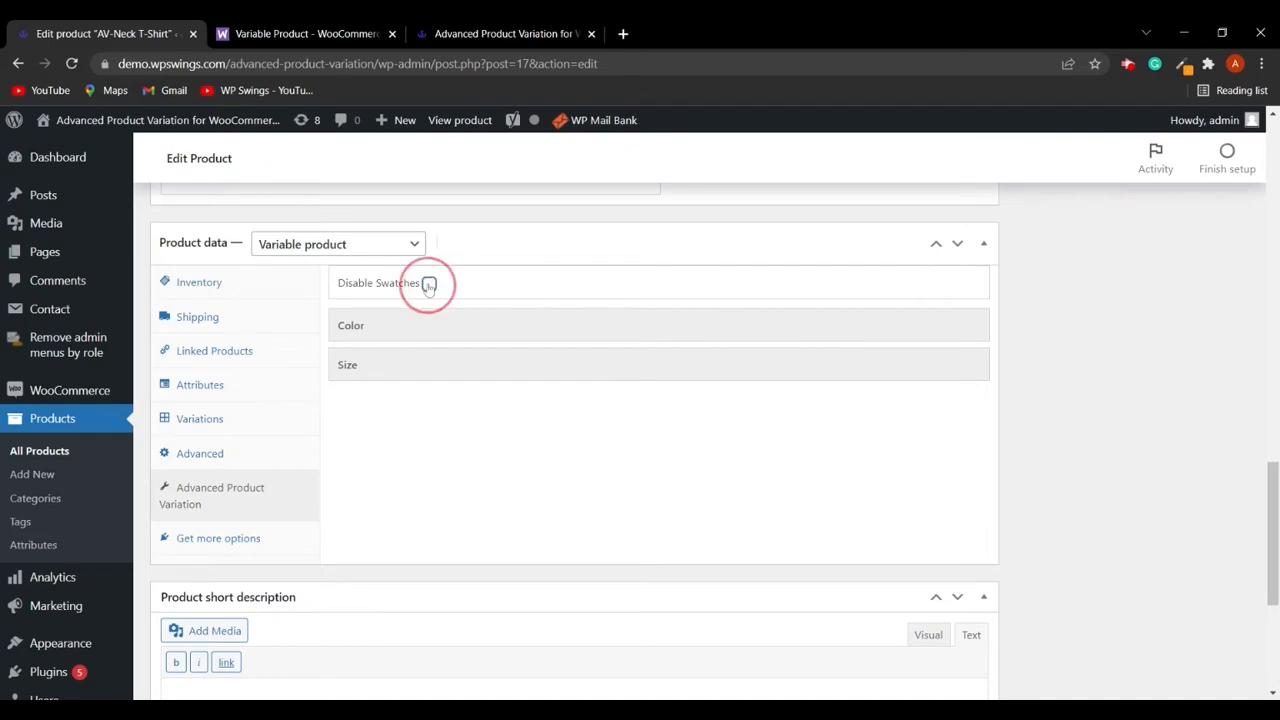
scroll(1222, 410, down, 10)
scroll(1222, 410, up, 5)
click(1211, 356)
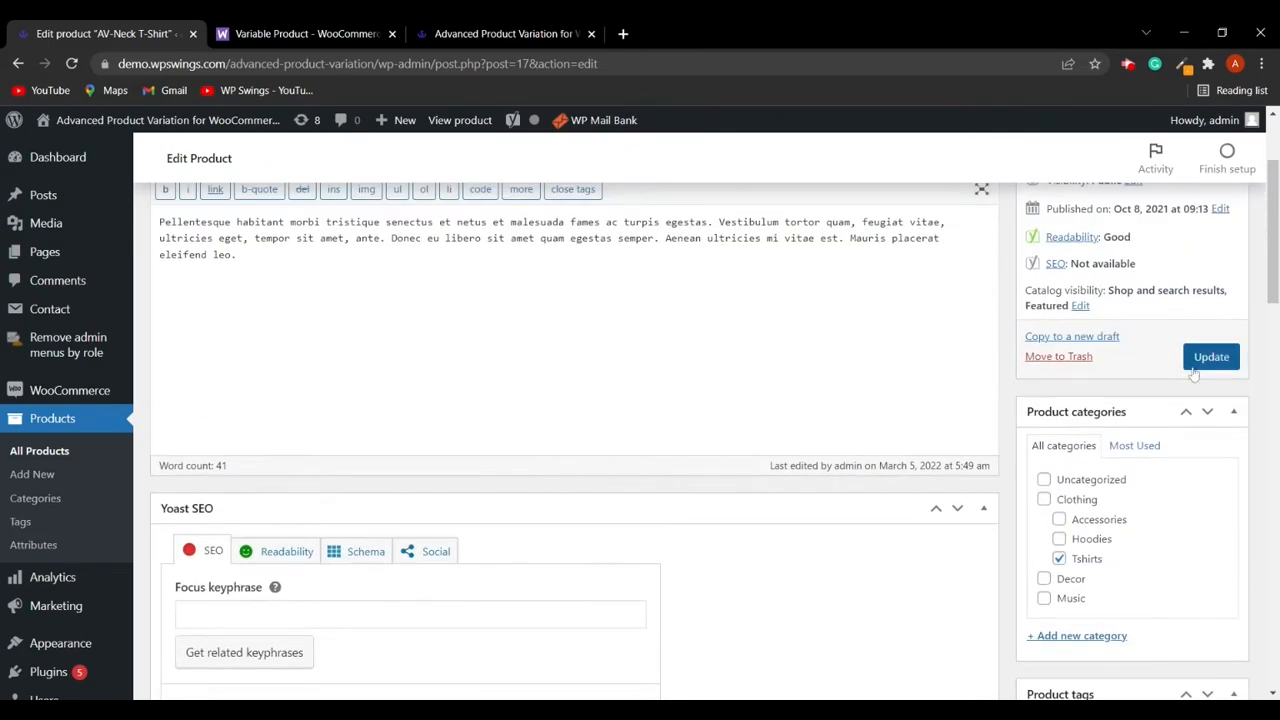
- Reload the shop page and show the AV-Neck T-Shirt's variation options
click(503, 33)
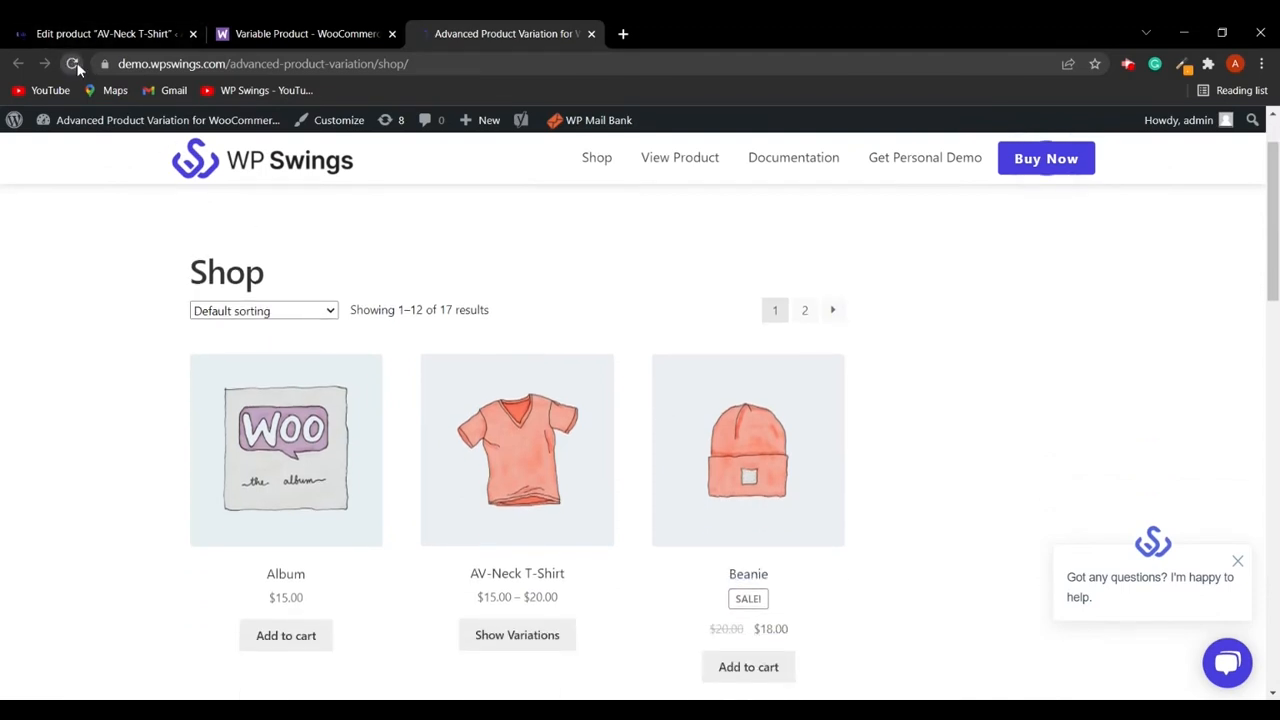
scroll(500, 300, down, 3)
click(500, 302)
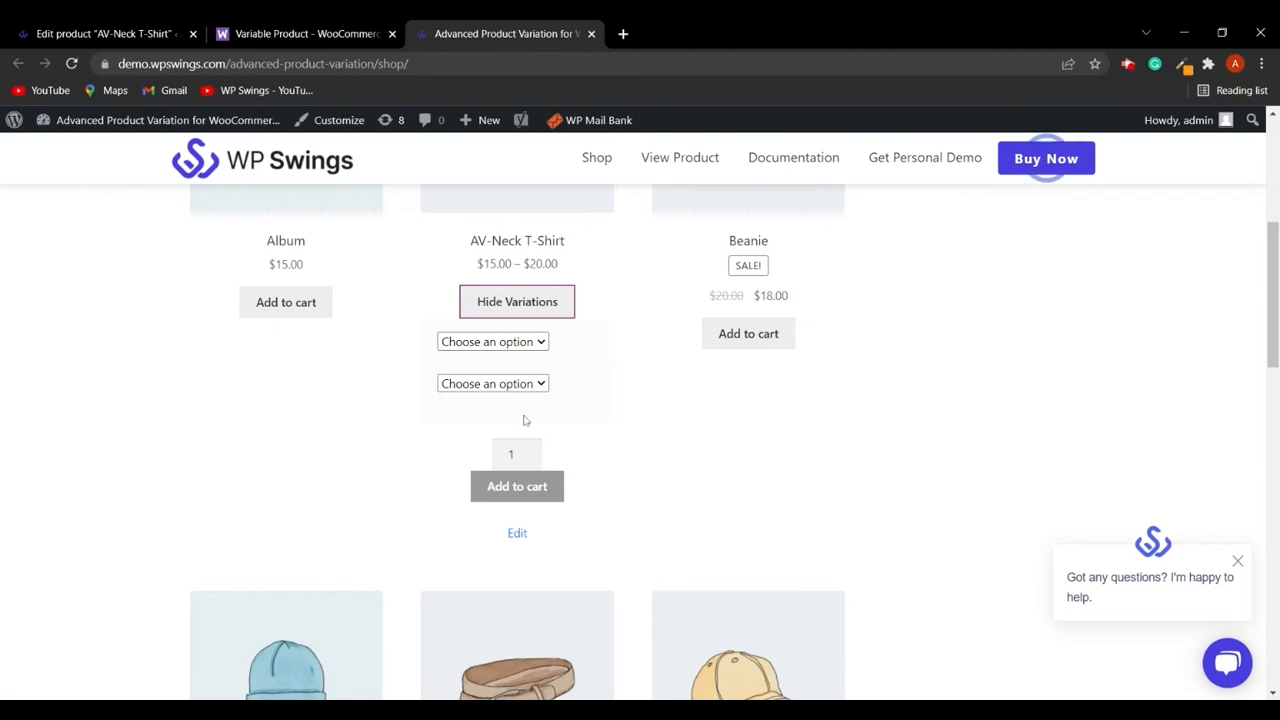
- Return to the product editor and untick Disable Swatches in the Advanced Product Variation settings
click(101, 34)
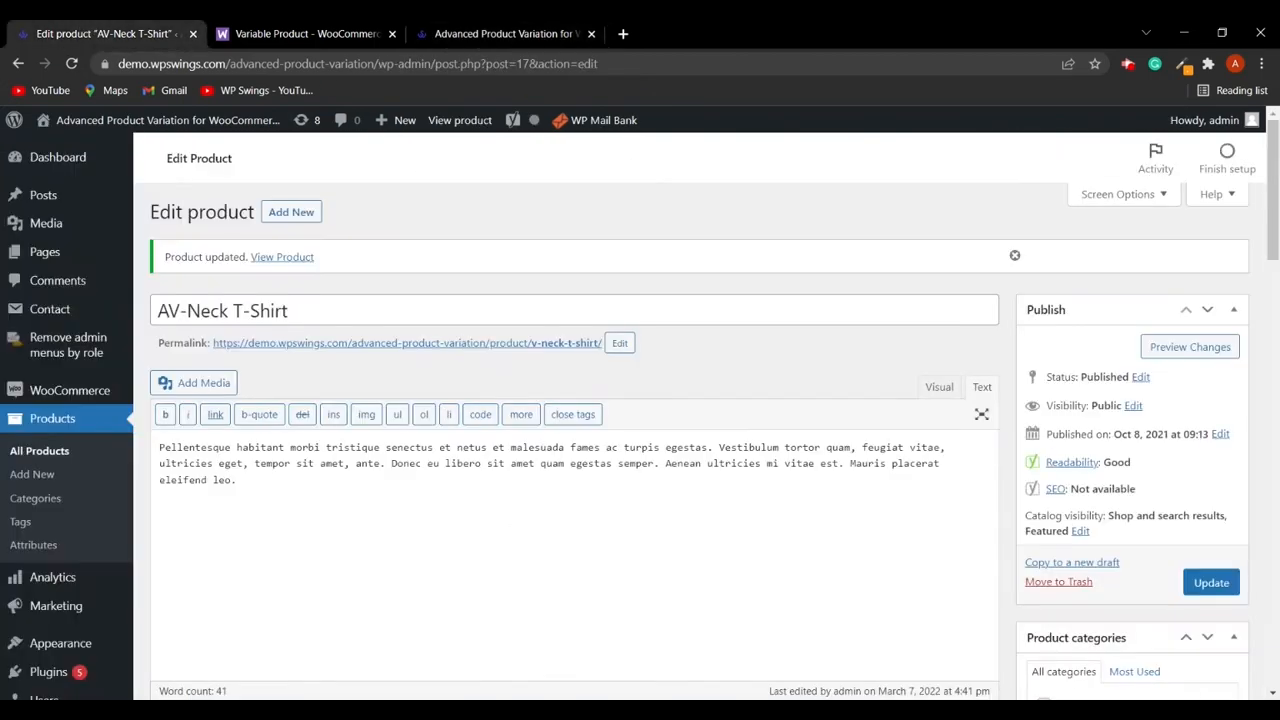
scroll(531, 446, down, 15)
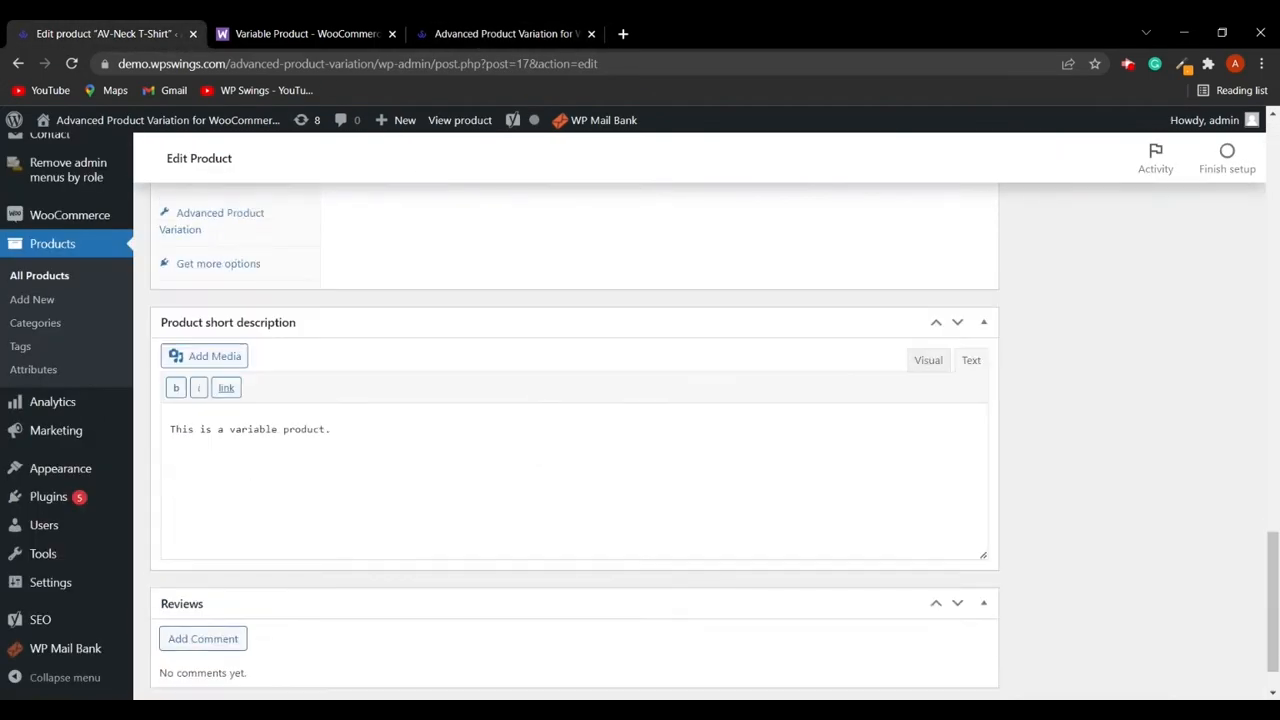
scroll(520, 434, up, 8)
scroll(374, 491, down, 4)
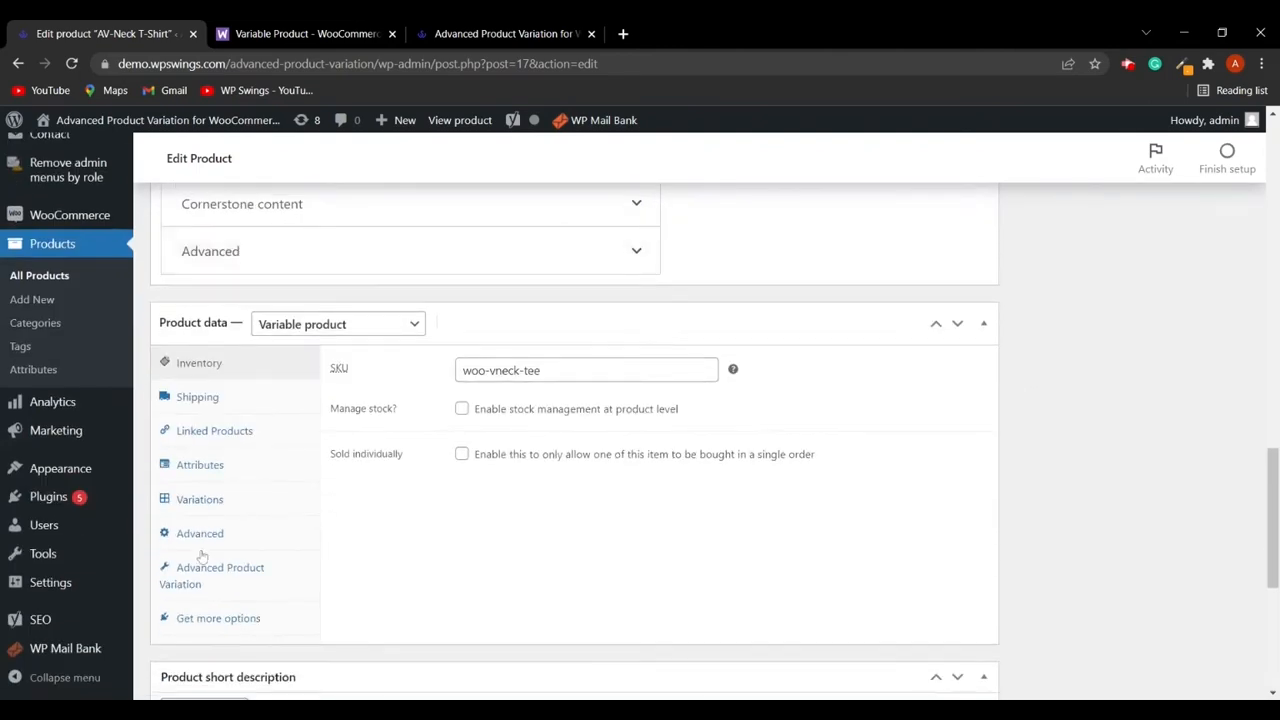
click(200, 568)
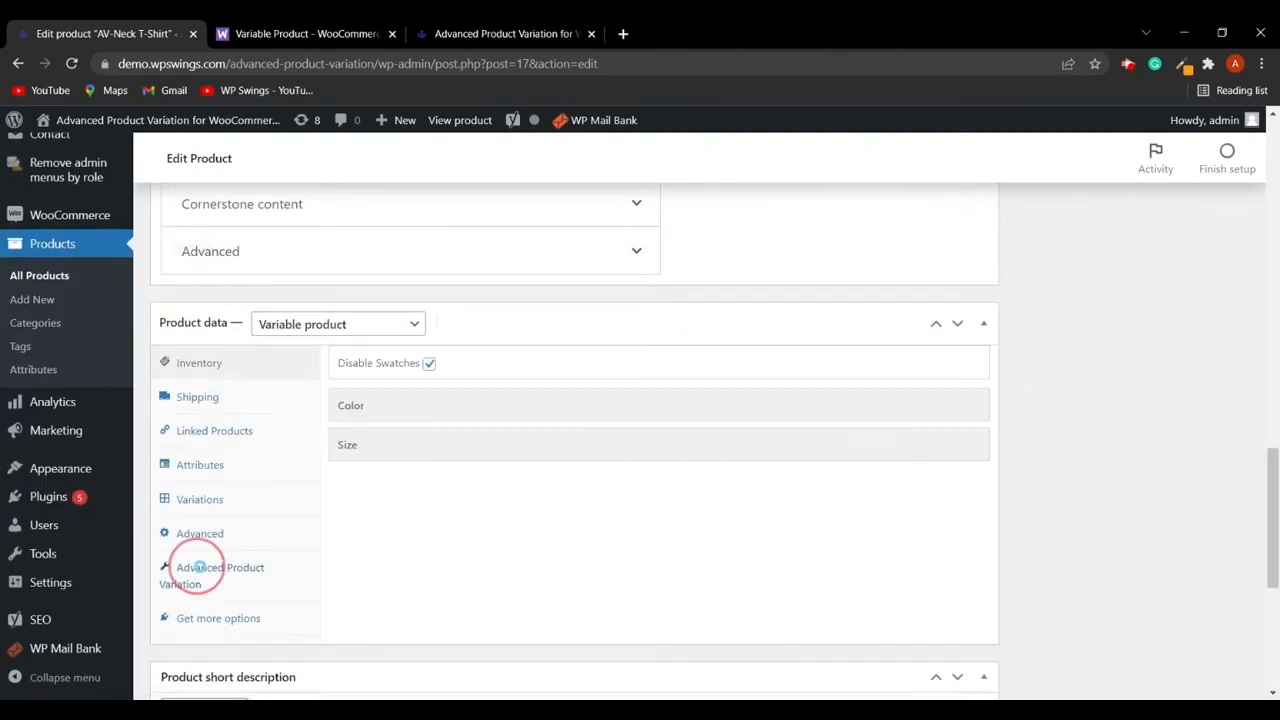
click(429, 364)
- Expand the Color attribute's swatch settings in the Advanced Product Variation section
click(389, 410)
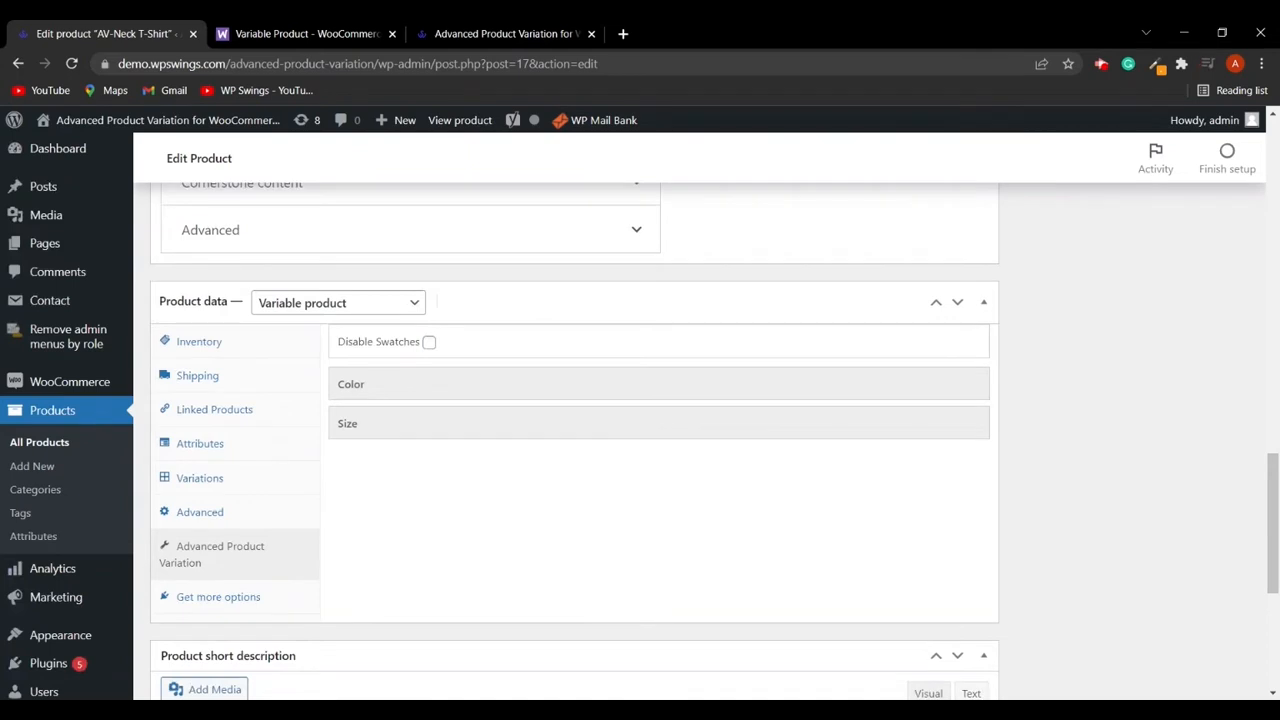
click(371, 387)
scroll(398, 447, down, 1)
scroll(398, 447, down, 1)
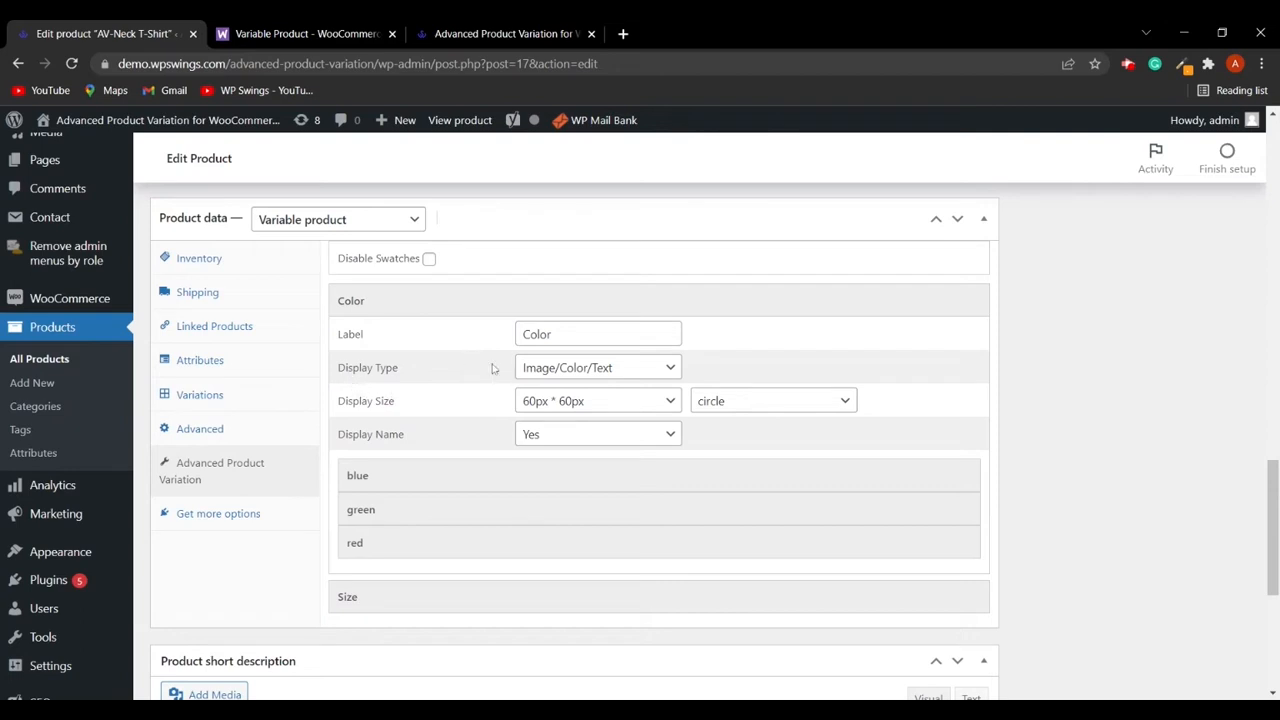
- Set the Color attribute's swatch display size to 40px * 40px
click(615, 369)
click(589, 391)
click(595, 371)
click(573, 408)
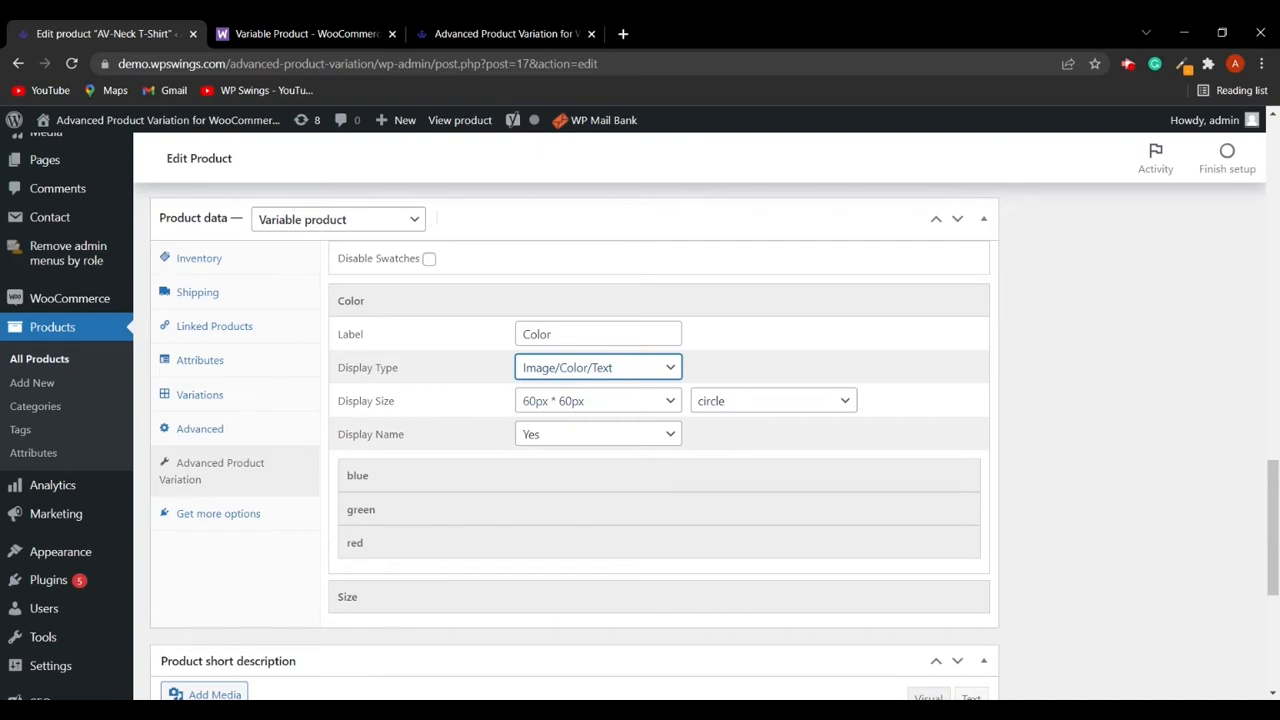
click(620, 405)
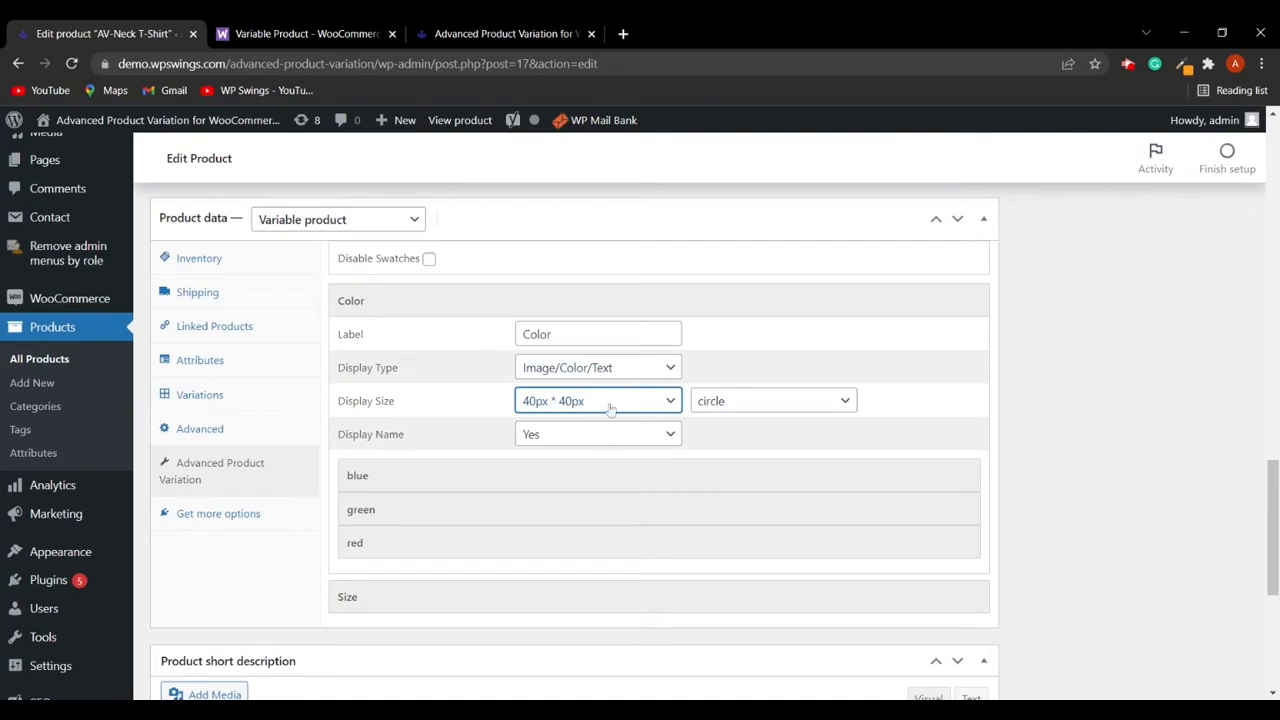
click(562, 438)
click(601, 416)
click(568, 478)
click(604, 420)
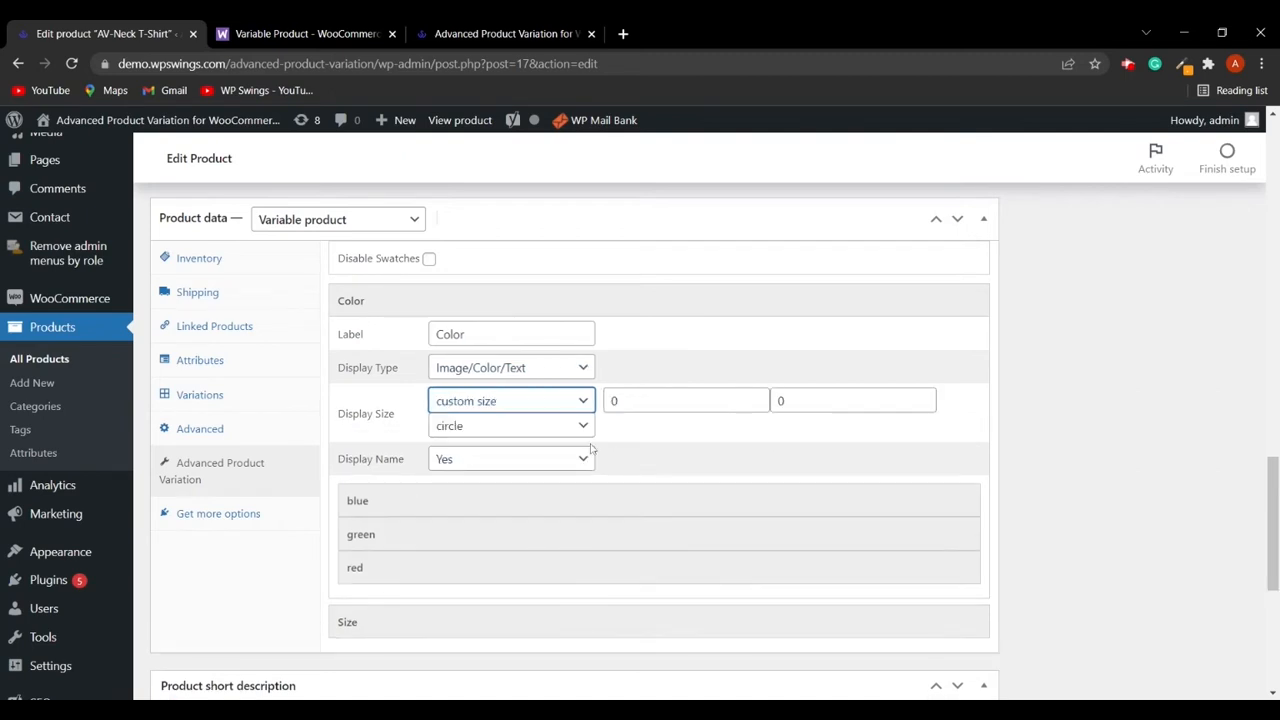
click(529, 420)
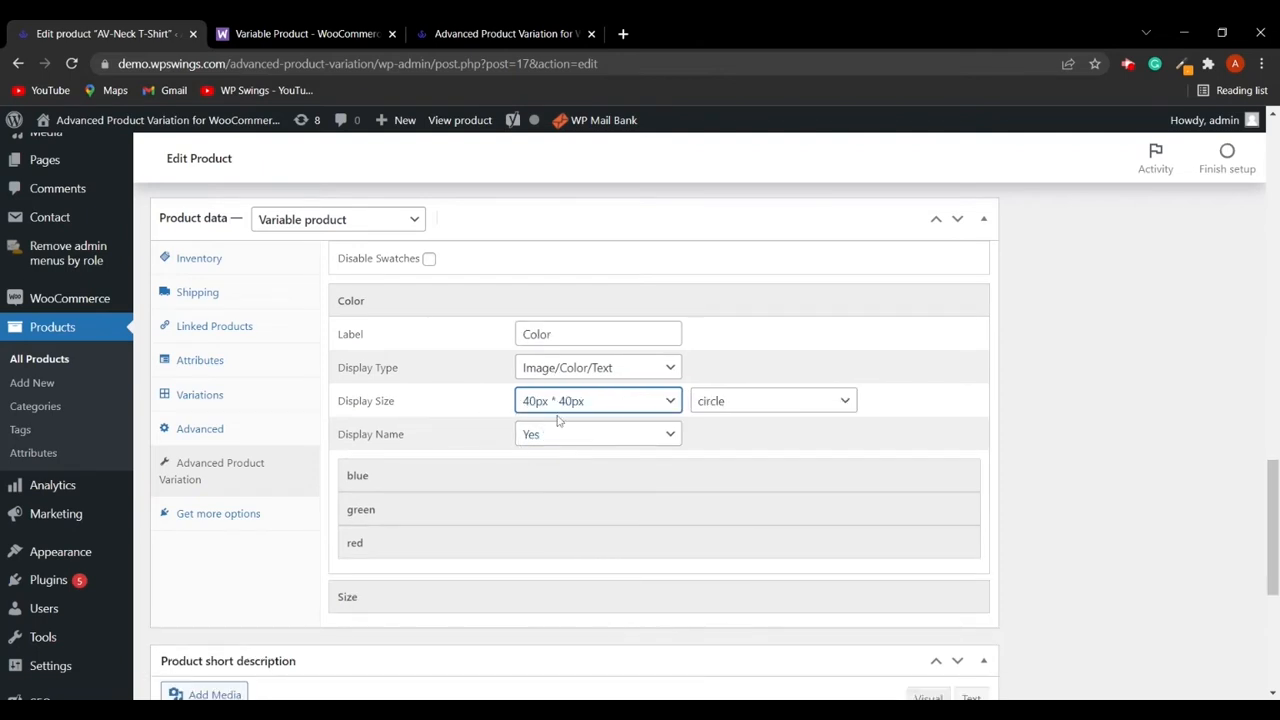
- Change the Color swatch shape to square and update the product
click(758, 416)
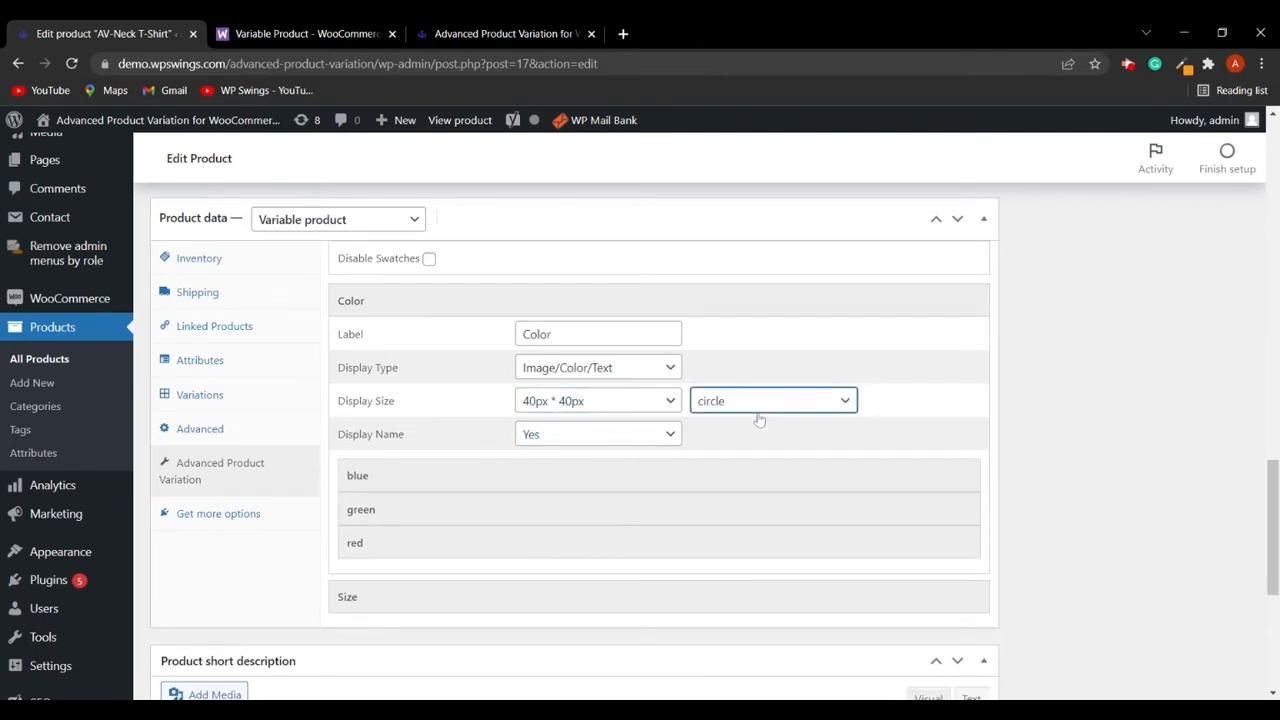
click(745, 436)
scroll(1102, 382, up, 15)
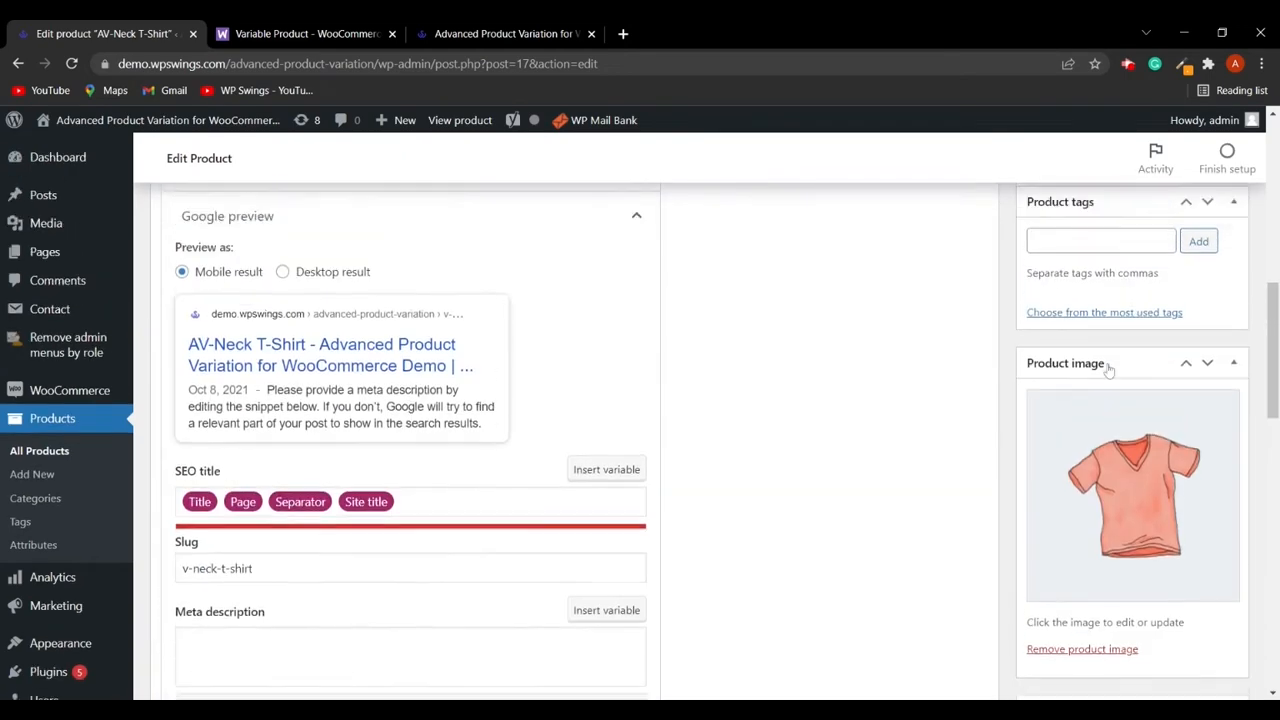
click(1211, 416)
- Reload the shop page to check the AV-Neck T-Shirt swatches, then return to the product editor
click(505, 33)
click(73, 63)
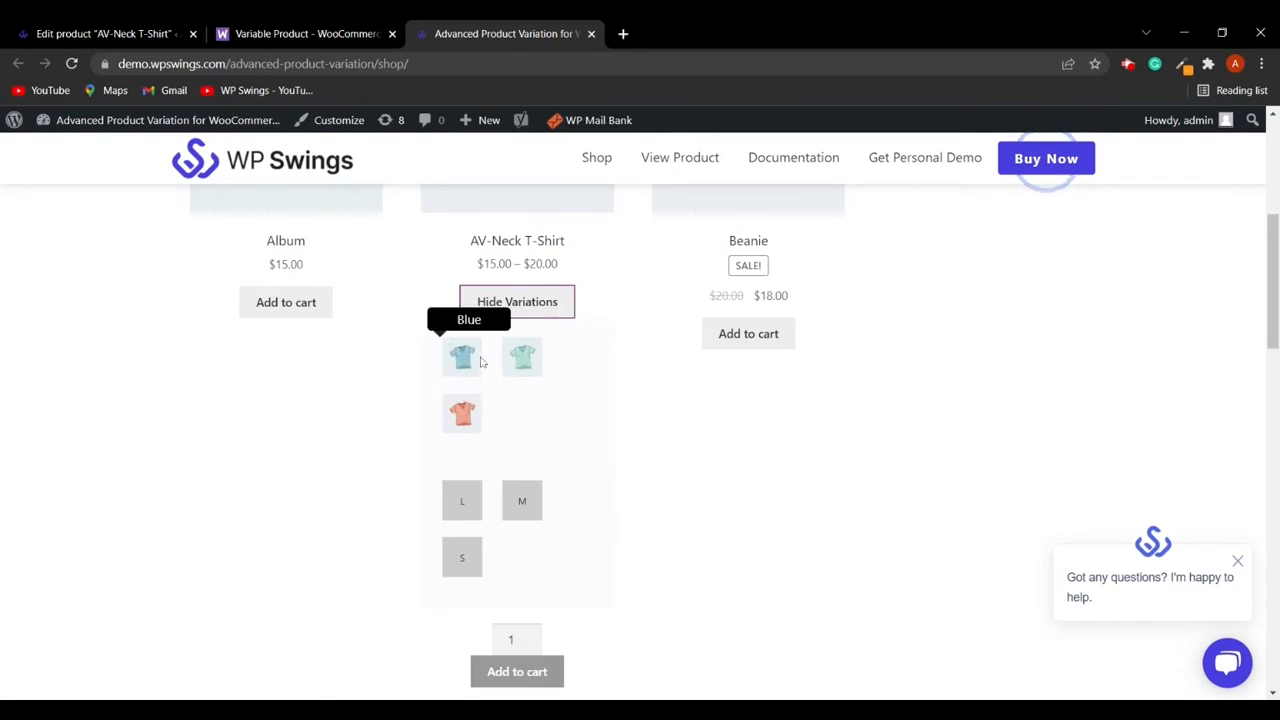
click(112, 42)
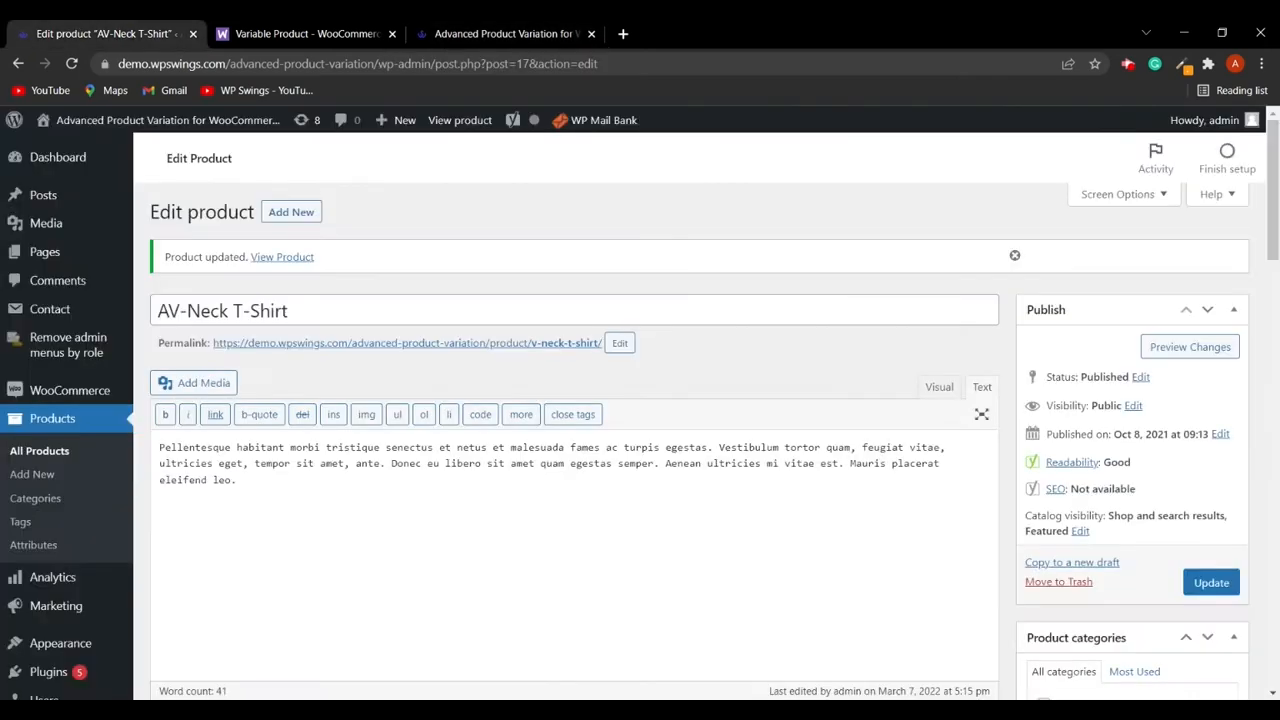
- Expand the blue term's swatch settings and switch its display type to Color
scroll(251, 429, down, 10)
click(205, 465)
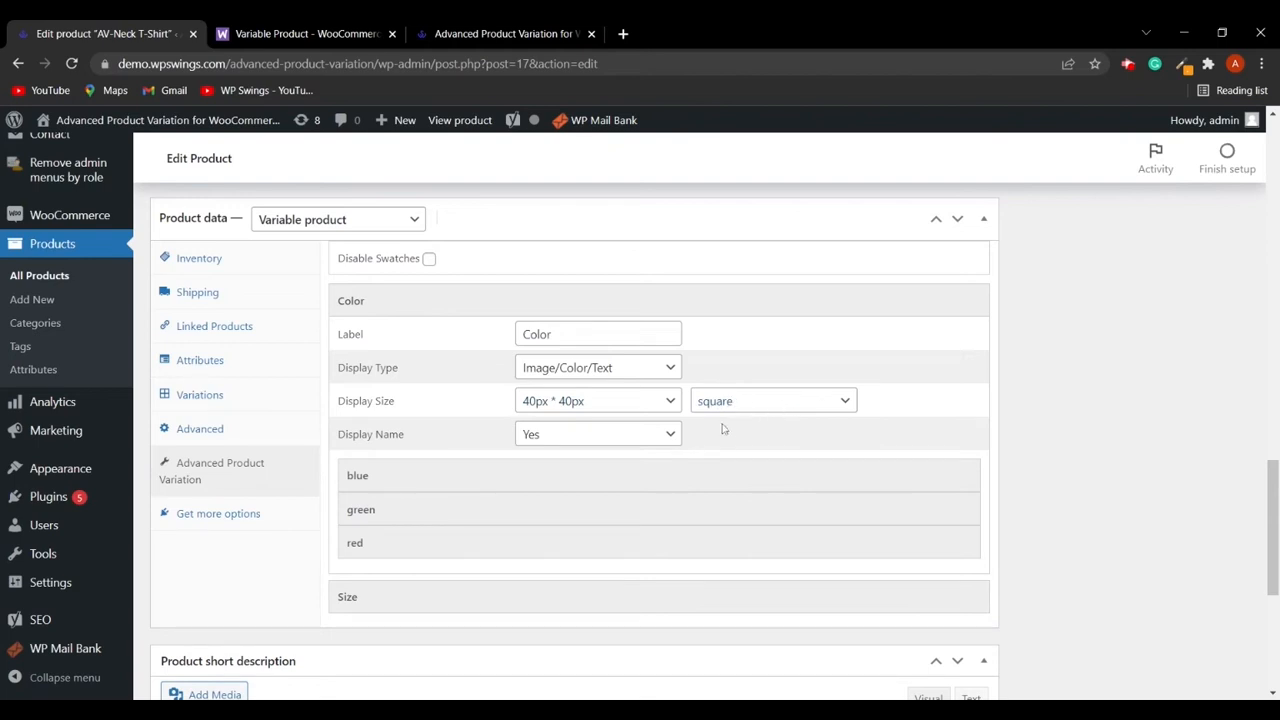
scroll(401, 483, down, 2)
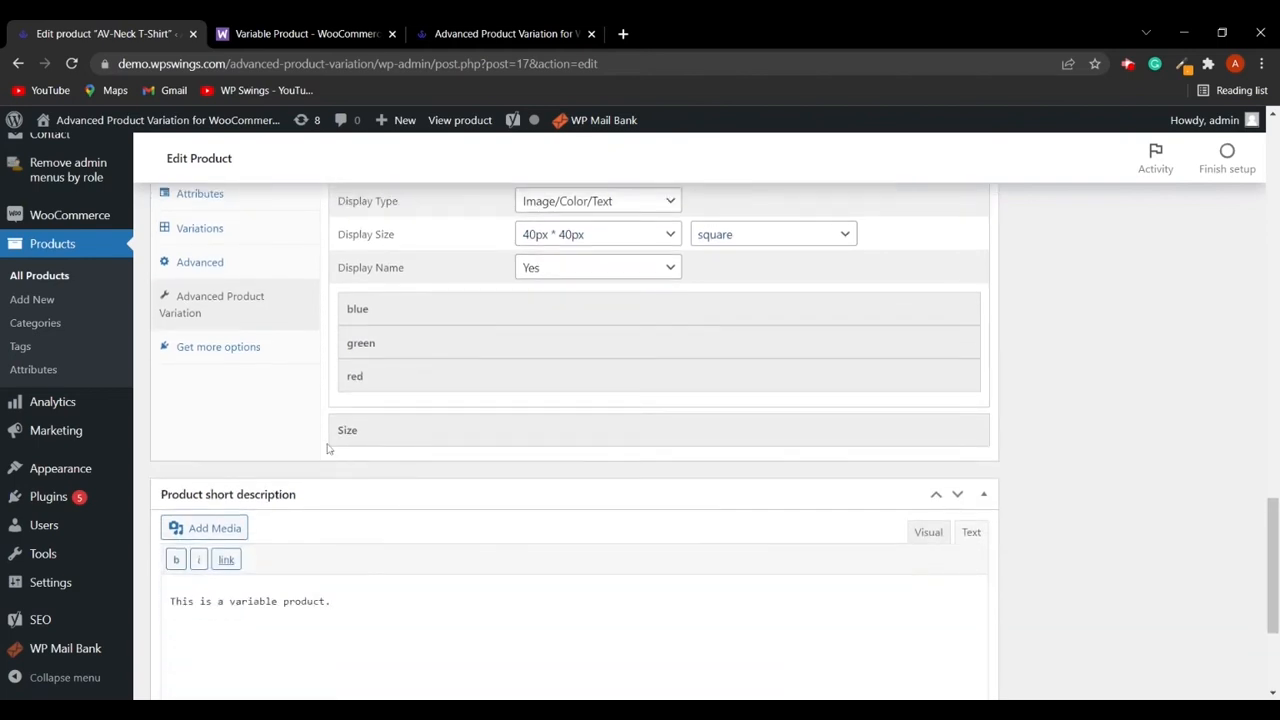
click(372, 313)
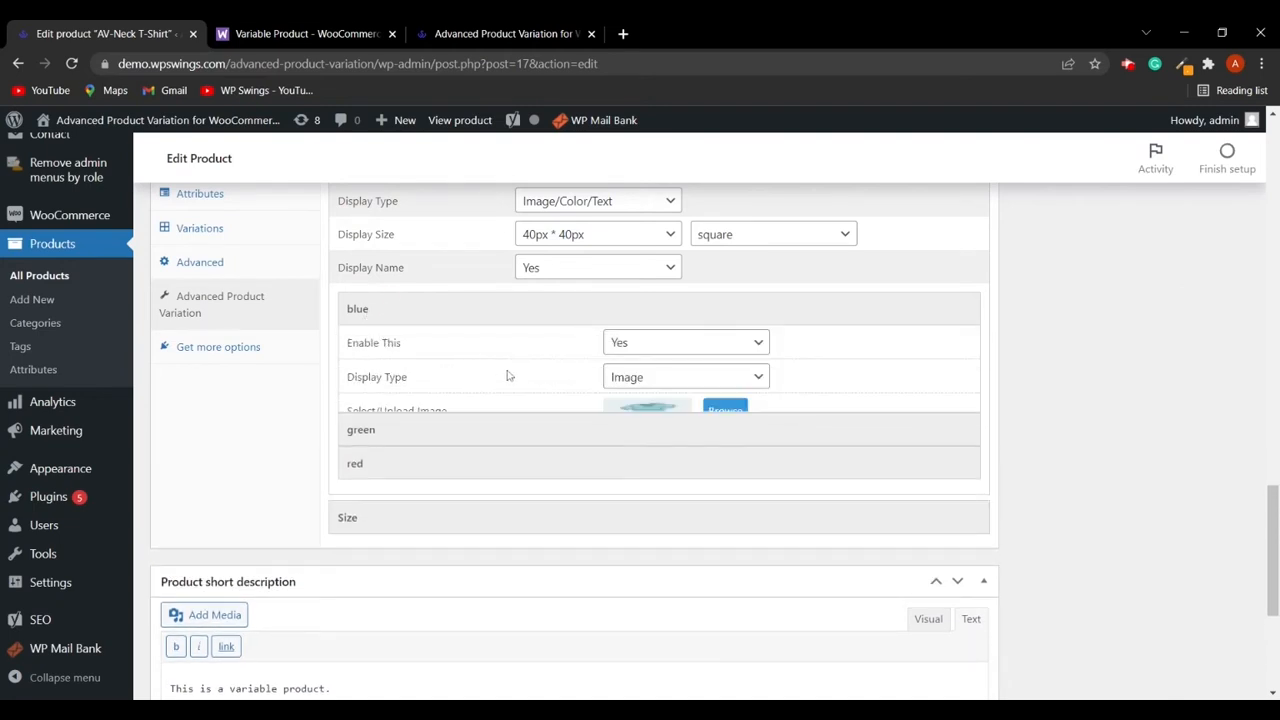
click(659, 377)
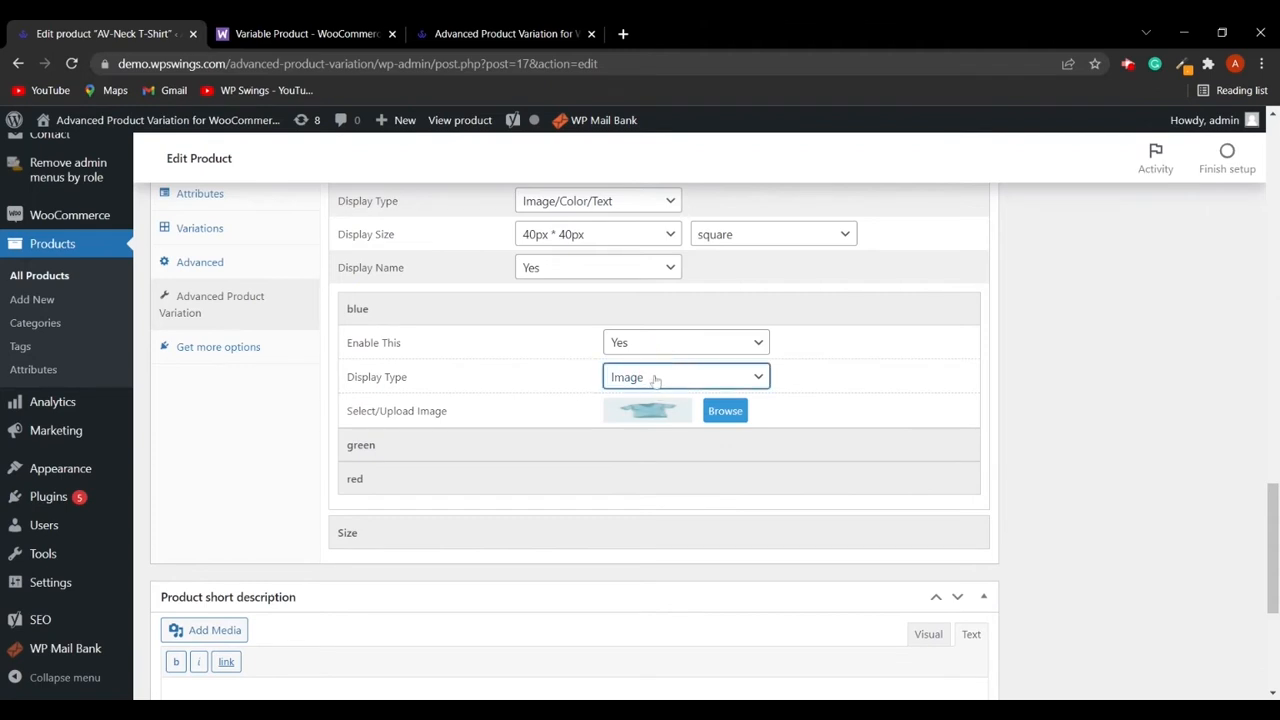
click(652, 389)
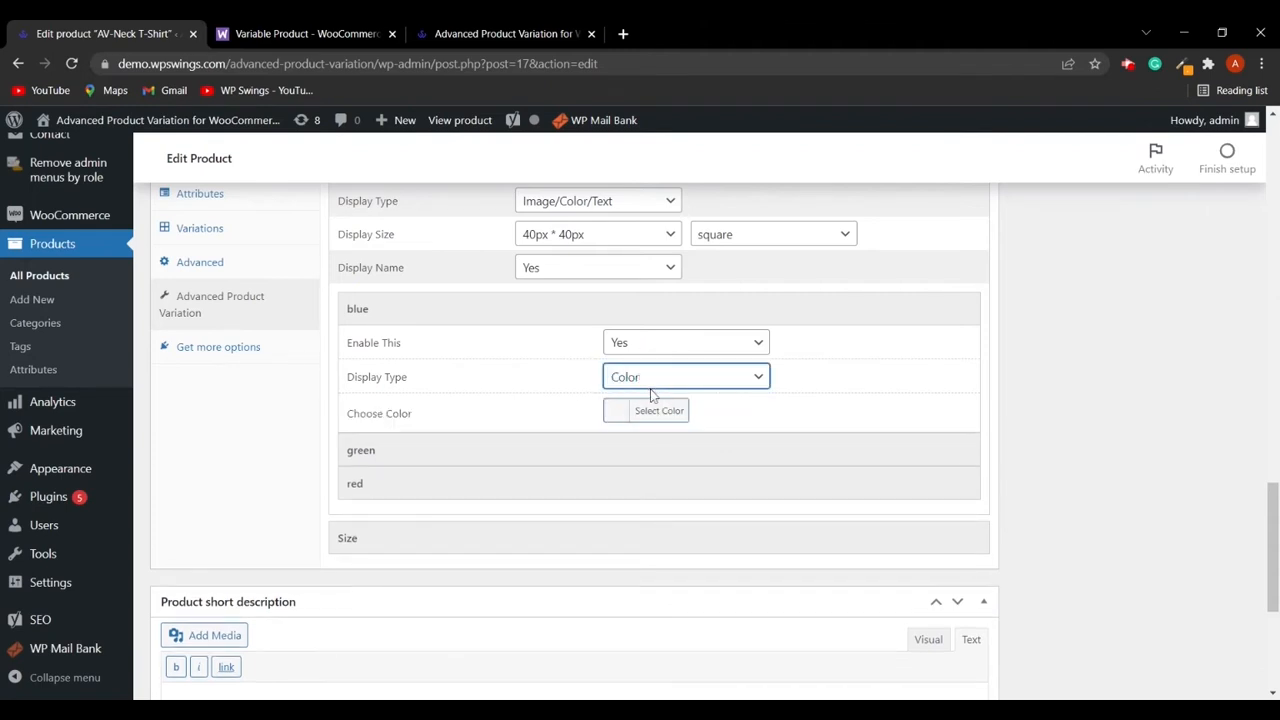
- Pick the blue preset as the blue term's swatch color and update the product
click(631, 418)
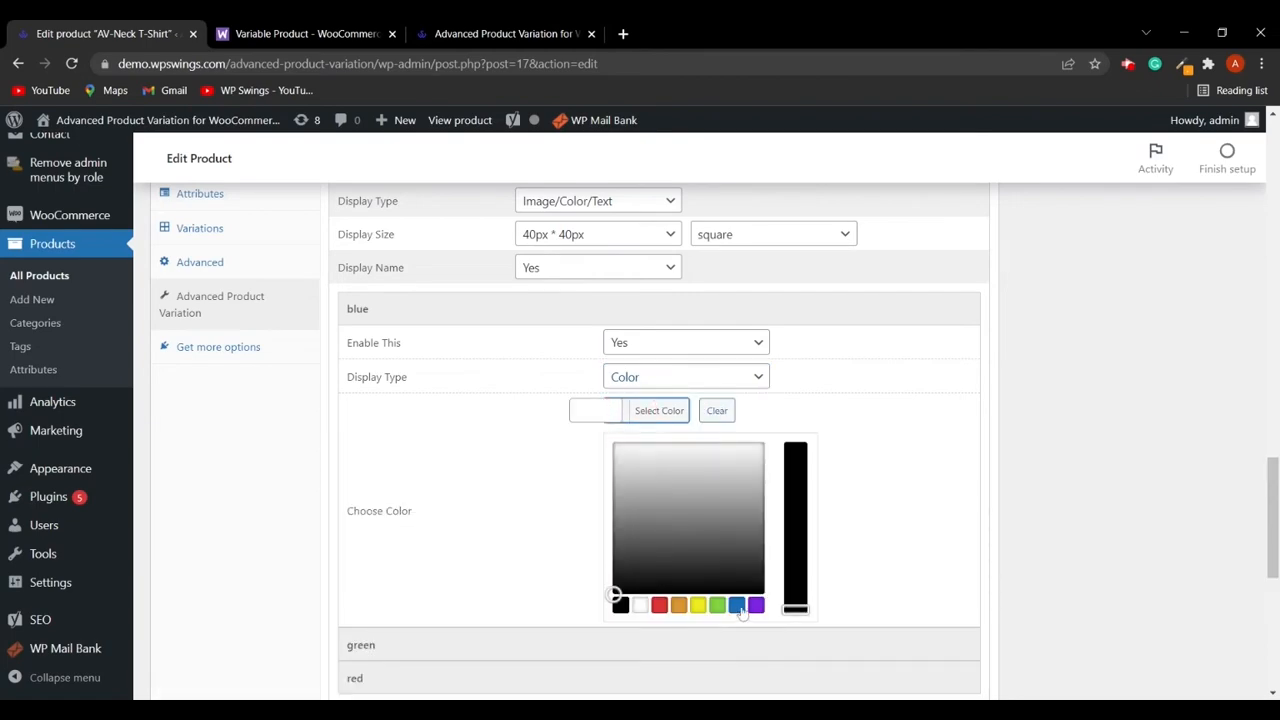
click(738, 607)
scroll(1110, 454, up, 20)
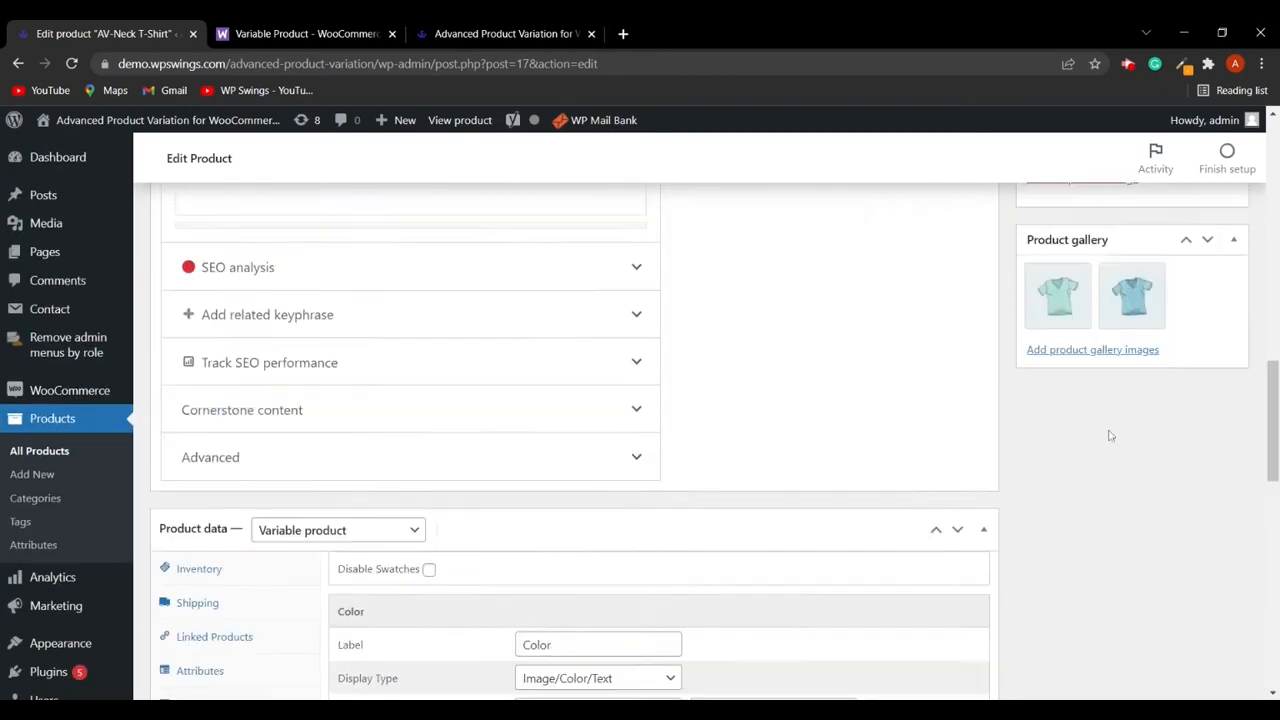
click(1205, 249)
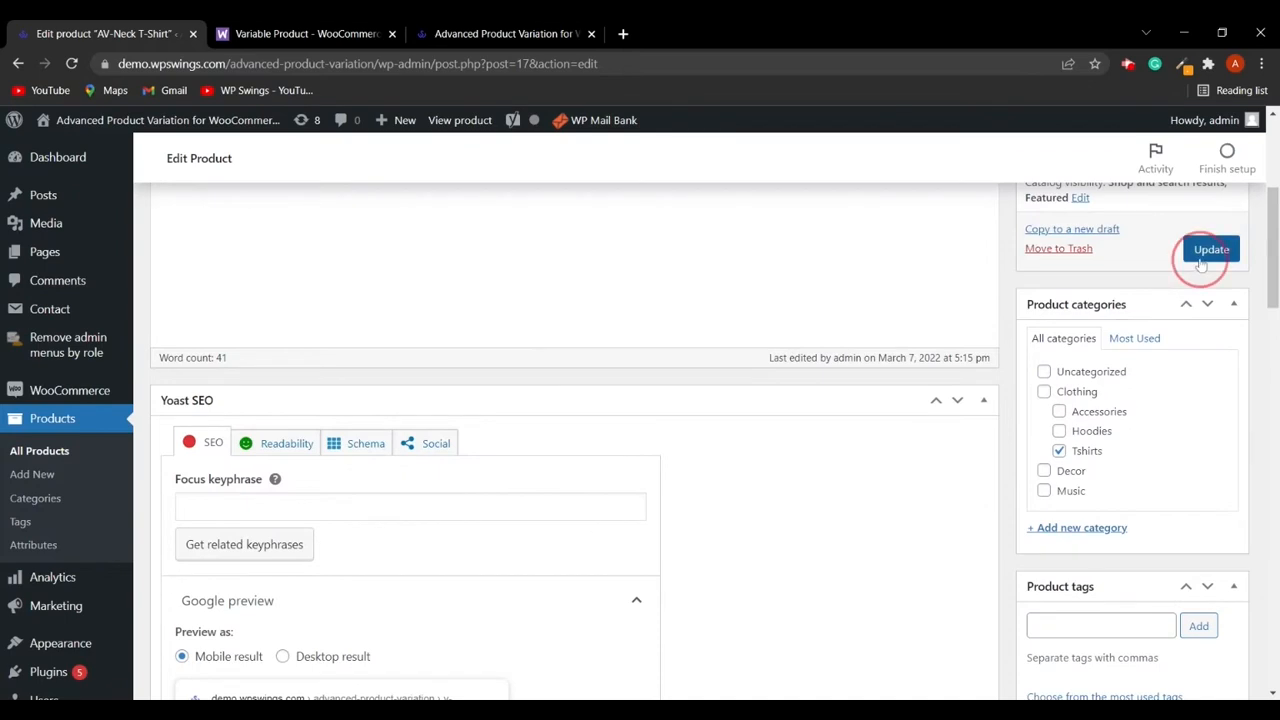
- Reload the shop page, view the AV-Neck T-Shirt's color swatches, and return to the product editor
click(420, 33)
click(72, 63)
click(504, 312)
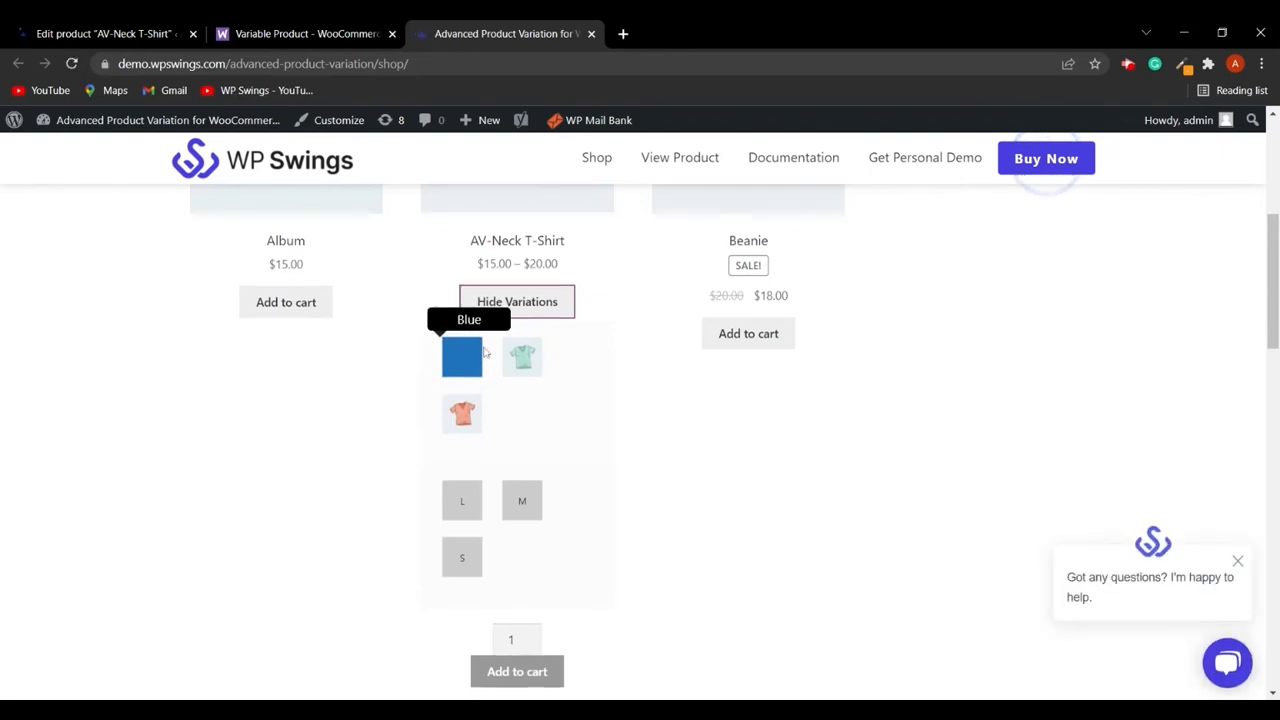
click(78, 34)
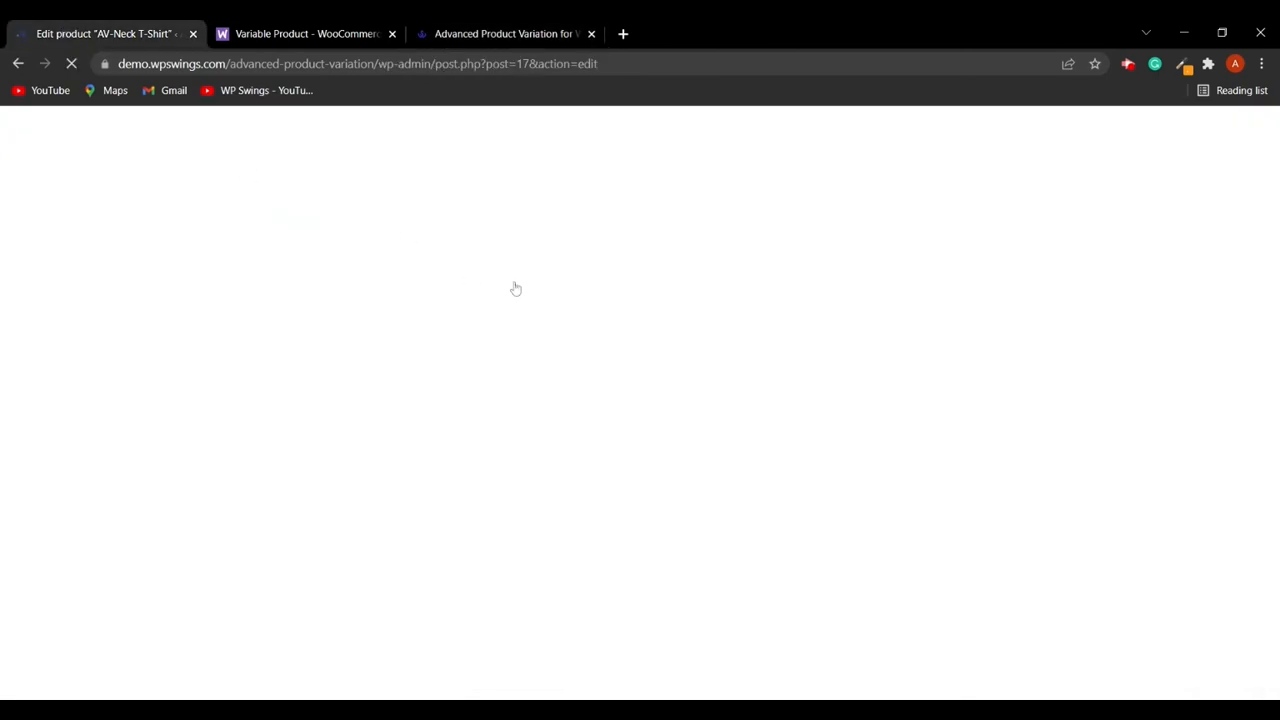
- Reopen the Color attribute's blue term settings and switch its display type back to Image
scroll(418, 450, down, 8)
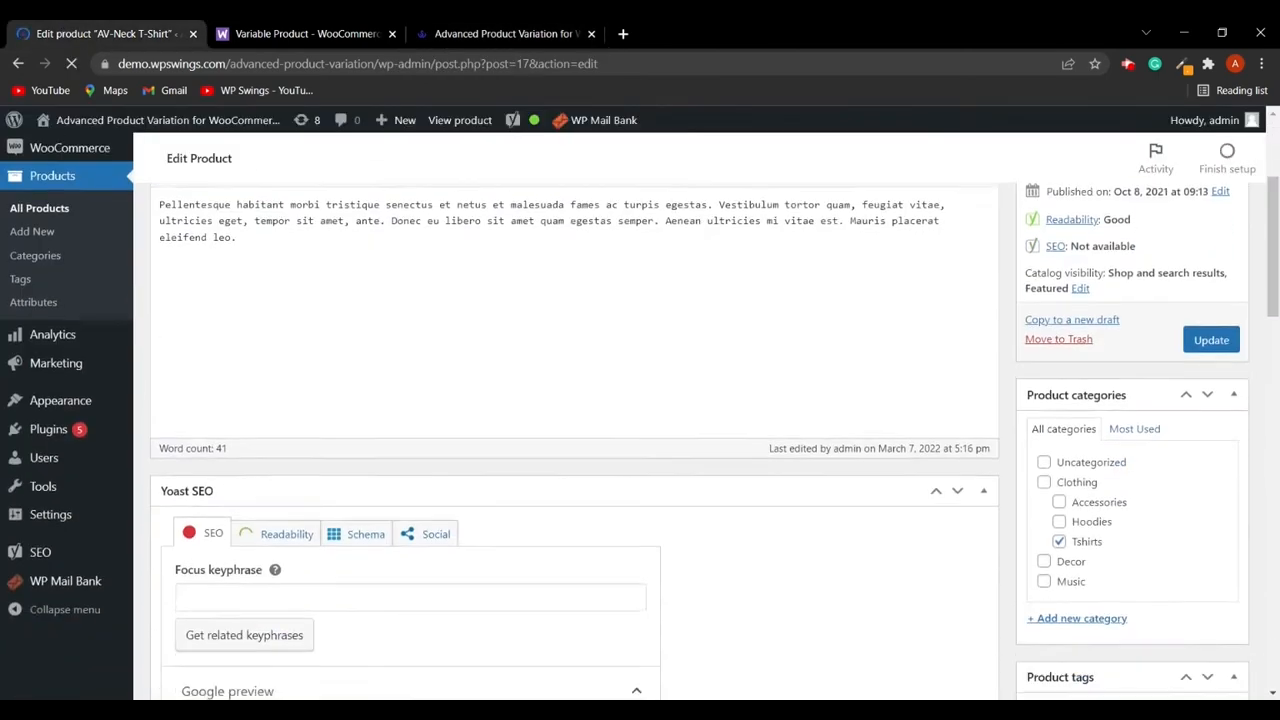
scroll(416, 450, down, 10)
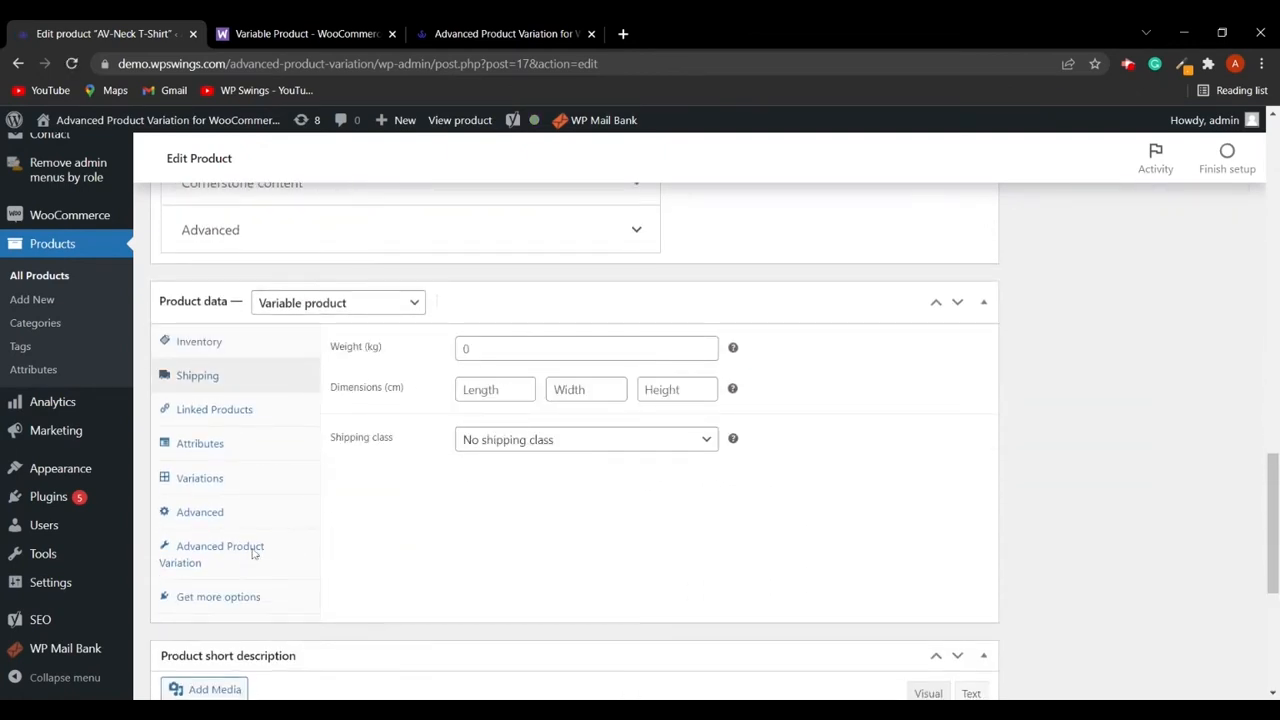
click(258, 552)
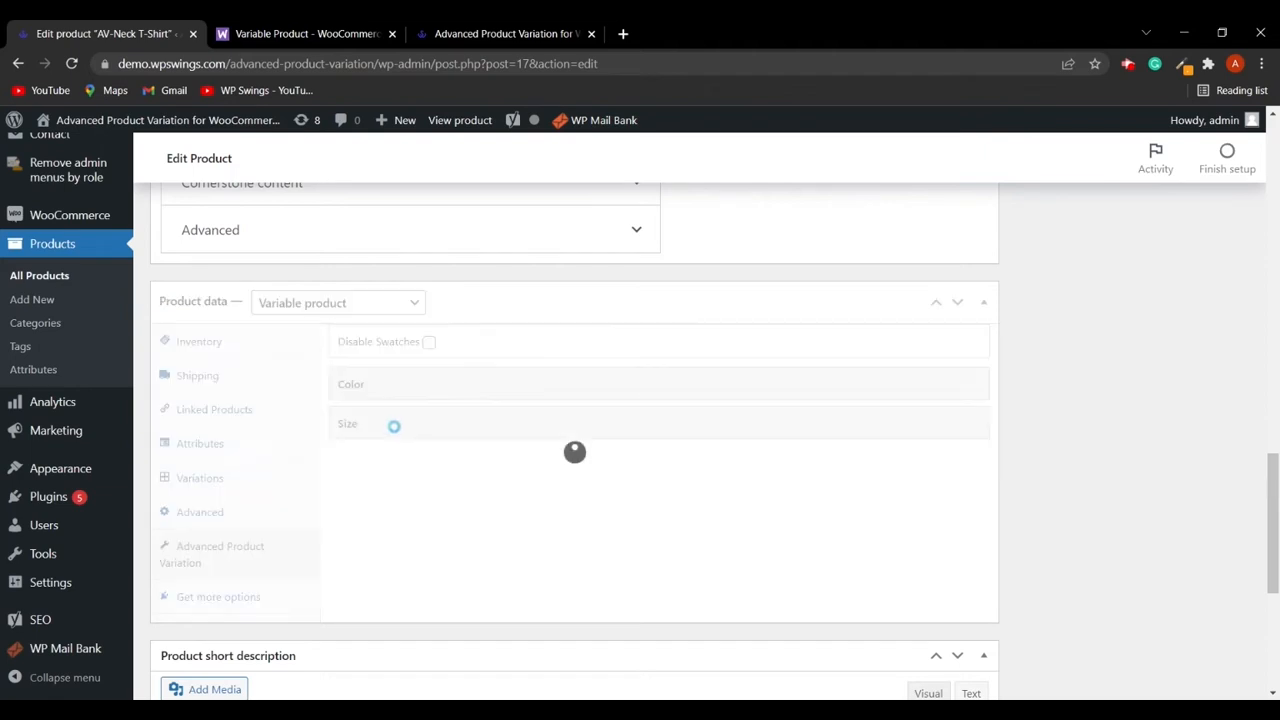
click(391, 384)
scroll(615, 542, down, 1)
scroll(615, 542, down, 2)
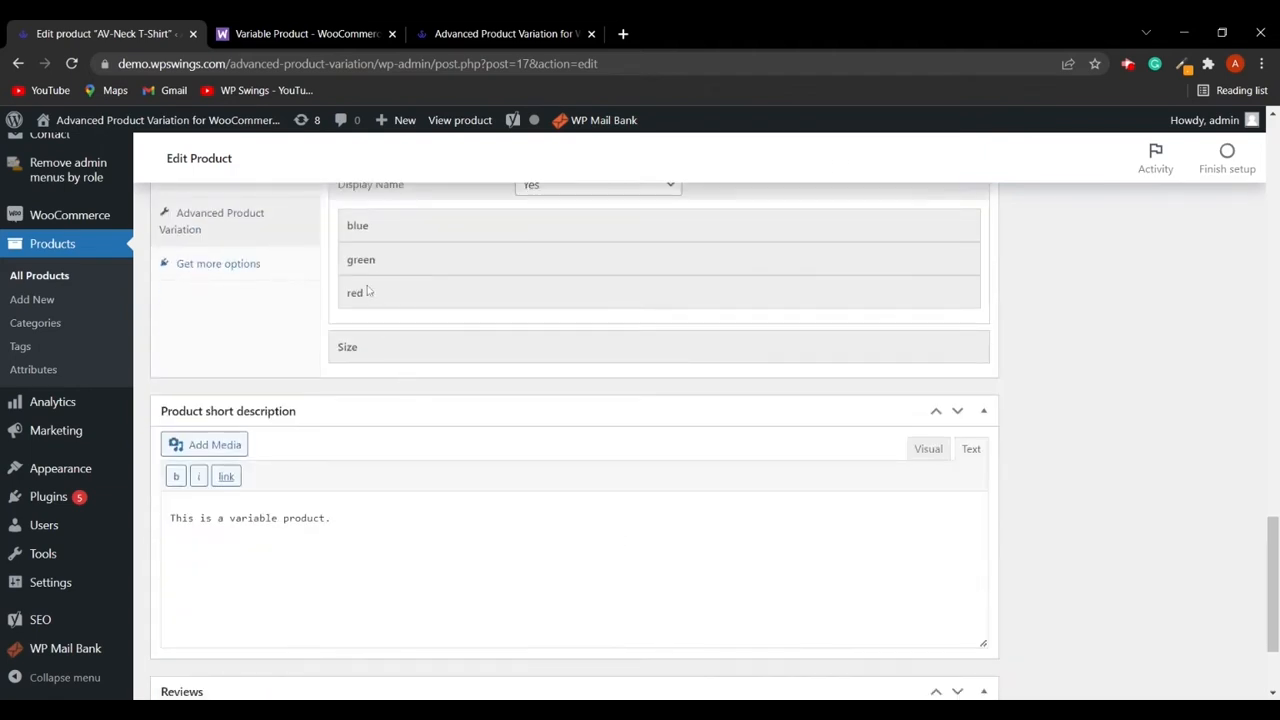
click(380, 233)
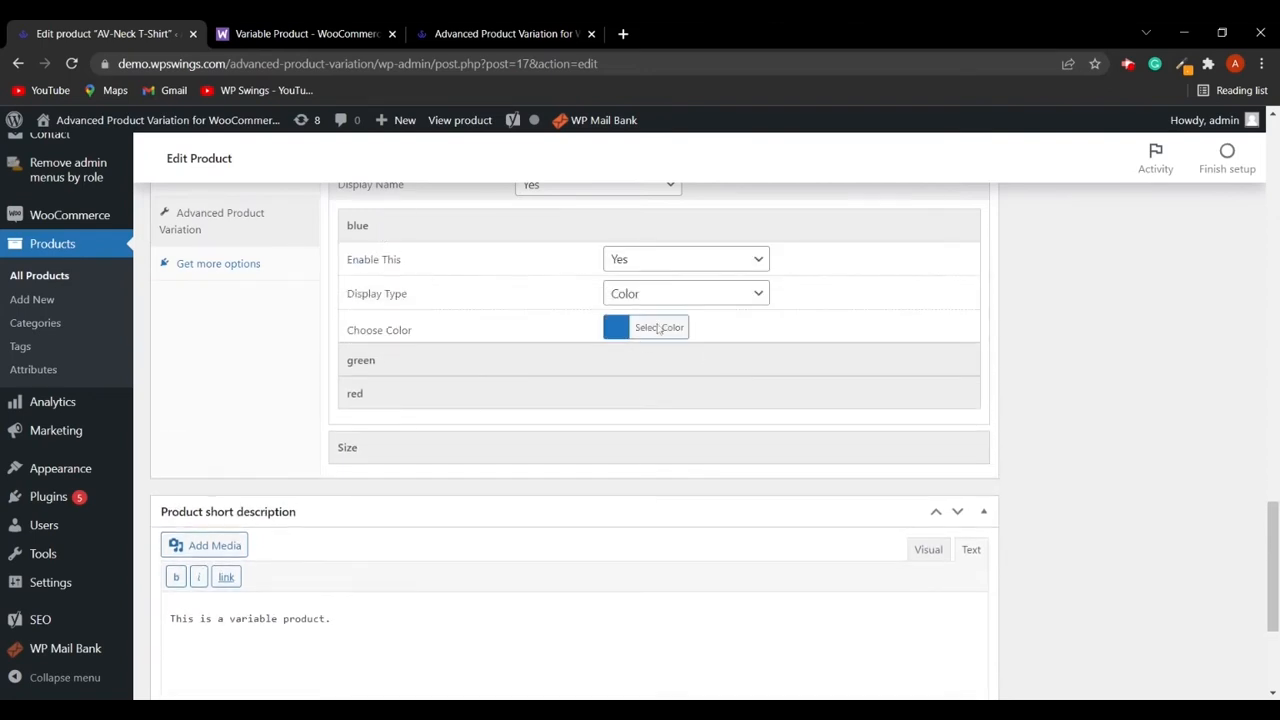
click(687, 304)
click(659, 355)
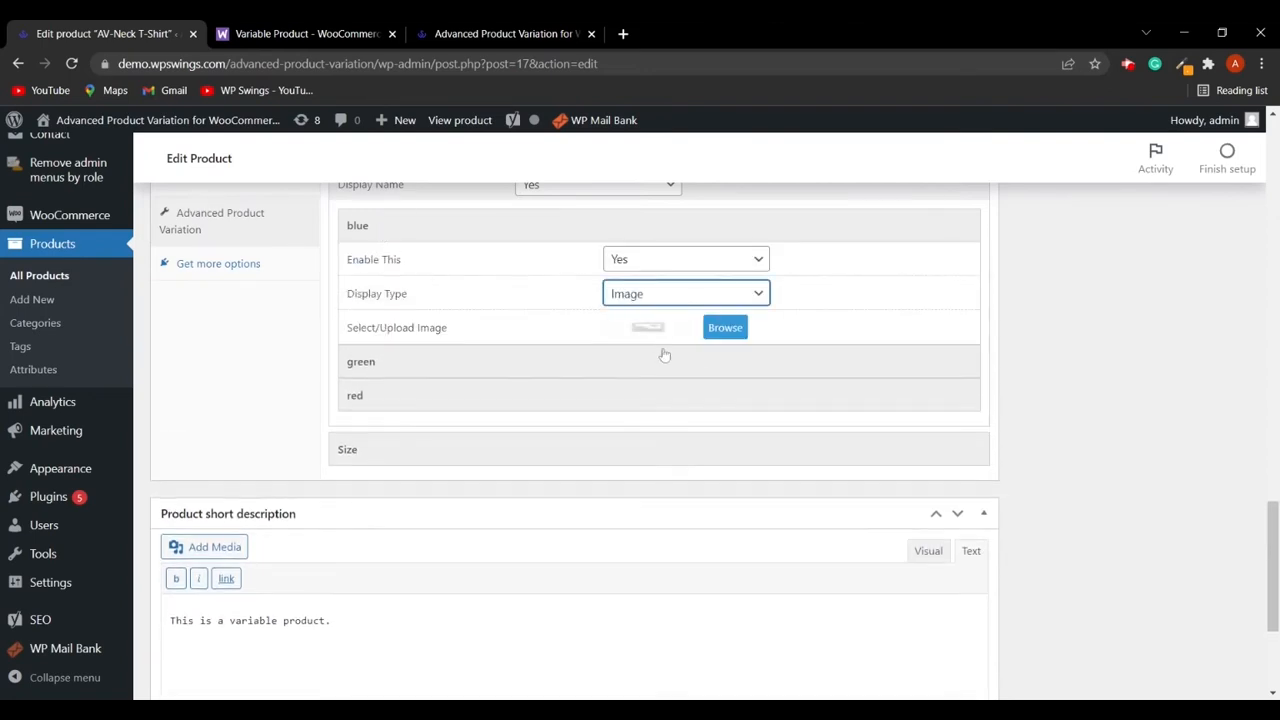
- Assign the vnech-tee-blue-1.jpg image from the media library to the blue term
click(726, 329)
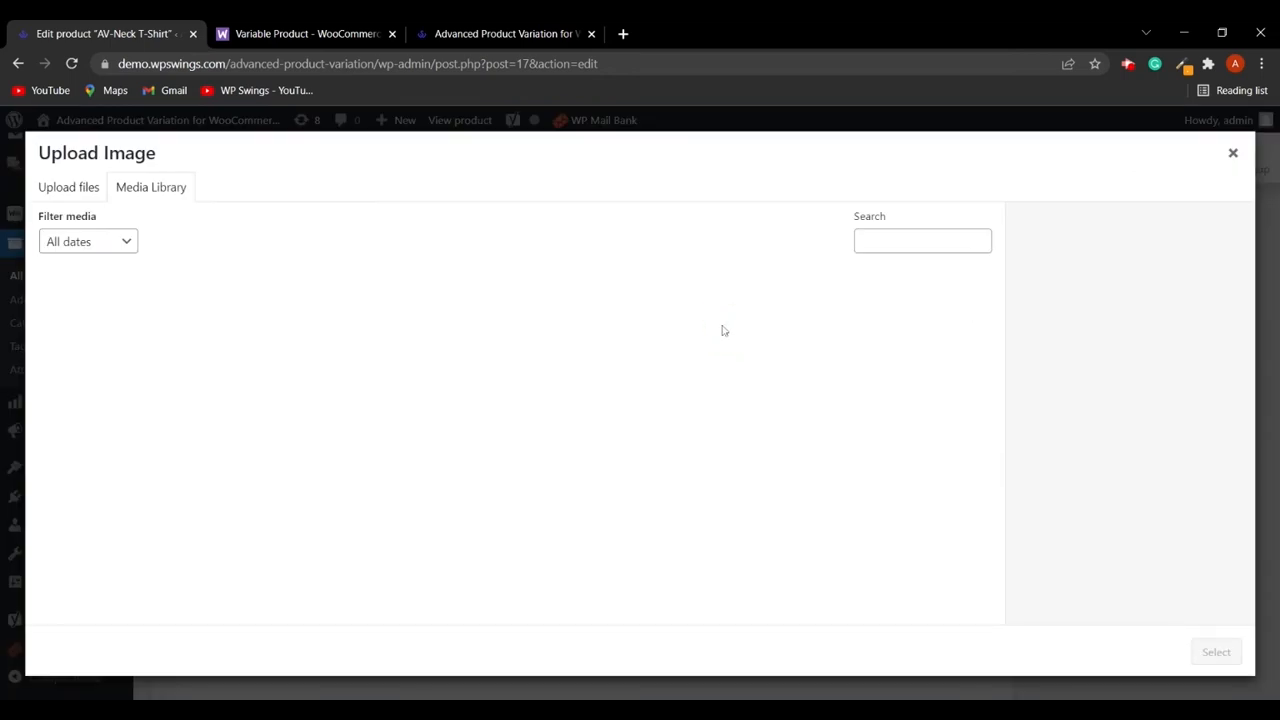
scroll(342, 484, down, 3)
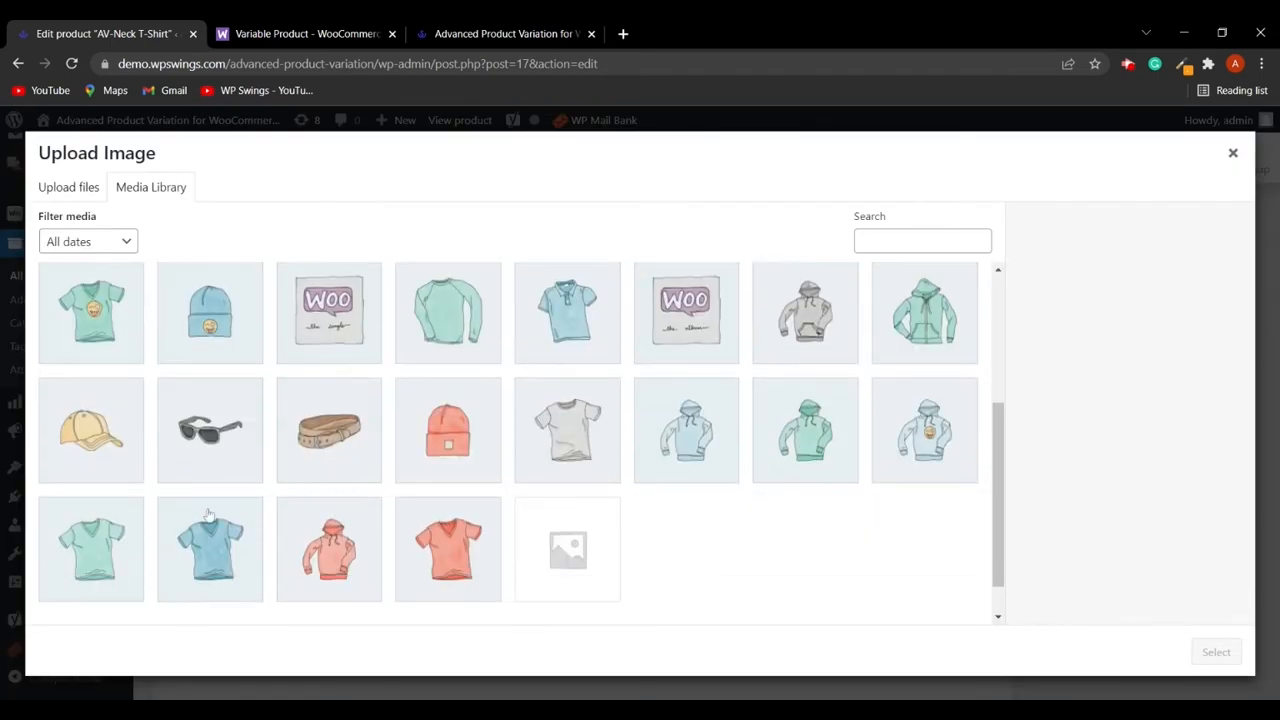
click(203, 550)
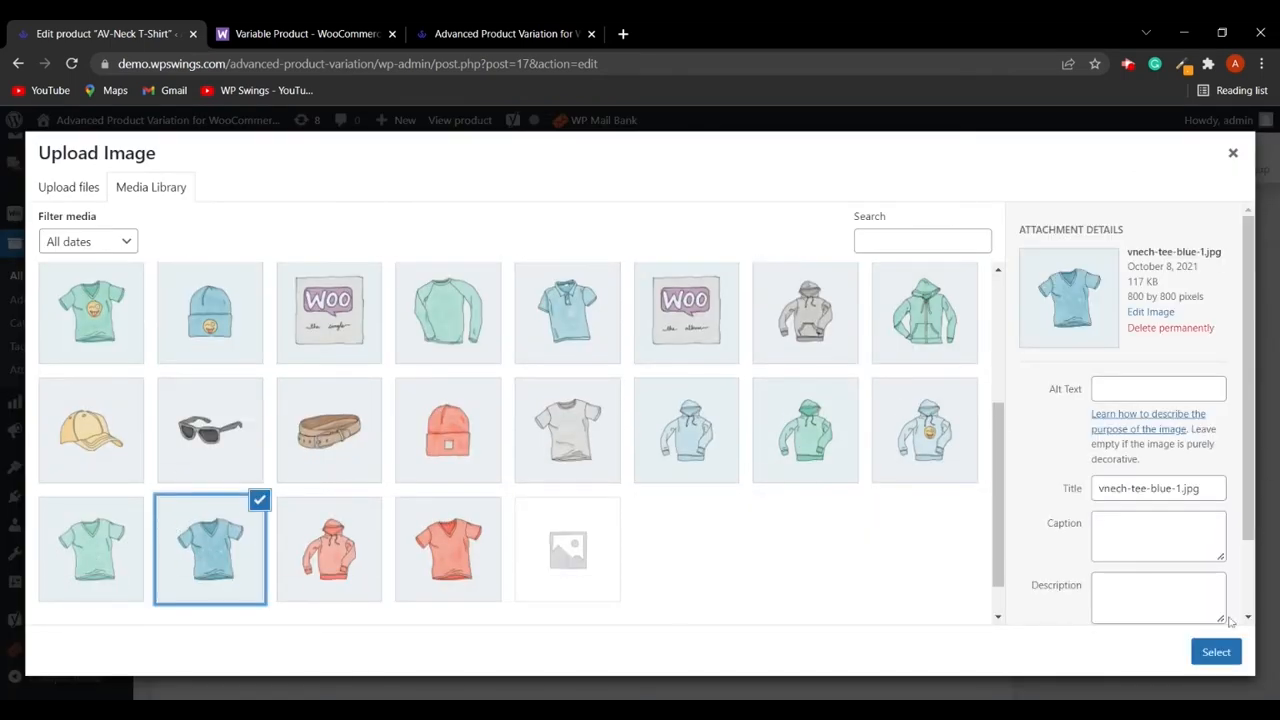
click(1216, 652)
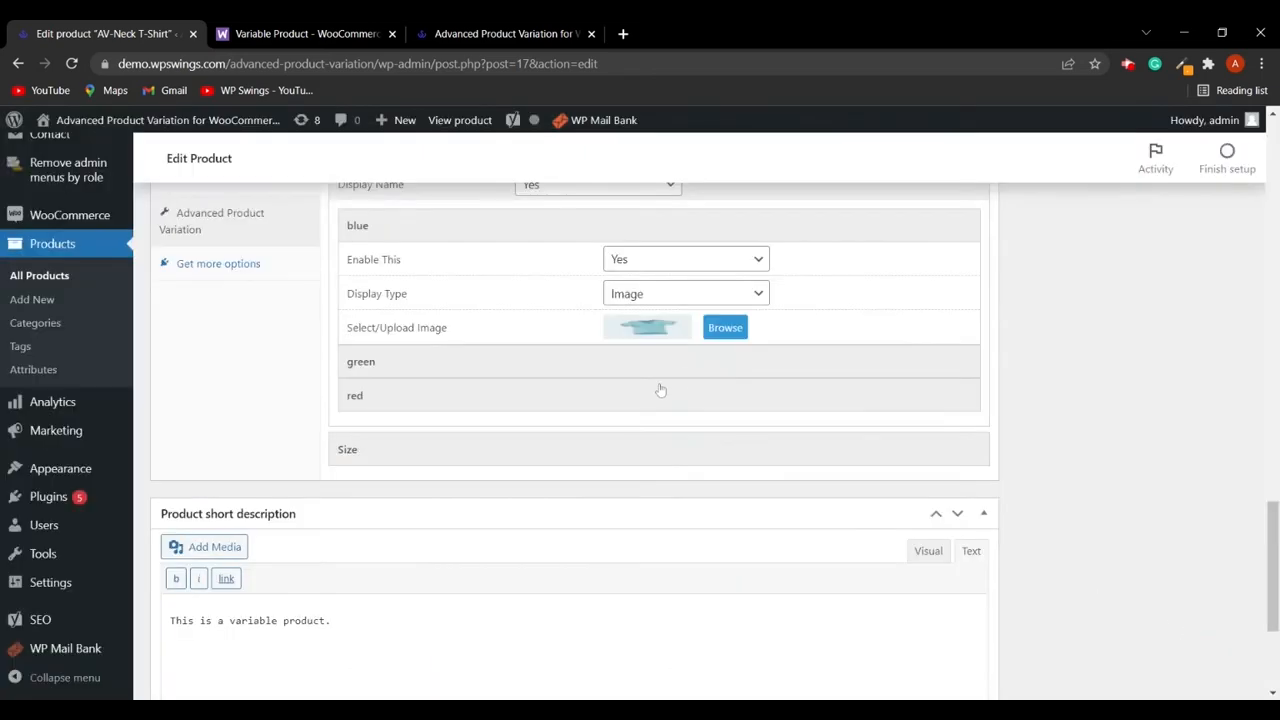
- Expand the green and red terms' settings, then open the Size attribute section
scroll(655, 391, up, 1)
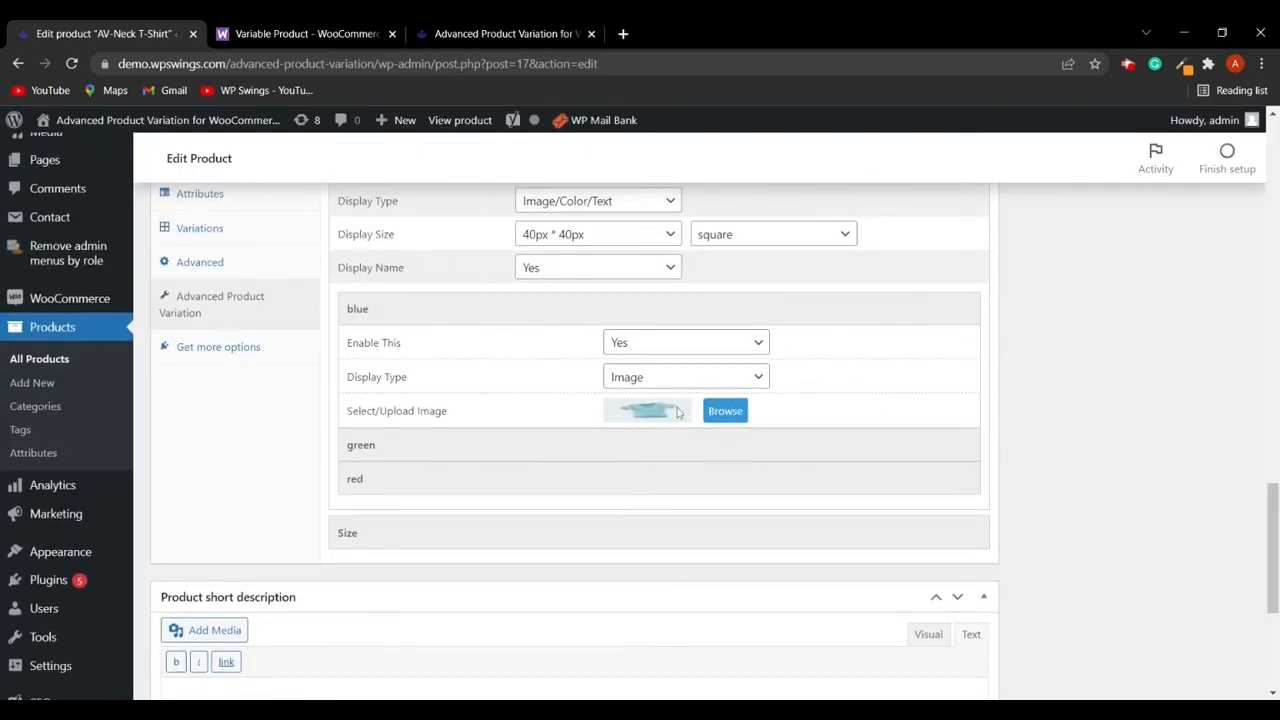
click(447, 455)
click(408, 488)
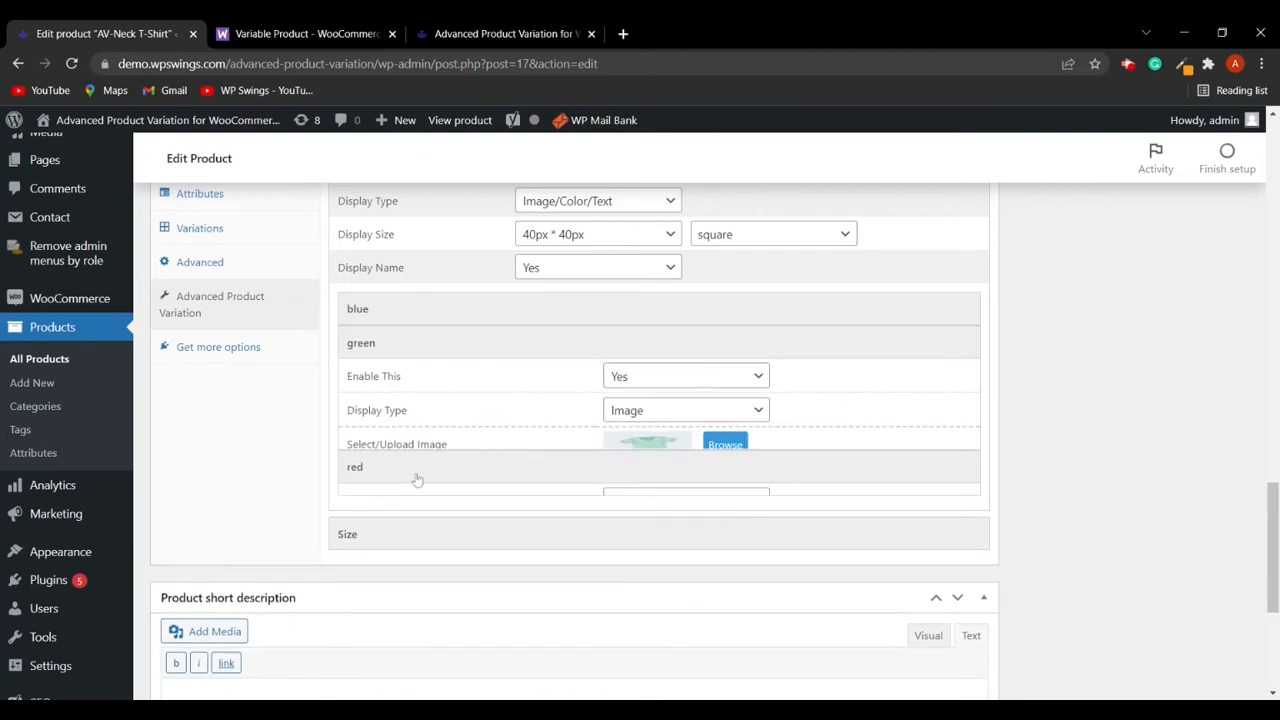
scroll(492, 456, down, 1)
click(400, 451)
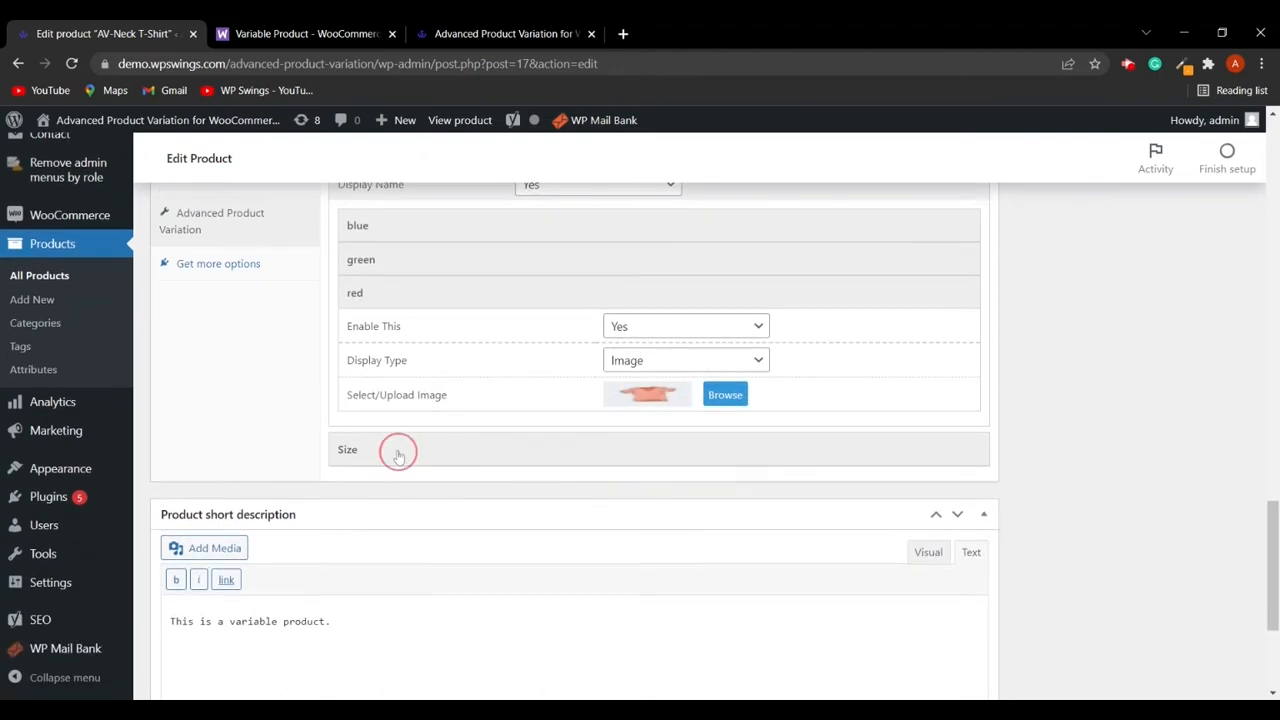
- Expand the Size attribute's large term settings
scroll(704, 469, up, 2)
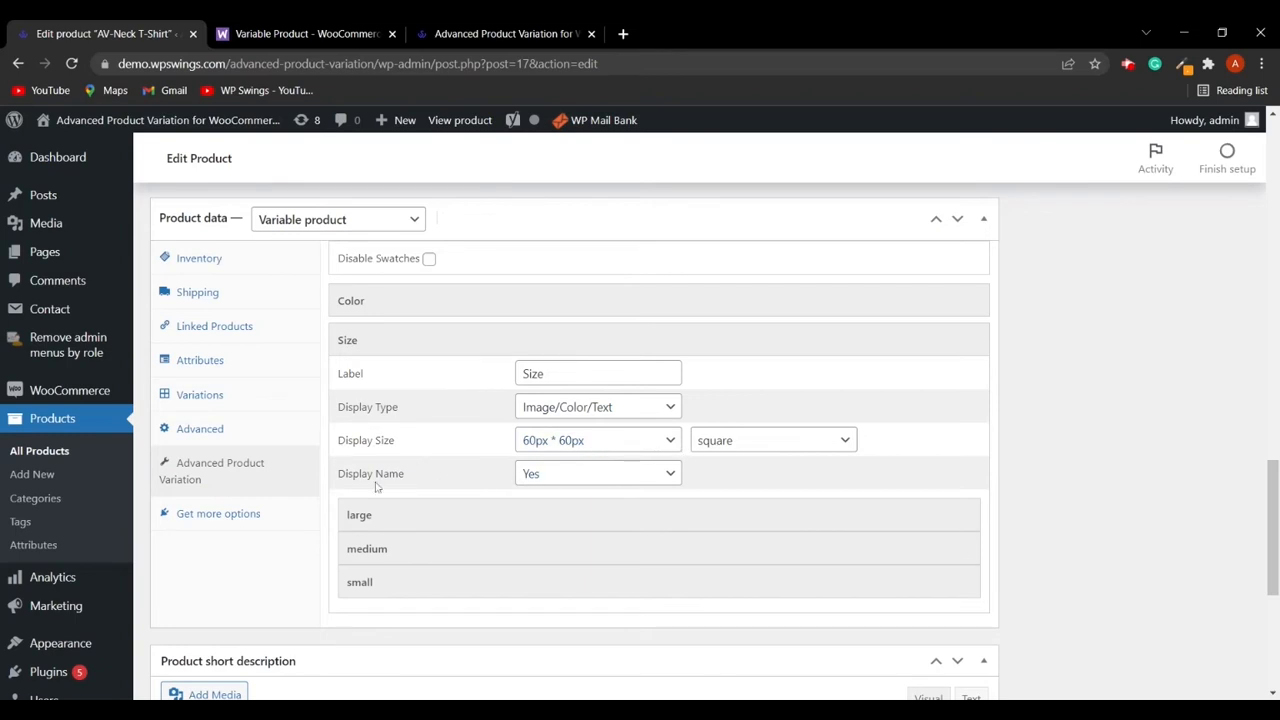
click(575, 480)
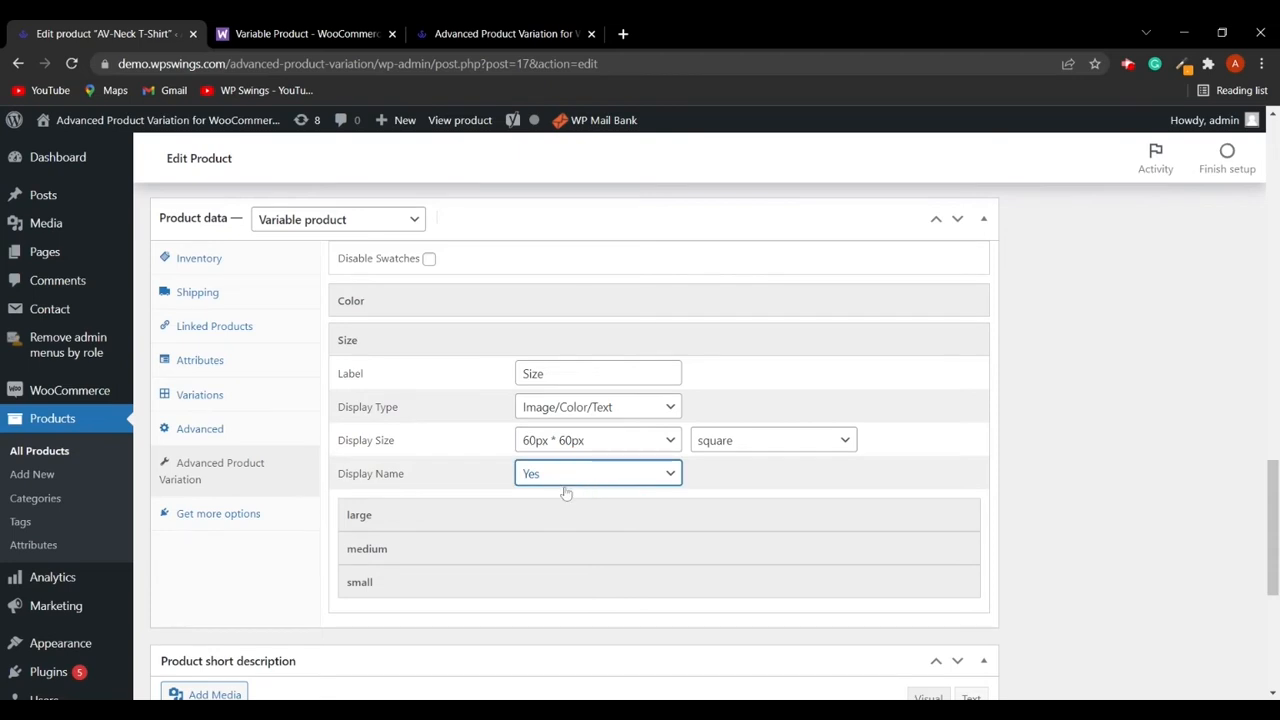
click(392, 518)
scroll(547, 470, down, 2)
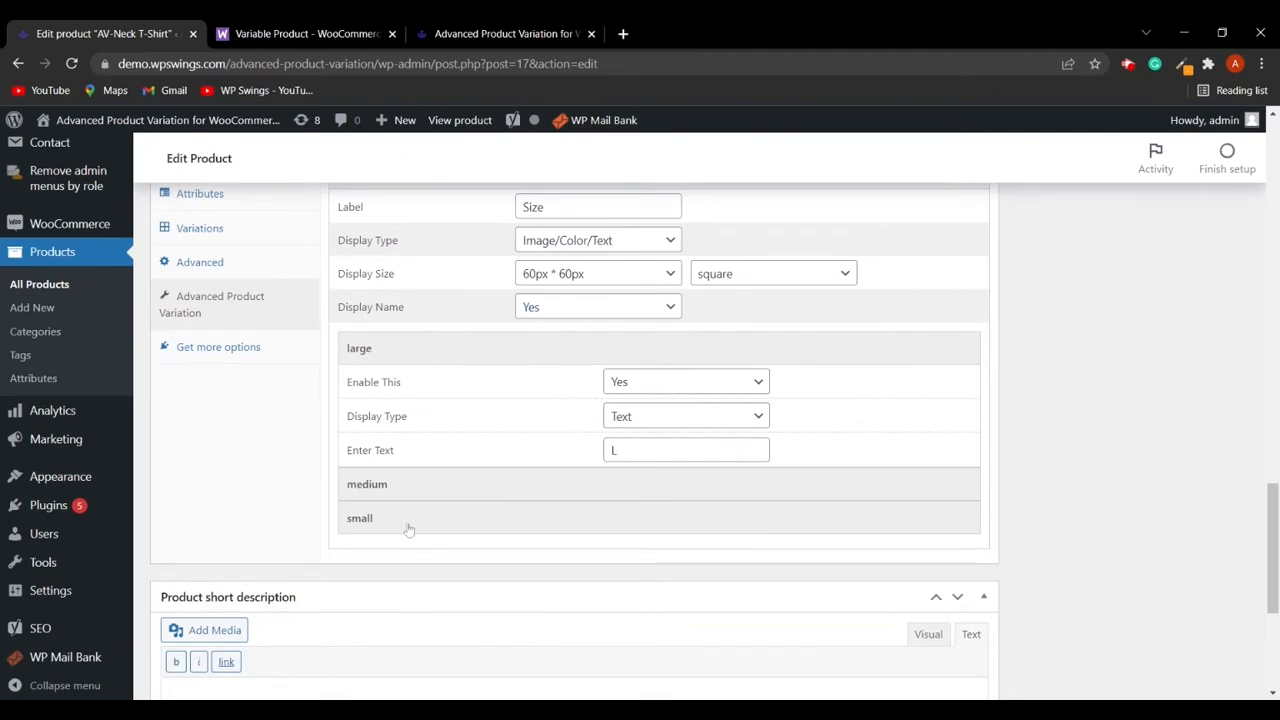
- Switch the large term's display type to Image and back to Text
click(662, 420)
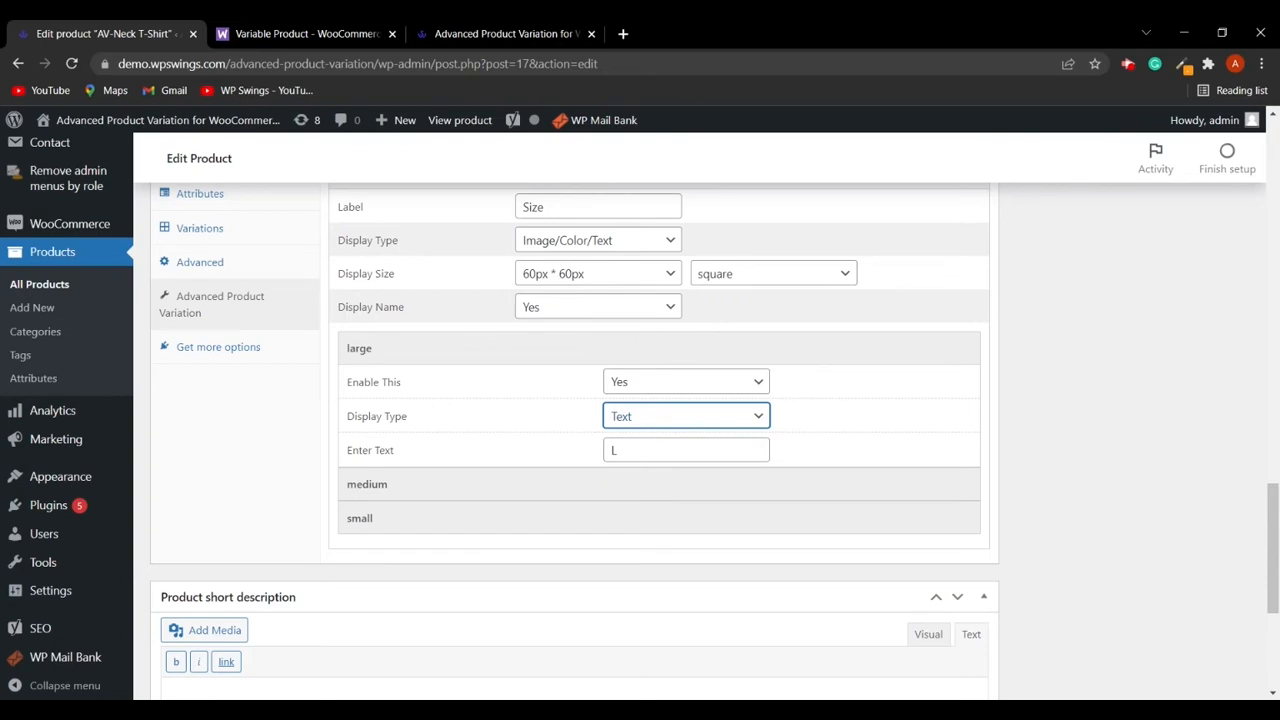
click(659, 450)
click(662, 421)
click(651, 467)
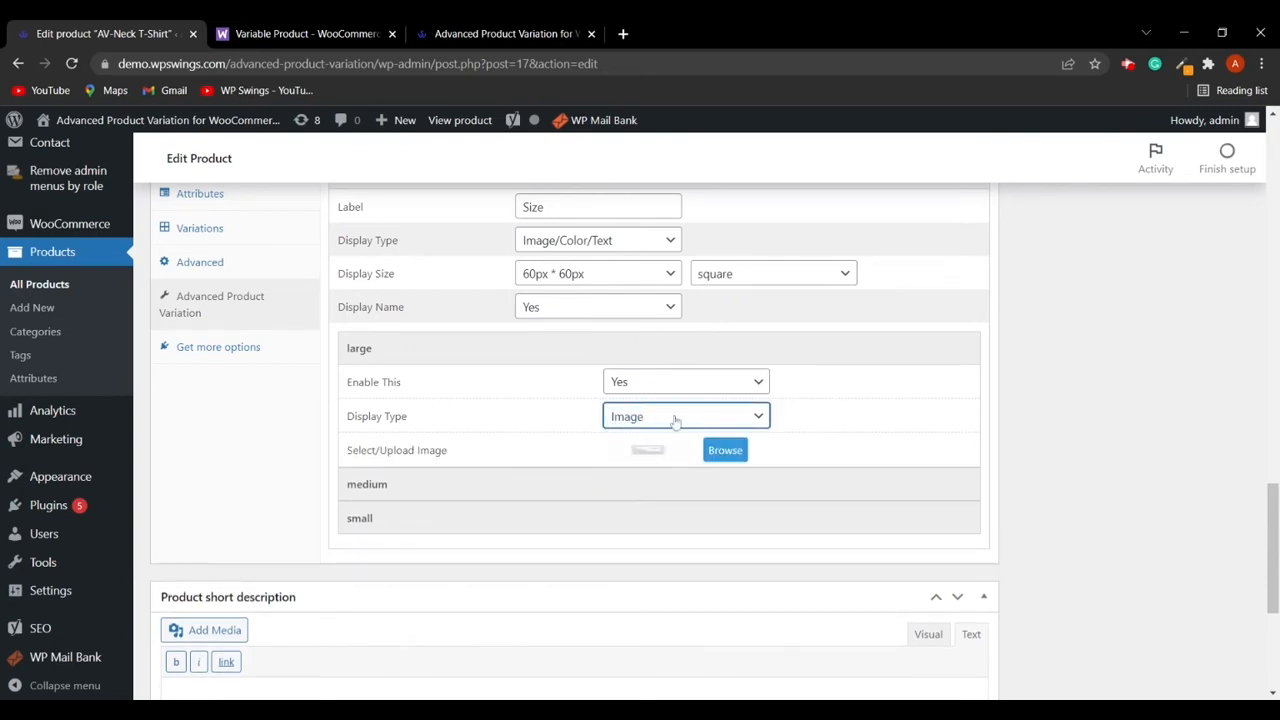
click(677, 417)
click(660, 436)
- Expand the medium and small terms' settings to review their display options
scroll(371, 347, down, 3)
scroll(371, 347, up, 2)
click(389, 409)
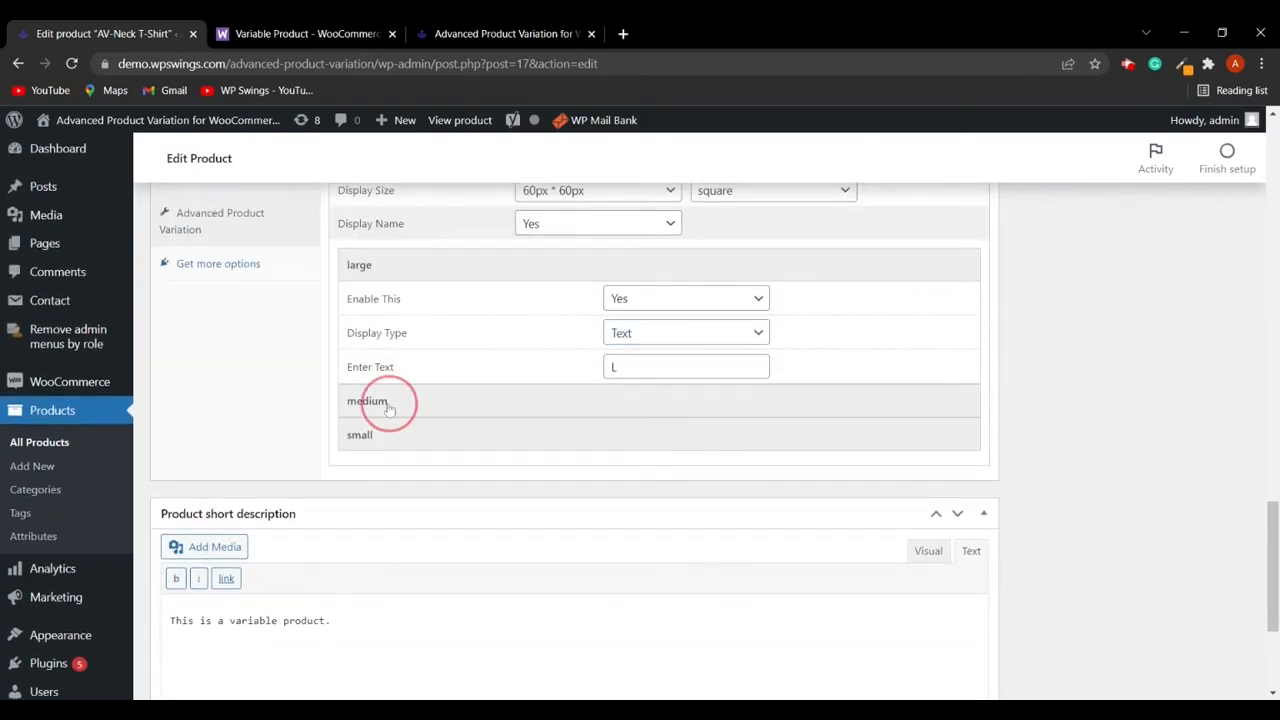
click(386, 447)
scroll(567, 476, up, 2)
click(384, 499)
click(394, 503)
scroll(595, 484, down, 2)
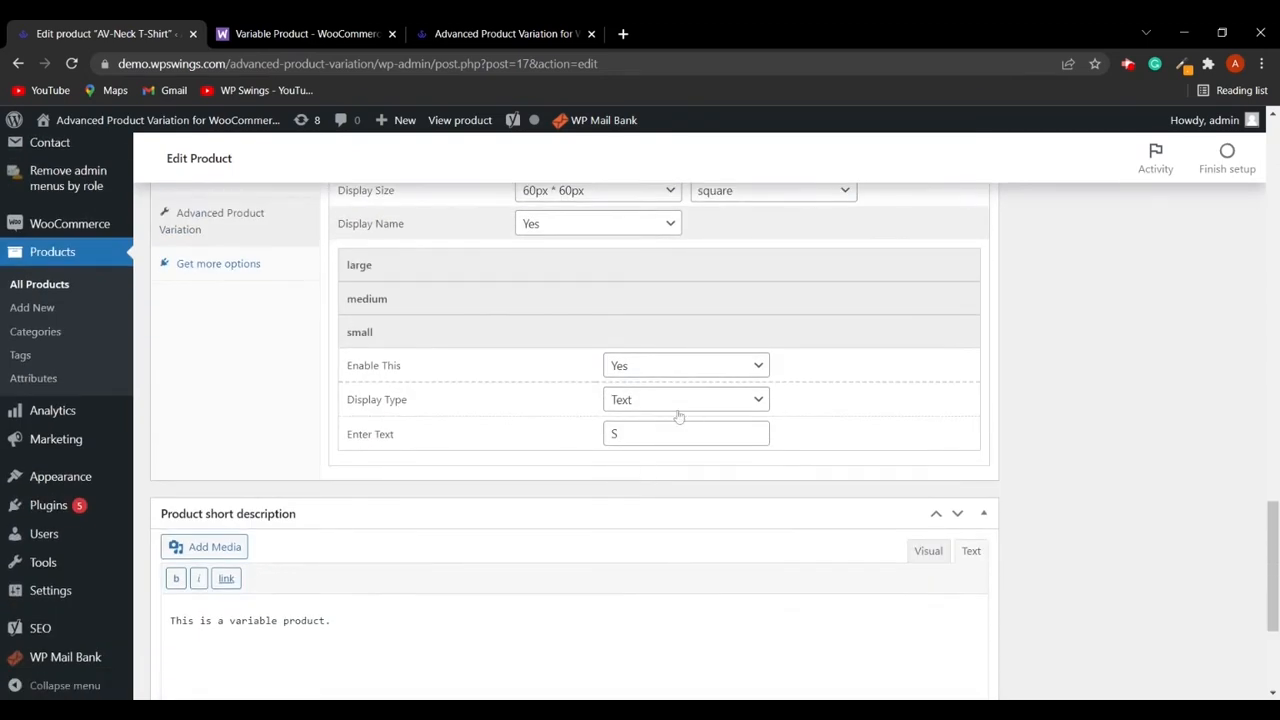
scroll(594, 414, up, 1)
click(406, 389)
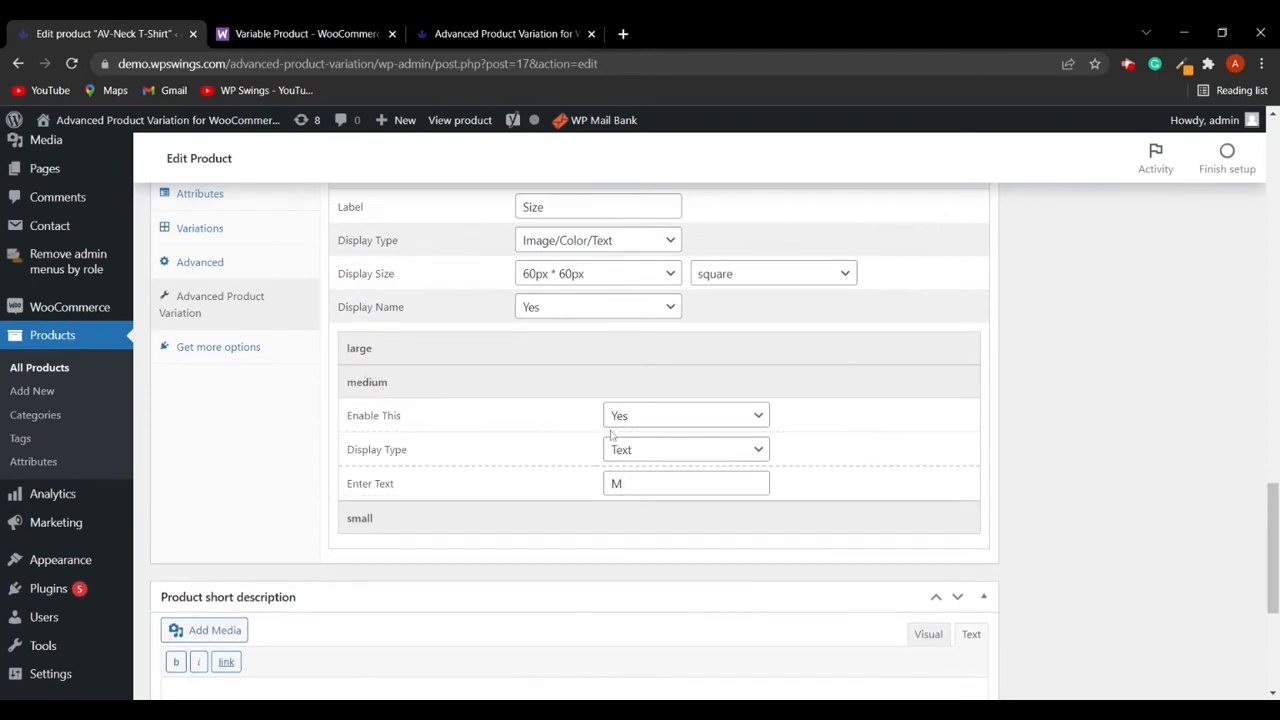
- Switch the medium term's display type to Image and set the Size attribute's display size to 20px * 20px
click(650, 452)
click(654, 467)
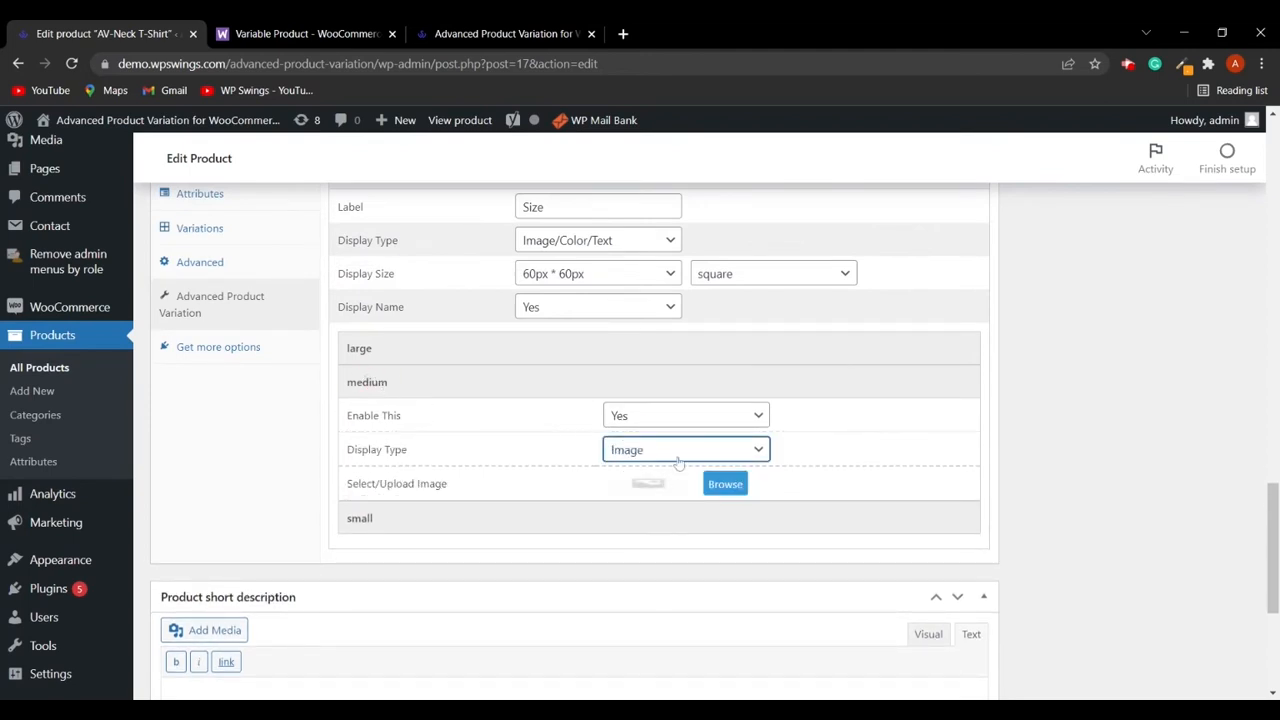
scroll(670, 466, down, 1)
scroll(663, 414, up, 1)
scroll(589, 378, up, 1)
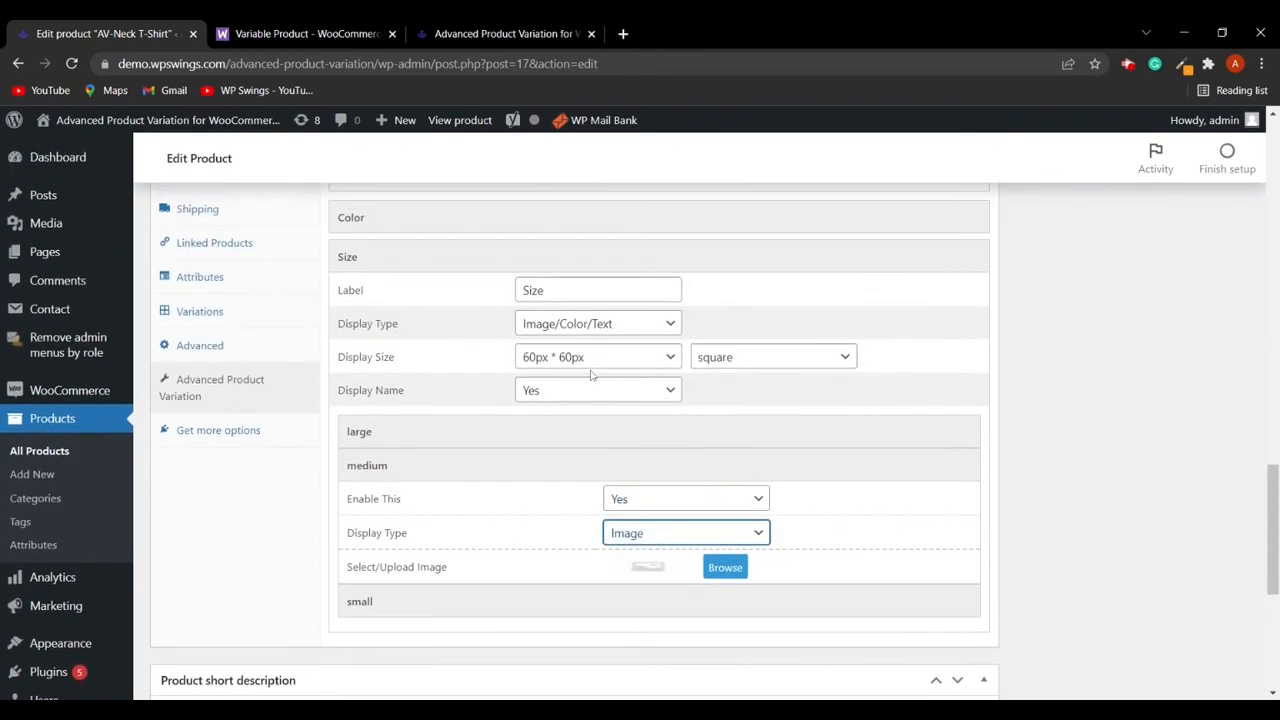
click(656, 358)
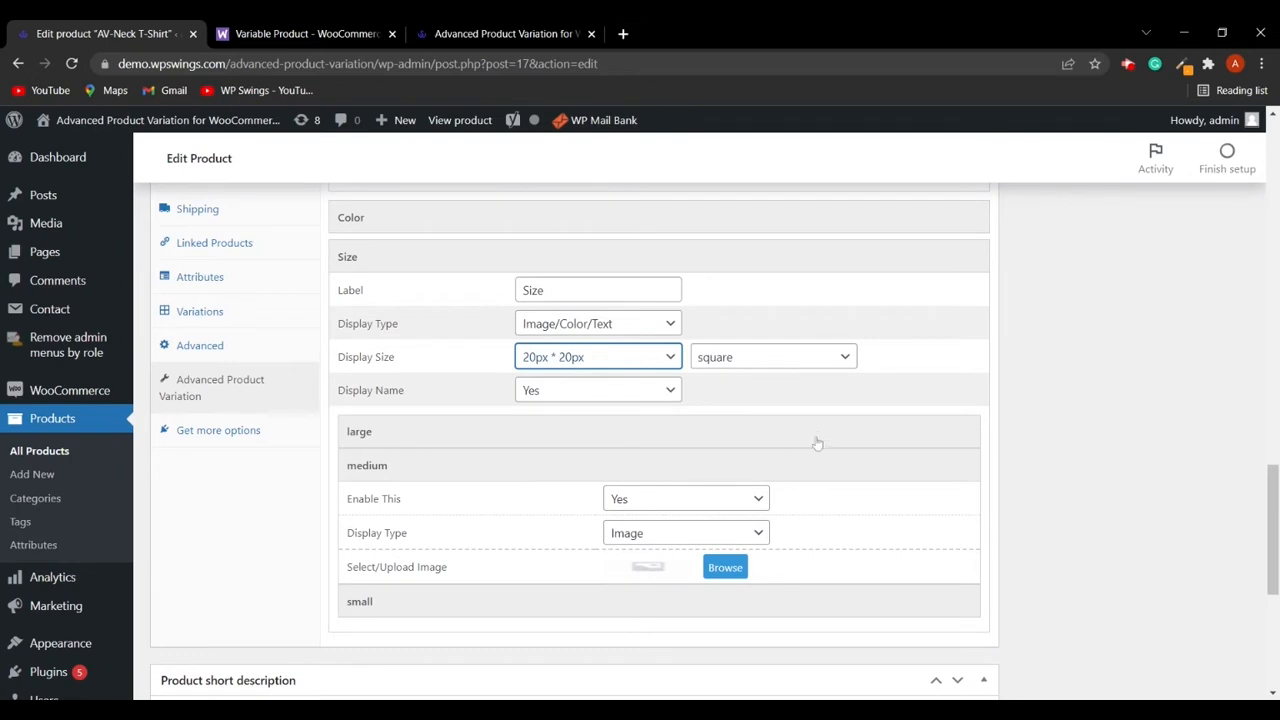
- Assign the vnech-tee-blue-1.jpg image from the media library to the medium term
click(726, 569)
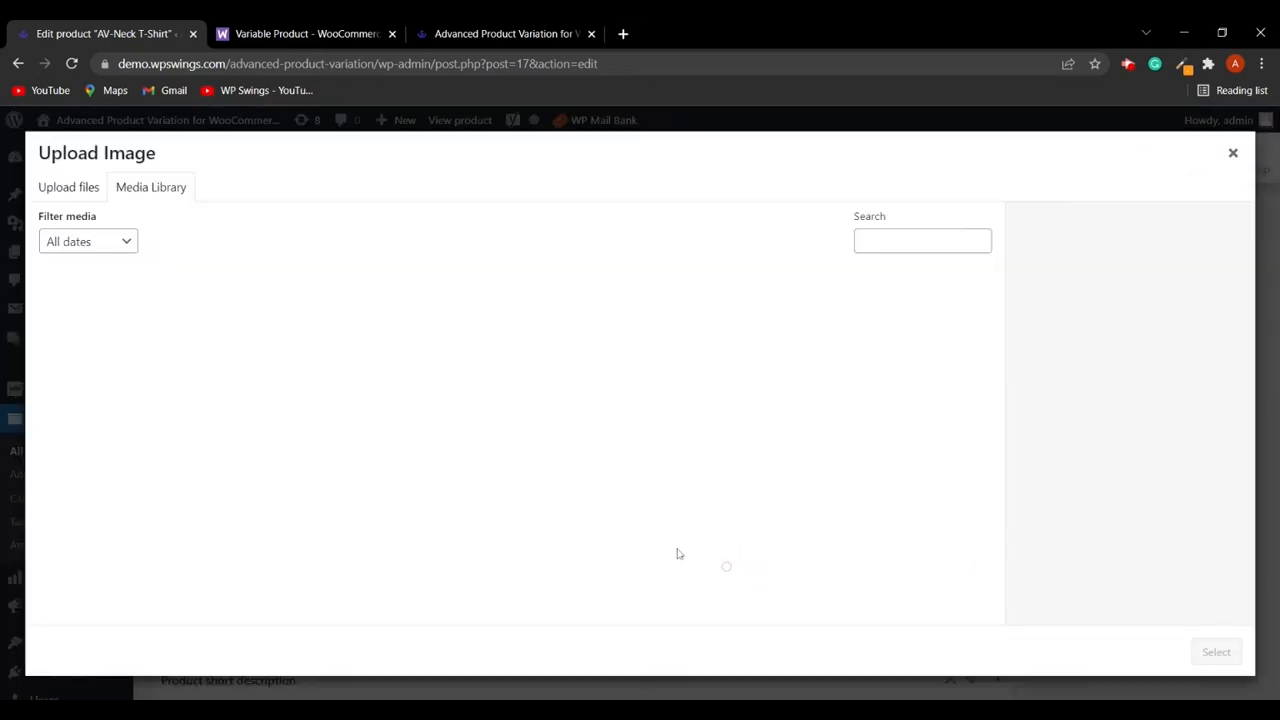
key(Escape)
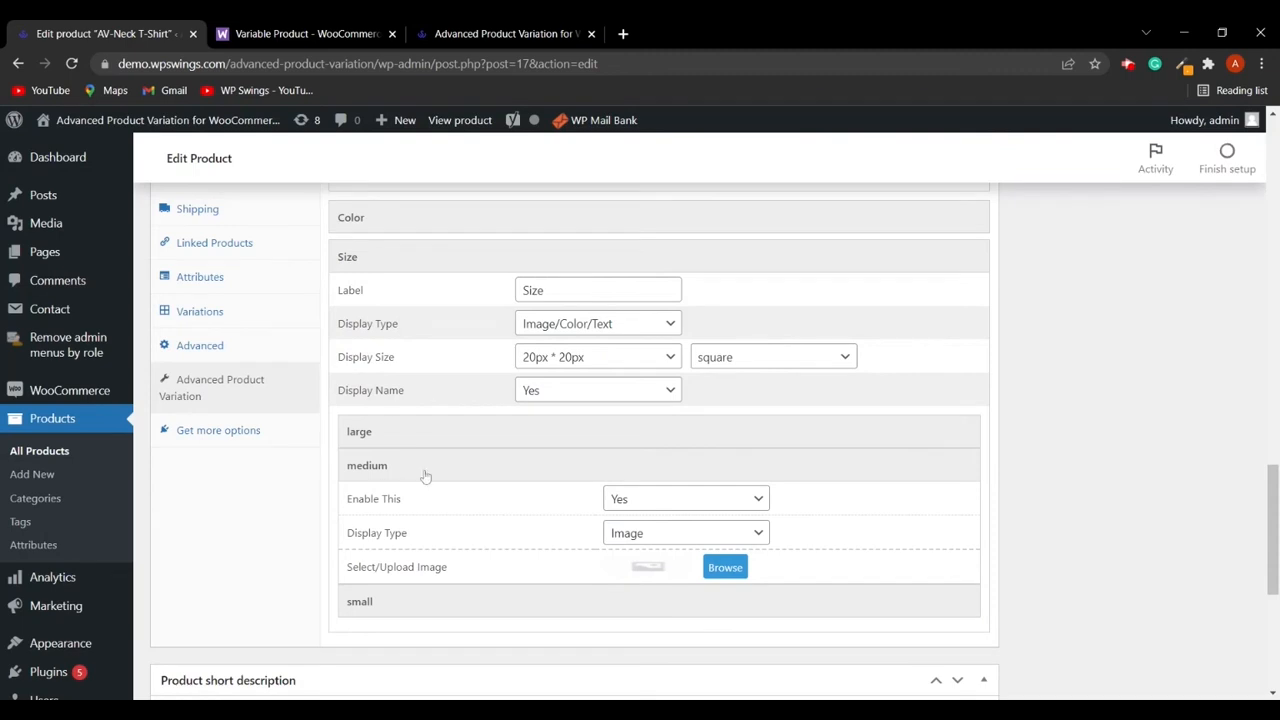
click(727, 567)
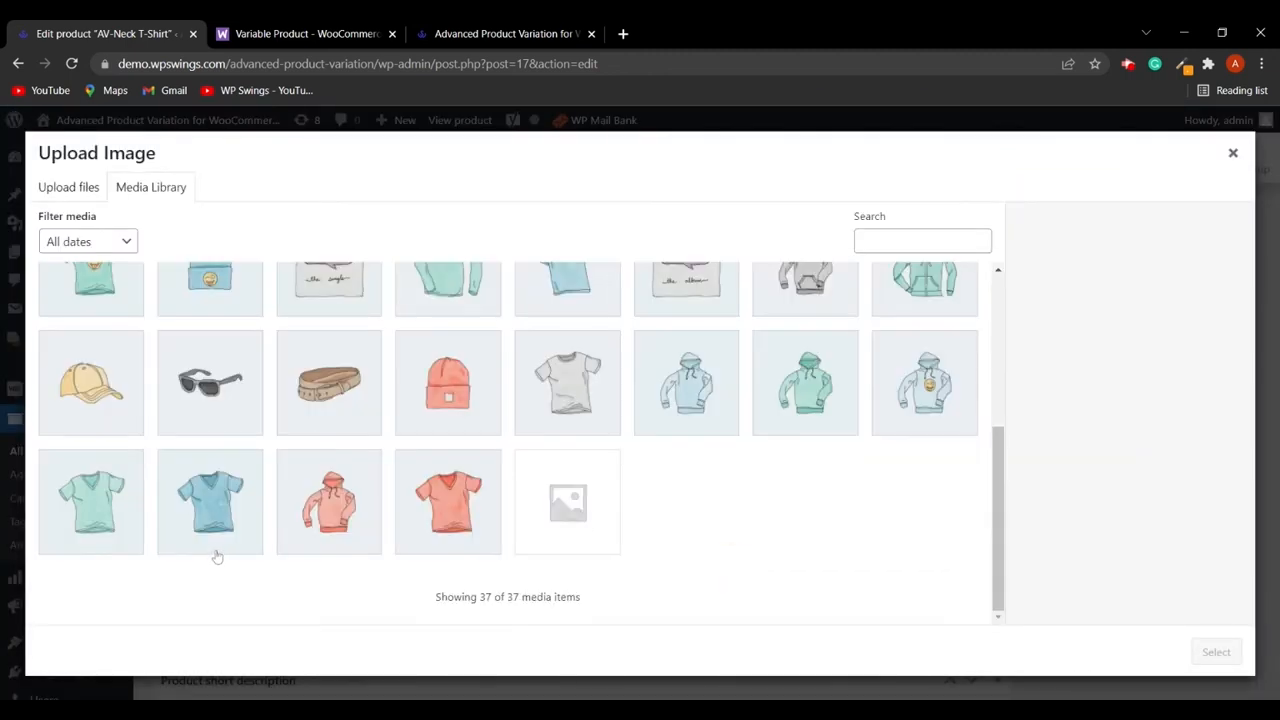
click(214, 506)
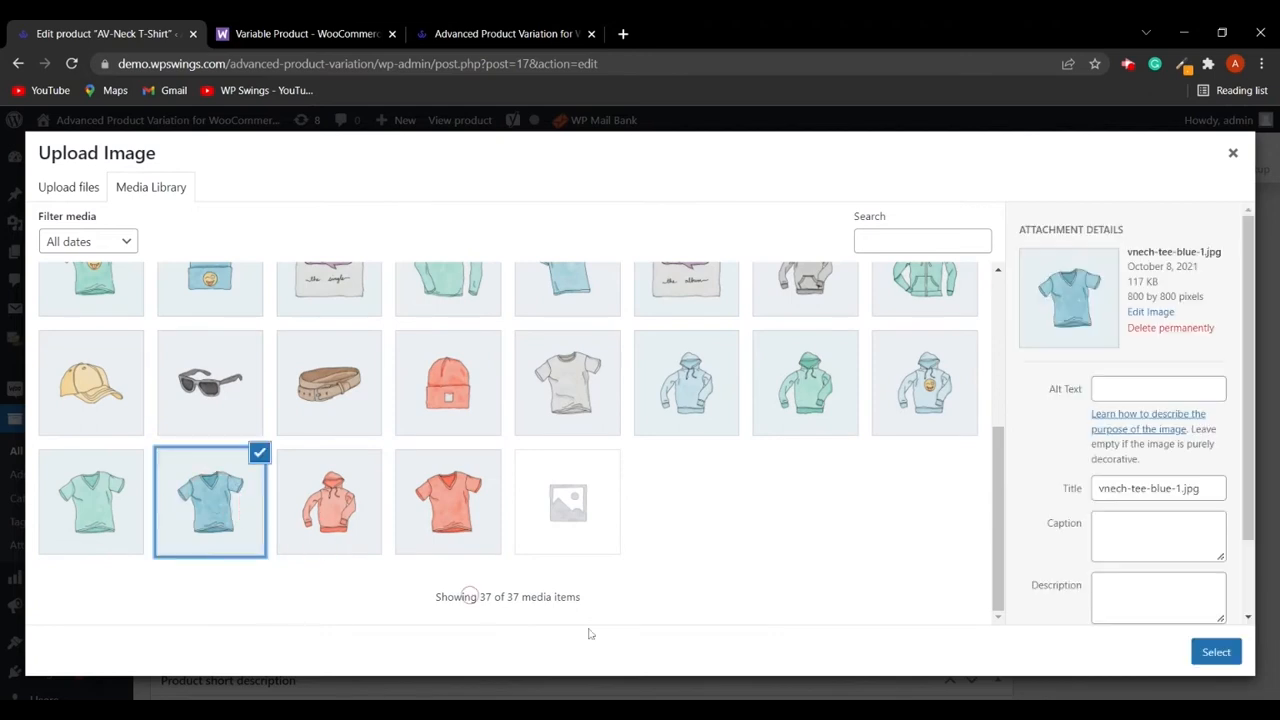
click(1216, 652)
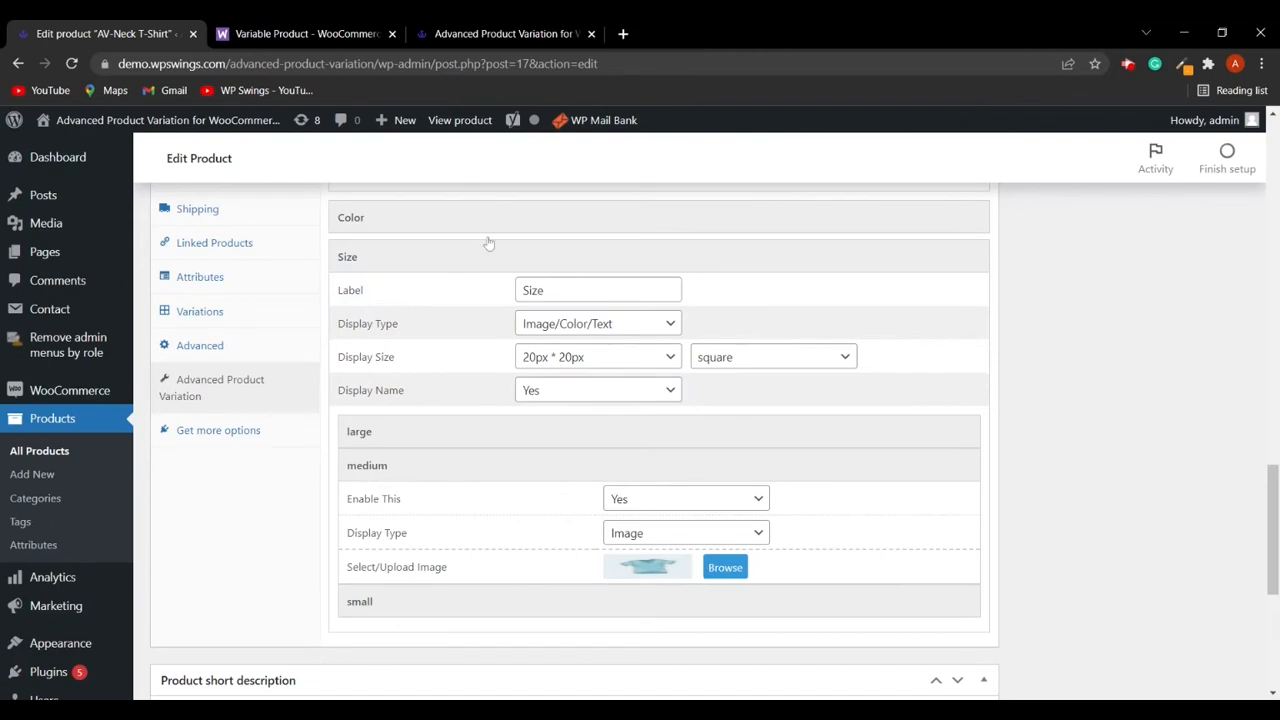
- Check the shop page, then switch the medium term's display type back to Text
click(515, 33)
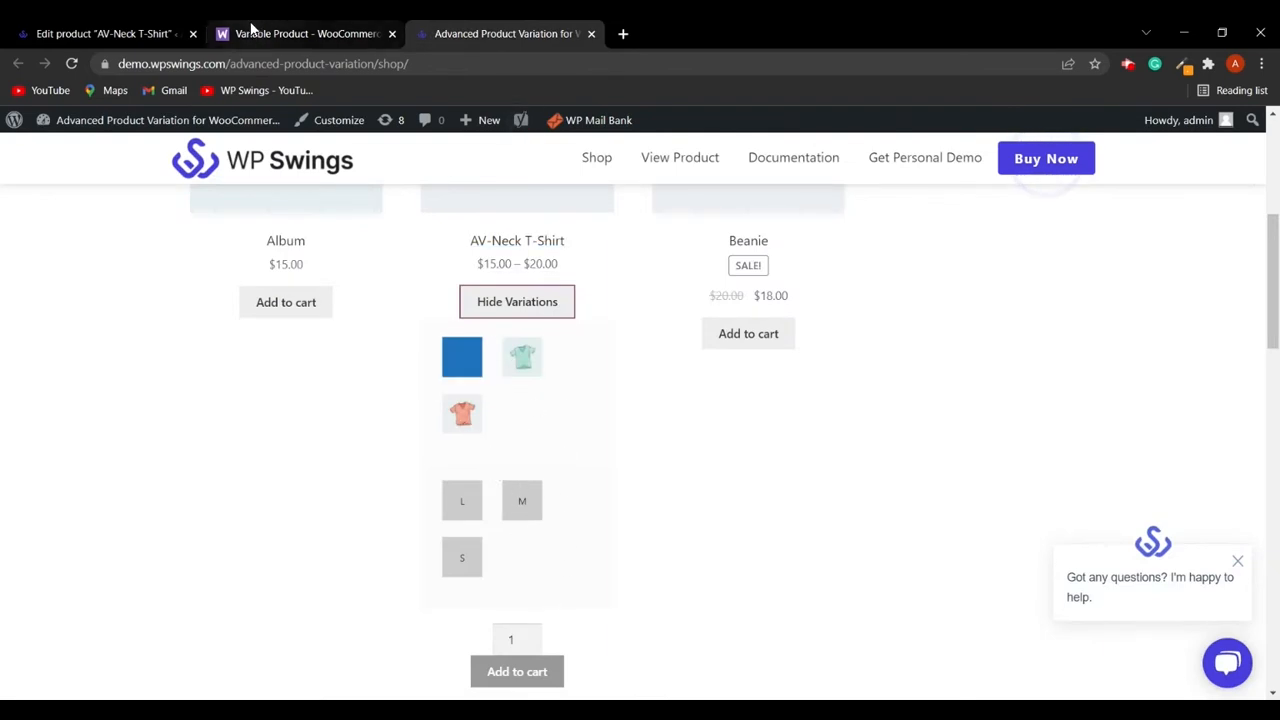
click(105, 33)
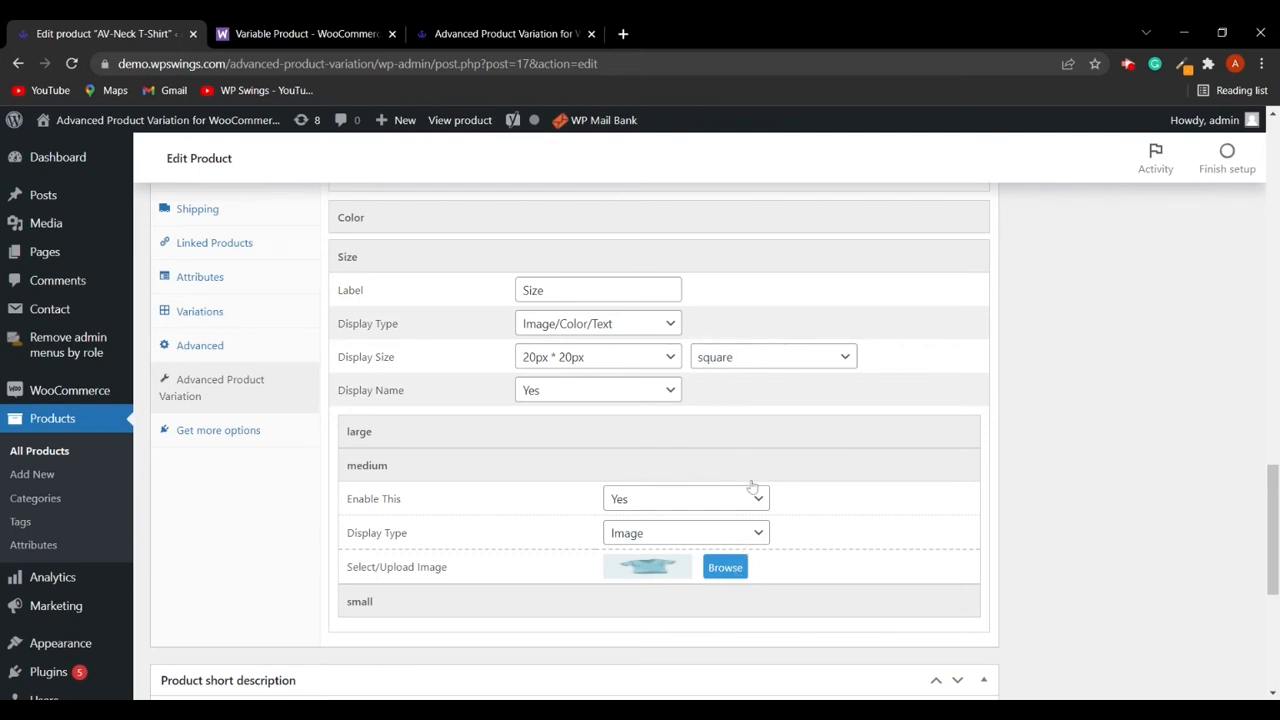
click(758, 540)
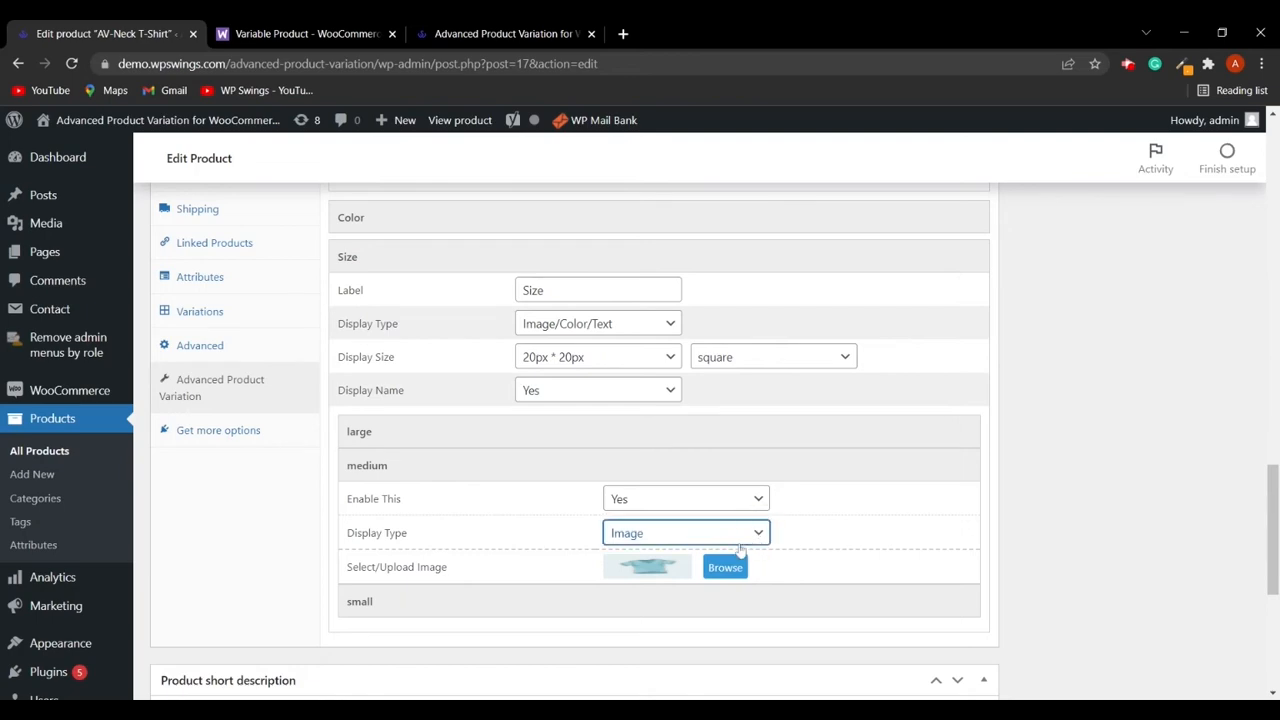
click(728, 588)
- Update the AV-Neck T-Shirt product to save its swatch settings
scroll(829, 551, down, 2)
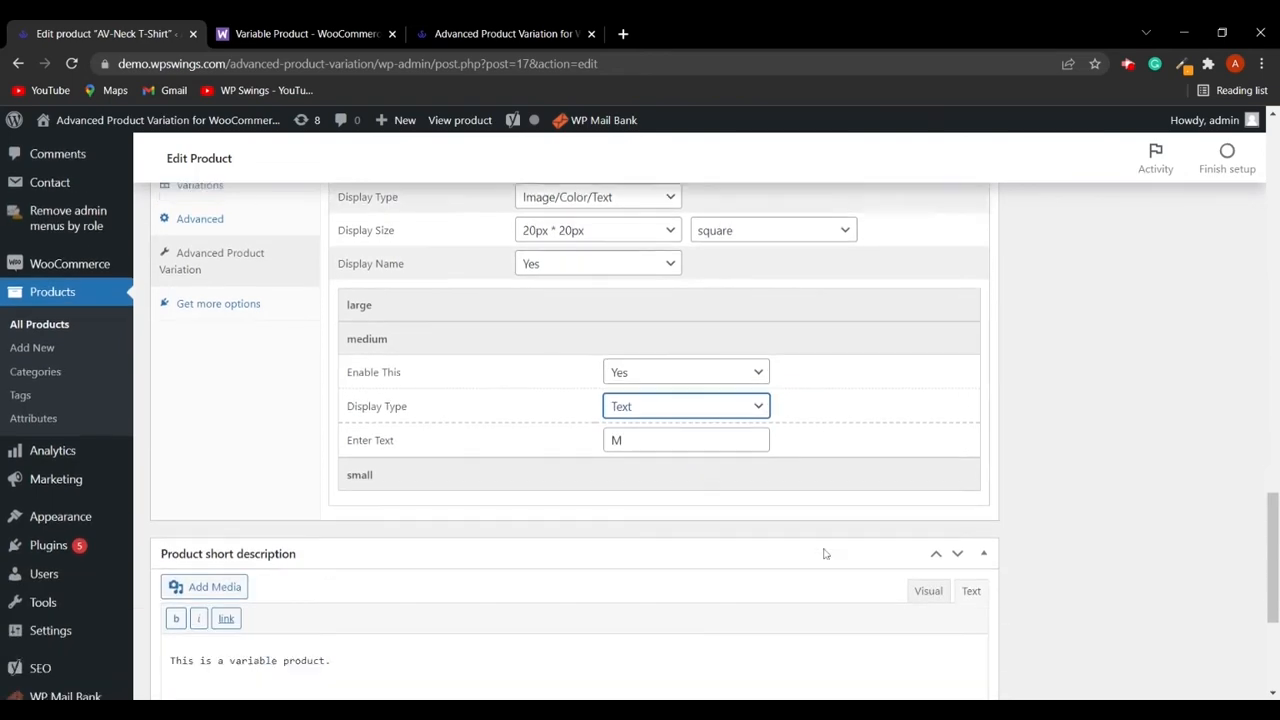
scroll(843, 514, up, 8)
scroll(850, 522, up, 3)
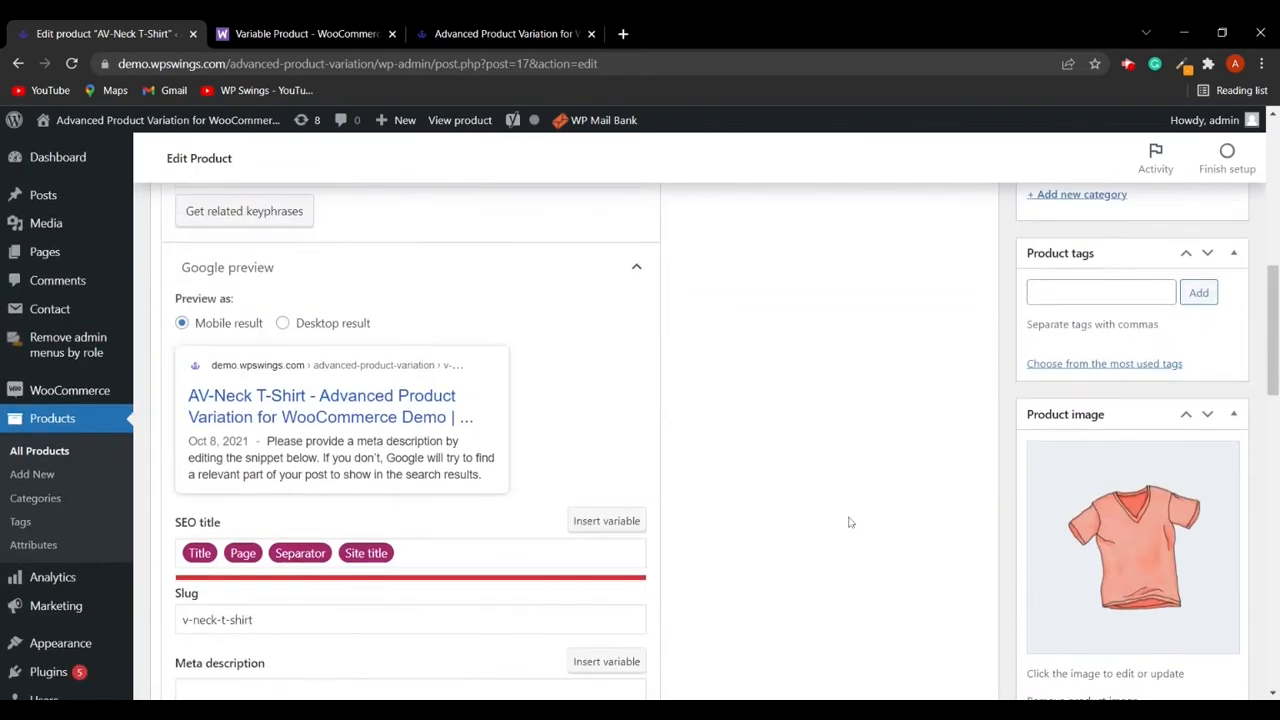
scroll(831, 511, up, 10)
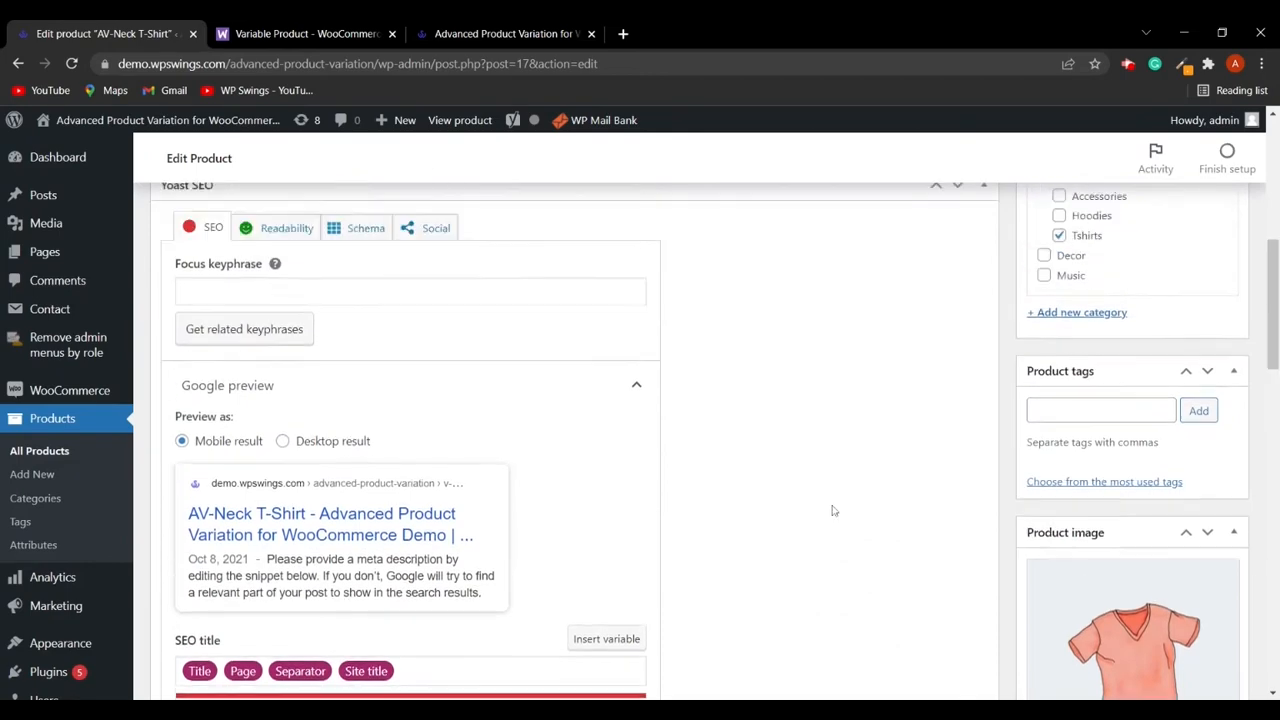
scroll(835, 500, down, 5)
scroll(840, 490, up, 2)
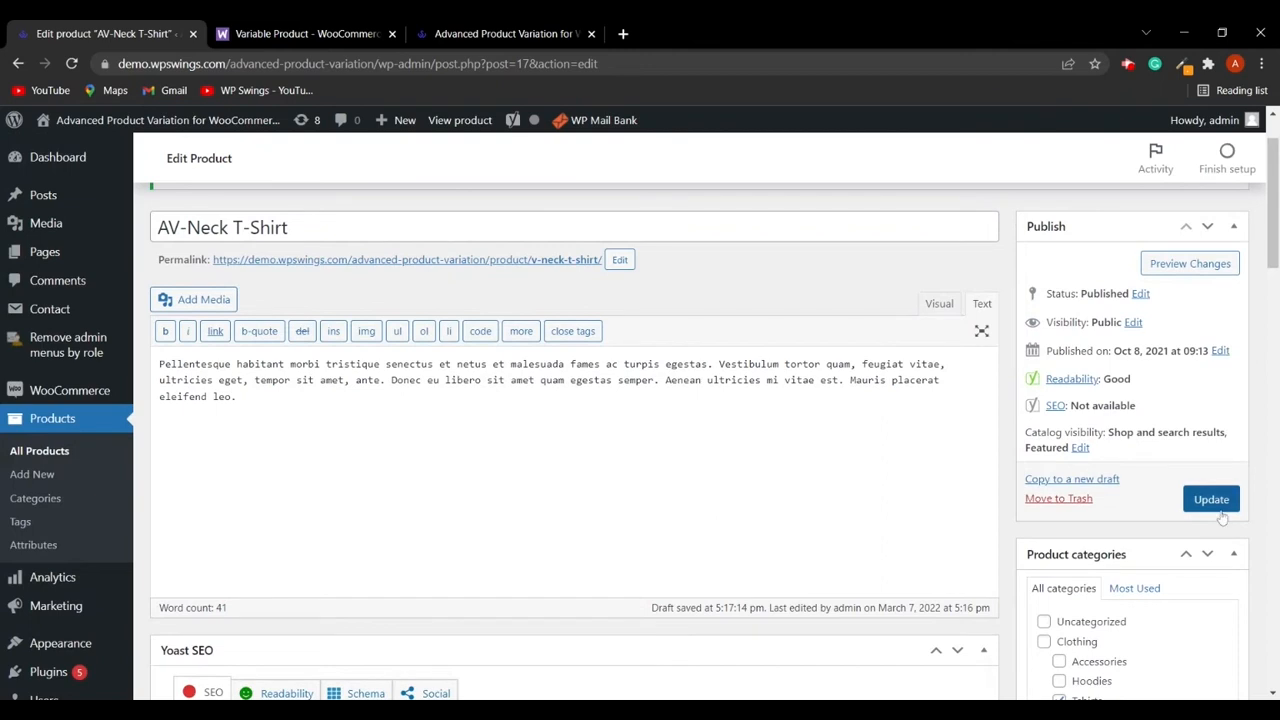
click(1209, 505)
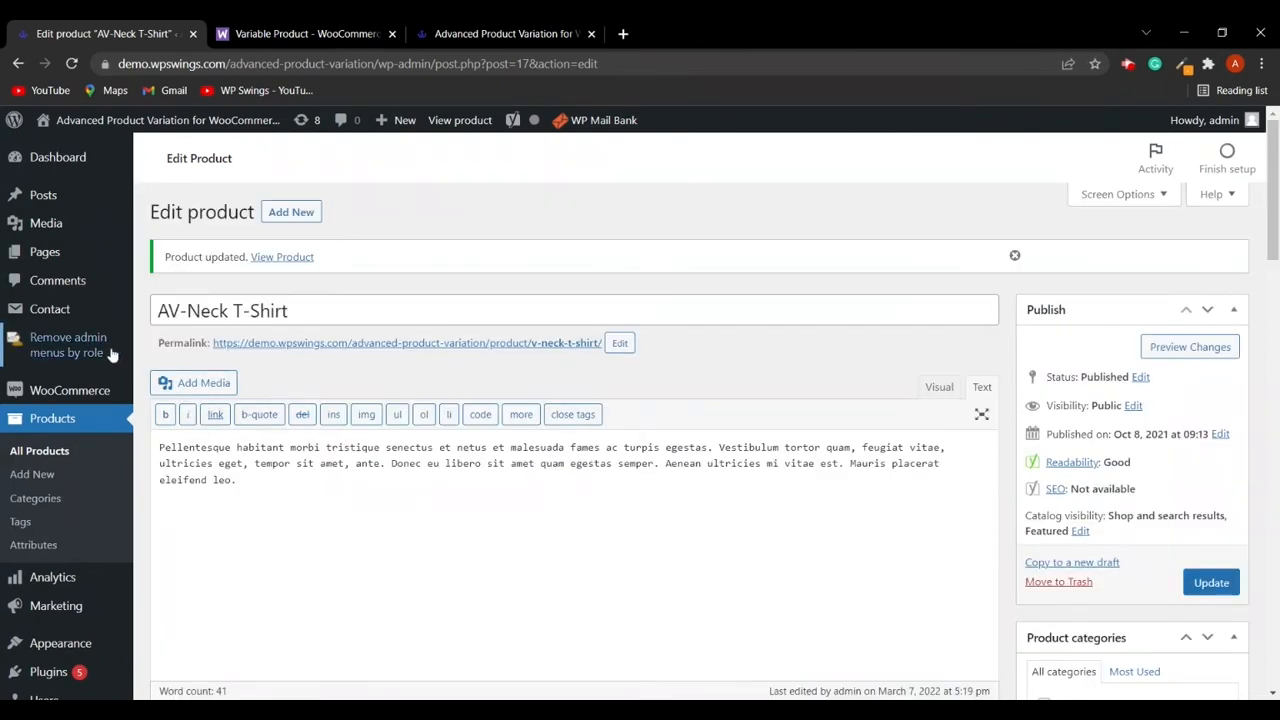
- Open the Advanced Product Variation general settings and toggle Show Attribute term thumbnails off and on again
mouse_move(95, 390)
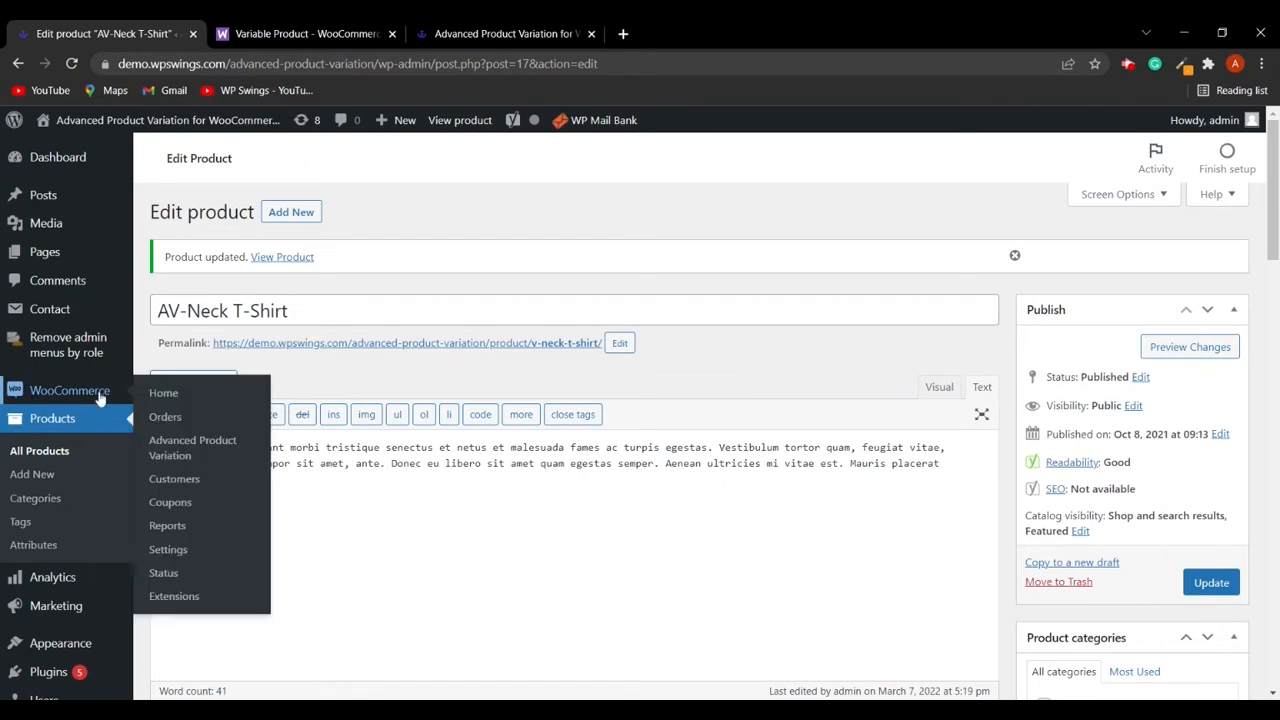
click(161, 451)
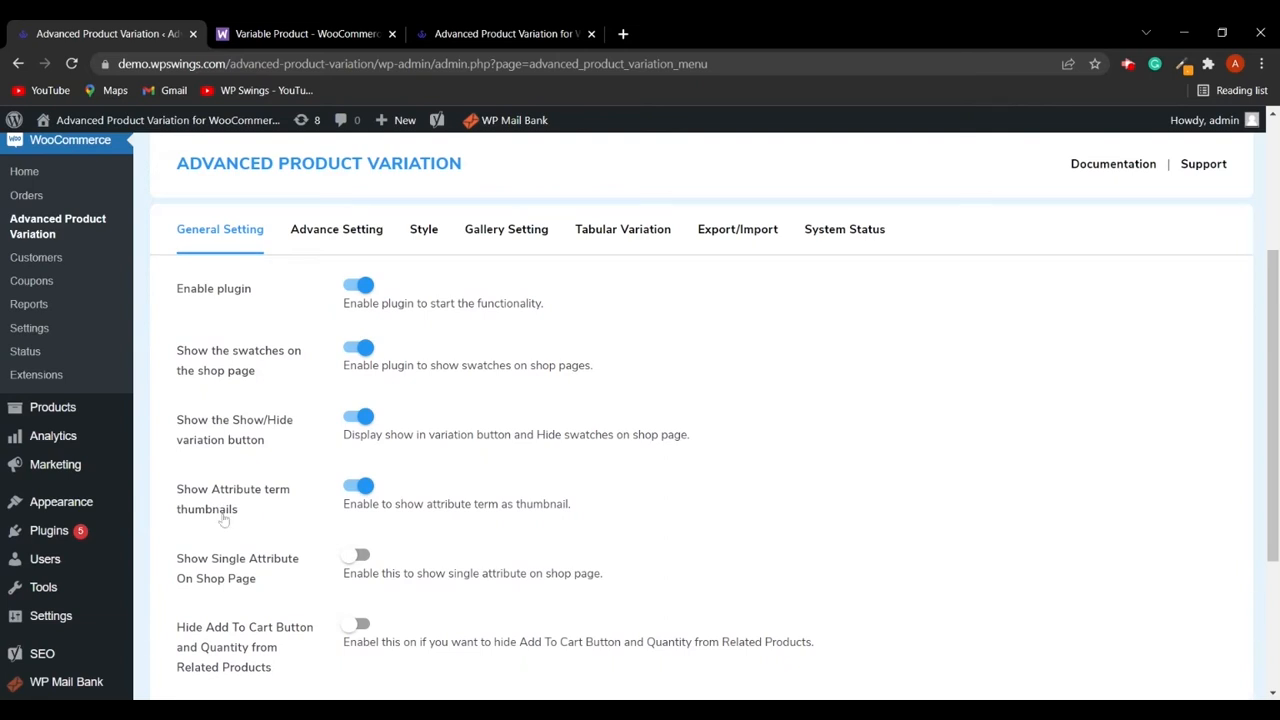
click(350, 487)
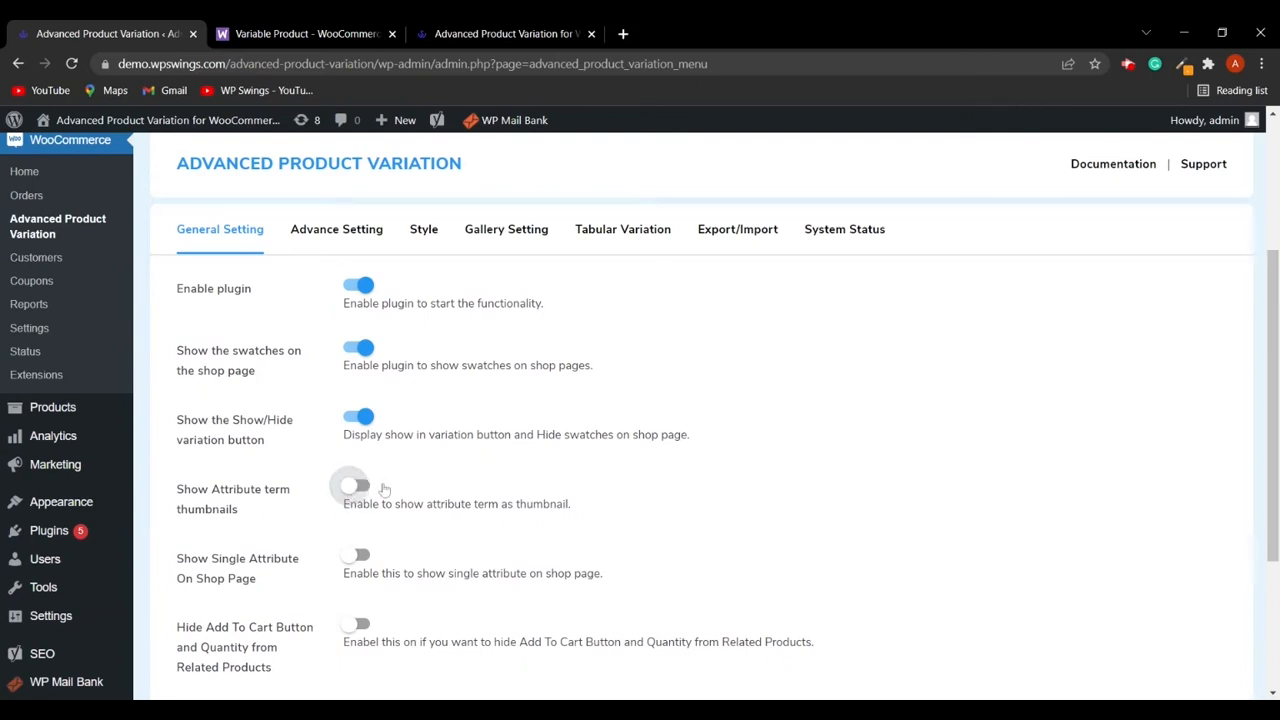
click(352, 486)
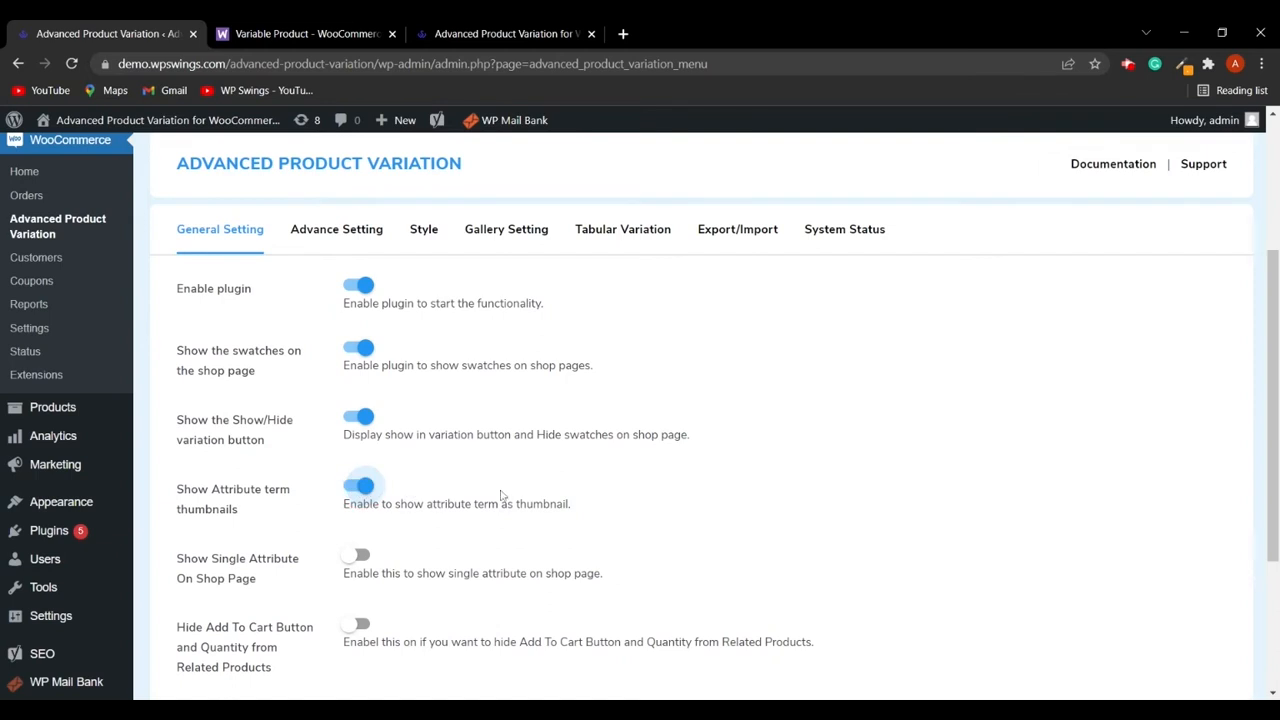
scroll(503, 495, down, 2)
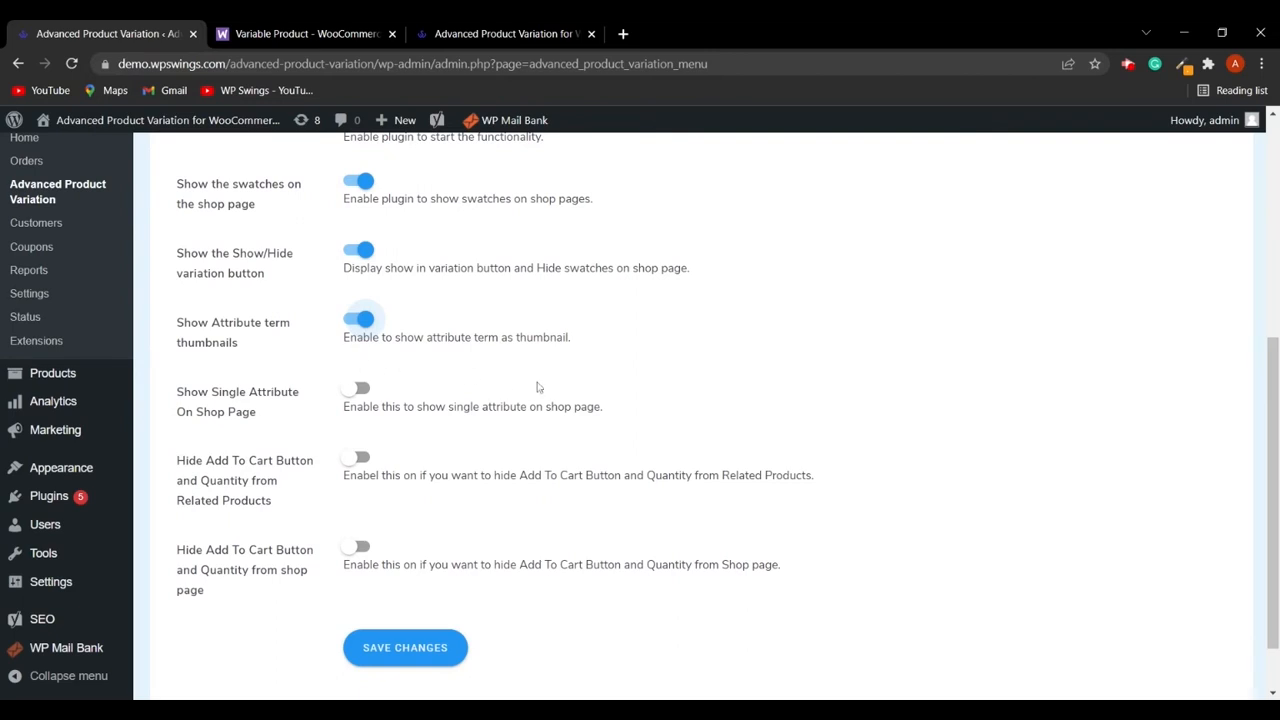
scroll(548, 386, up, 1)
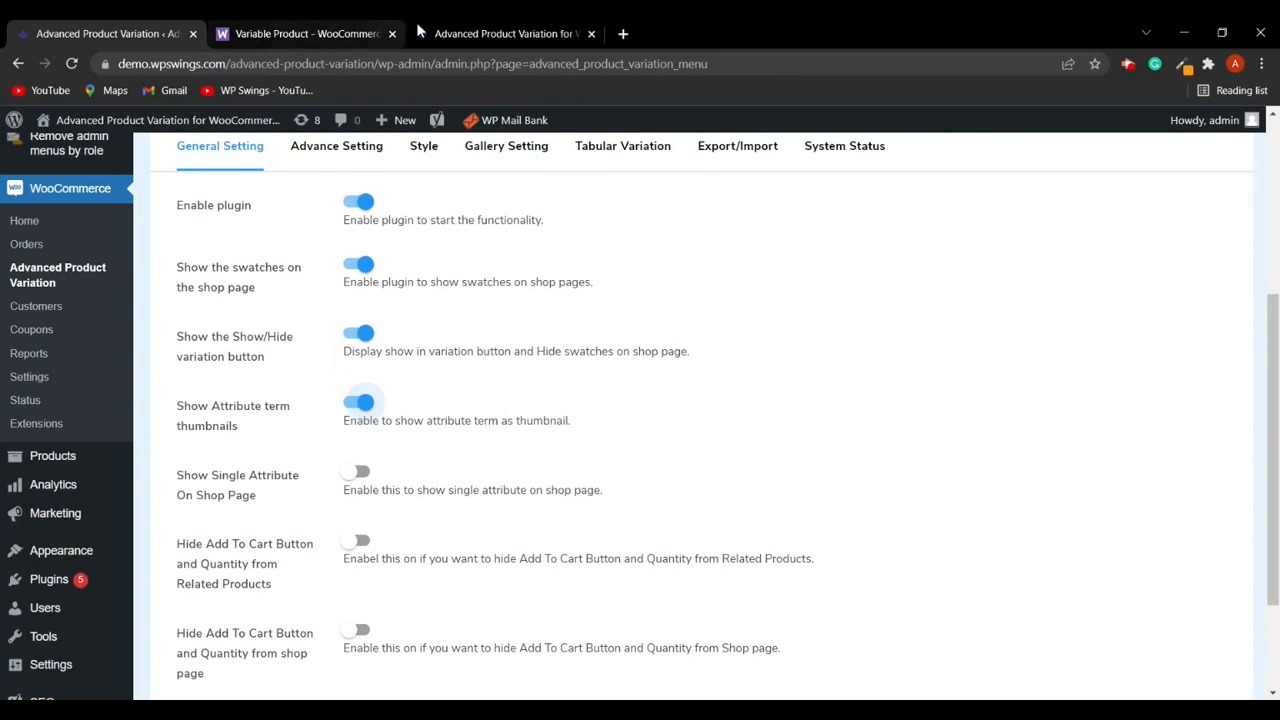
- Save the plugin's general settings and reload the shop page to check the swatches
click(505, 33)
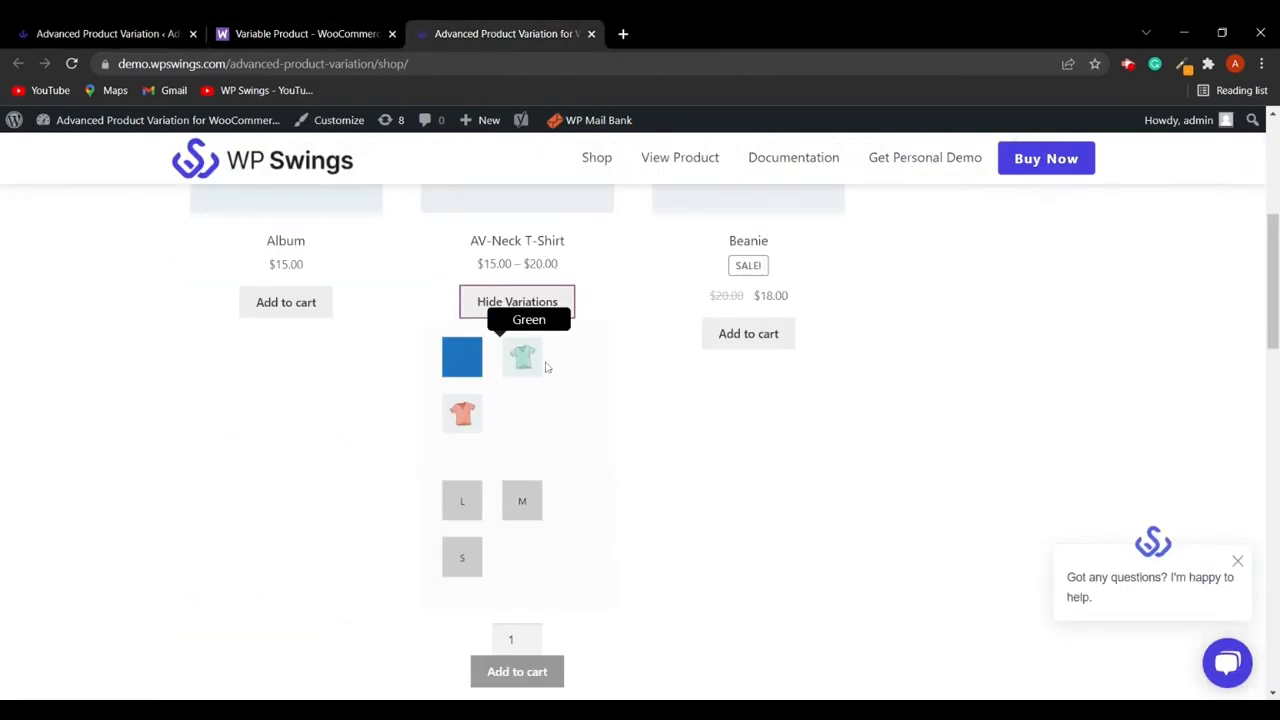
click(130, 36)
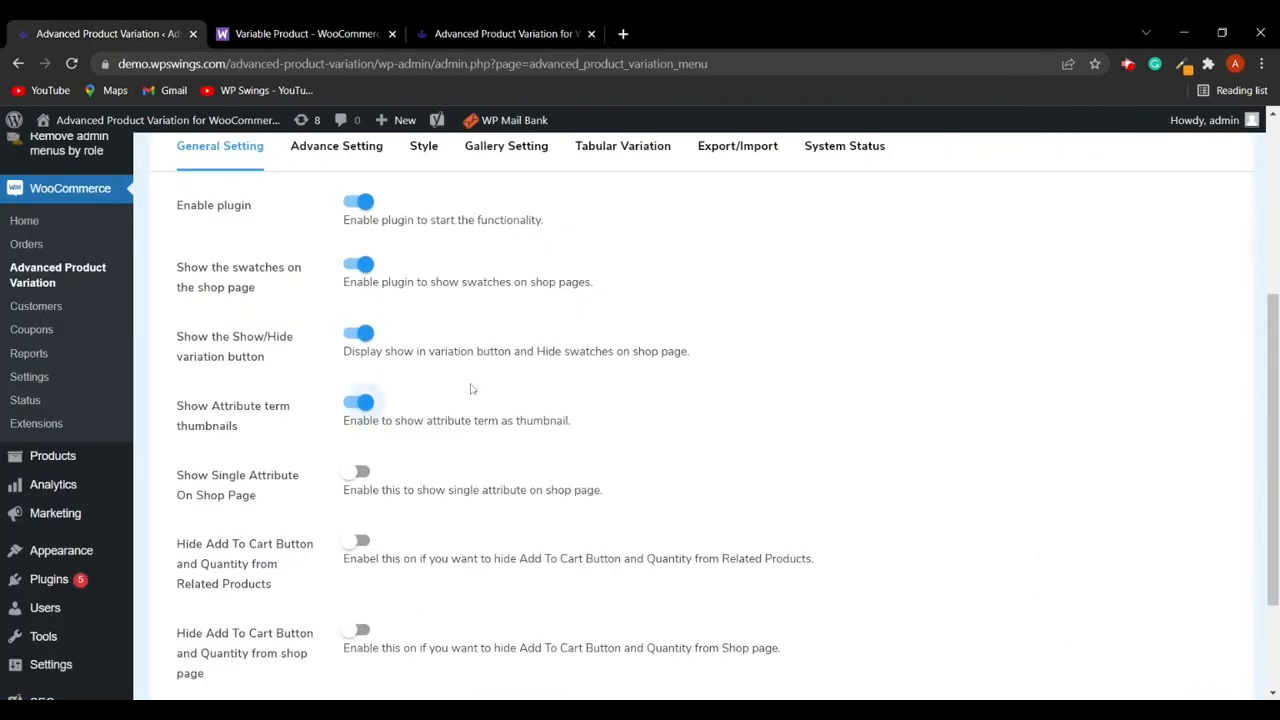
scroll(400, 350, down, 3)
click(428, 575)
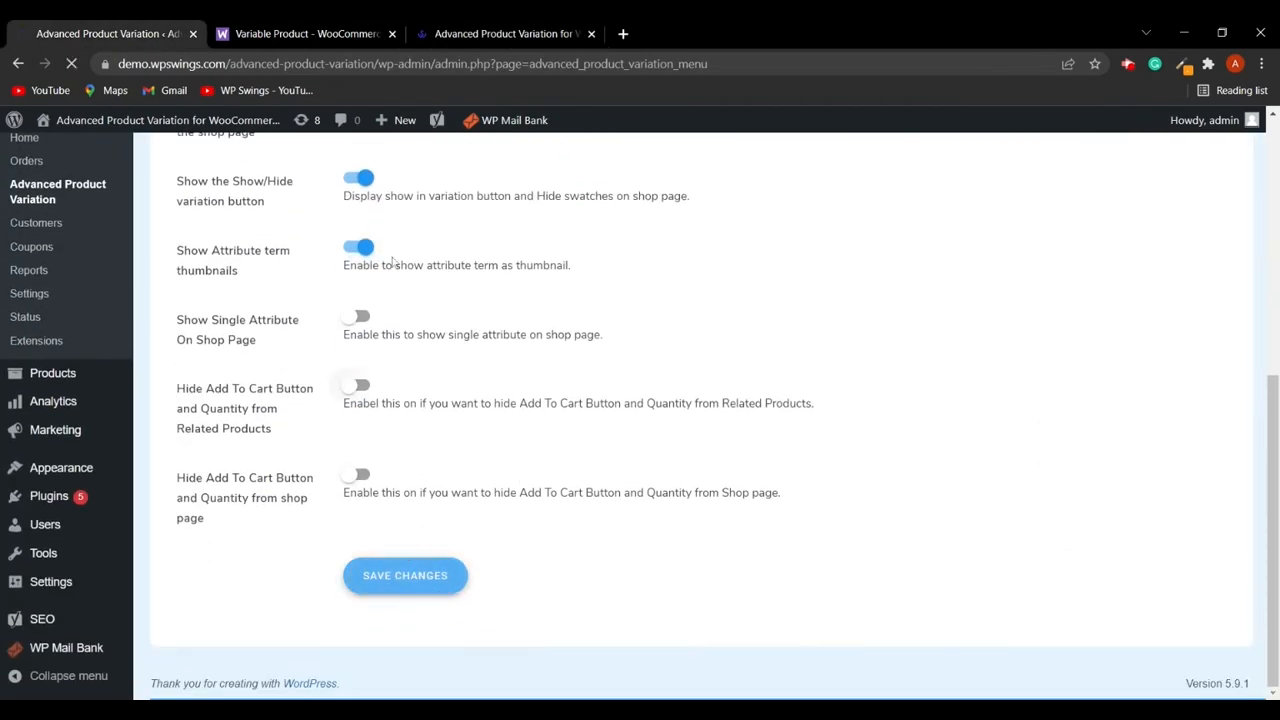
click(477, 36)
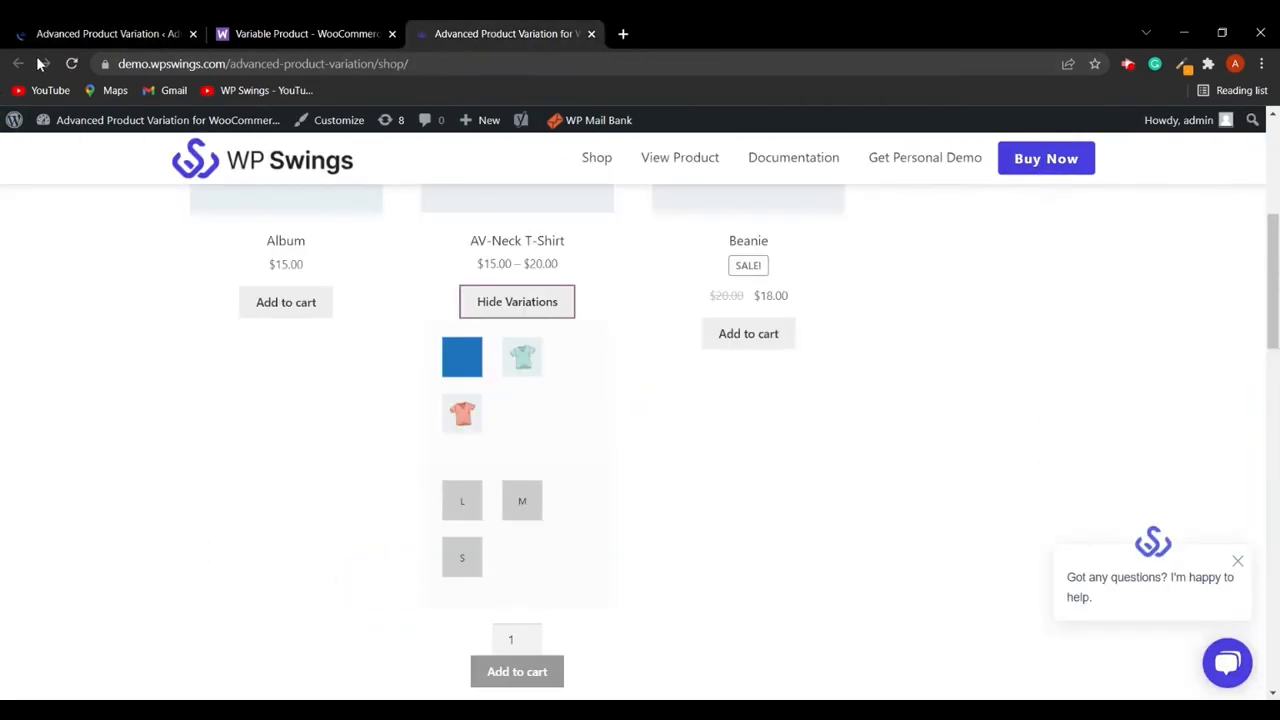
click(71, 63)
- Expand the AV-Neck T-Shirt's variations on the shop page to check its swatches
click(498, 309)
scroll(545, 486, down, 1)
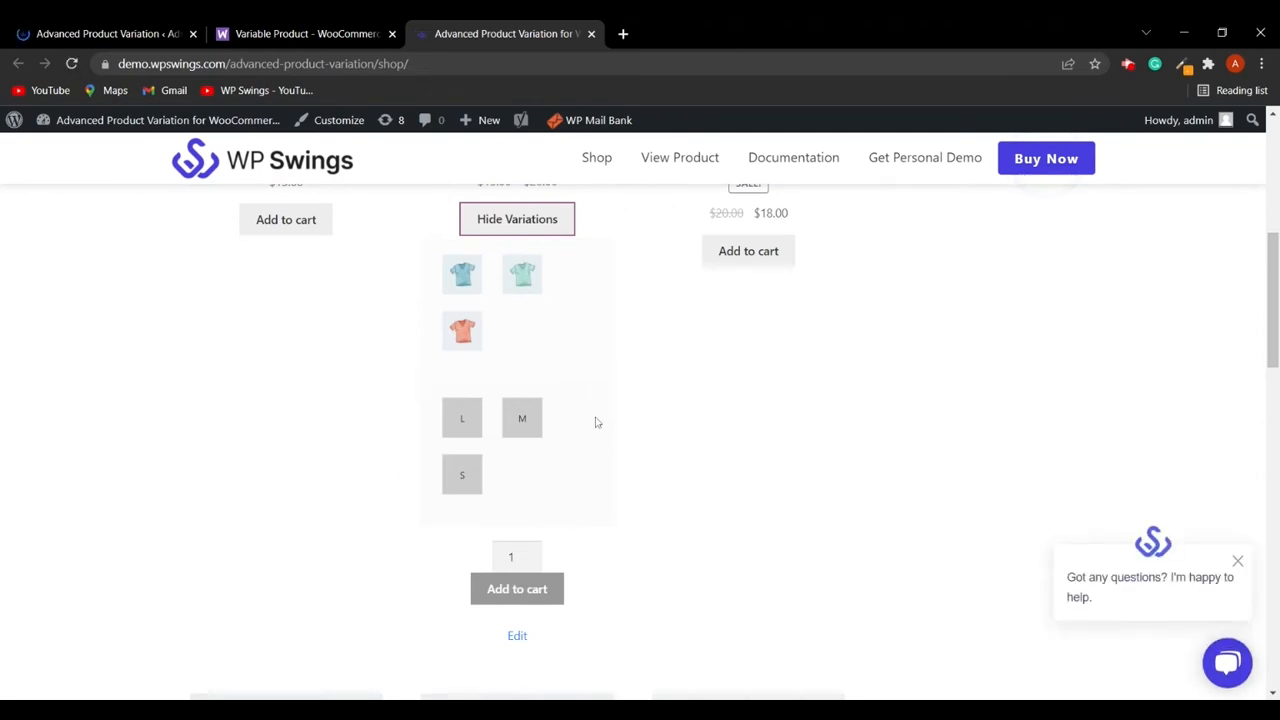
- Enable Show Single Attribute On Shop Page in the plugin's general settings and save the changes
click(105, 32)
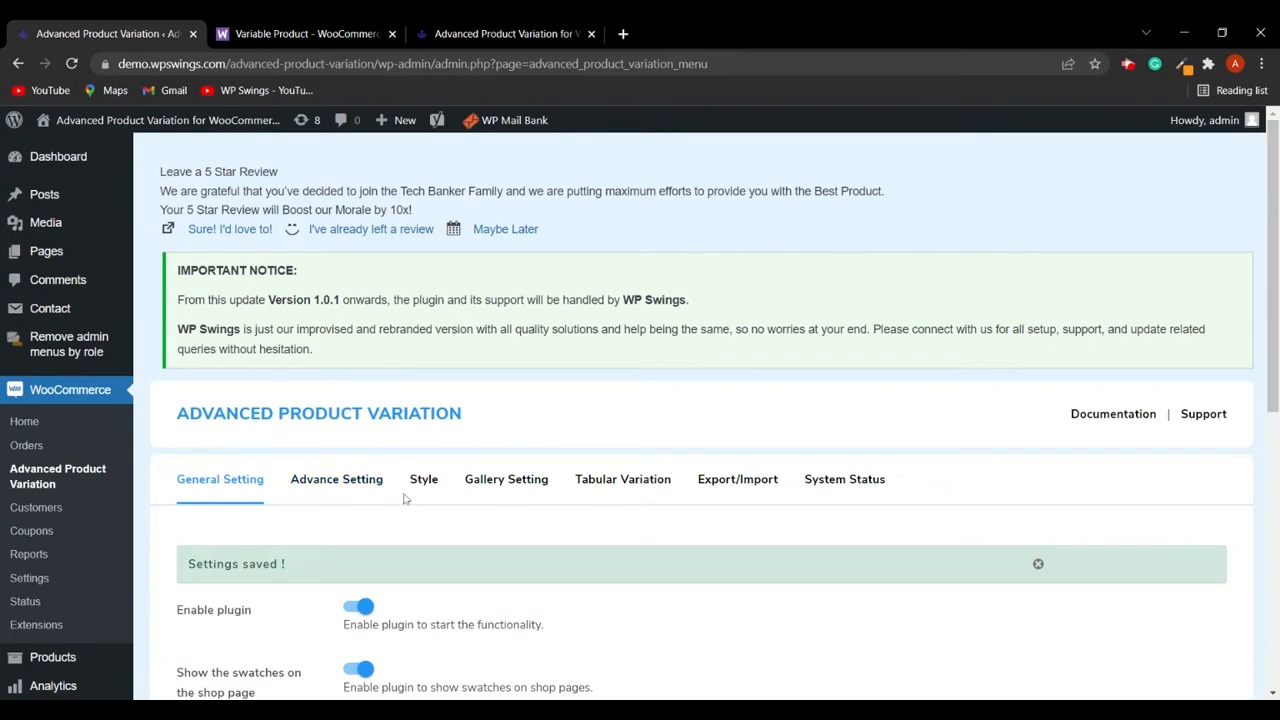
scroll(405, 498, down, 3)
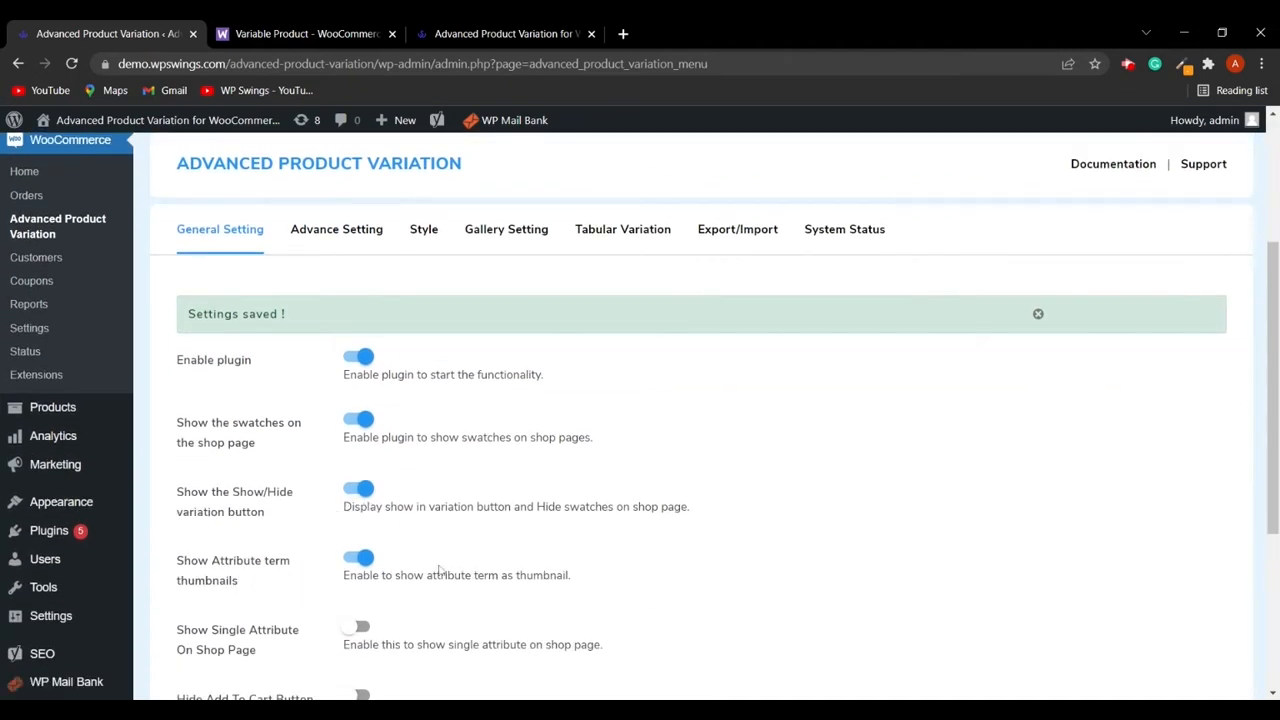
scroll(480, 560, down, 1)
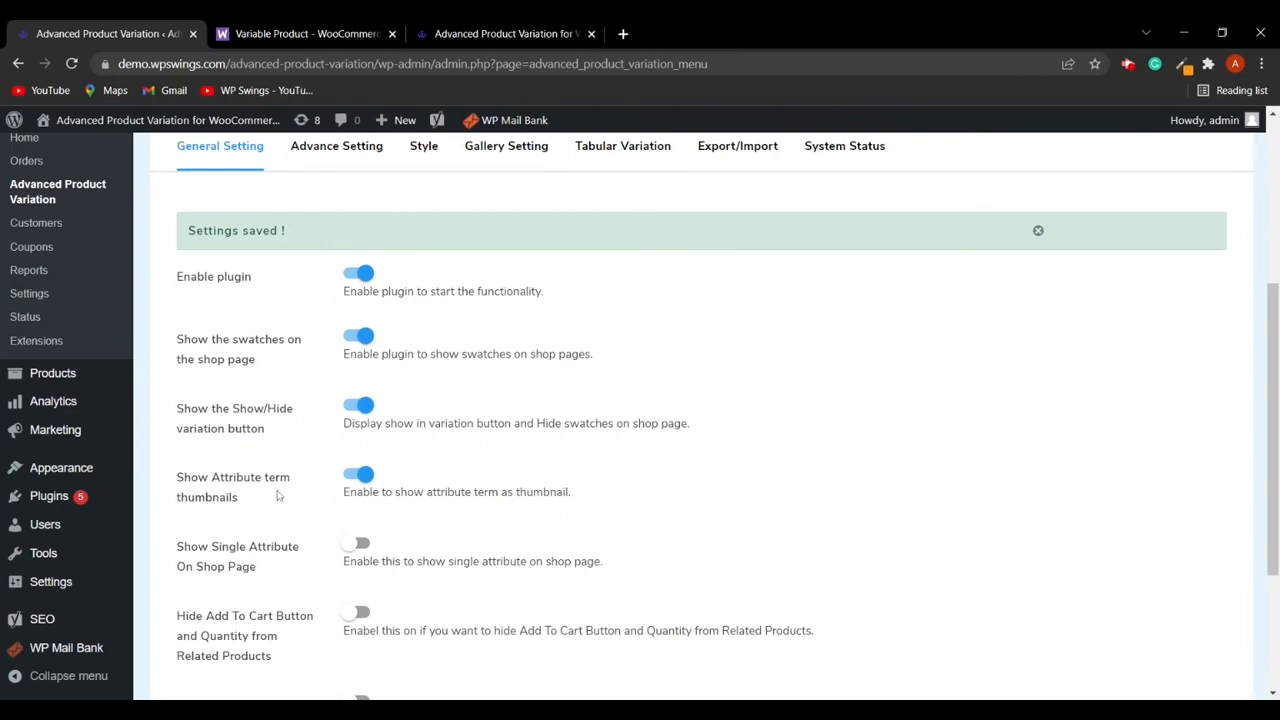
scroll(336, 515, down, 1)
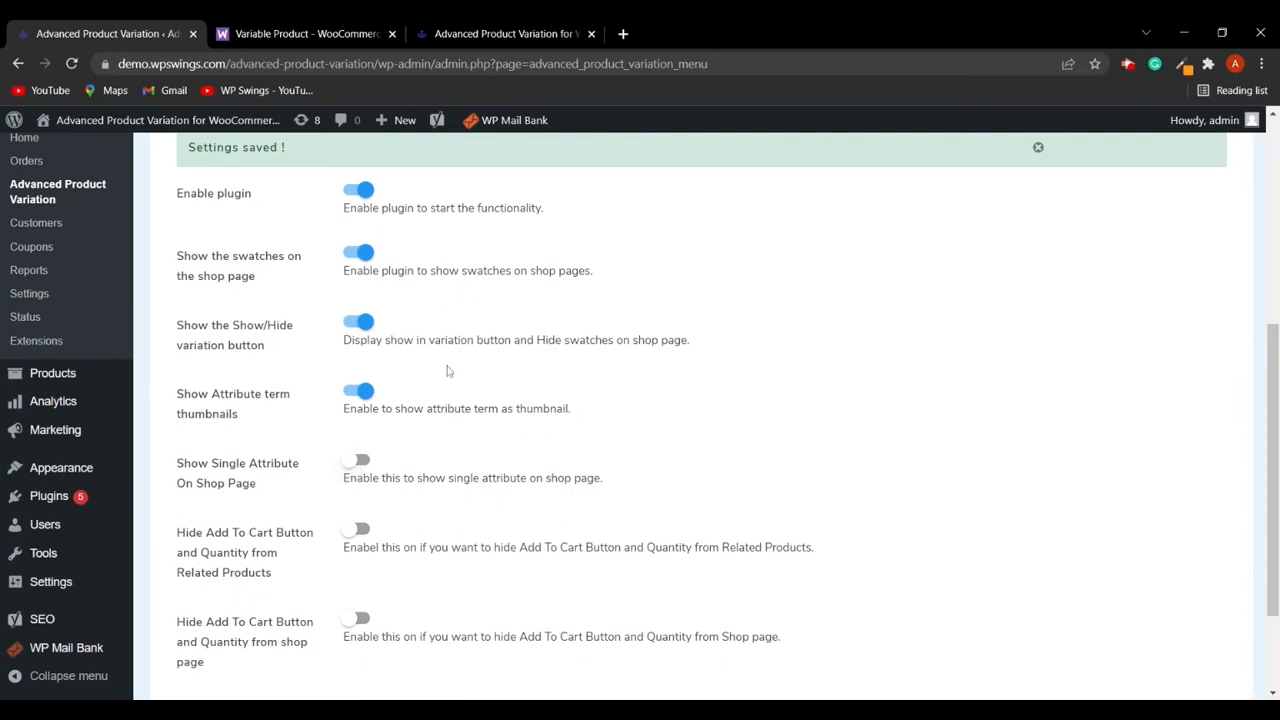
click(505, 33)
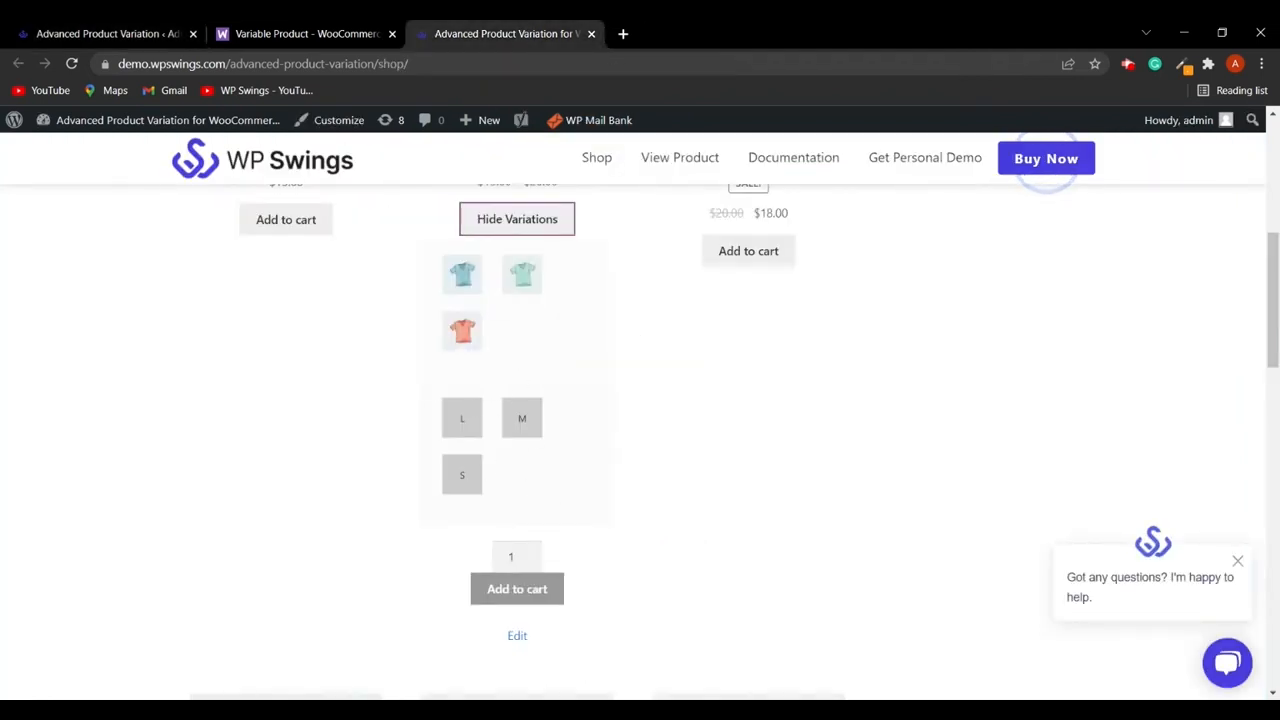
click(160, 33)
click(364, 464)
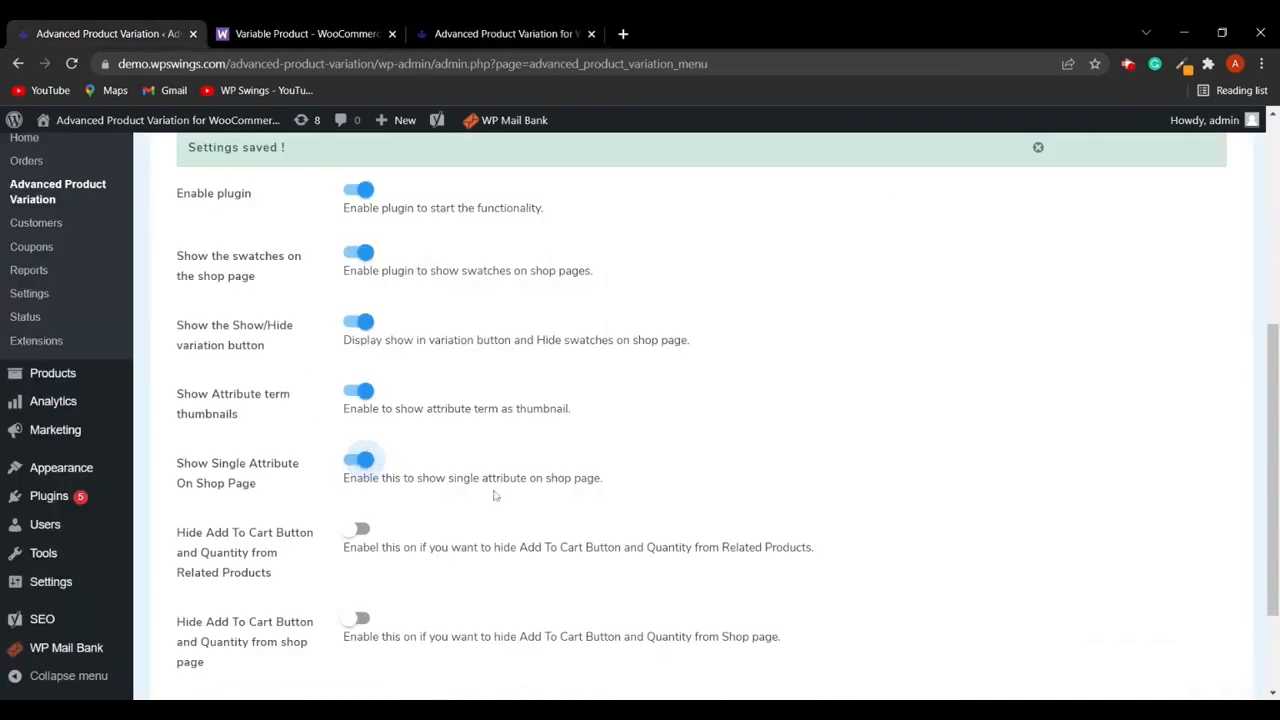
scroll(491, 494, down, 3)
click(425, 577)
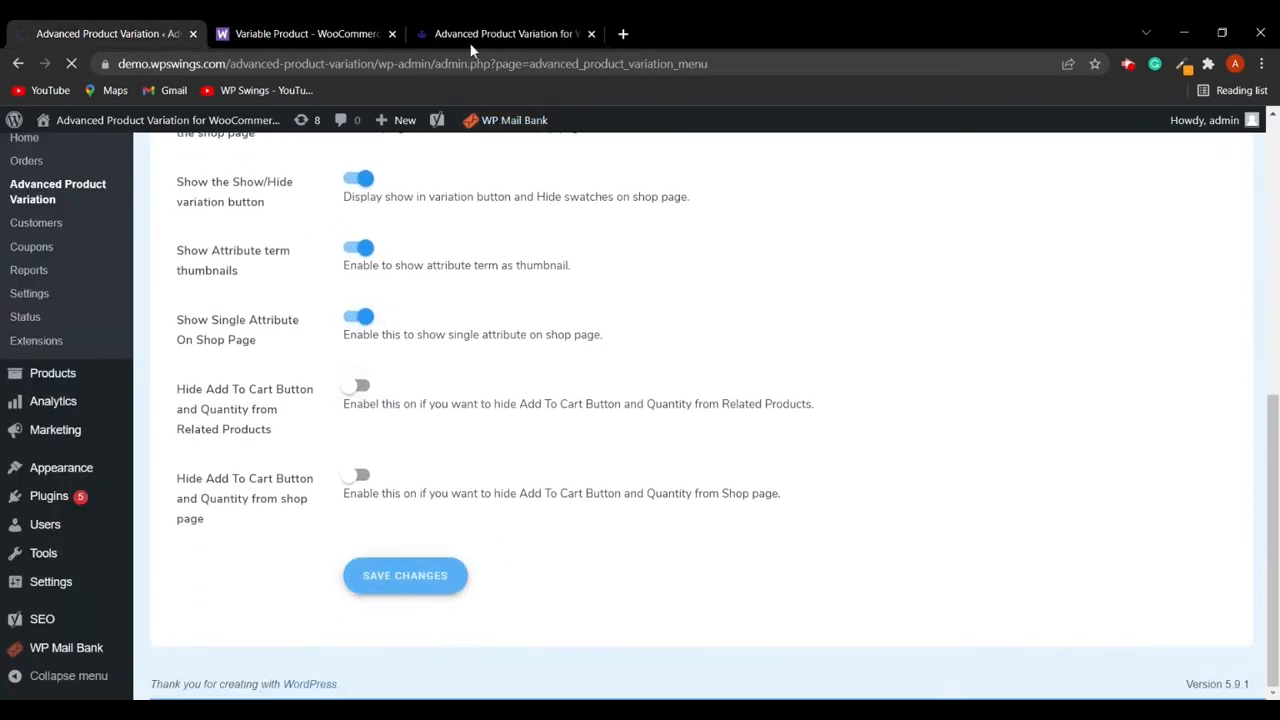
- Reload the shop page and review the AV-Neck T-Shirt's variations
click(505, 33)
click(72, 63)
click(513, 221)
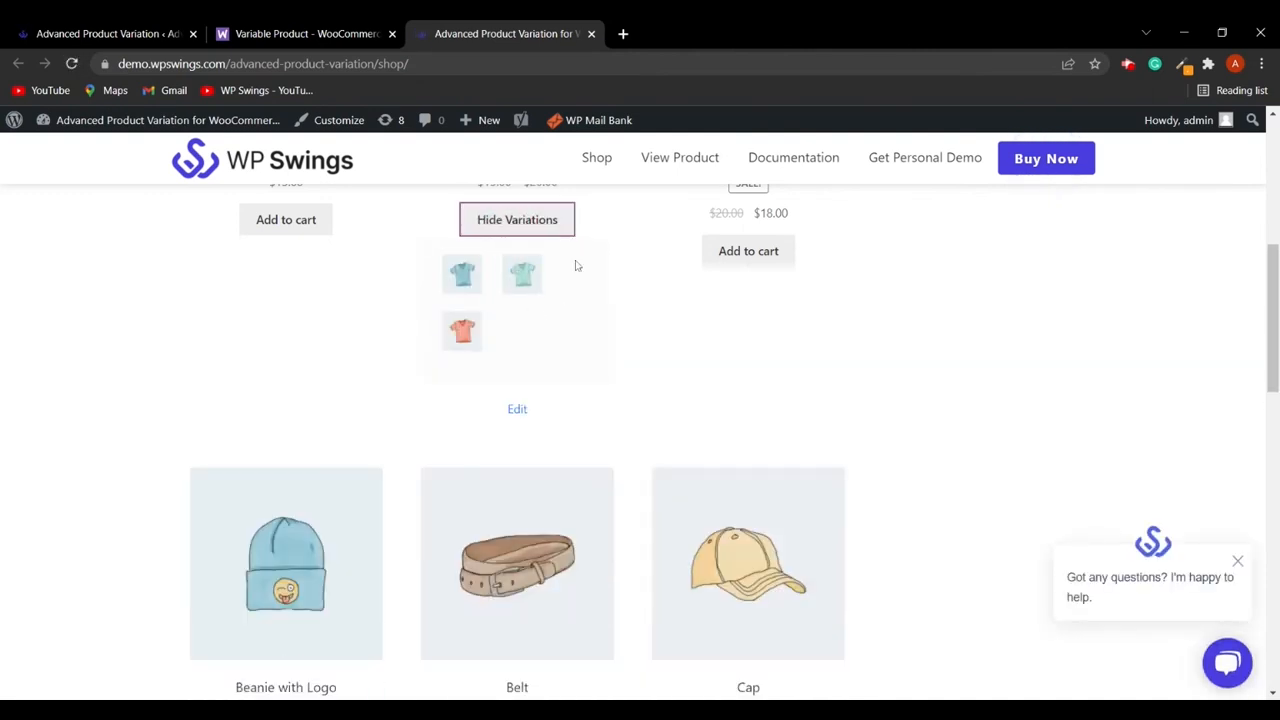
- Switch off Show Single Attribute On Shop Page, switch on Hide Add To Cart Button and Quantity from shop page, and save
click(134, 30)
scroll(415, 530, down, 4)
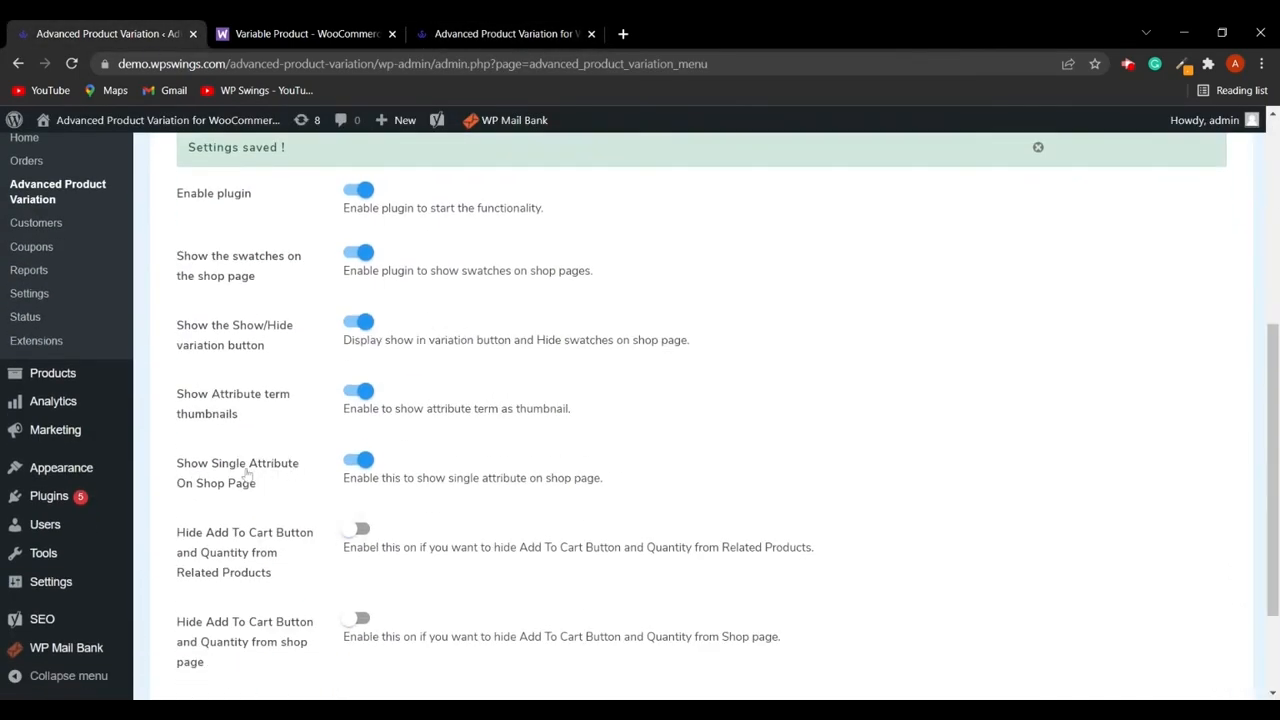
click(361, 460)
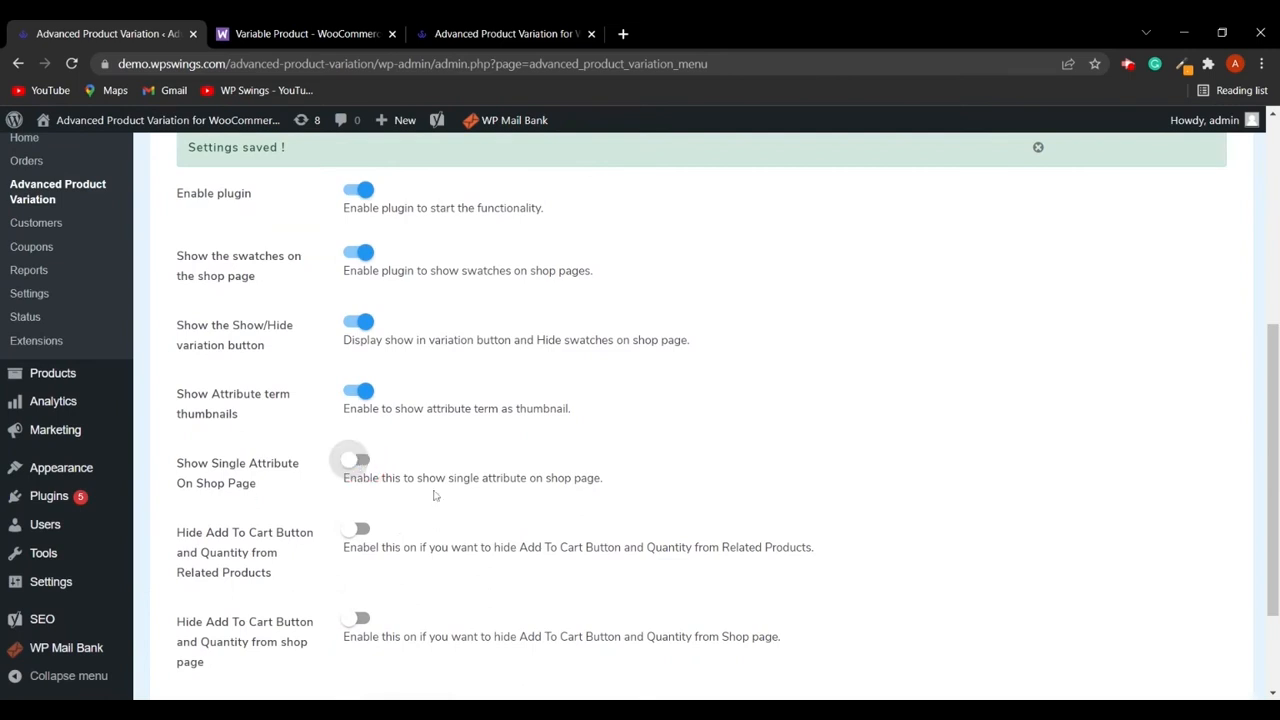
scroll(437, 495, down, 2)
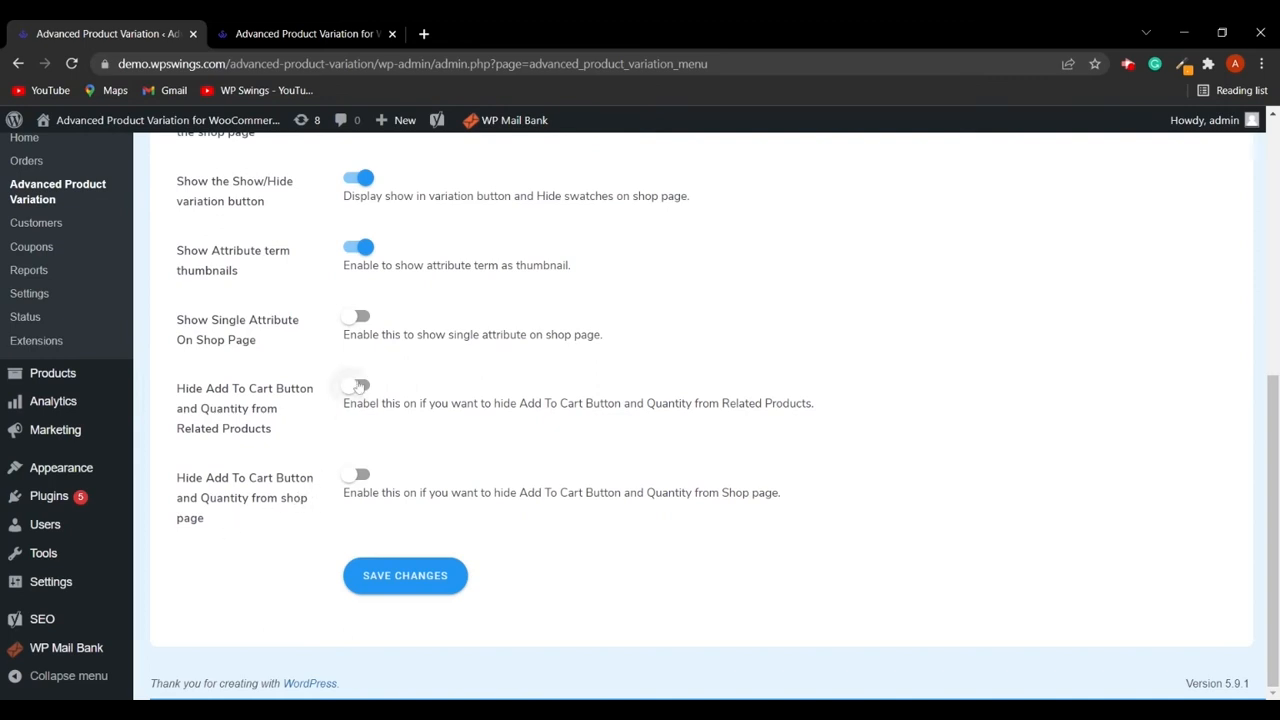
click(360, 478)
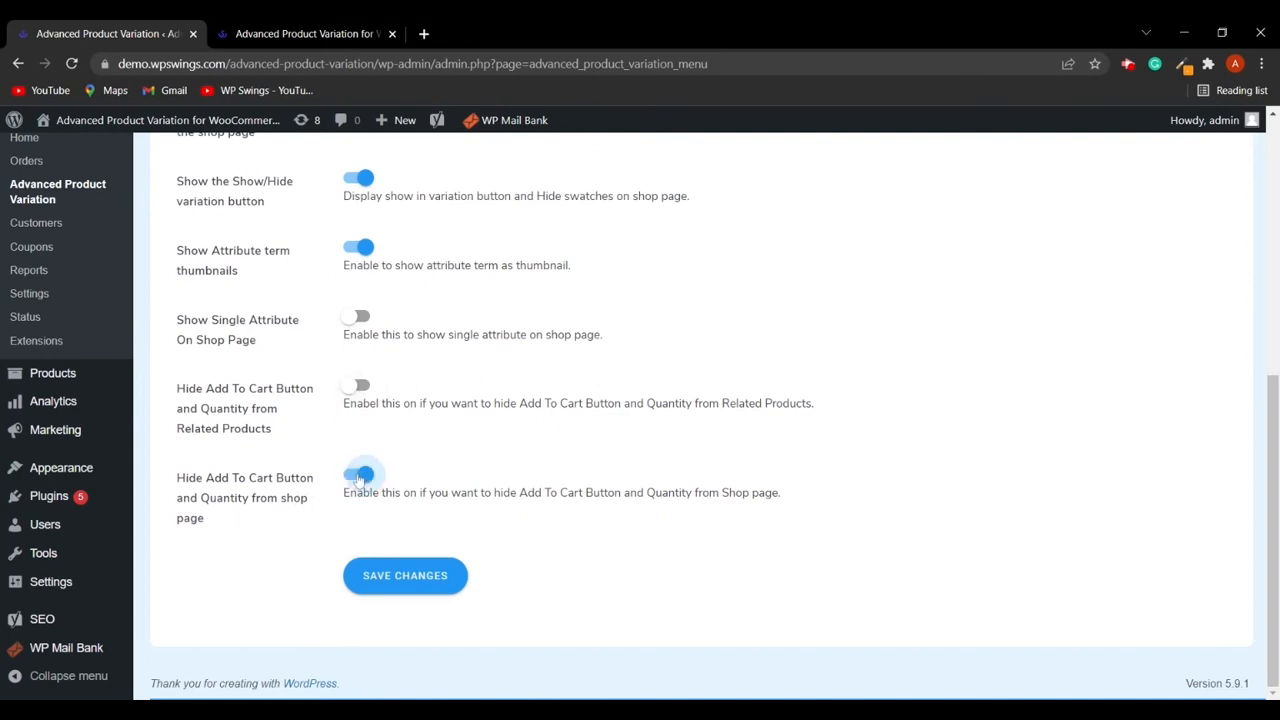
click(419, 583)
- Reload the shop page and review the T-shirt's variations without the add-to-cart controls
click(300, 34)
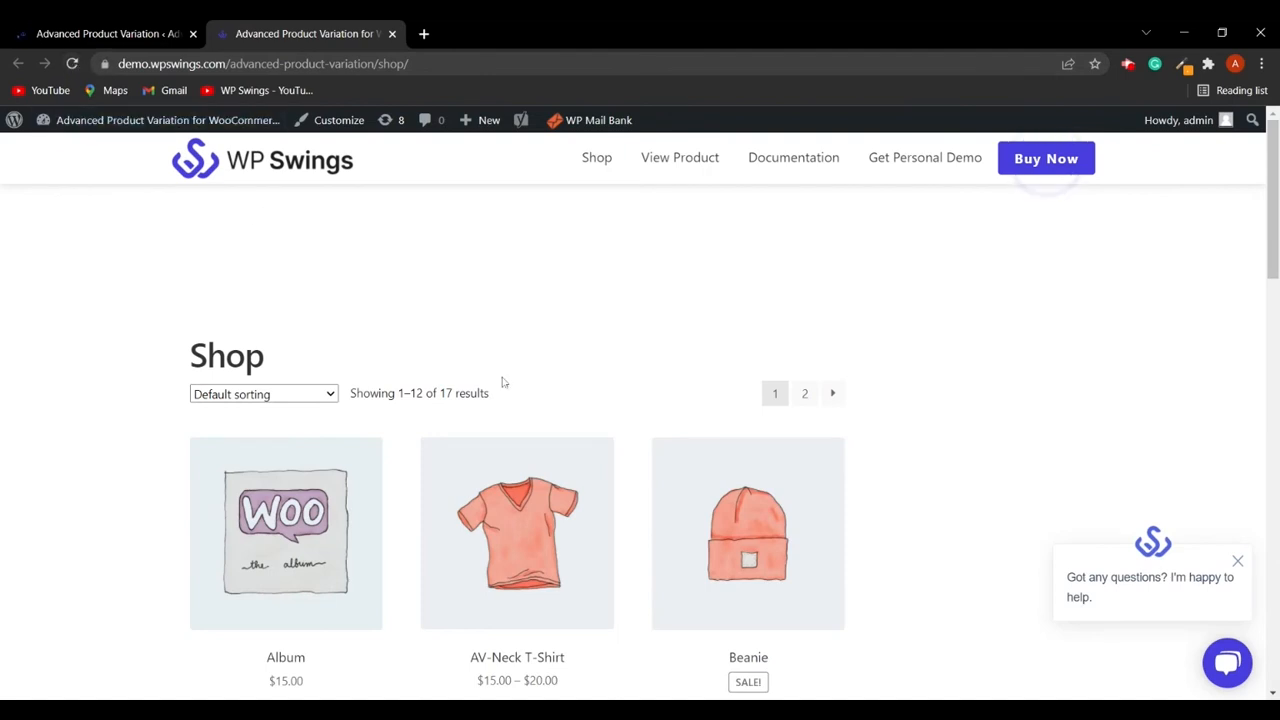
scroll(626, 463, down, 5)
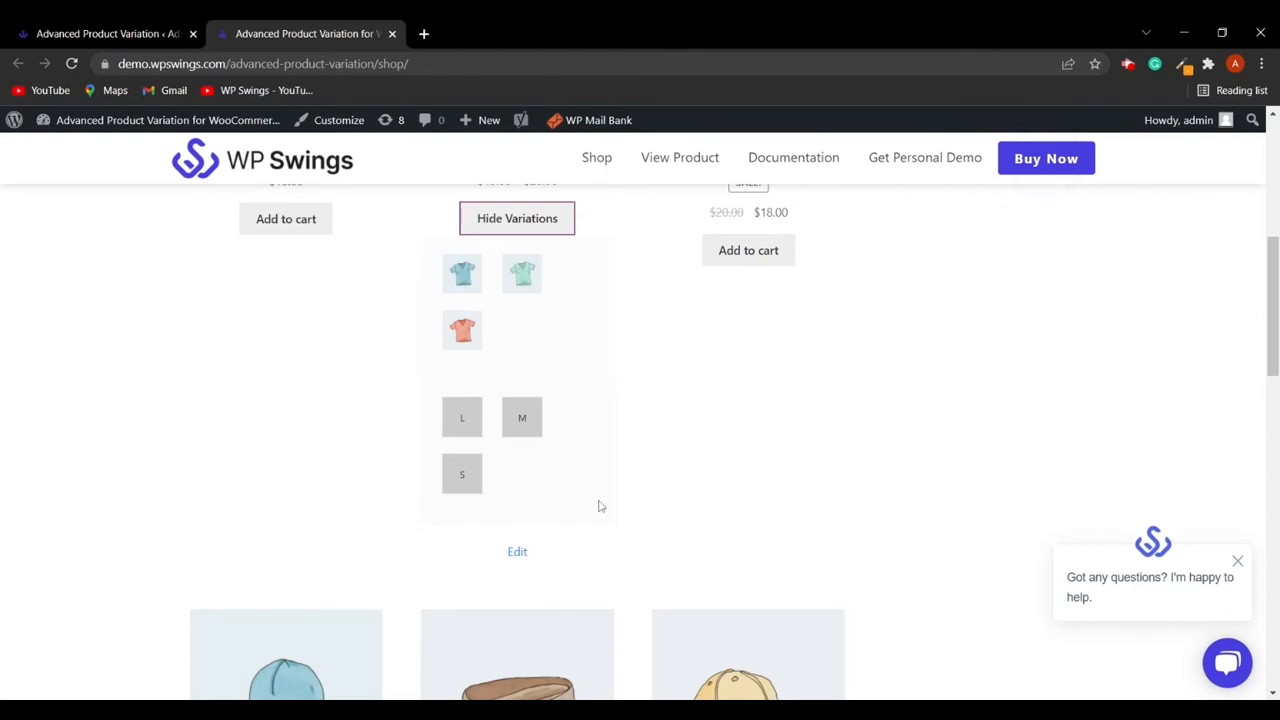
- Switch off Hide Add To Cart Button and Quantity from shop page and save the general settings
click(115, 33)
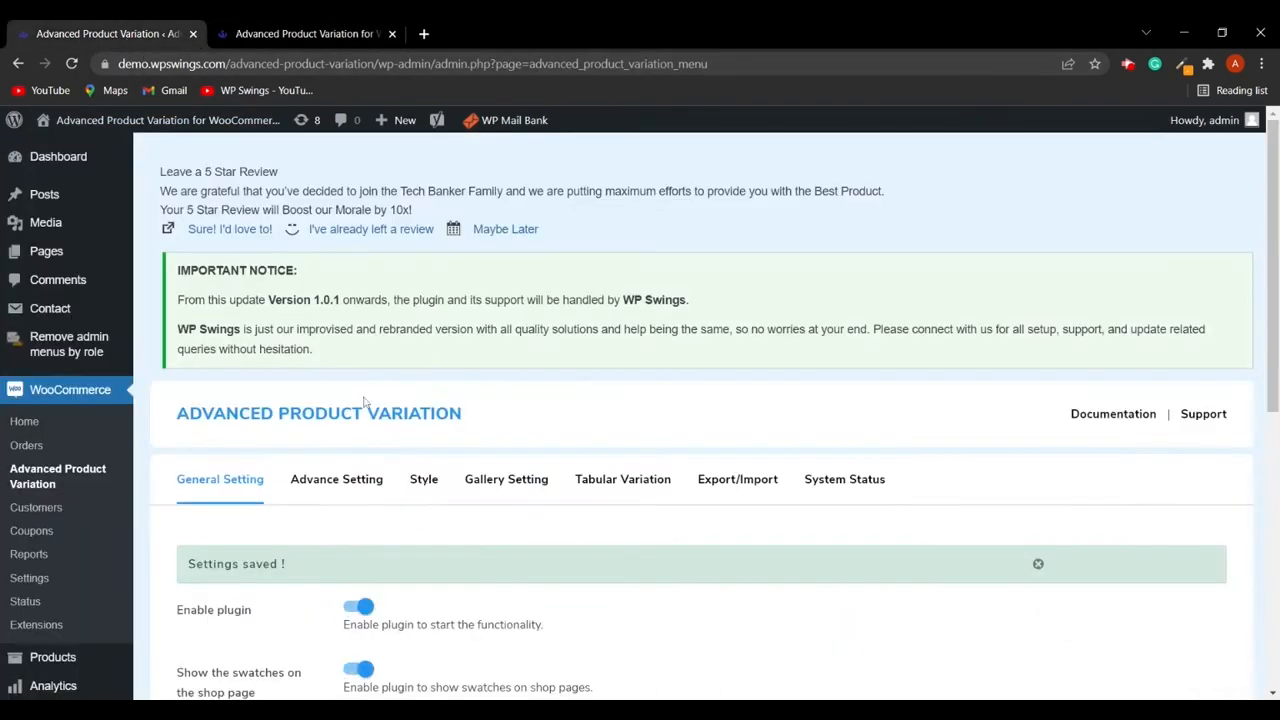
scroll(317, 315, down, 4)
scroll(350, 612, down, 2)
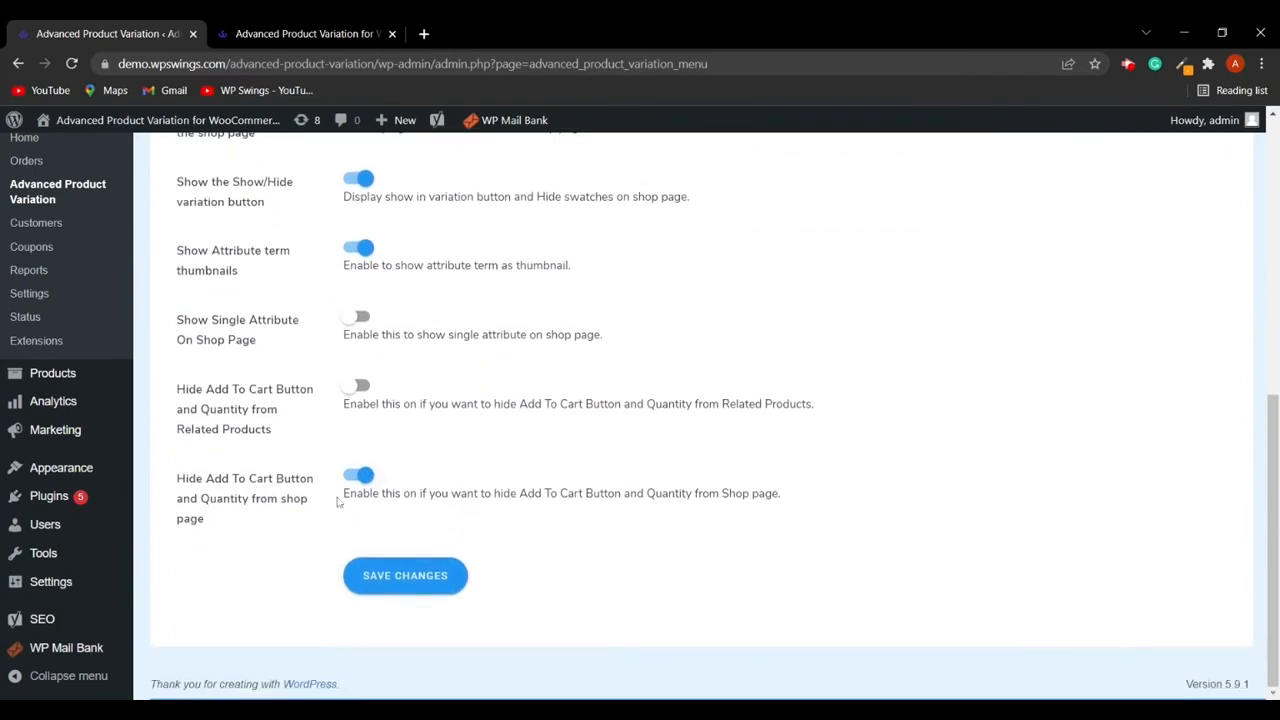
click(362, 478)
click(417, 576)
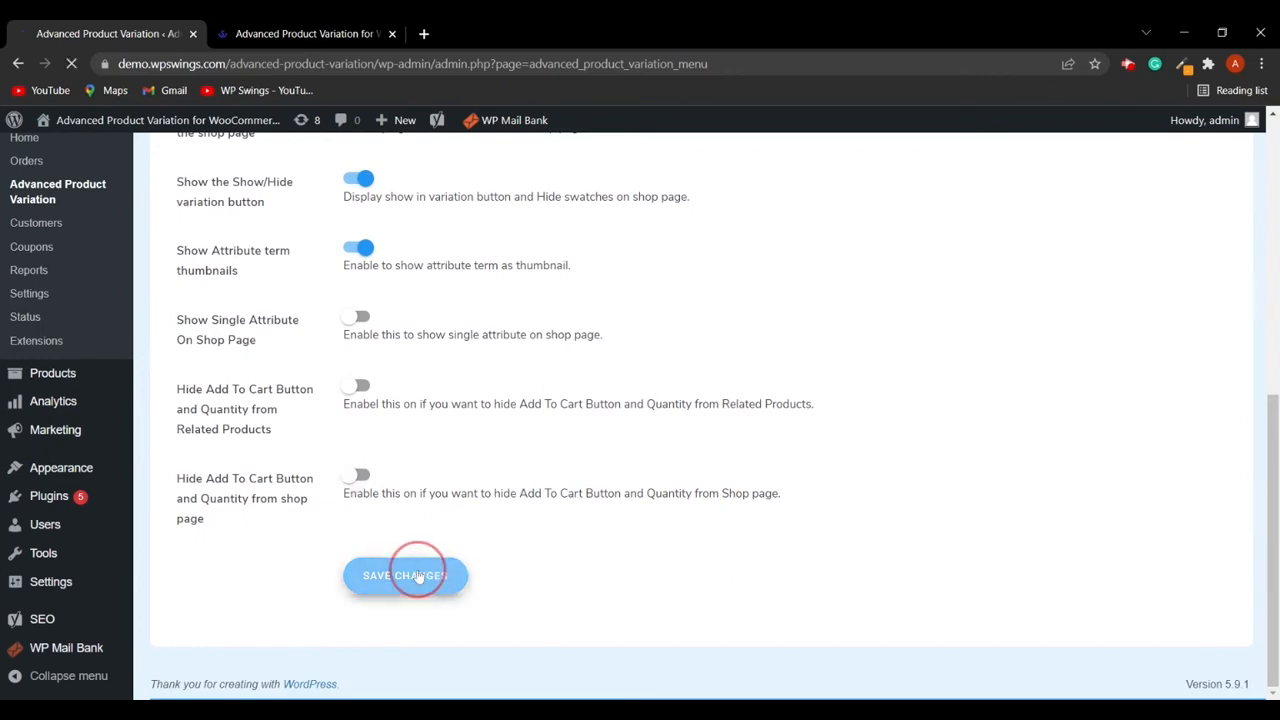
- Reload the shop page and expand the AV-Neck T-Shirt's variations to review the swatches
click(305, 33)
click(71, 63)
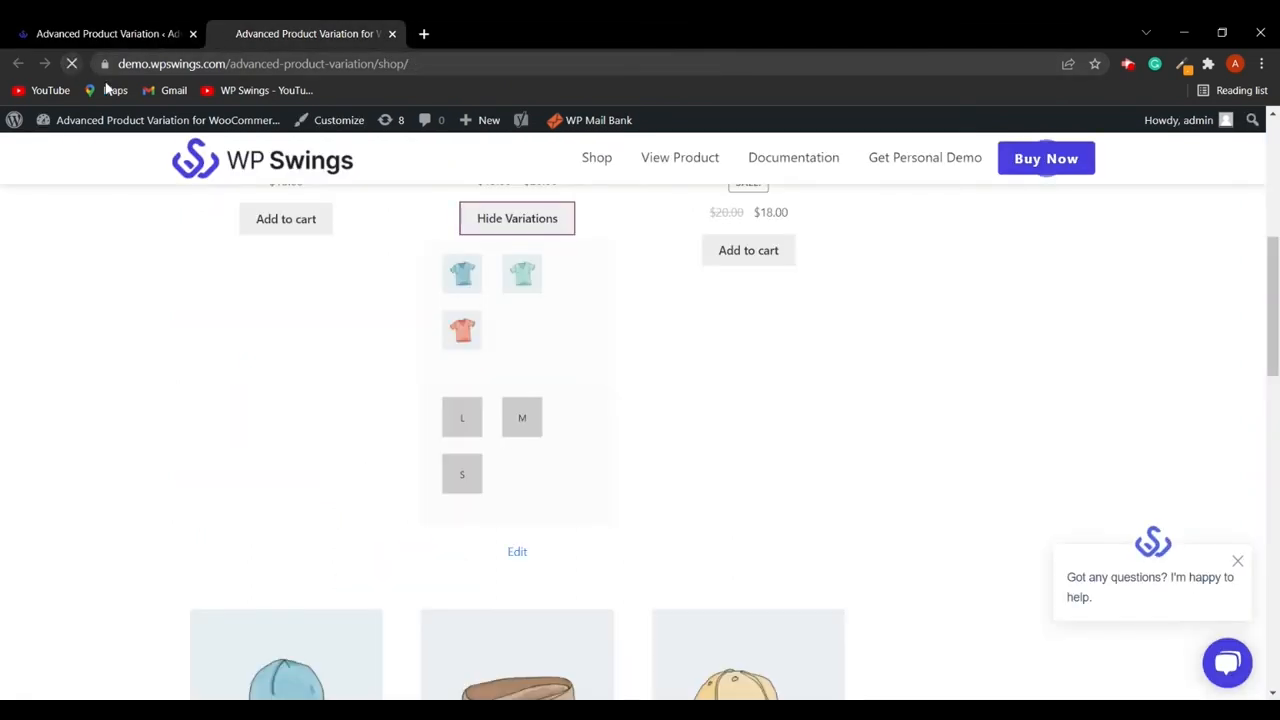
click(531, 467)
scroll(590, 505, down, 3)
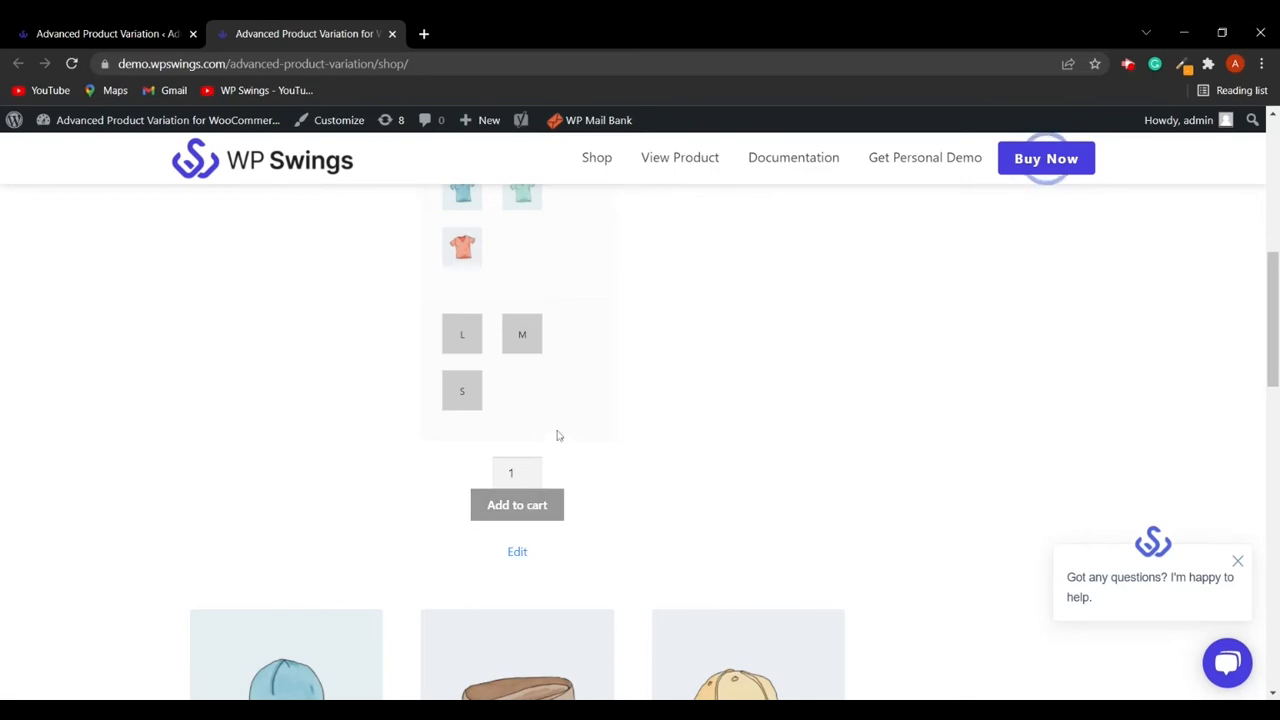
scroll(559, 435, up, 3)
scroll(603, 363, down, 3)
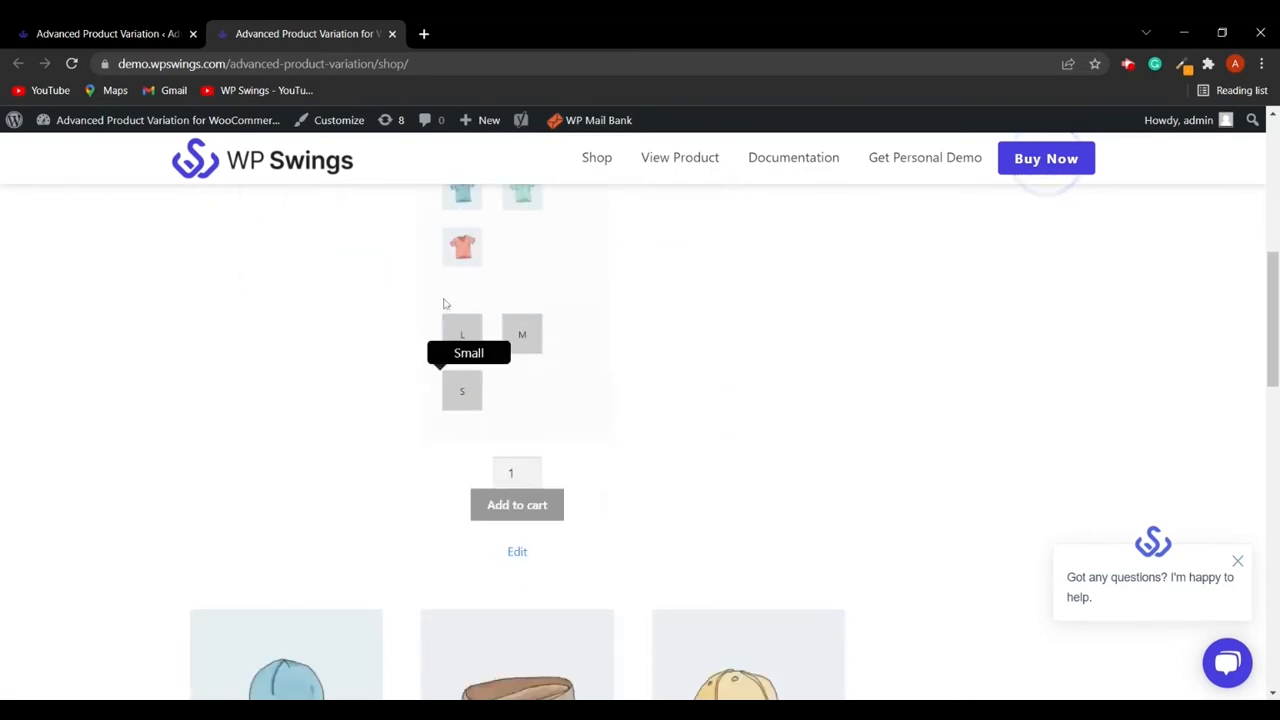
- Open the plugin's Advance Setting tab and enable Show the swatches for the related products
click(118, 35)
scroll(358, 503, down, 5)
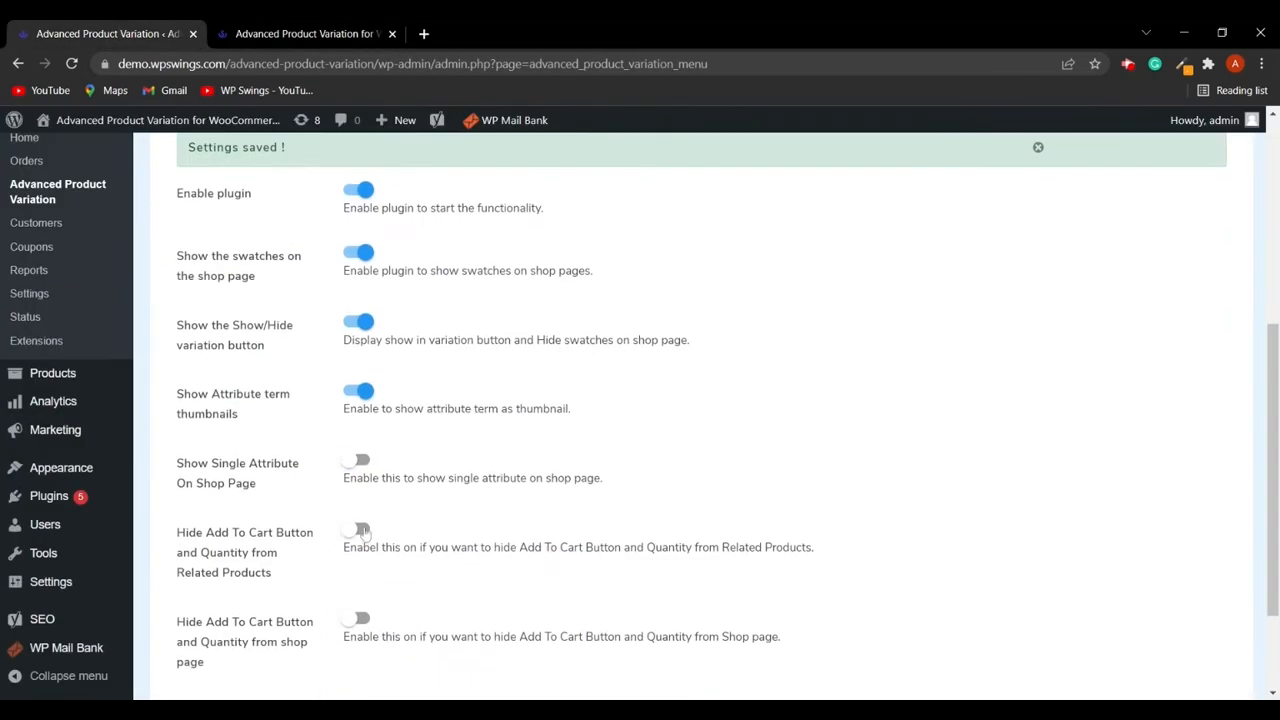
scroll(574, 626, down, 1)
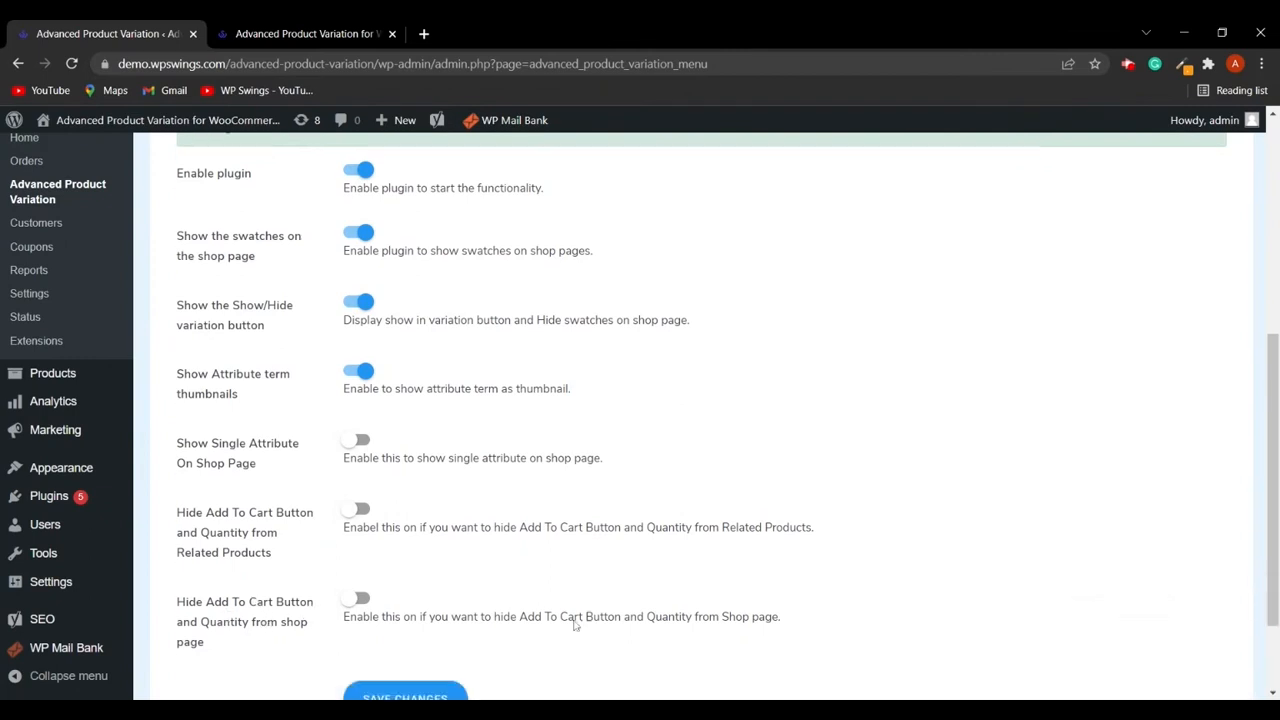
scroll(574, 626, down, 2)
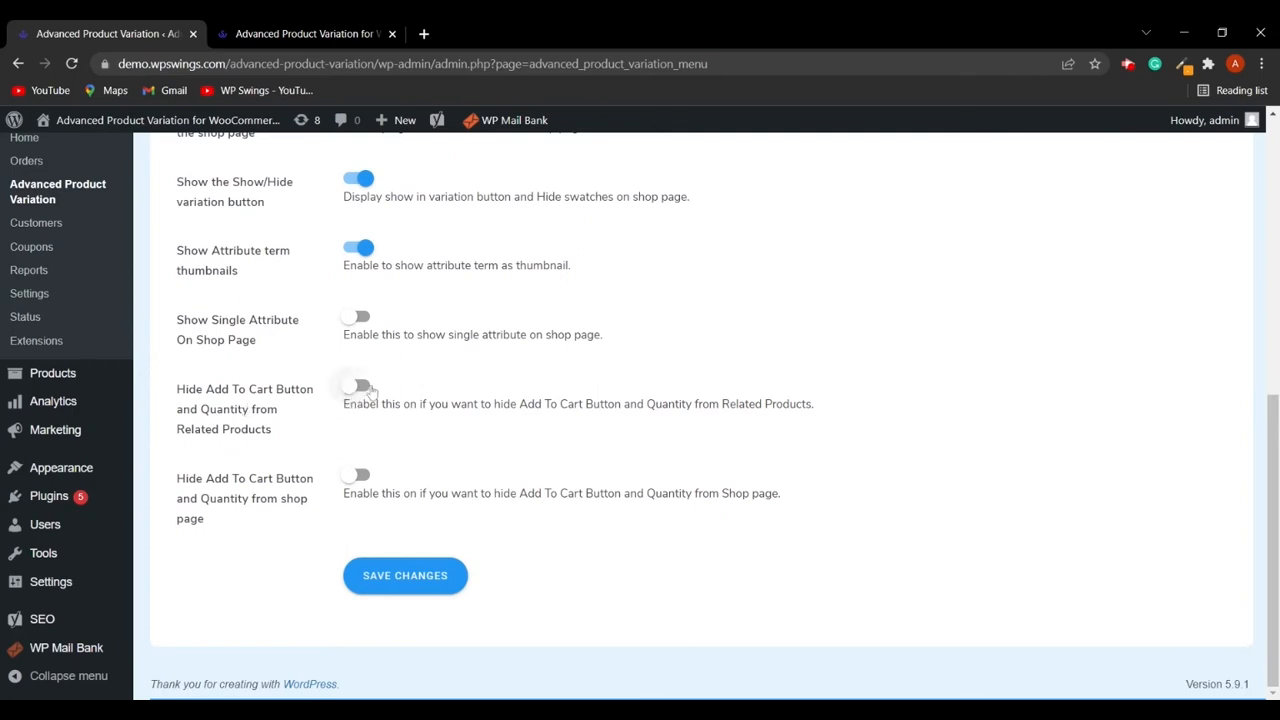
scroll(444, 424, up, 3)
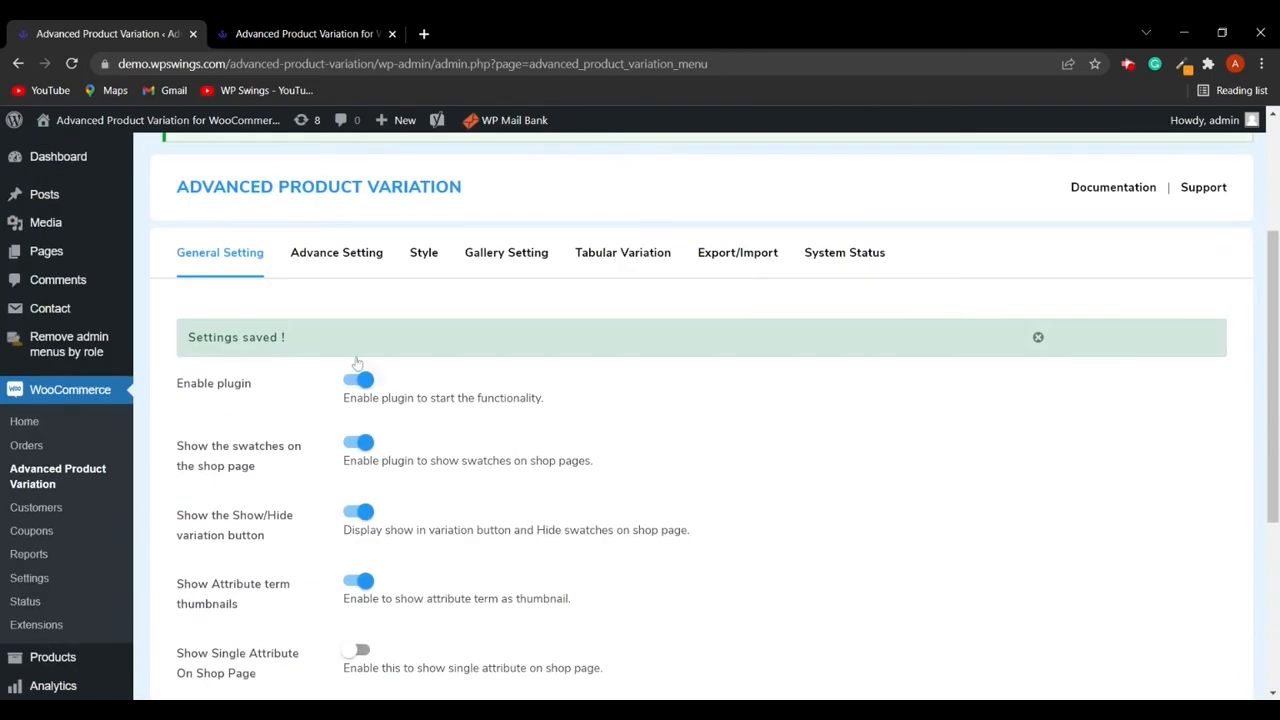
scroll(548, 489, down, 3)
scroll(627, 569, up, 4)
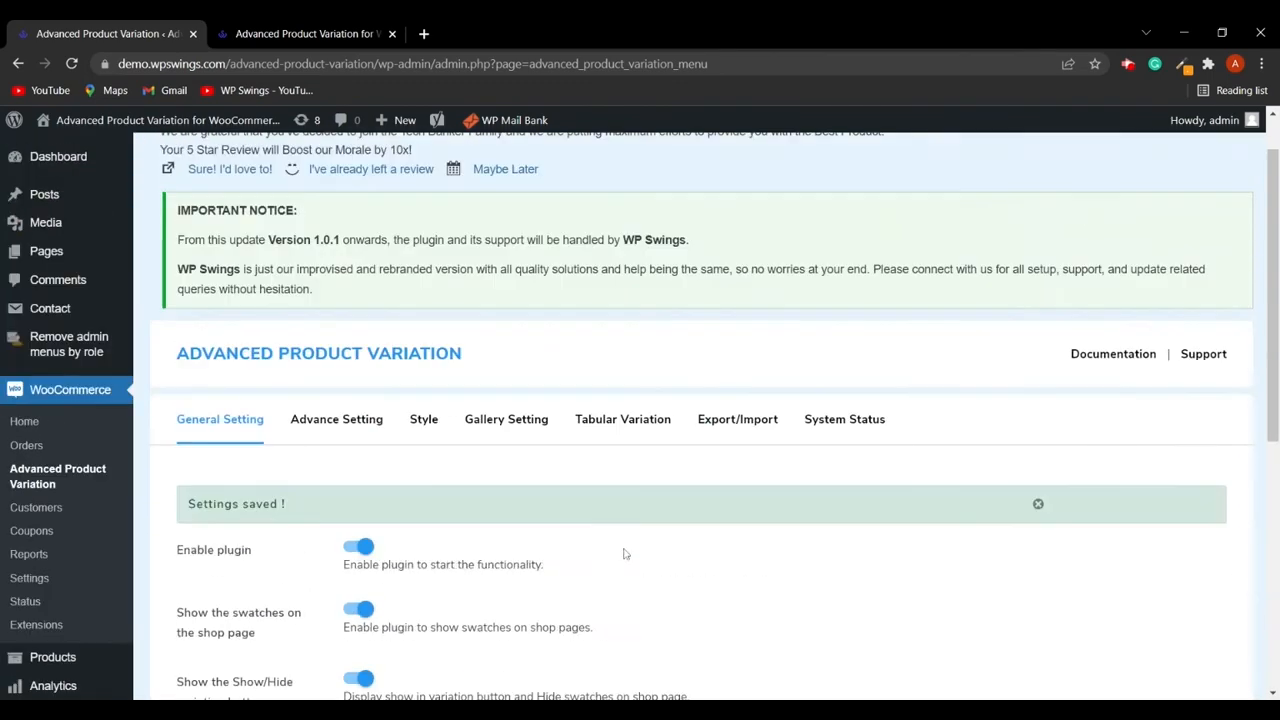
click(355, 430)
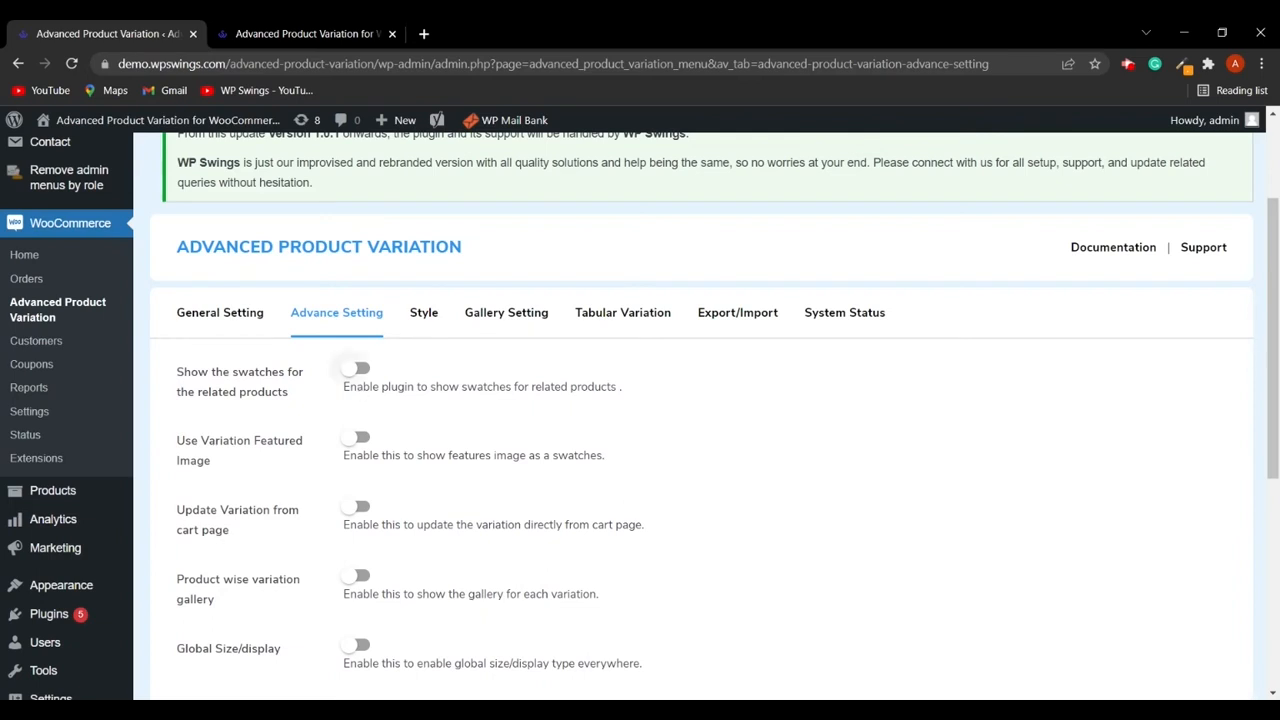
click(362, 370)
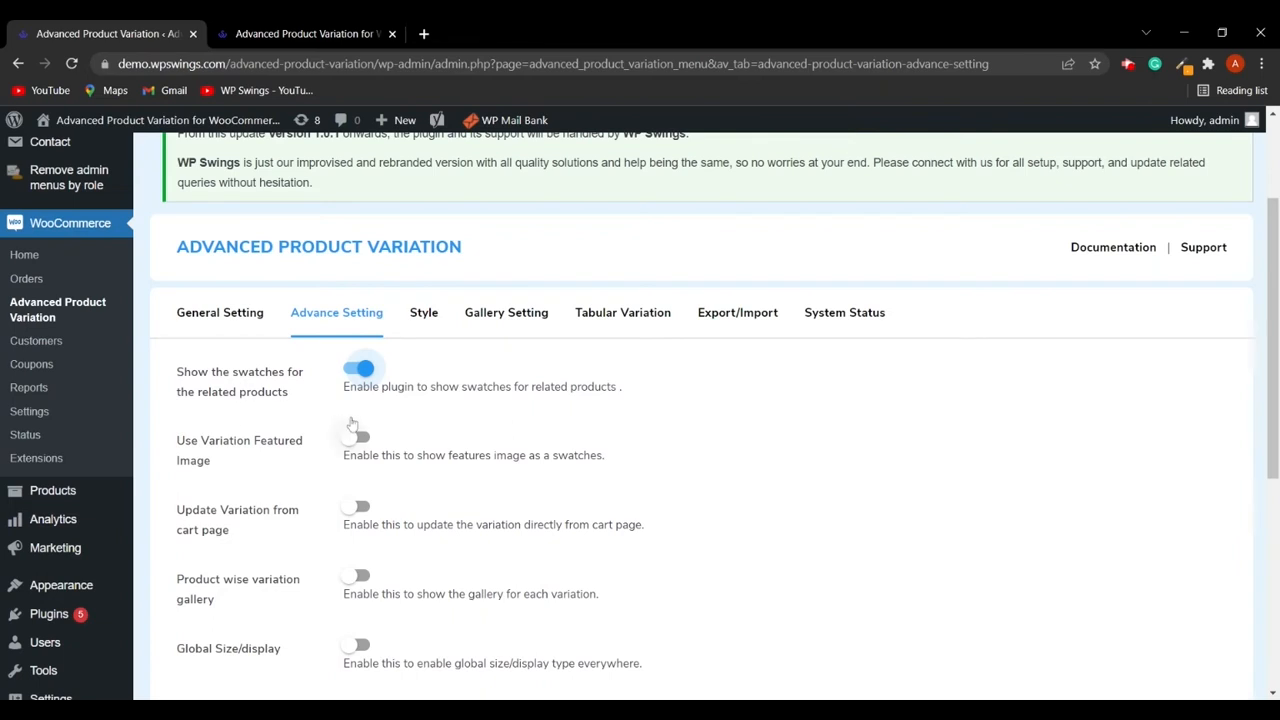
- Enable Use Variation Featured Image and save the advanced settings
scroll(288, 452, down, 1)
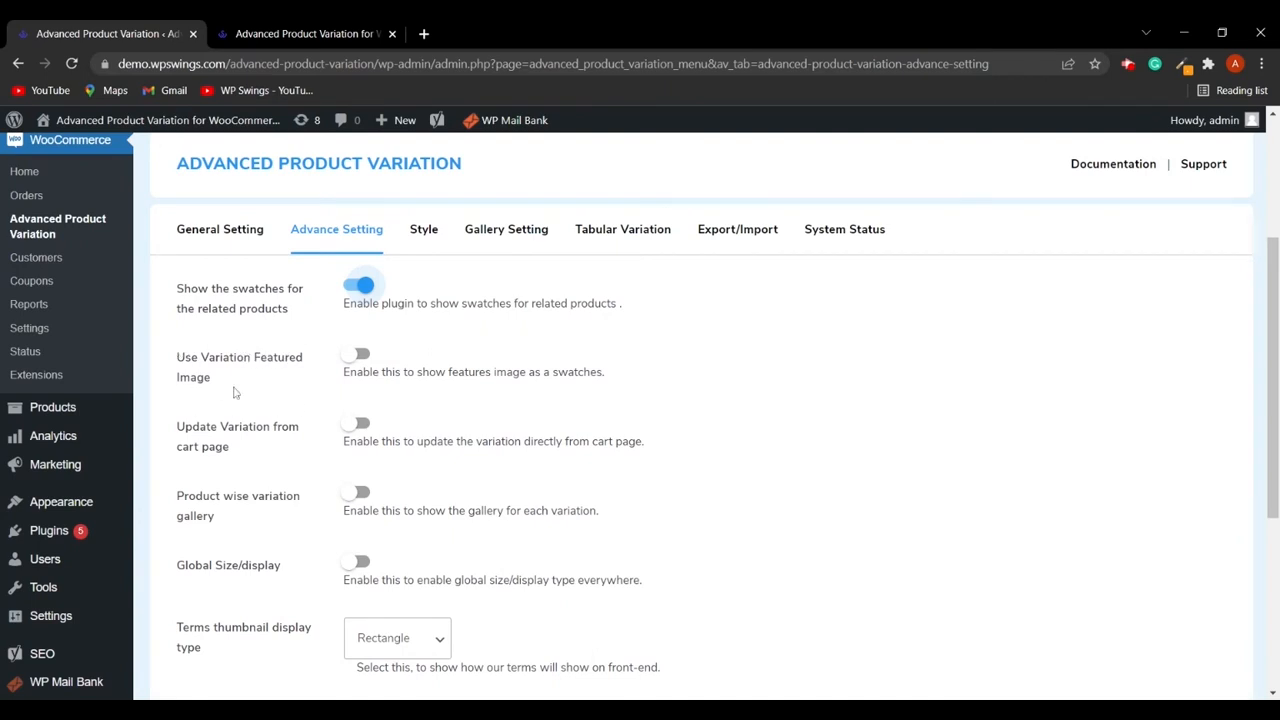
click(360, 355)
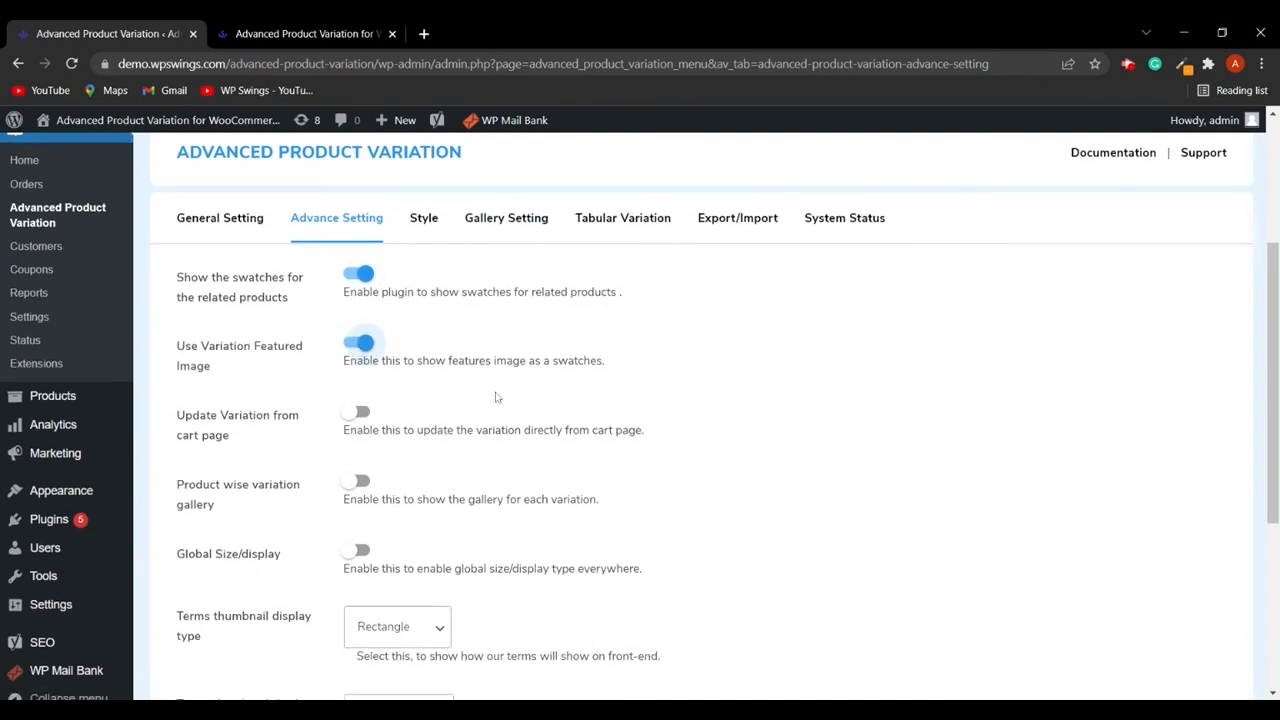
scroll(500, 317, down, 4)
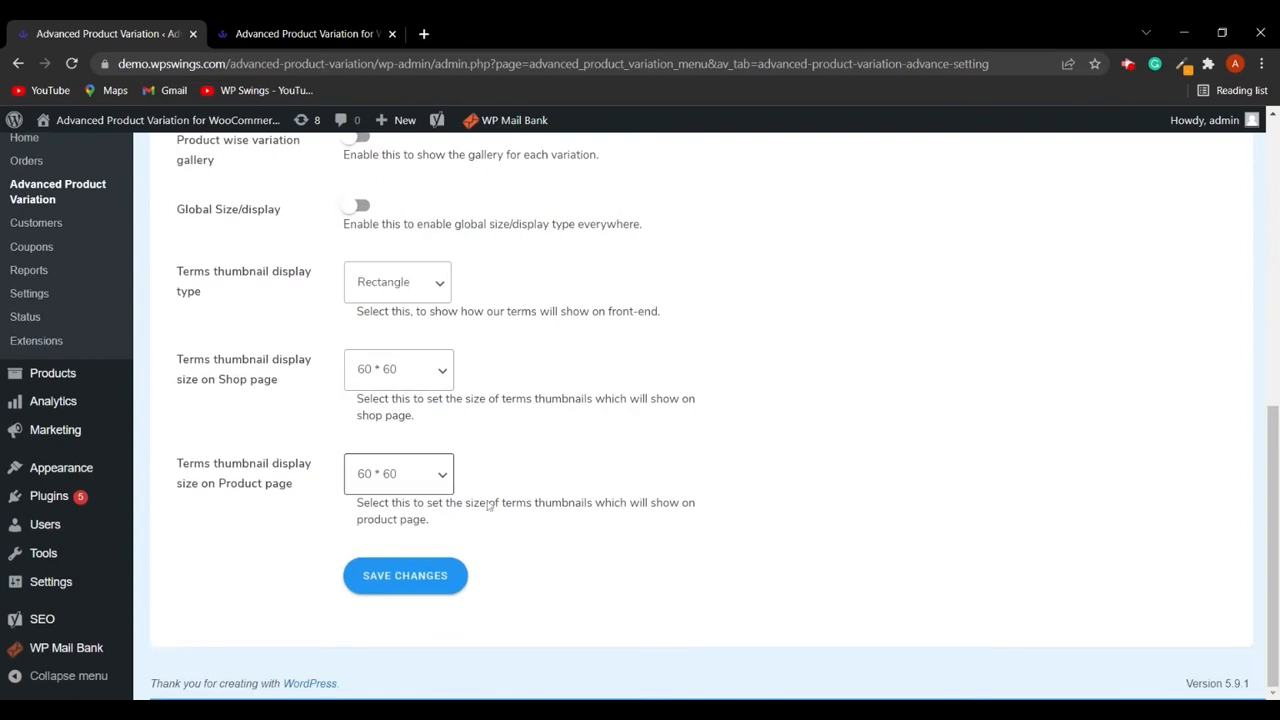
click(405, 576)
- Reload the shop page, expand the AV-Neck T-Shirt's variations, and return to the advanced settings
click(314, 33)
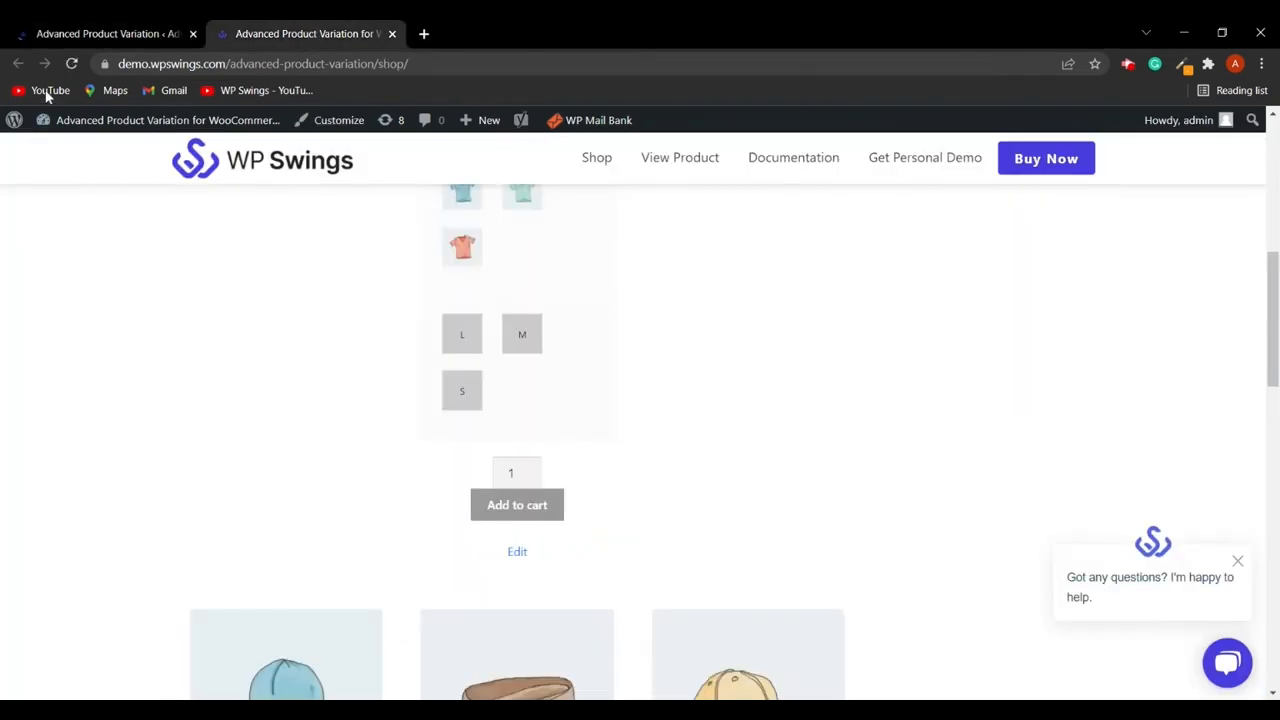
click(68, 63)
scroll(577, 403, up, 3)
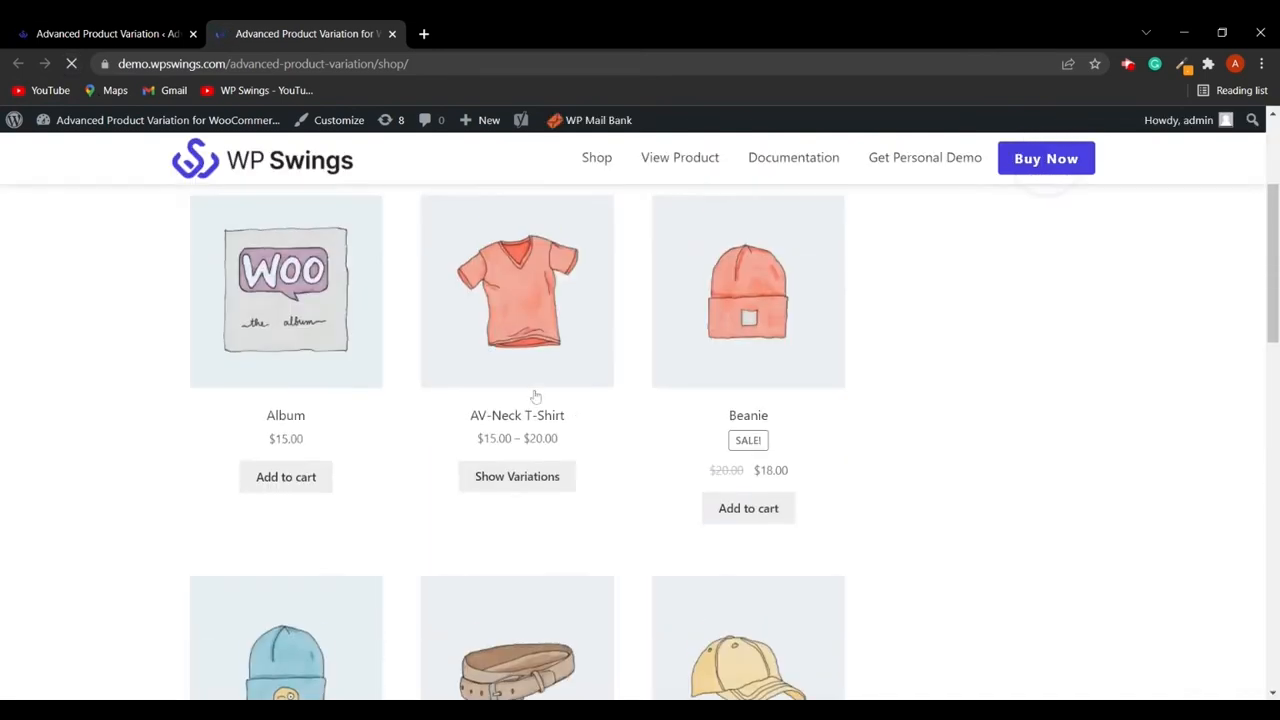
click(522, 470)
scroll(624, 482, down, 3)
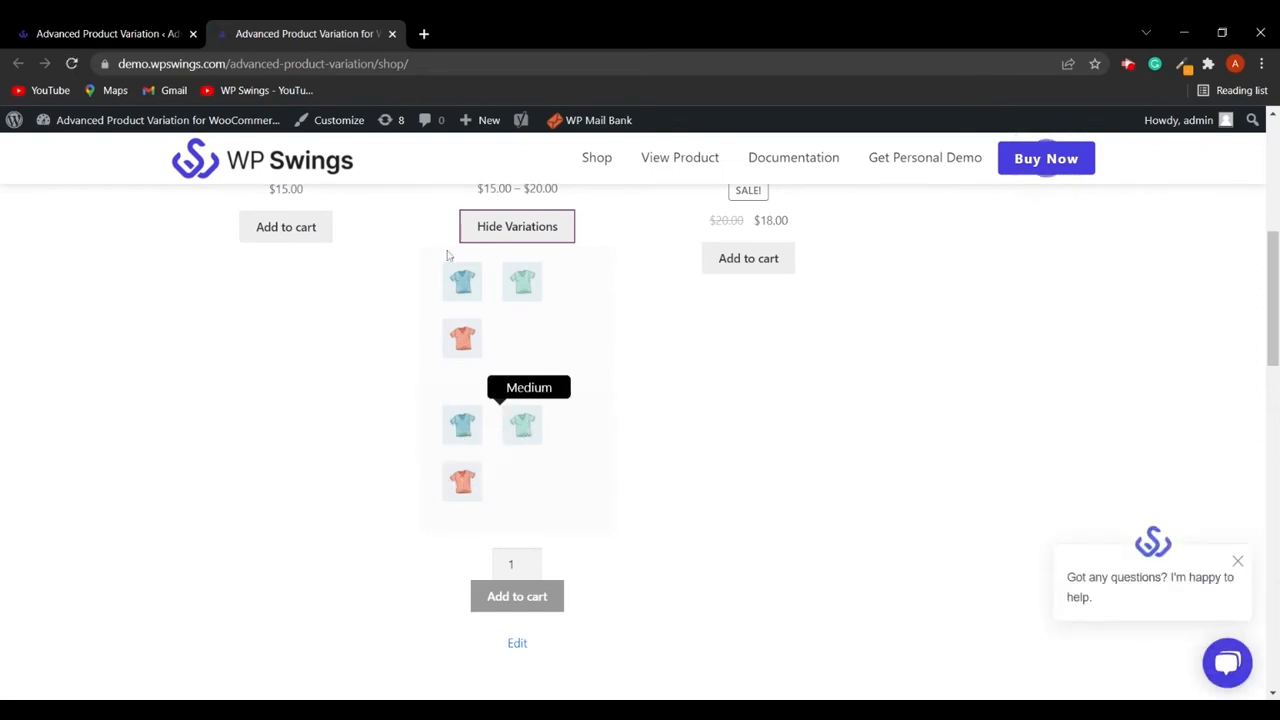
click(115, 33)
scroll(340, 470, down, 3)
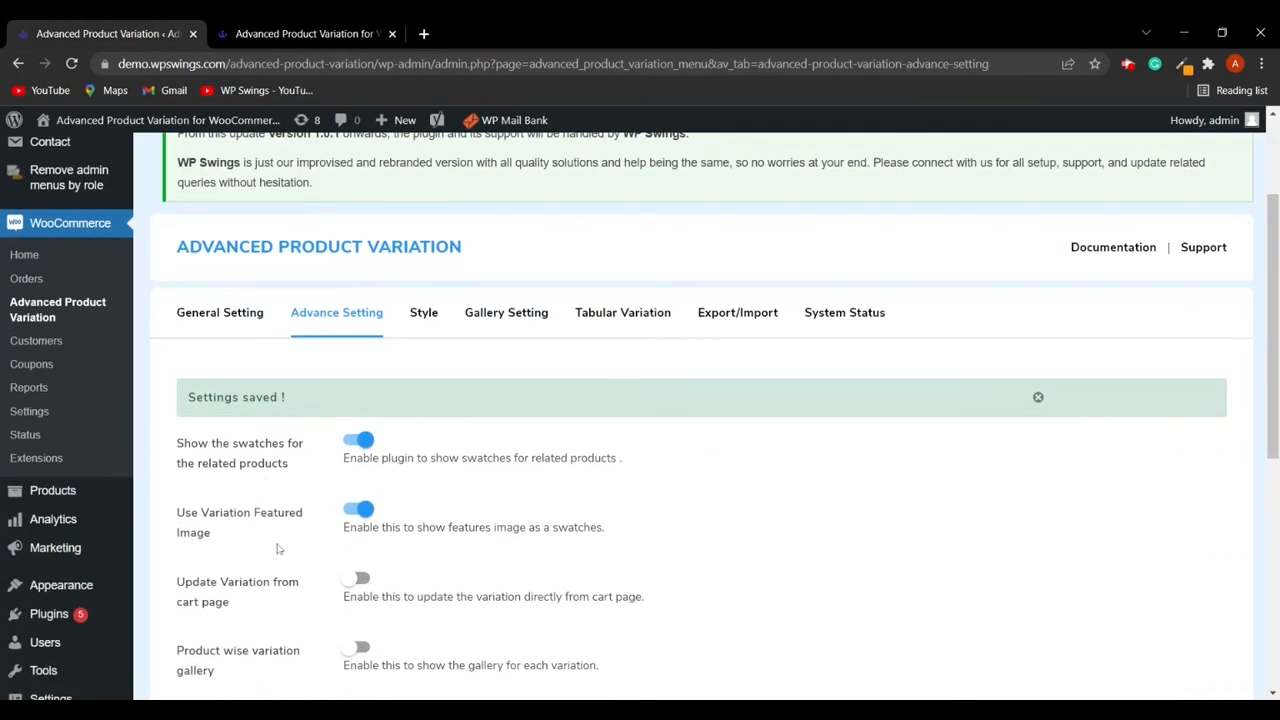
- Enable Update Variation from cart page and save the advanced settings
scroll(295, 541, down, 1)
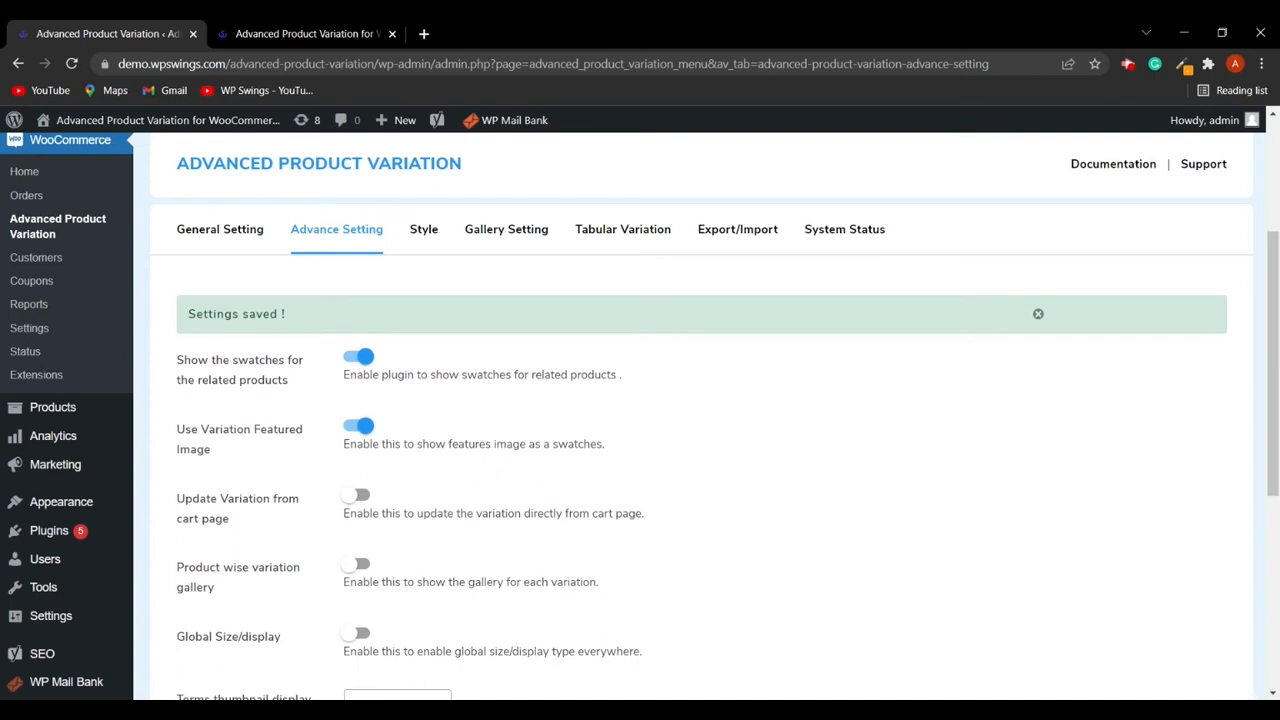
scroll(297, 453, down, 1)
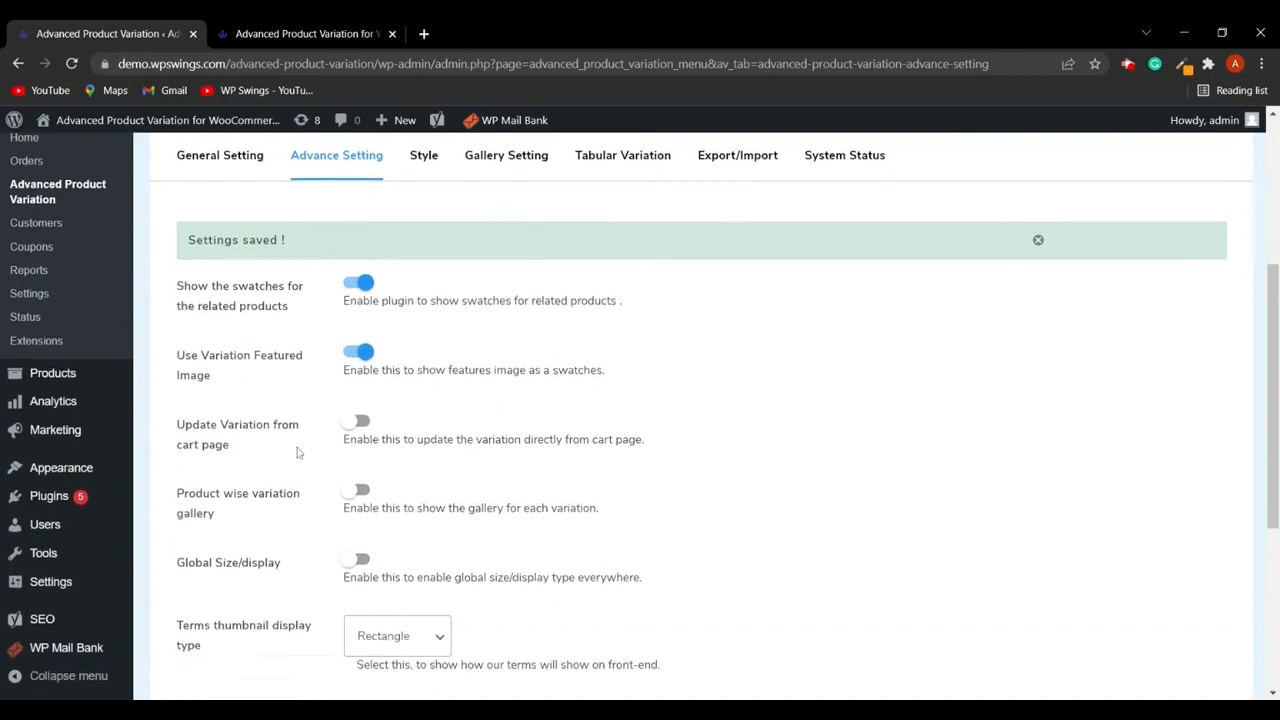
click(361, 412)
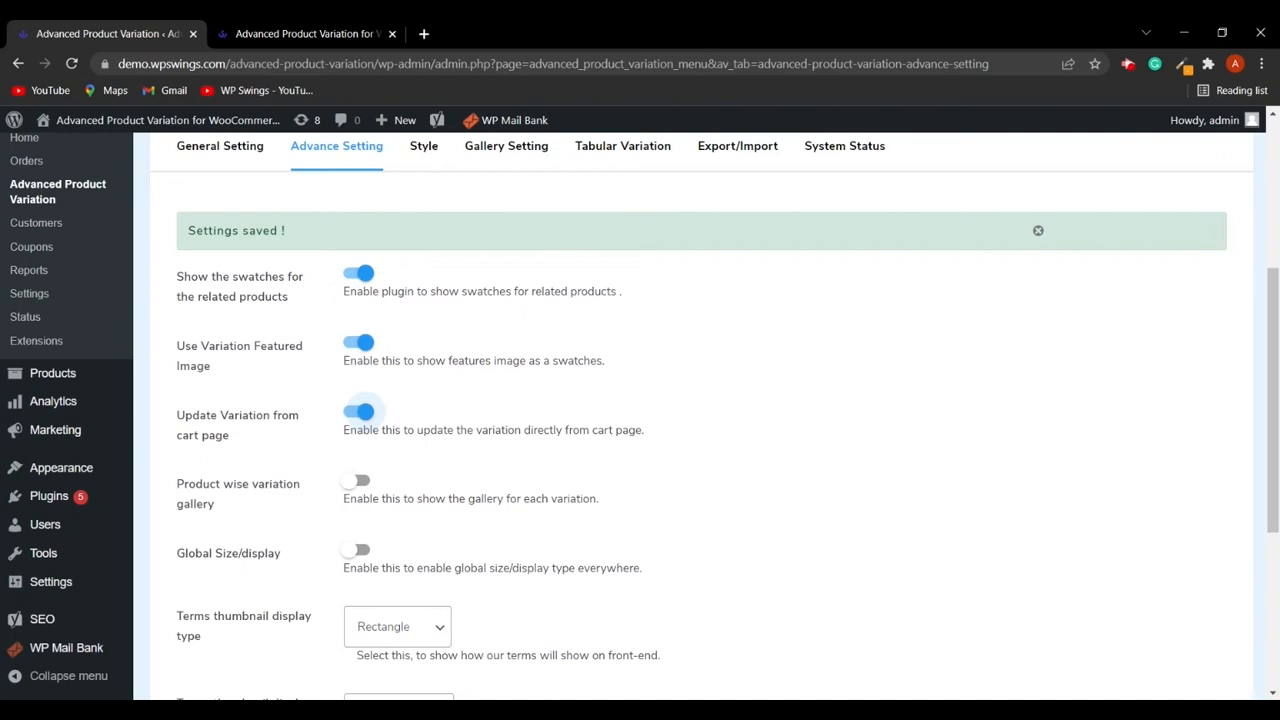
click(814, 430)
scroll(671, 451, down, 2)
scroll(671, 451, down, 1)
click(384, 669)
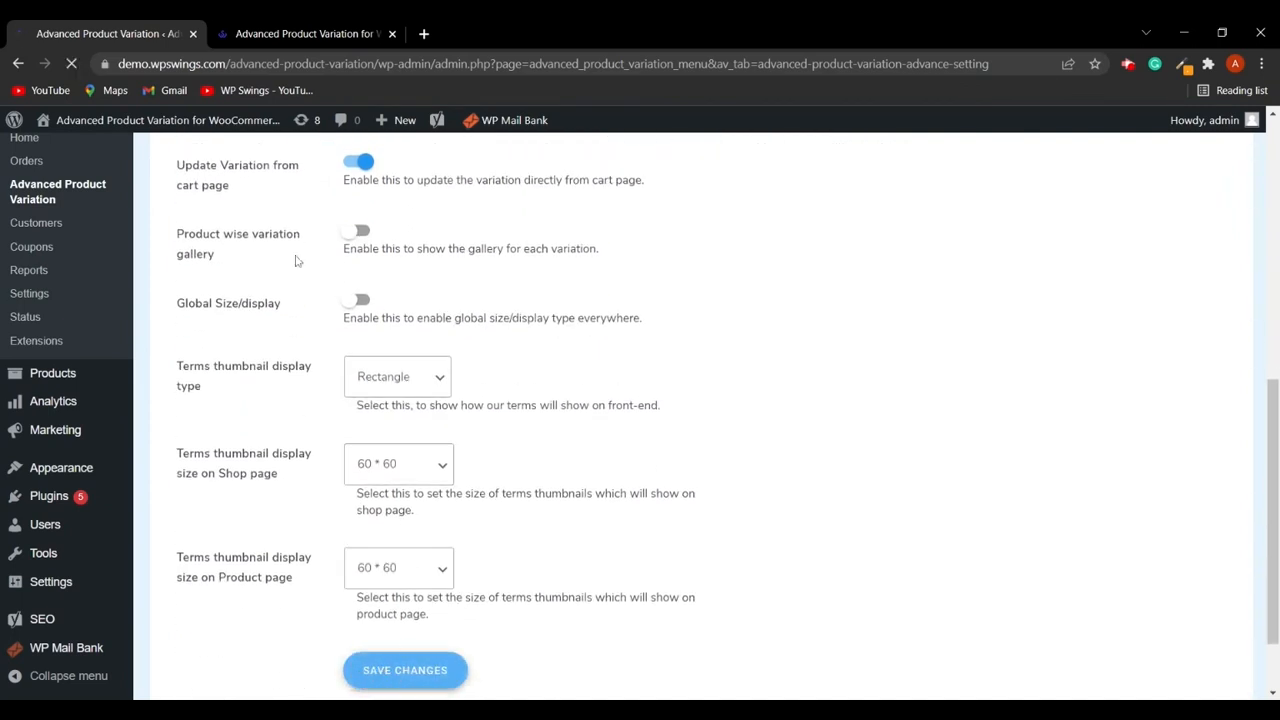
- On the shop page, pick the AV-Neck T-Shirt's blue color and large size swatches and add it to the cart
click(302, 33)
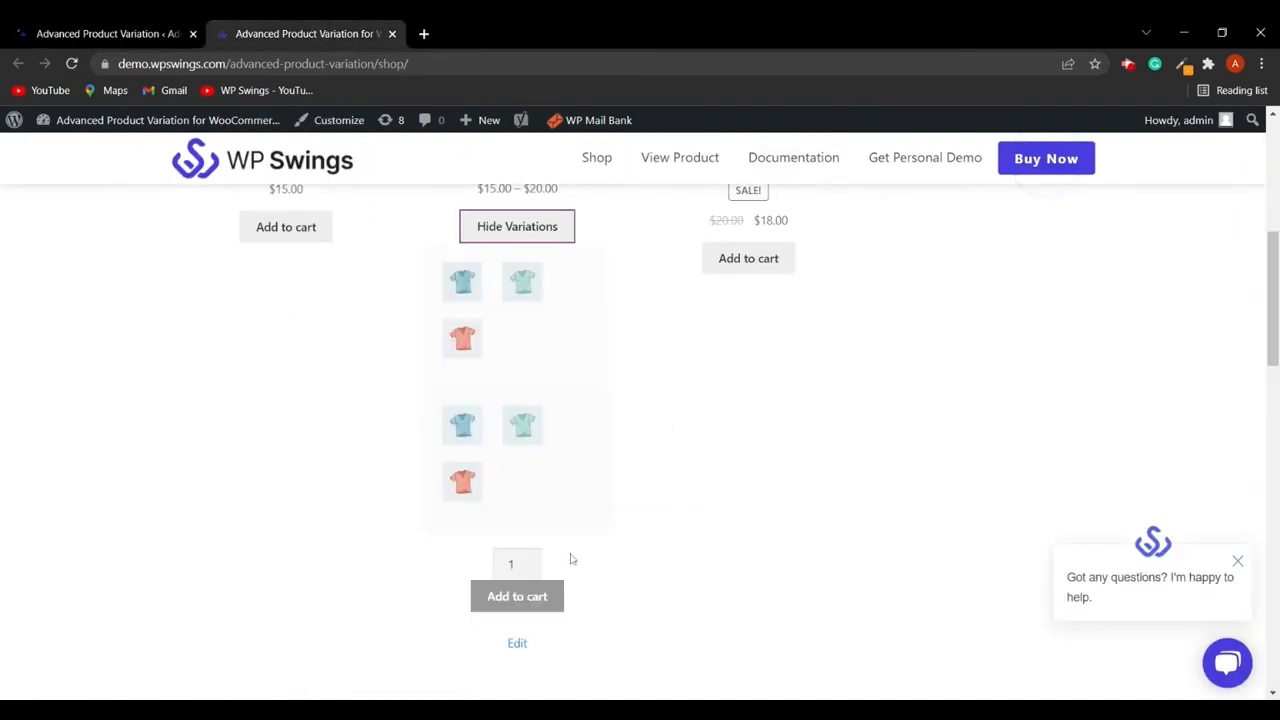
click(462, 281)
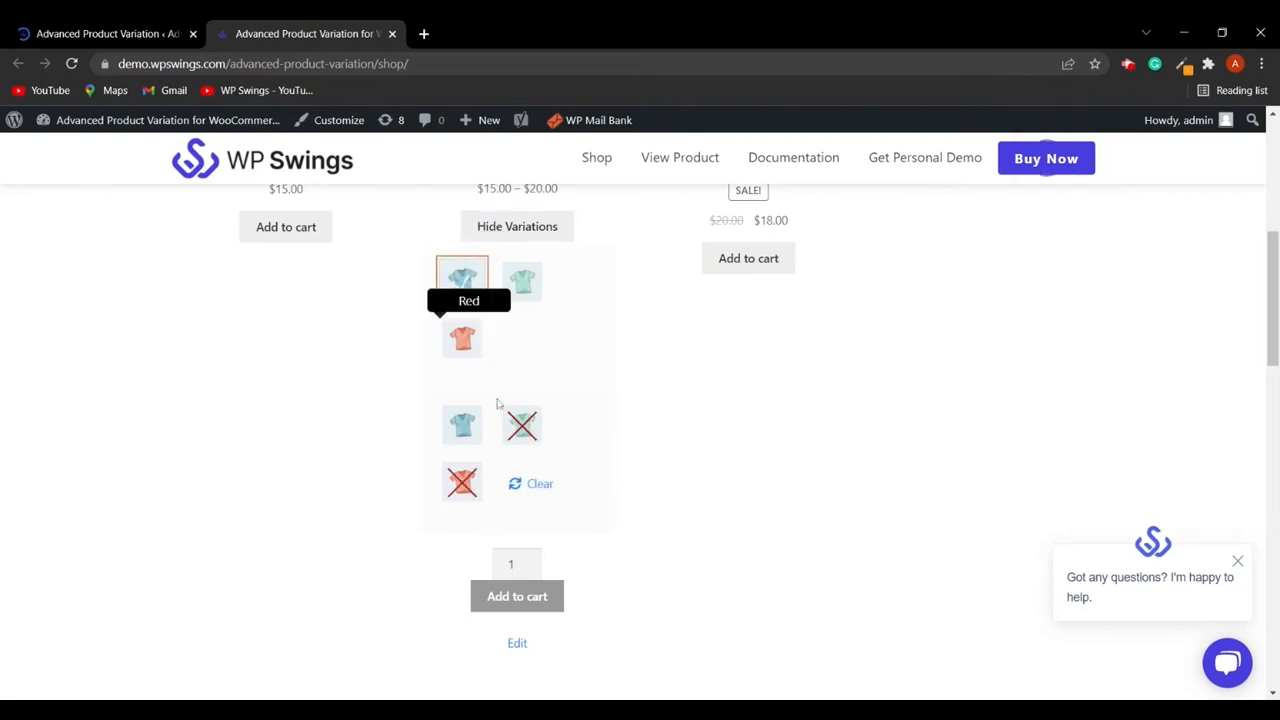
click(463, 427)
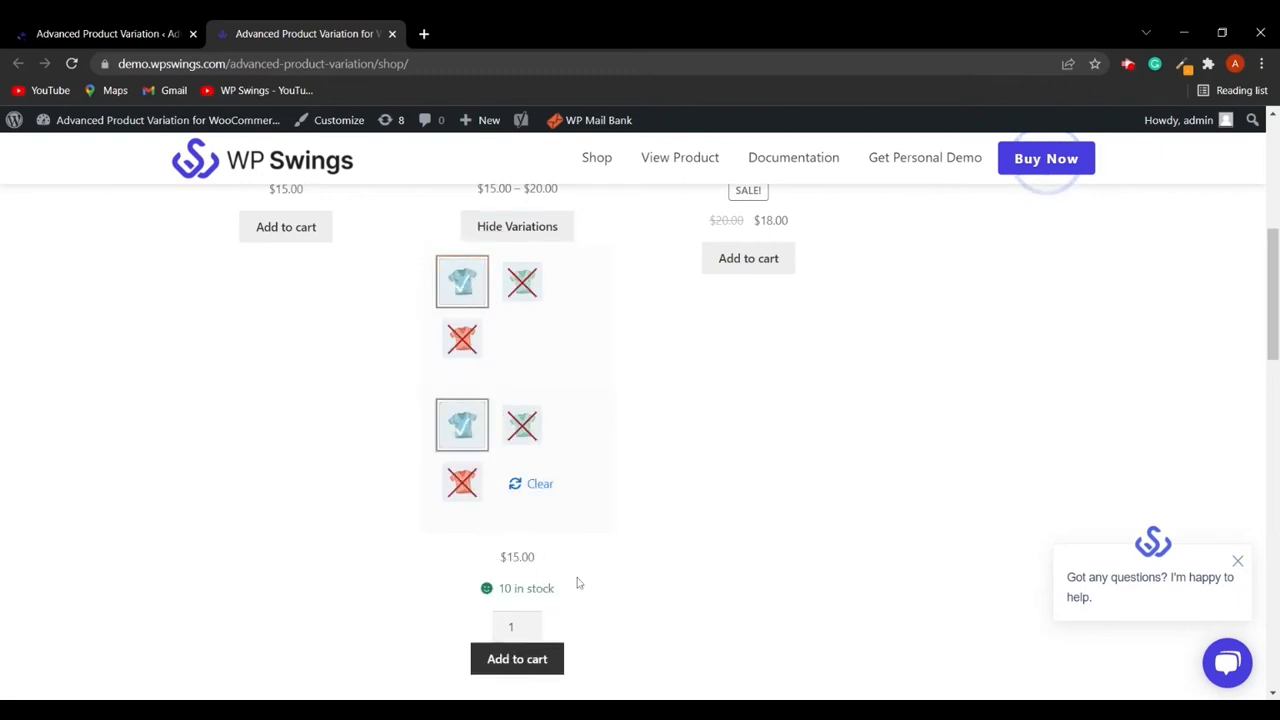
scroll(577, 583, down, 3)
click(527, 418)
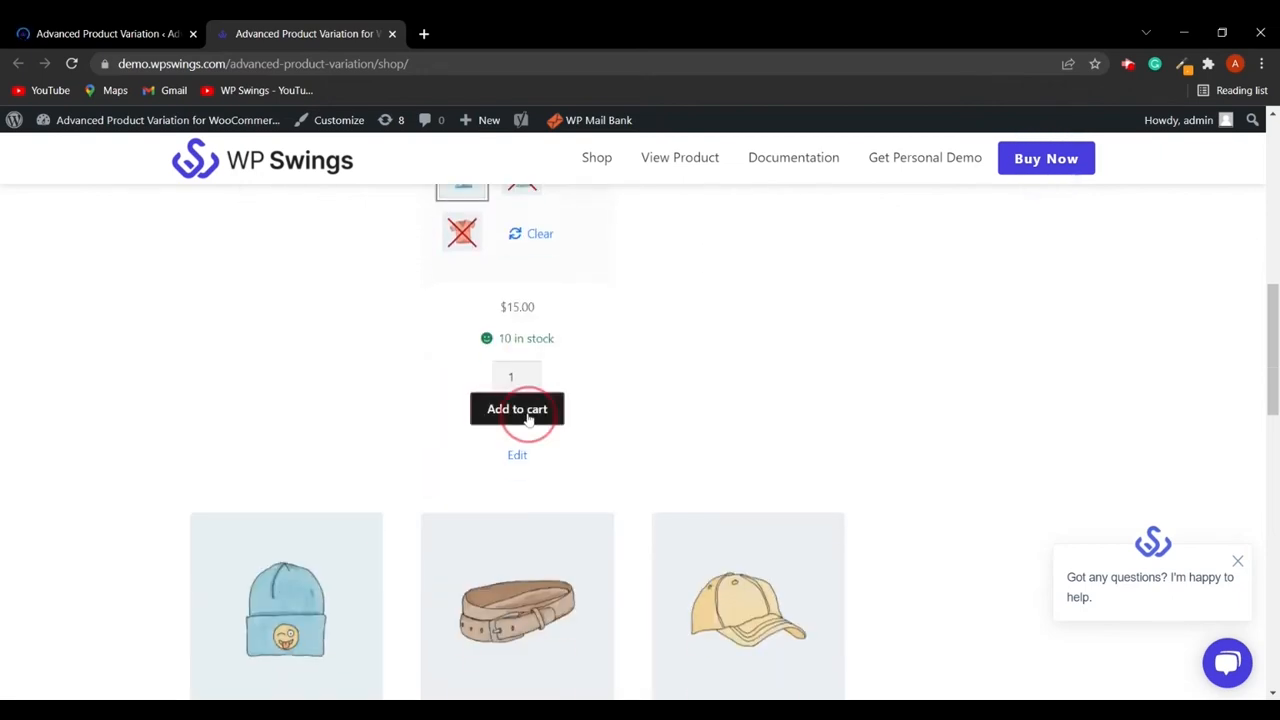
click(1013, 395)
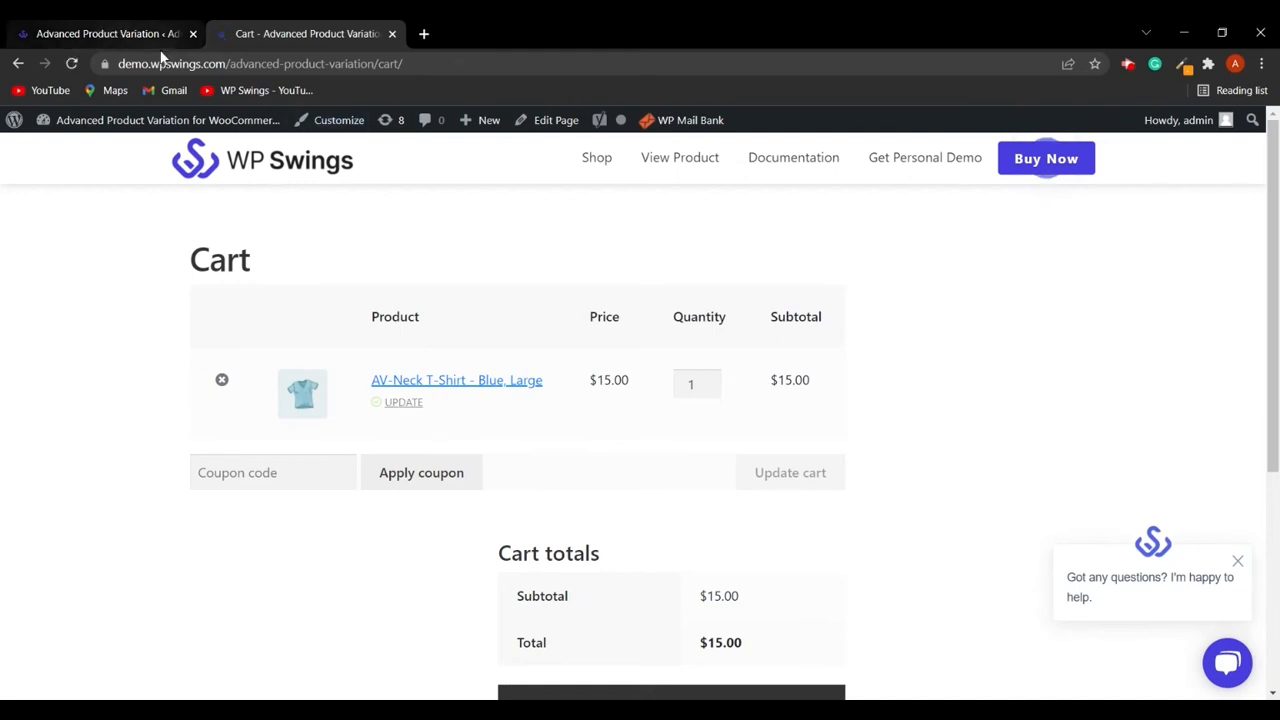
- Open the cart item's variation editor, clear it, pick the green color and Medium size, then close it
click(404, 402)
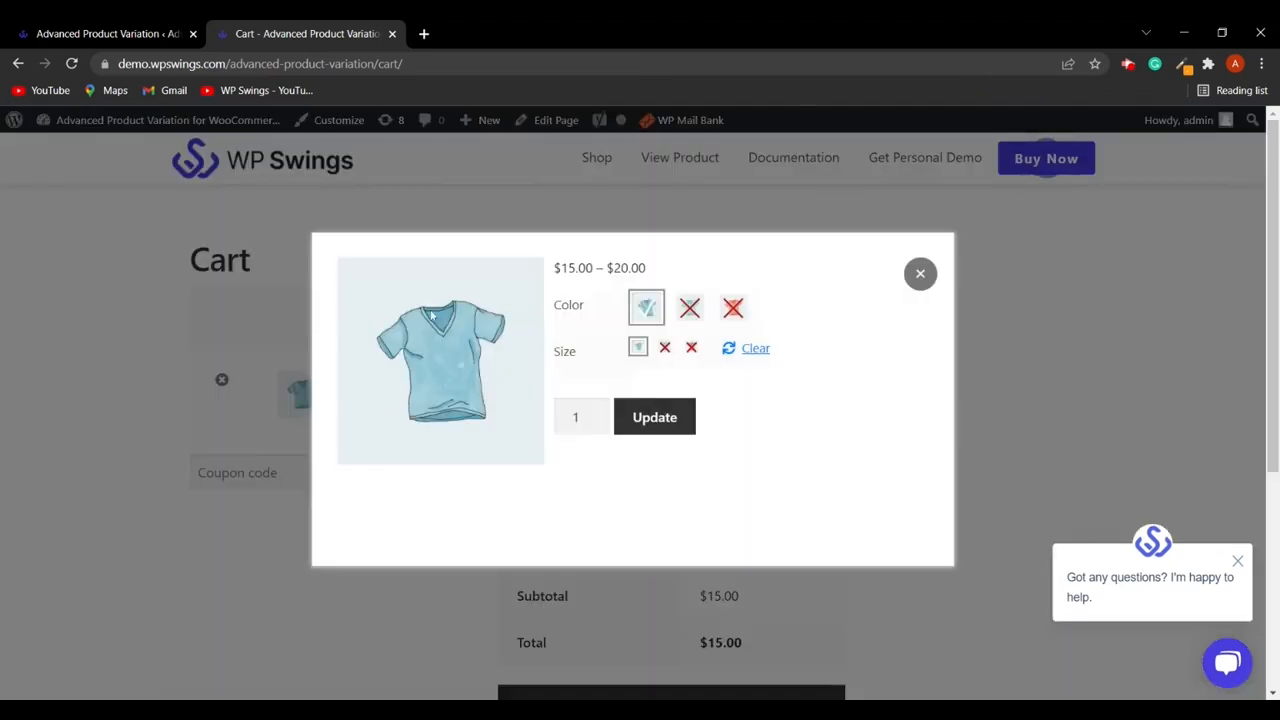
click(752, 350)
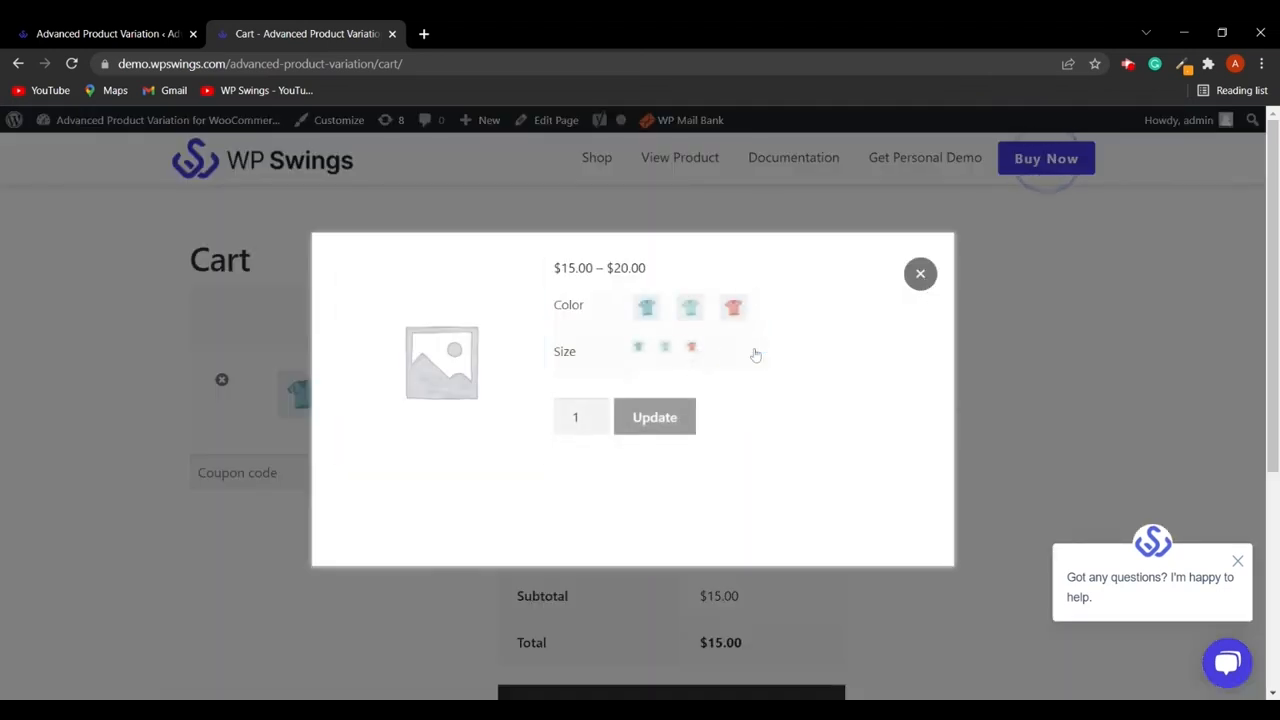
click(688, 311)
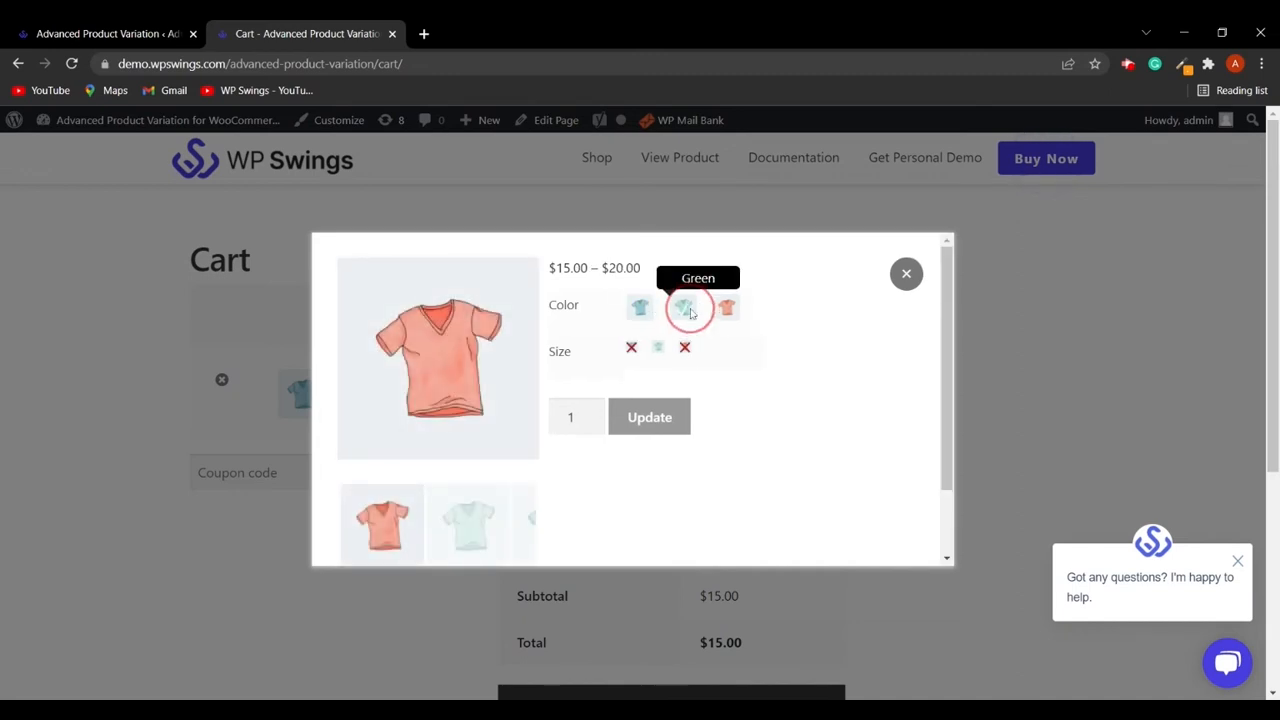
click(657, 349)
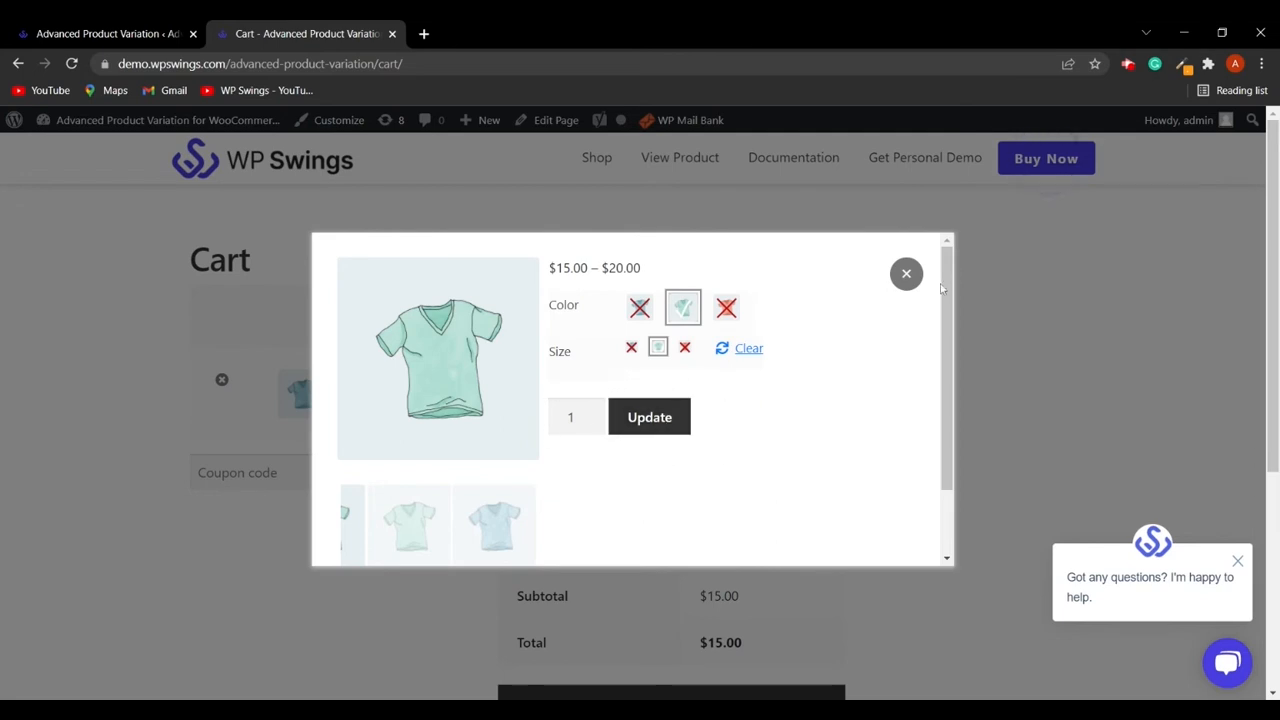
click(906, 273)
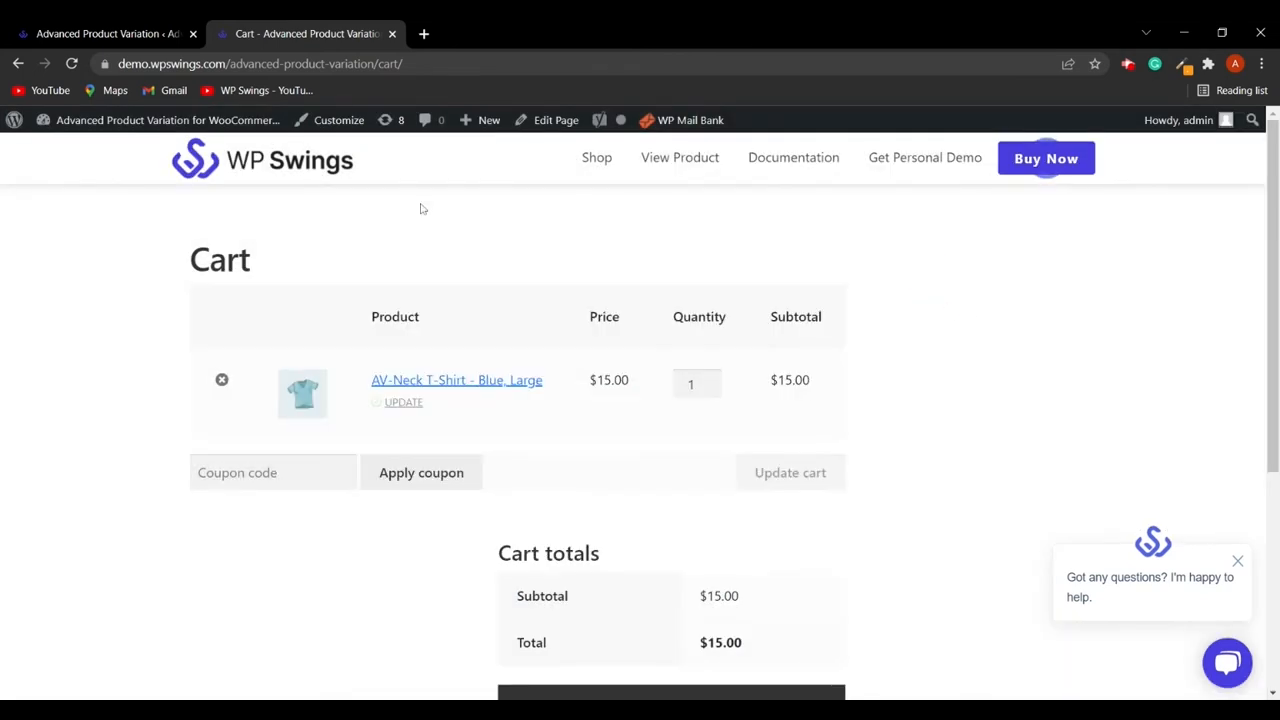
- Back in the advanced settings, enable Product wise variation gallery and Global Size/display
click(36, 32)
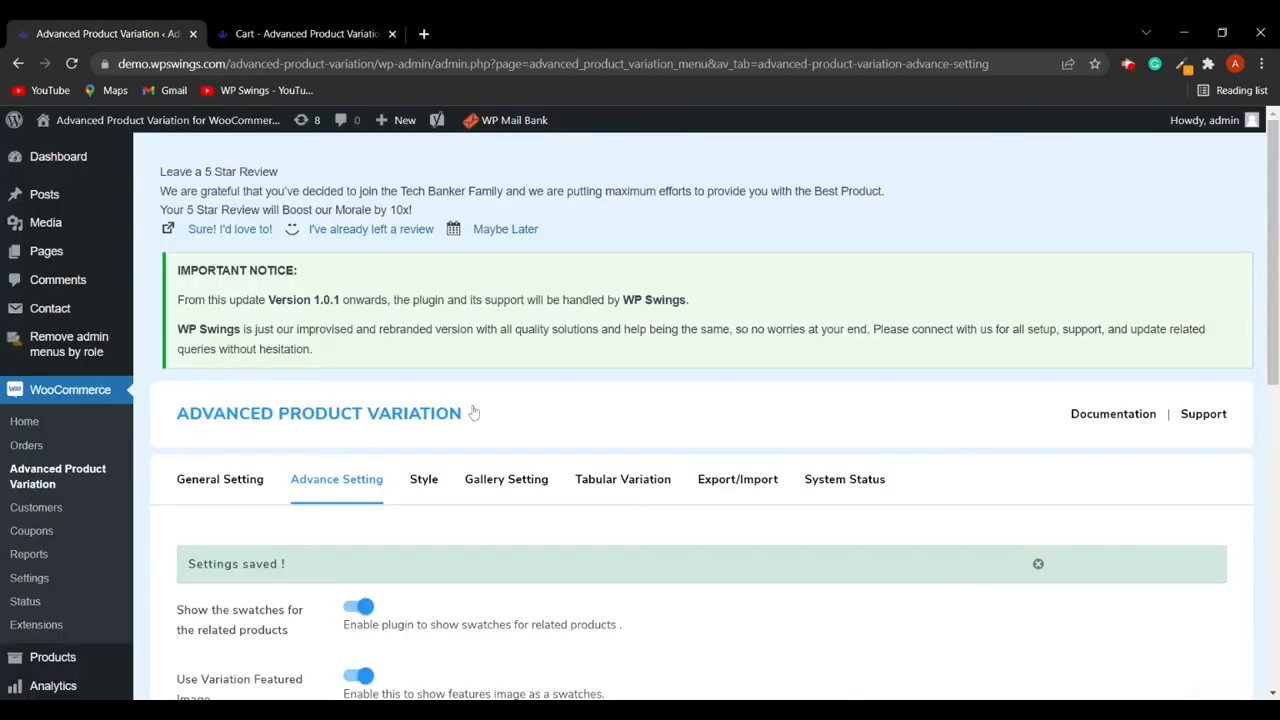
scroll(474, 412, down, 5)
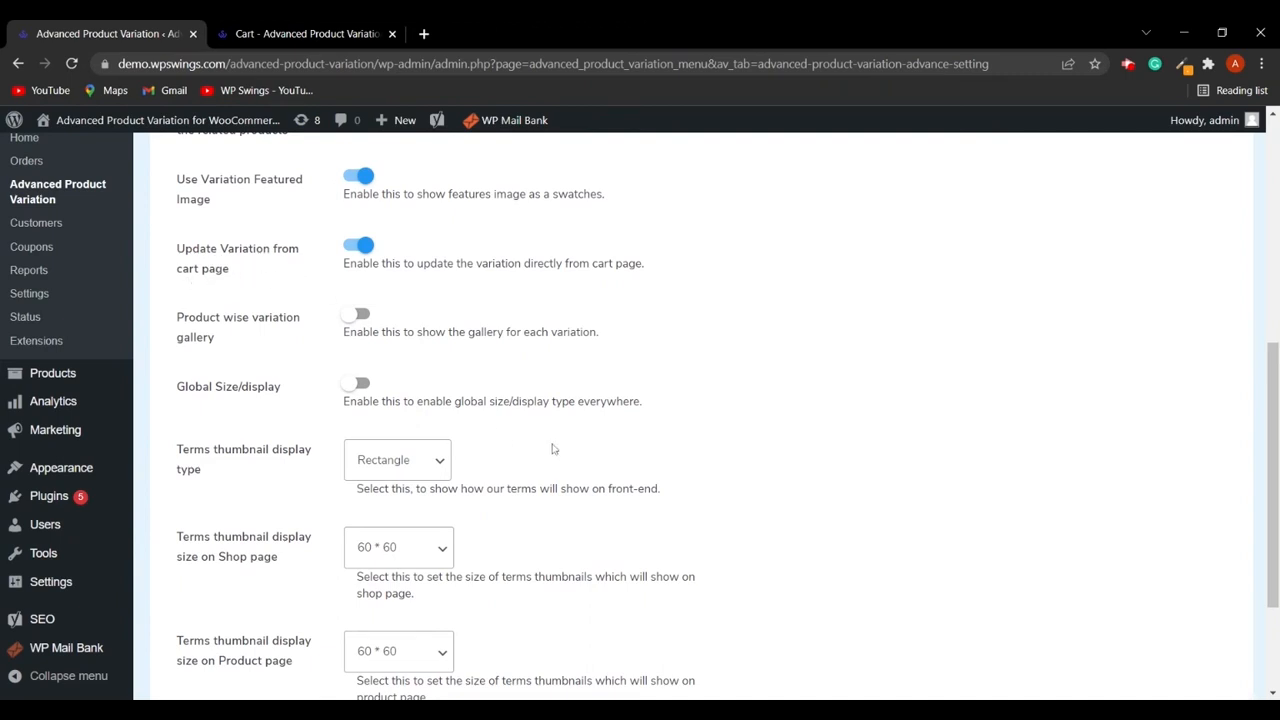
scroll(520, 480, up, 1)
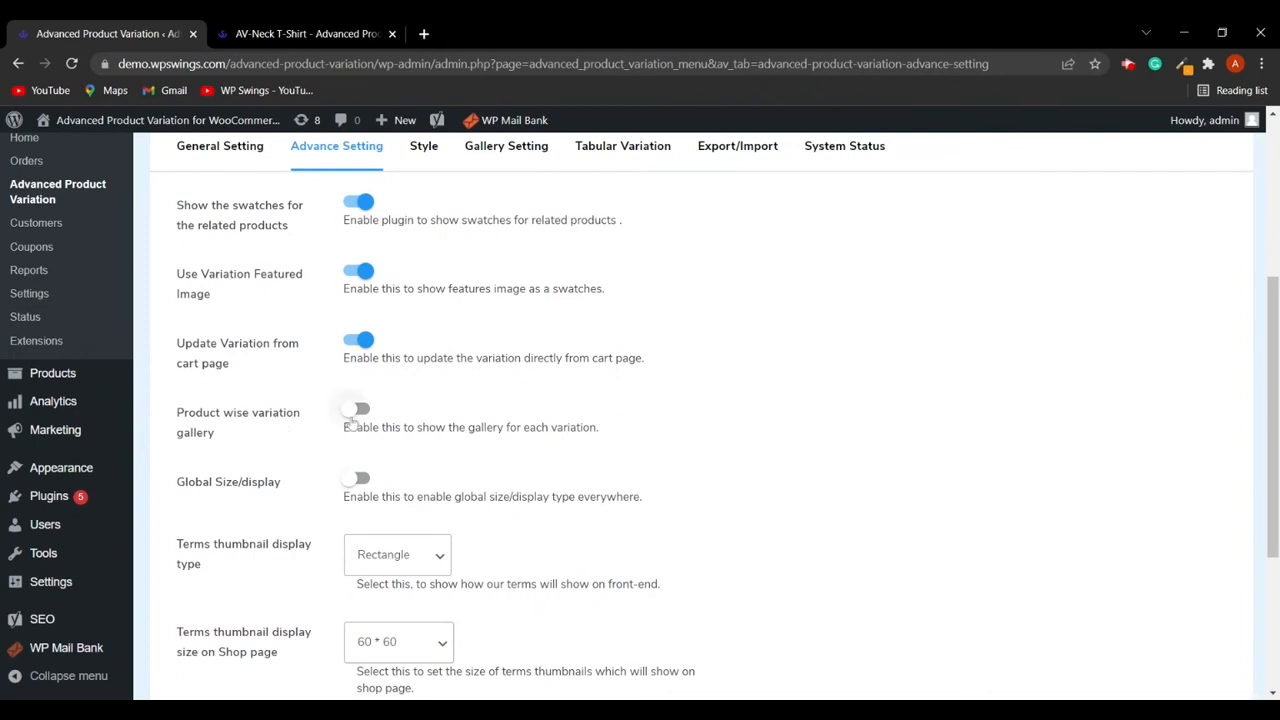
click(361, 409)
scroll(577, 451, down, 1)
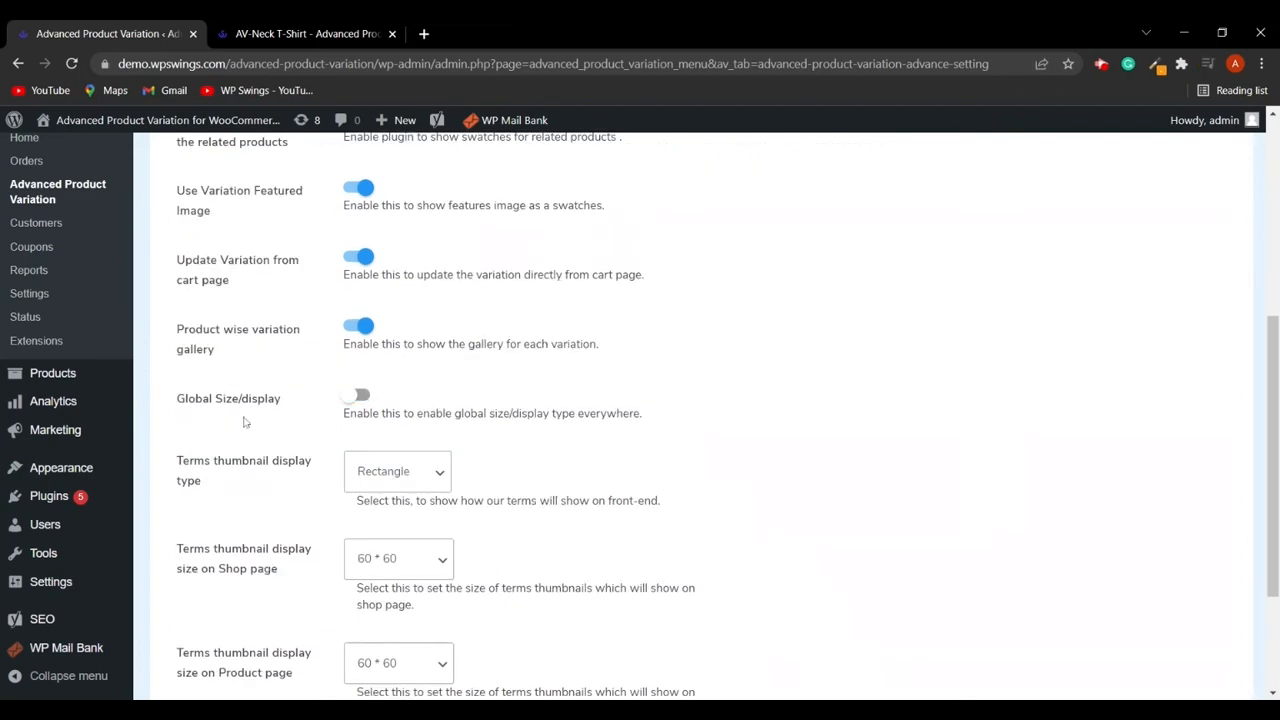
click(362, 397)
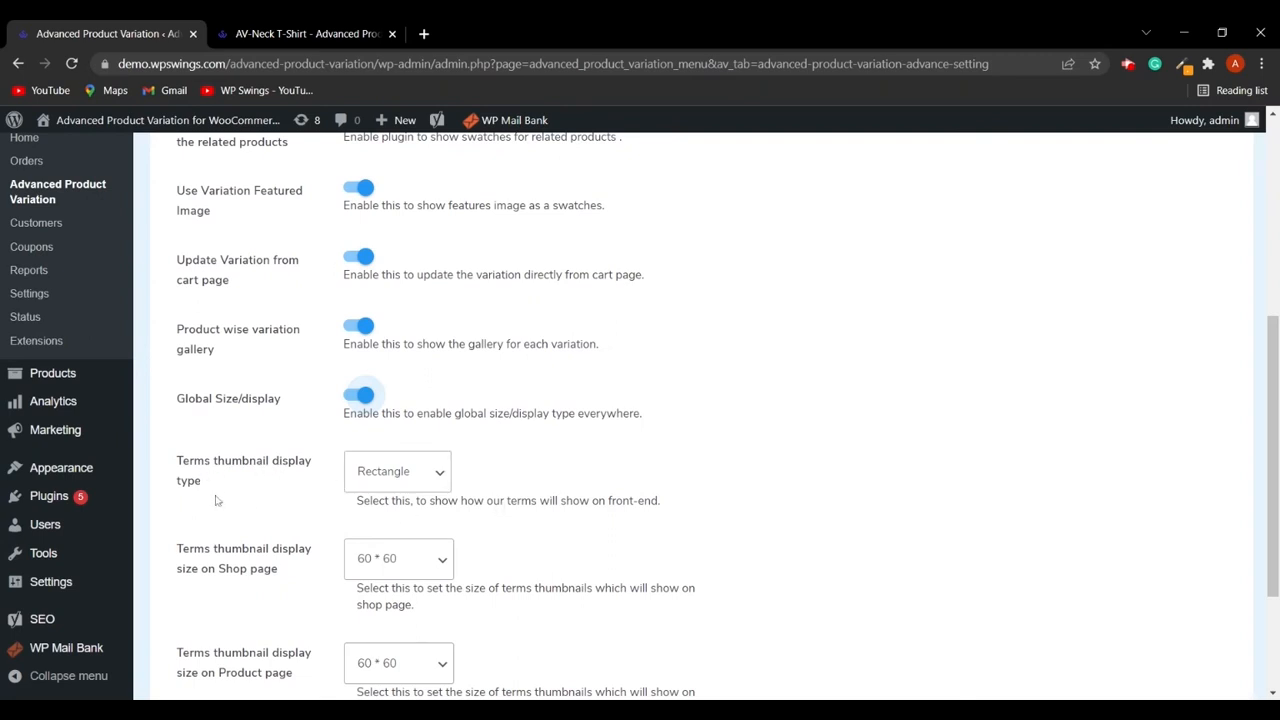
- Set the terms thumbnail display type to Circle, shop page size to 40 * 40, product page size to 20 * 20, and save
scroll(400, 460, down, 1)
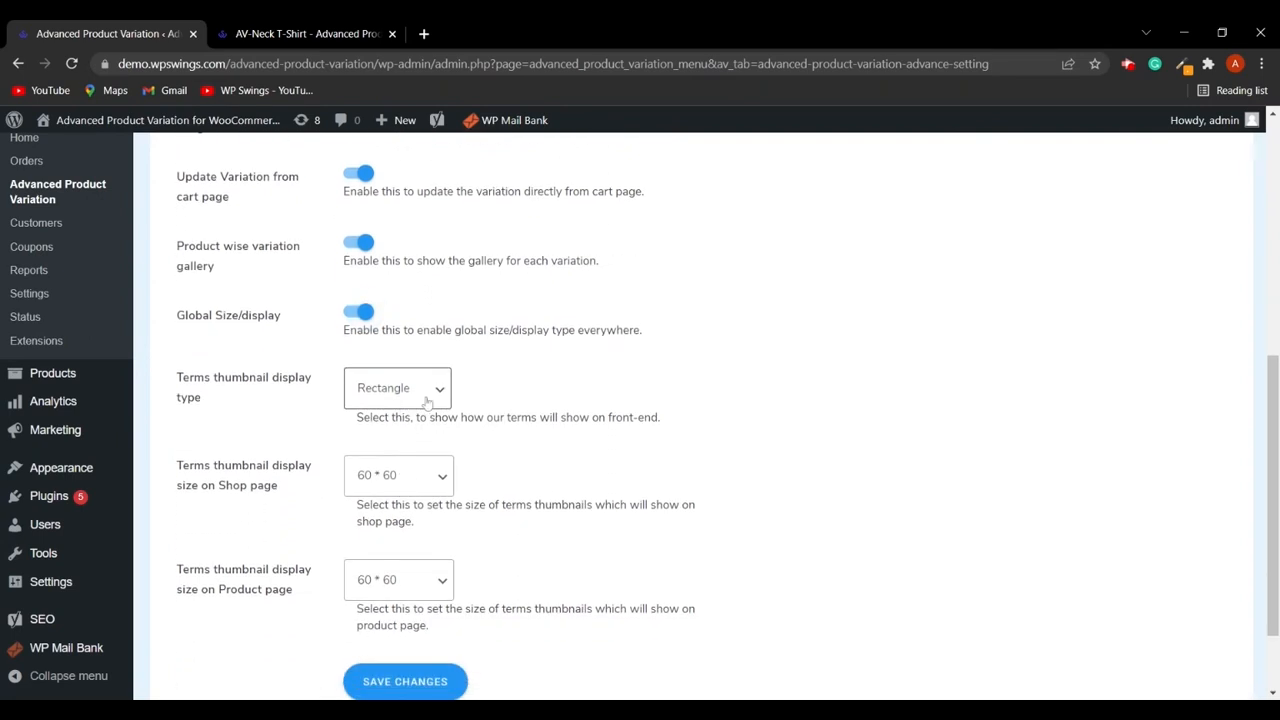
mouse_move(116, 402)
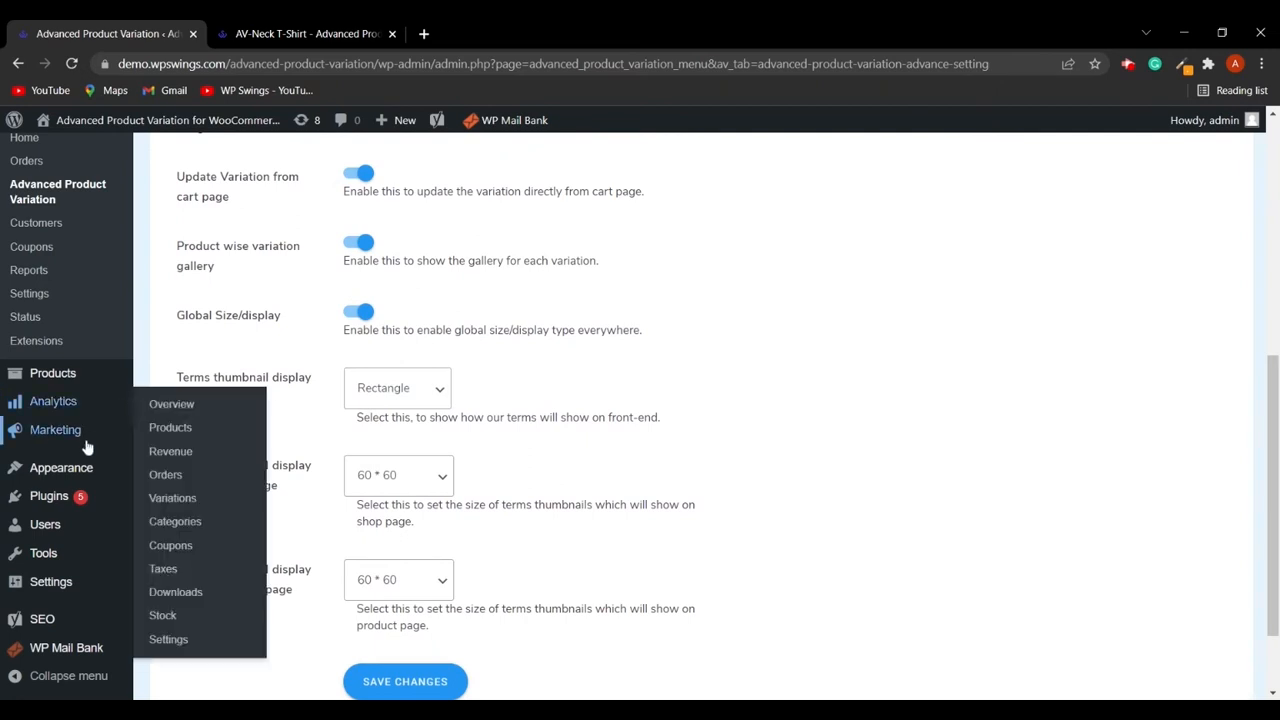
mouse_move(84, 378)
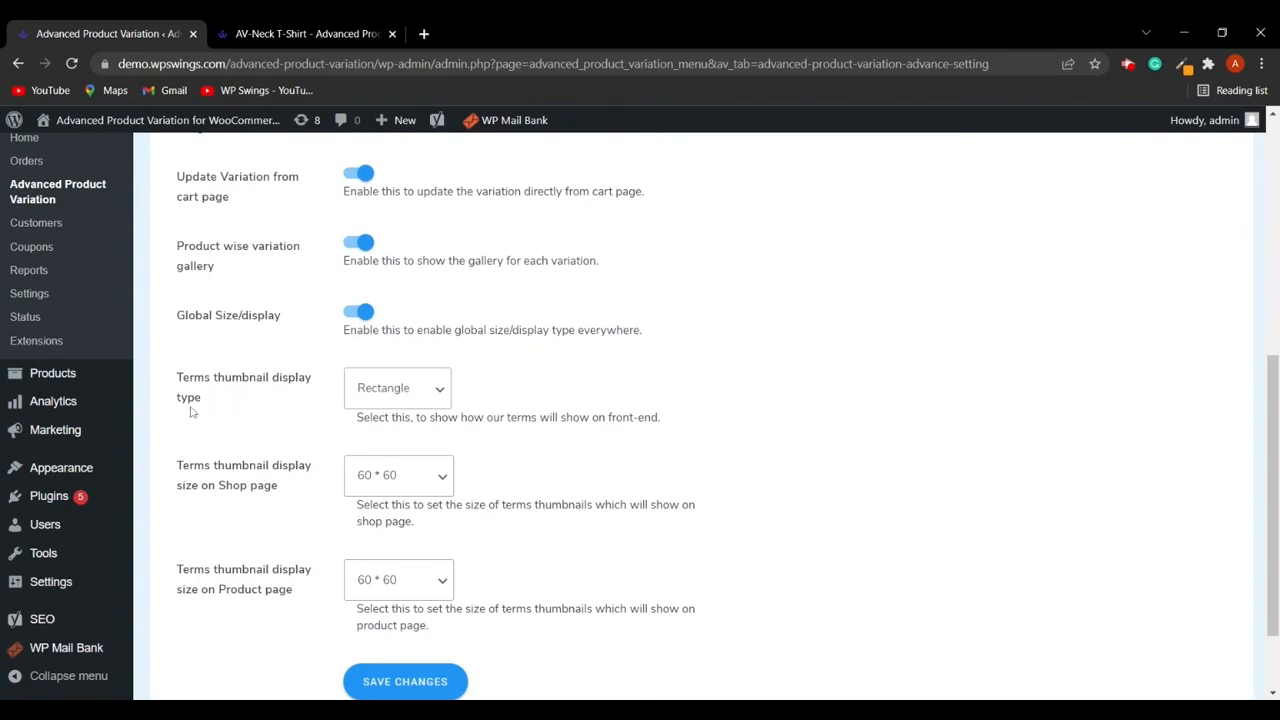
click(385, 430)
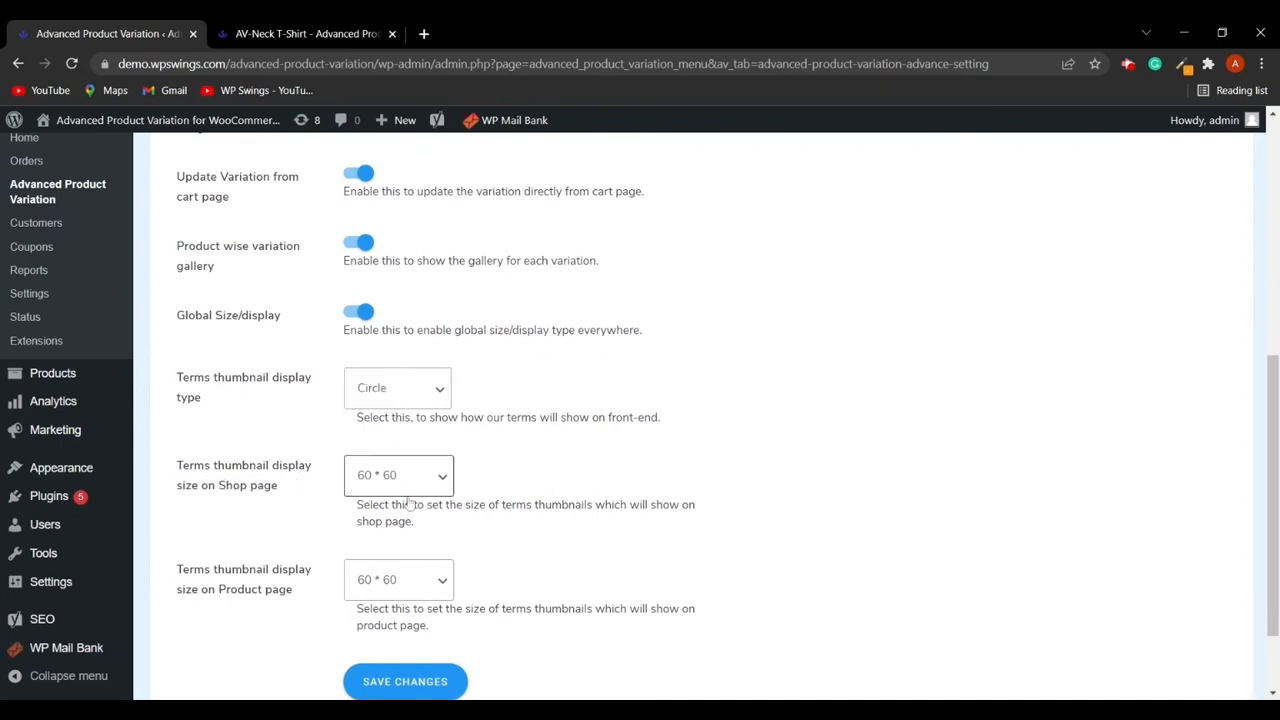
click(402, 536)
scroll(618, 527, down, 2)
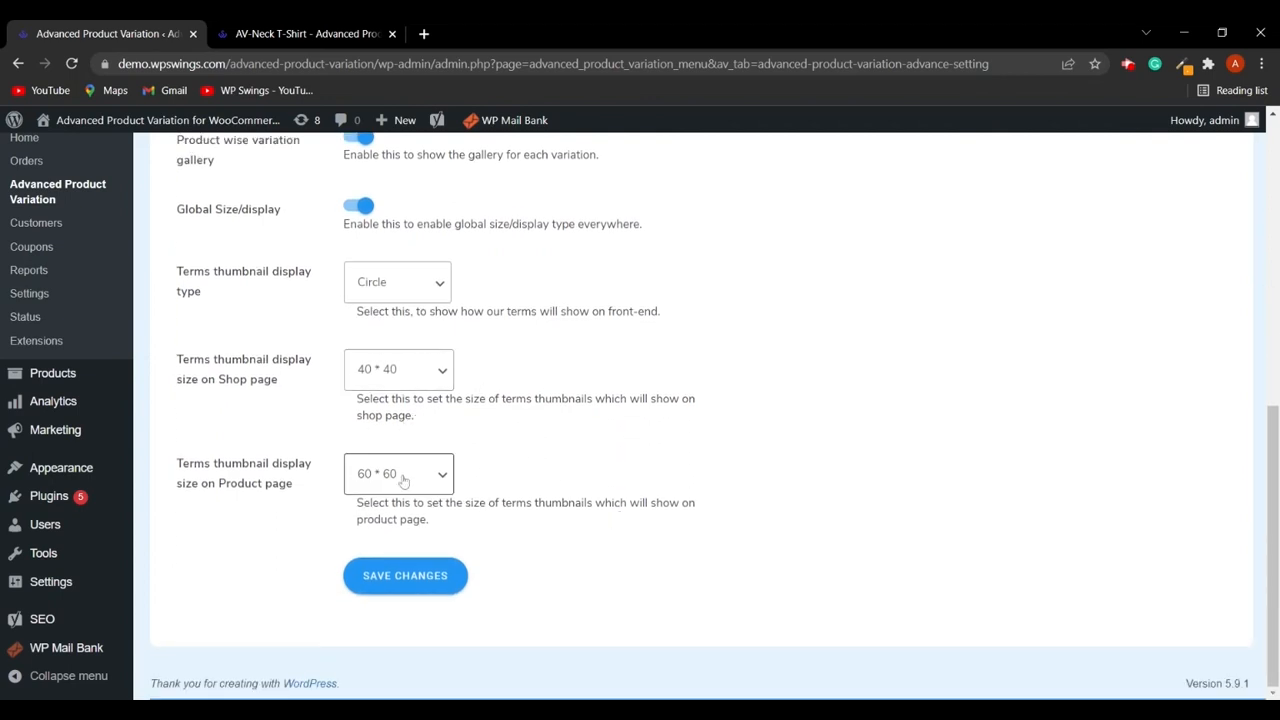
click(396, 531)
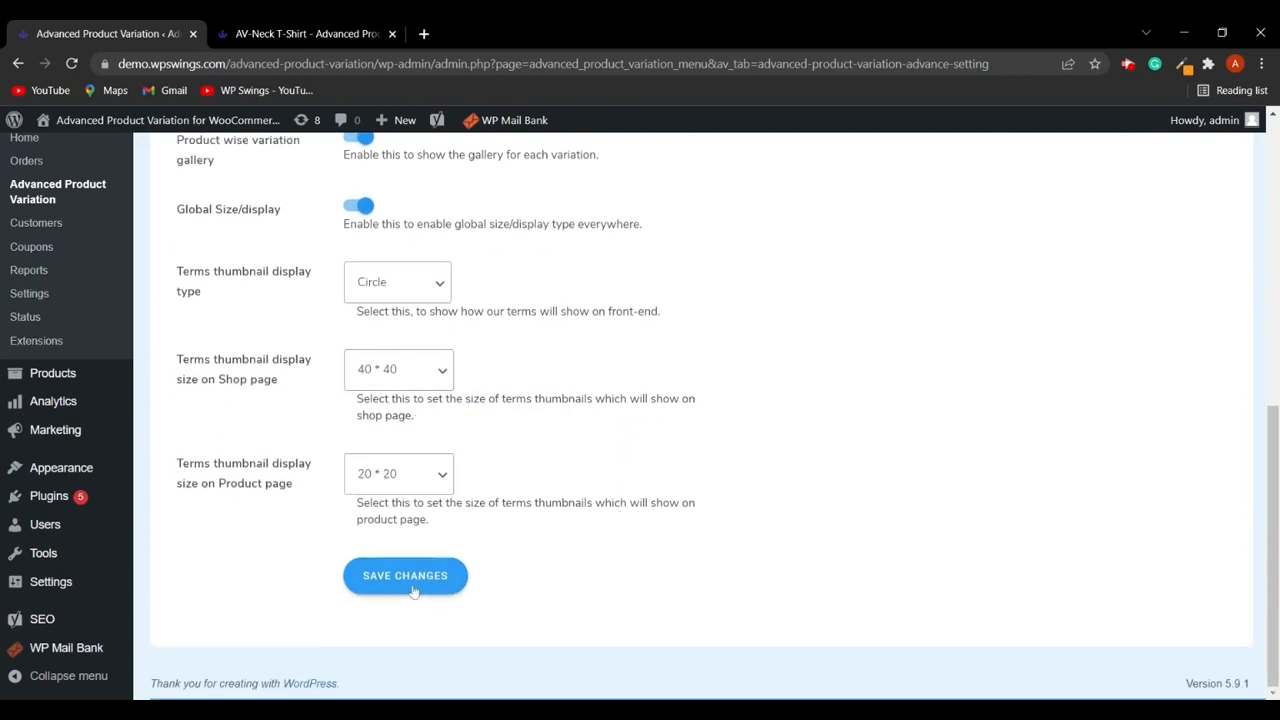
click(424, 580)
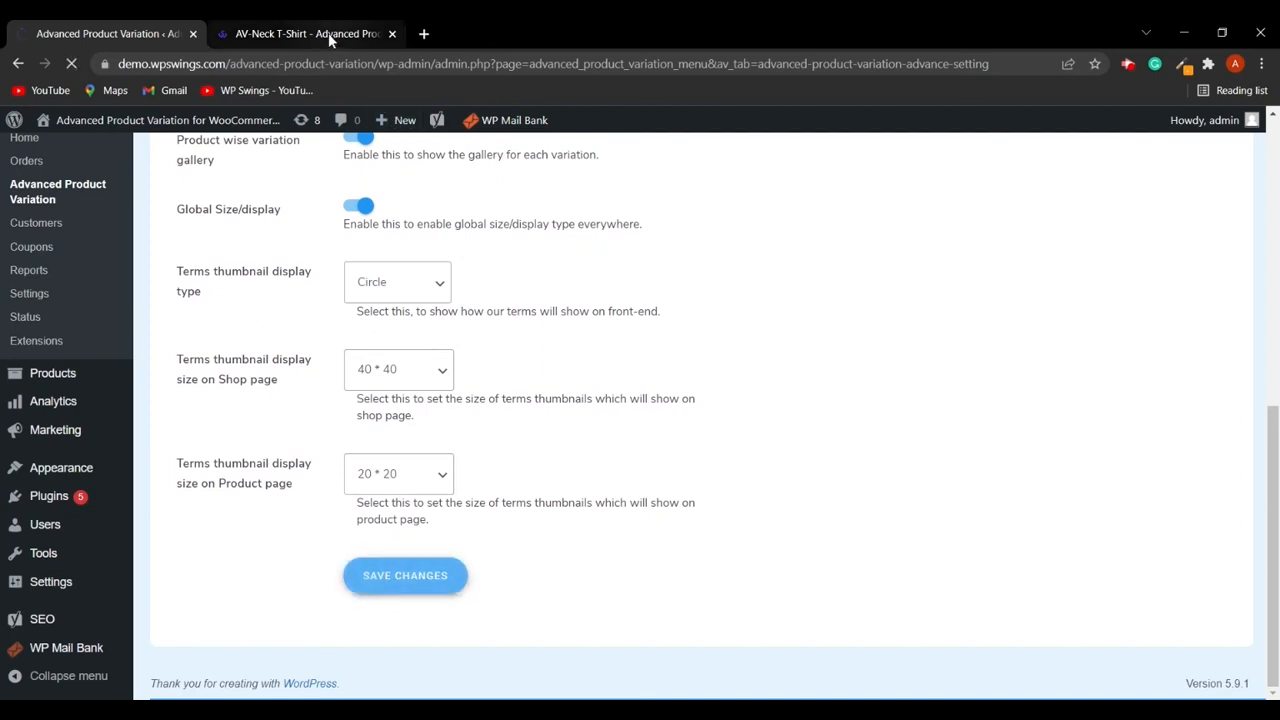
- Reload the product page, open the shop, and expand the AV-Neck T-Shirt's variations to review the swatches
click(300, 33)
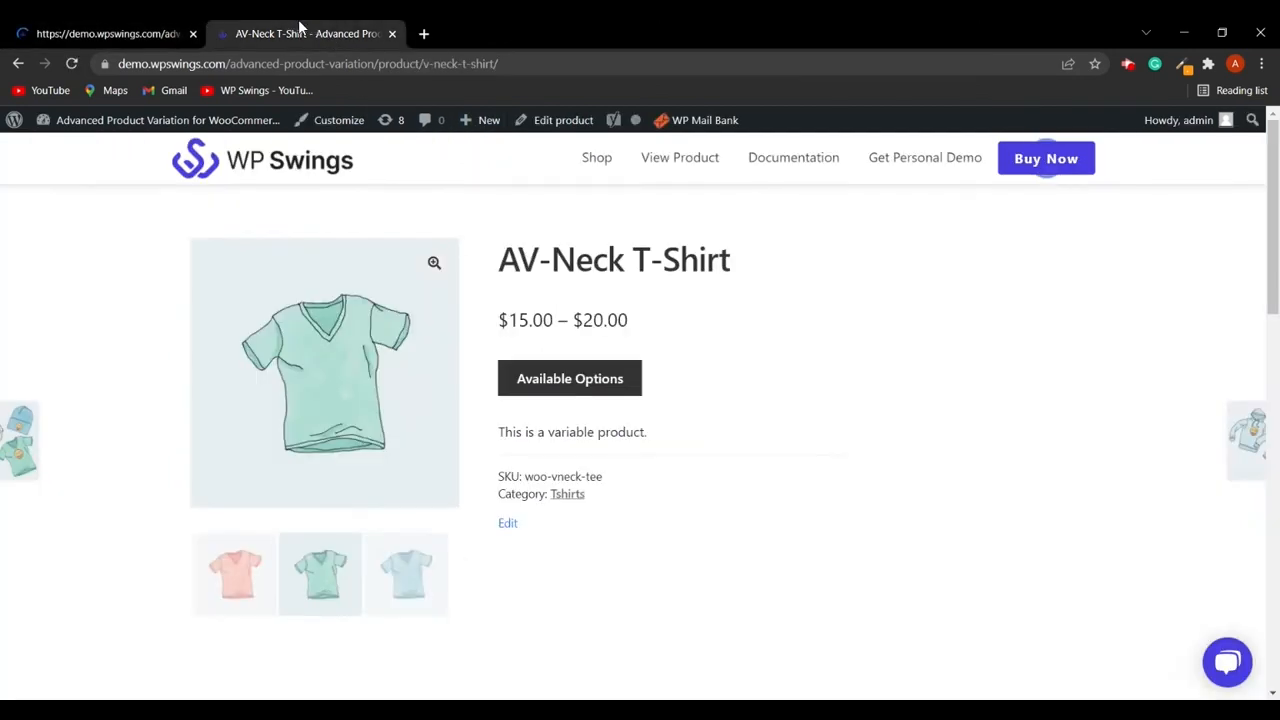
click(86, 62)
click(594, 160)
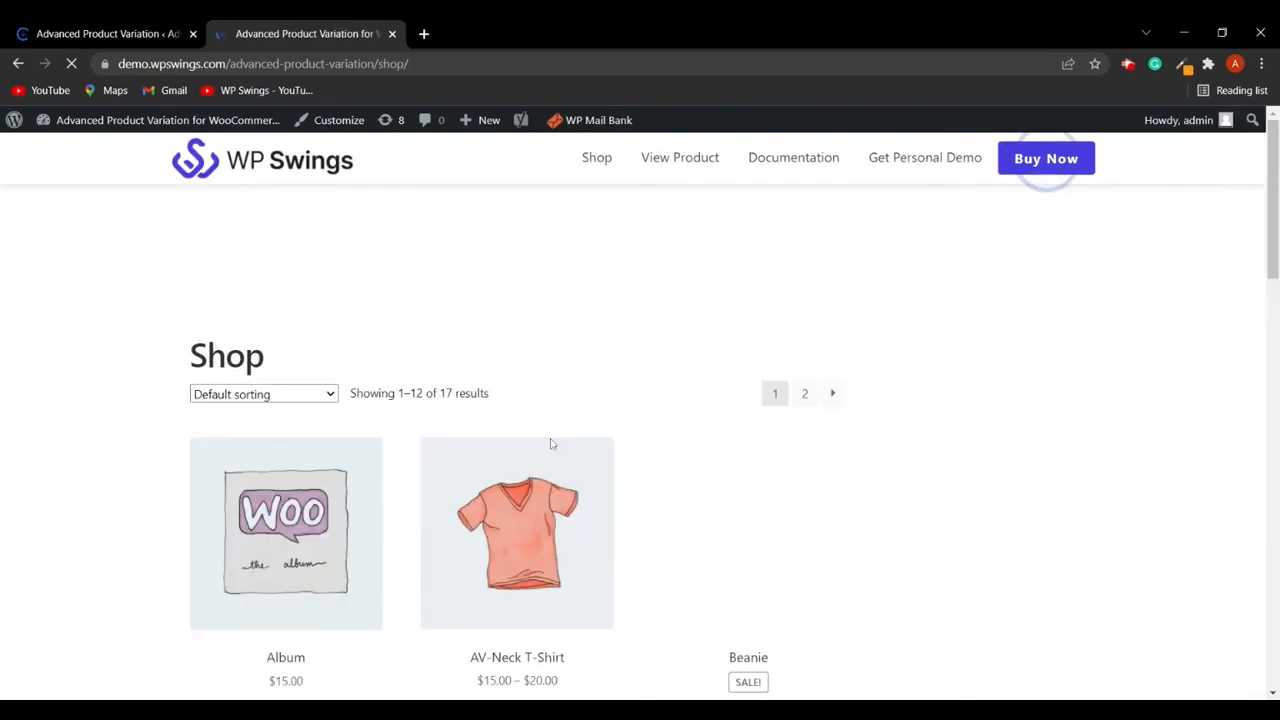
scroll(549, 443, down, 3)
click(521, 476)
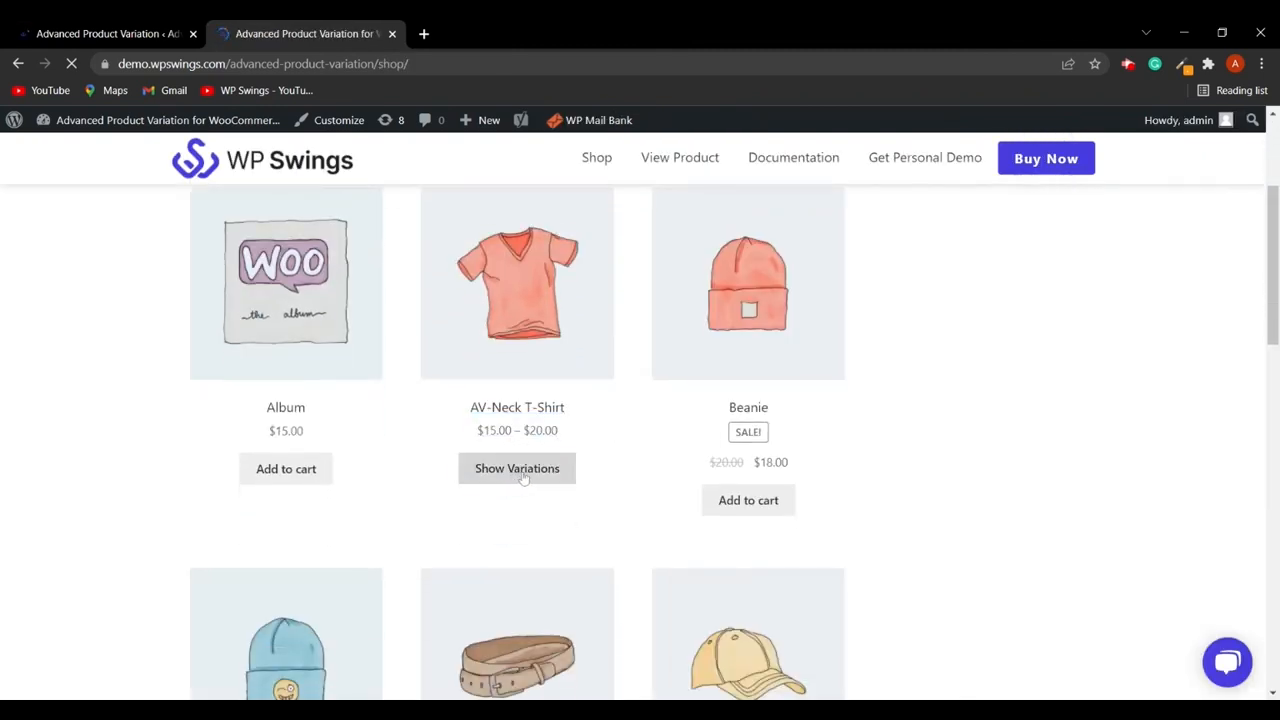
scroll(595, 462, down, 1)
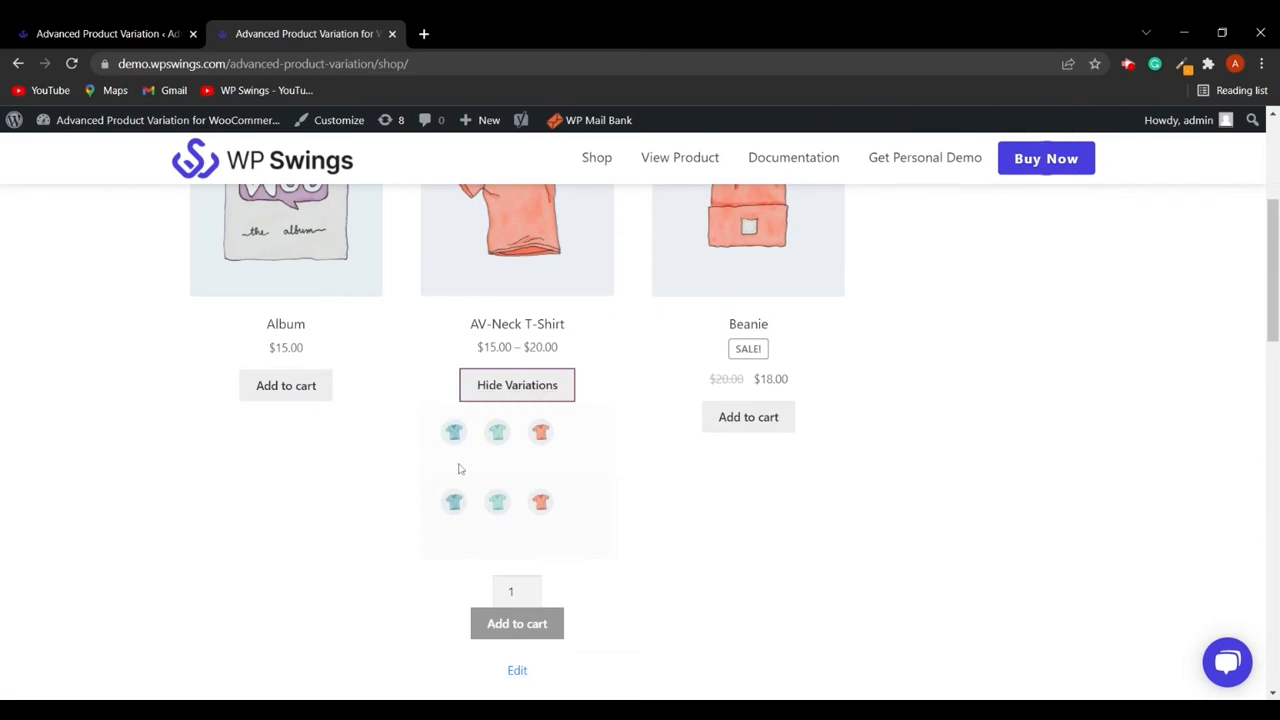
- Disable Global Size/display in the advanced settings and save the changes
click(97, 25)
scroll(545, 480, down, 5)
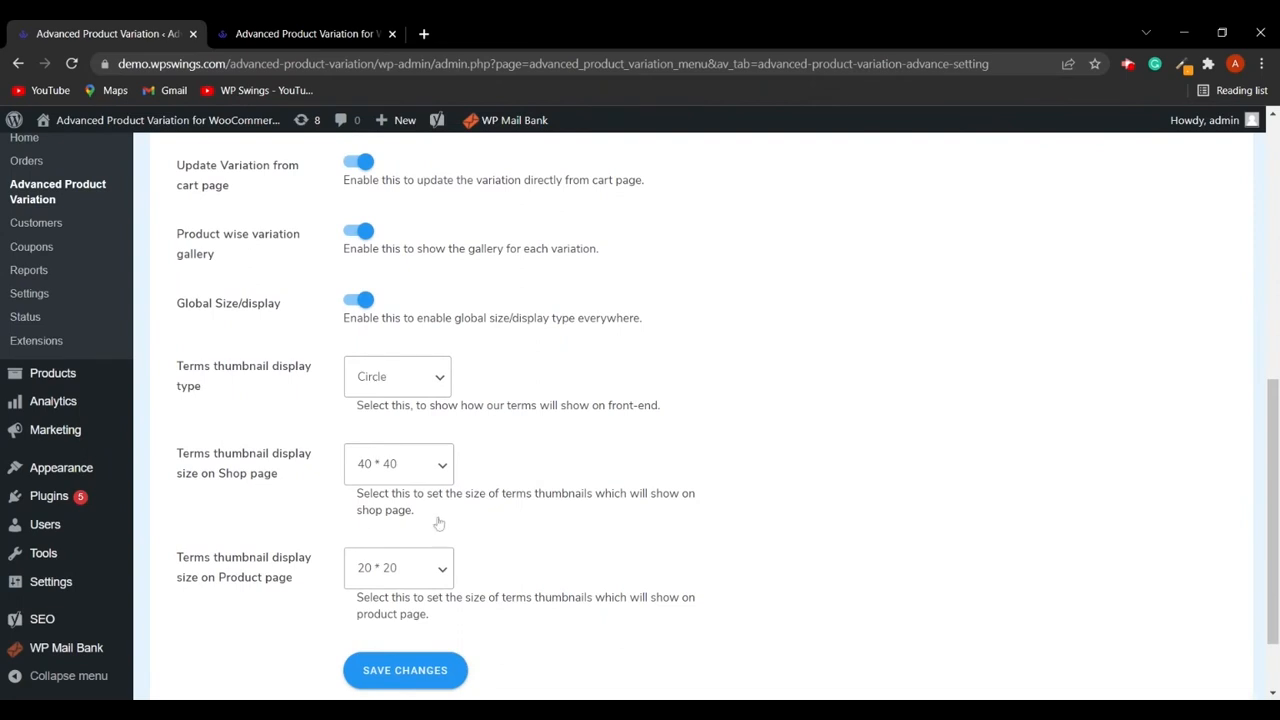
click(358, 300)
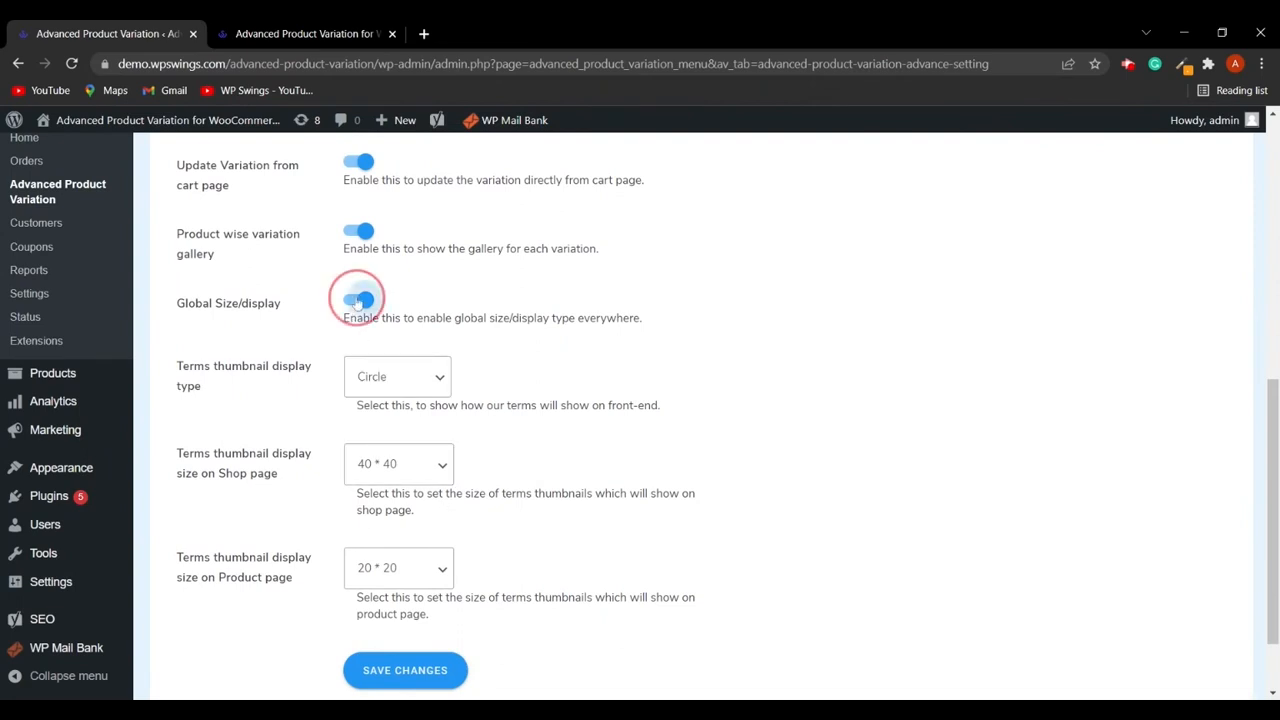
scroll(517, 420, down, 2)
click(430, 572)
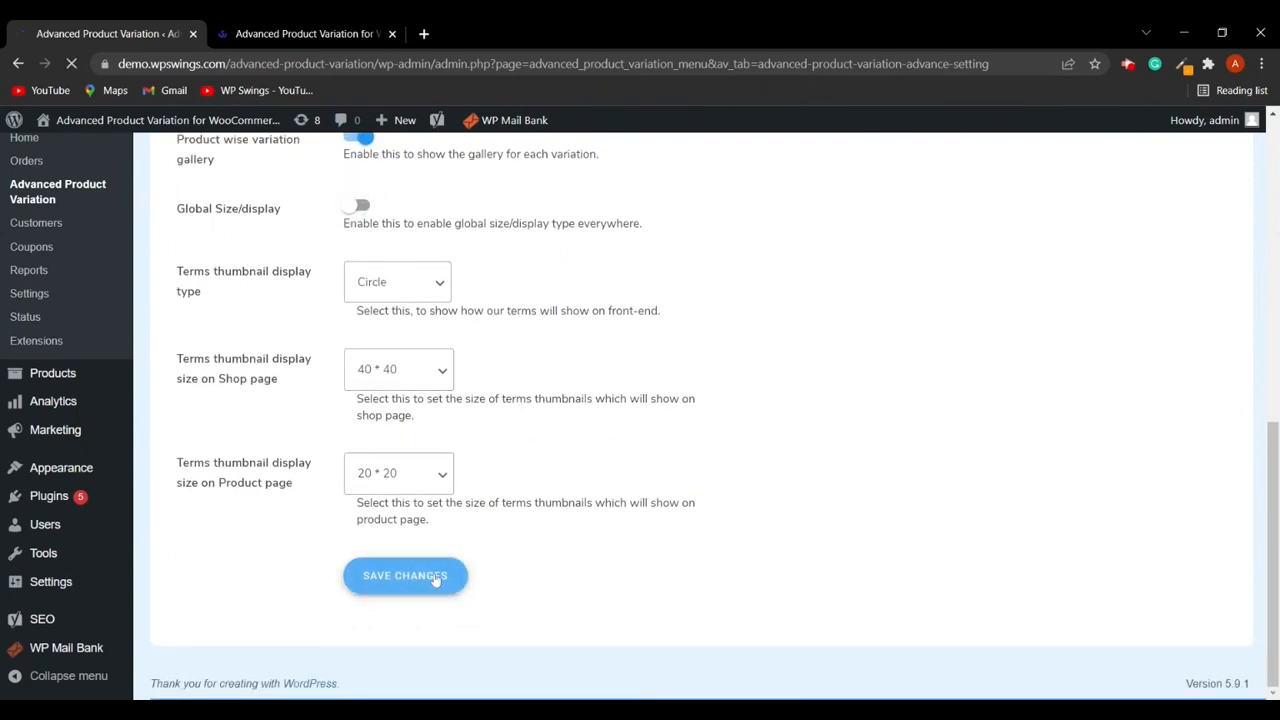
- Check the shop page and return to the advanced settings to review them
click(325, 33)
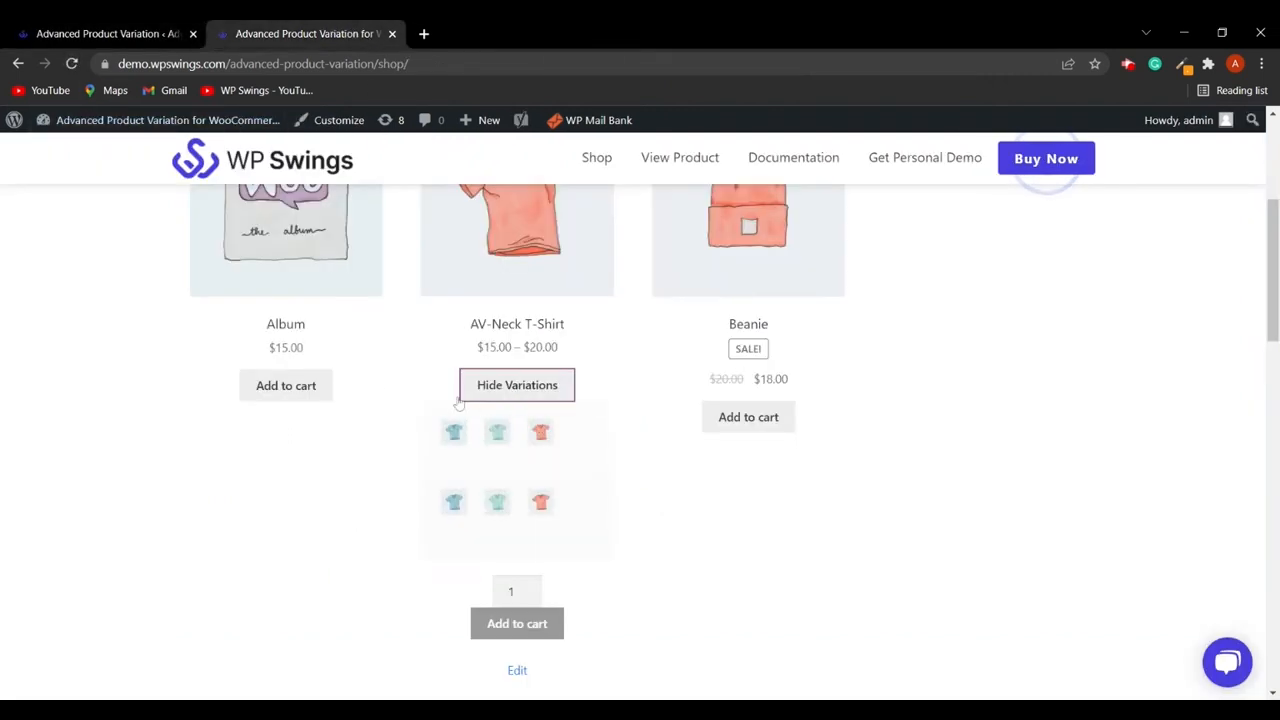
click(76, 27)
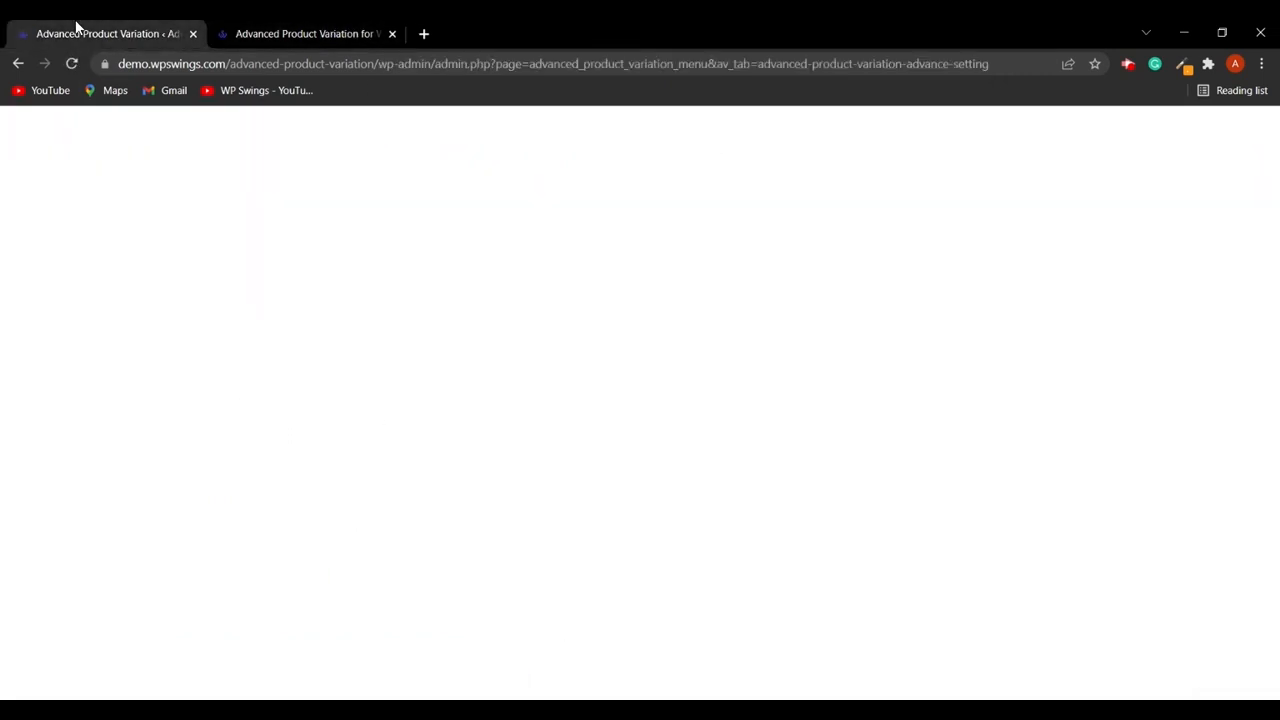
scroll(589, 510, down, 4)
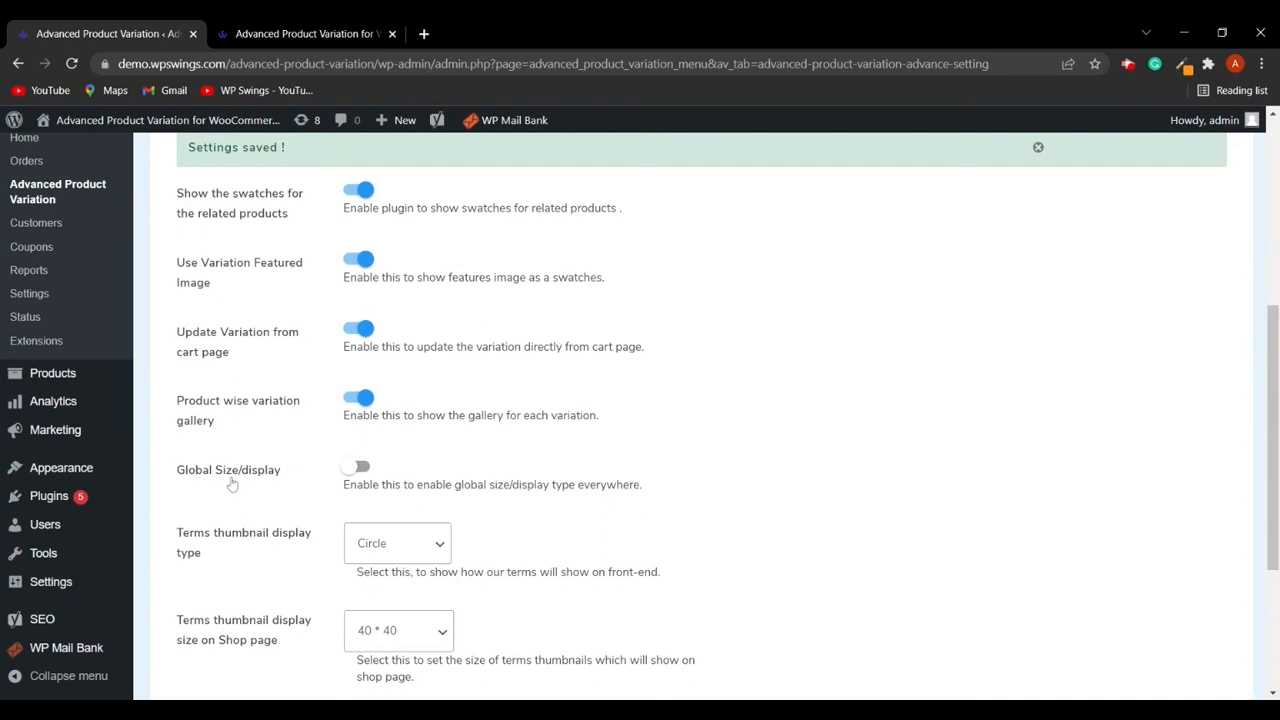
- Enable Global Size/display in the advanced settings and save the changes
click(362, 467)
scroll(380, 468, down, 3)
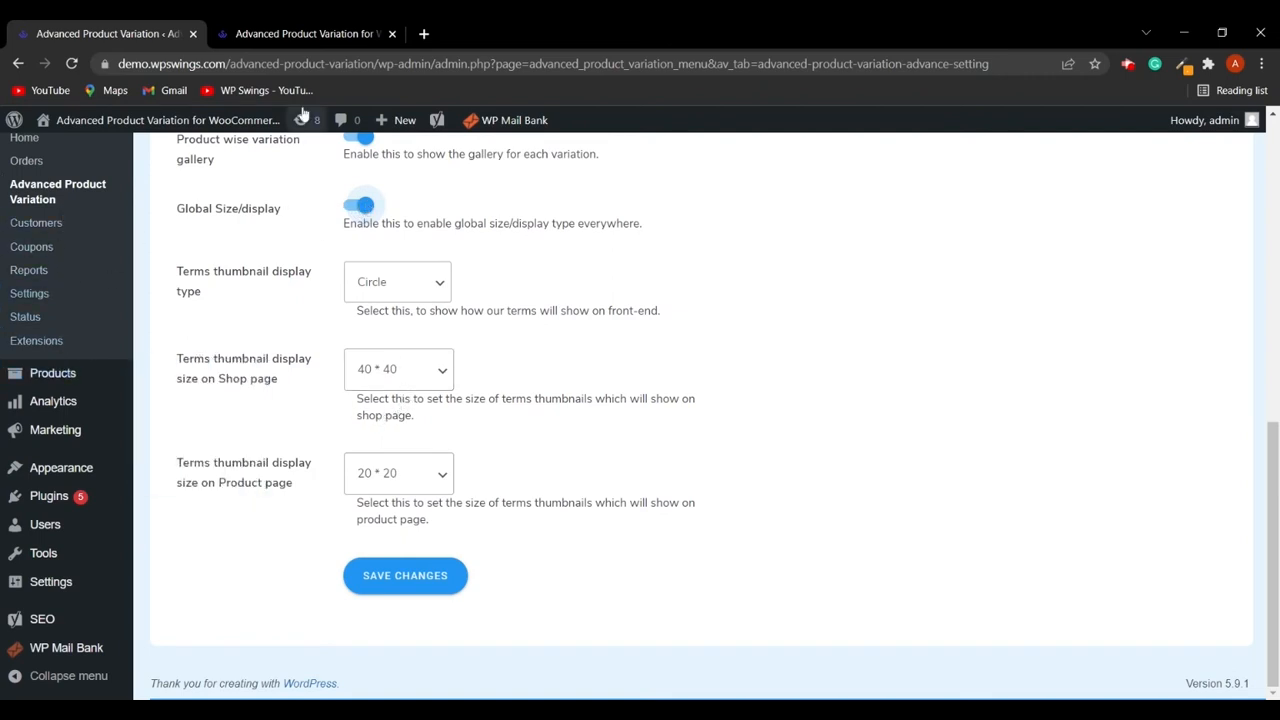
click(427, 580)
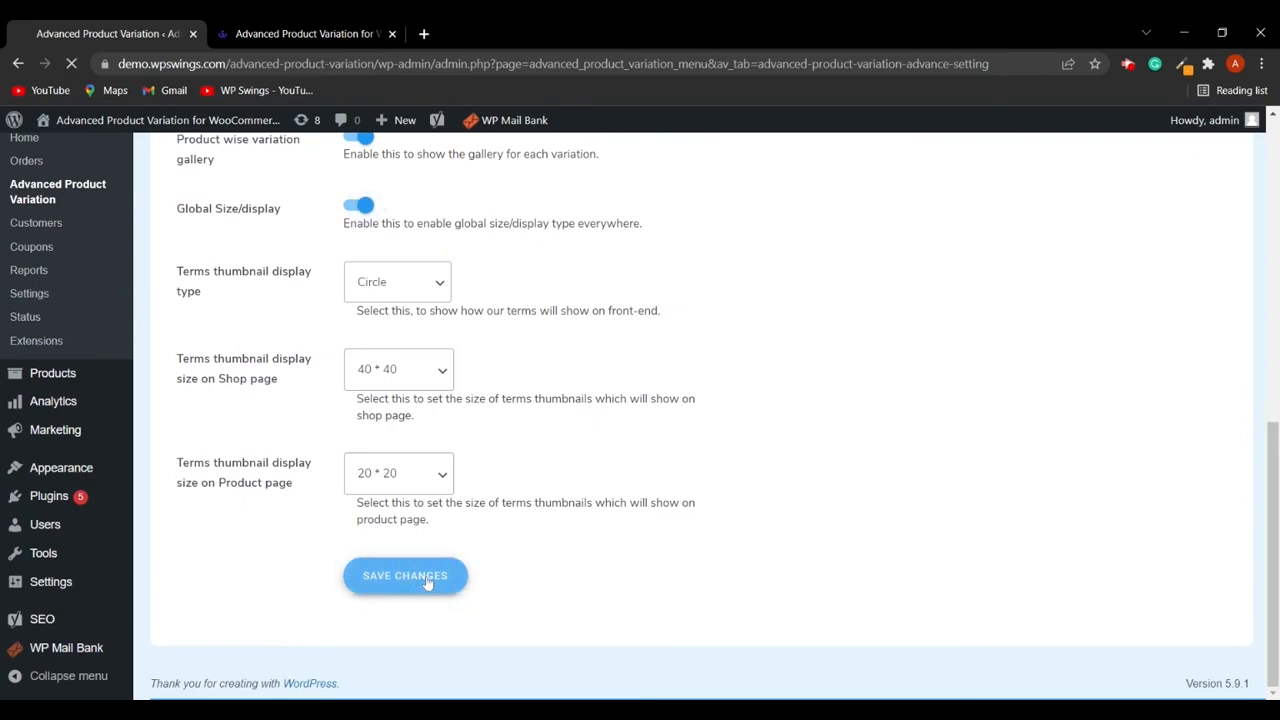
- Reload the shop page to check the AV-Neck T-Shirt swatches, then return to the advanced settings
click(300, 34)
click(72, 63)
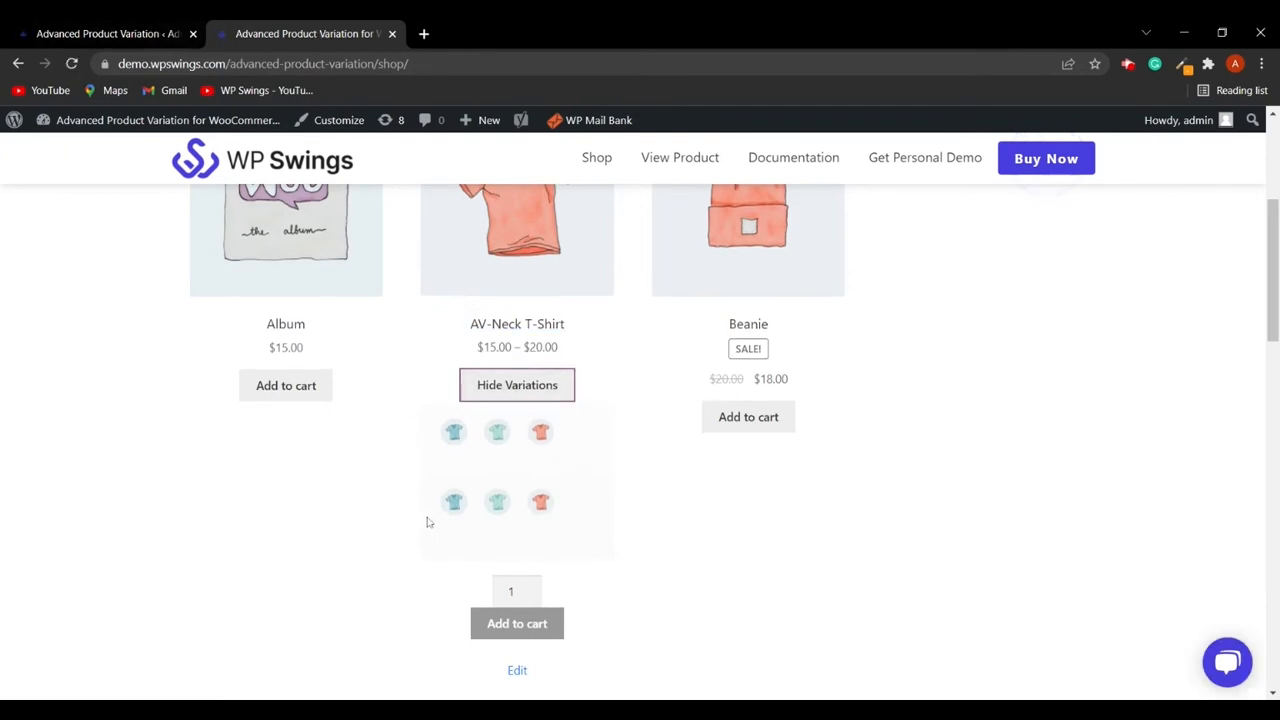
click(110, 34)
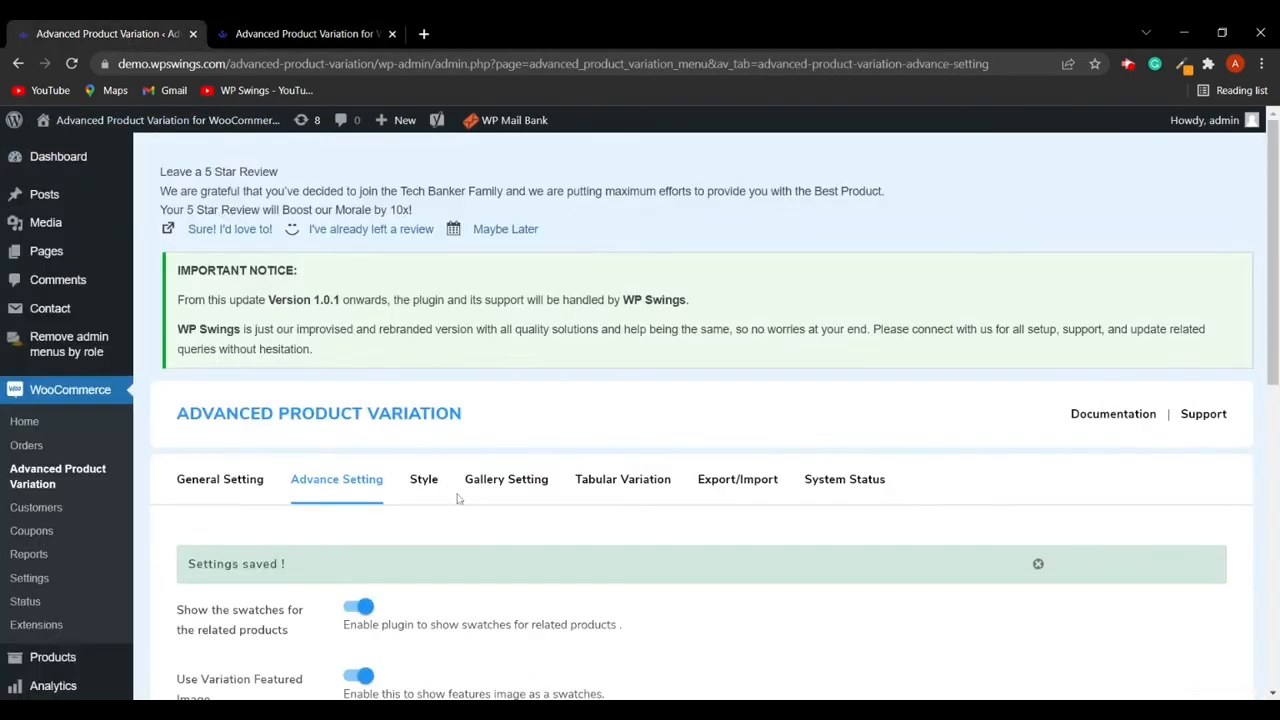
- Set the terms thumbnail display size on the shop page to 60 * 60 and save the changes
scroll(455, 500, down, 7)
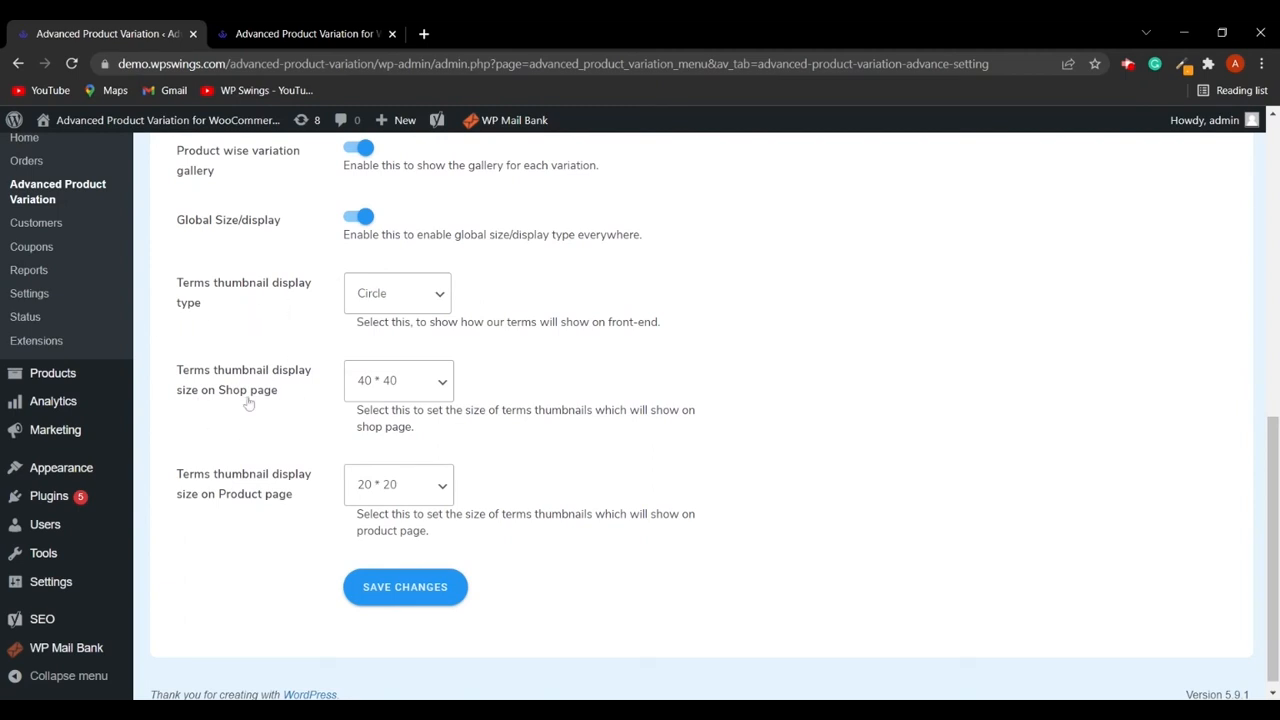
click(401, 381)
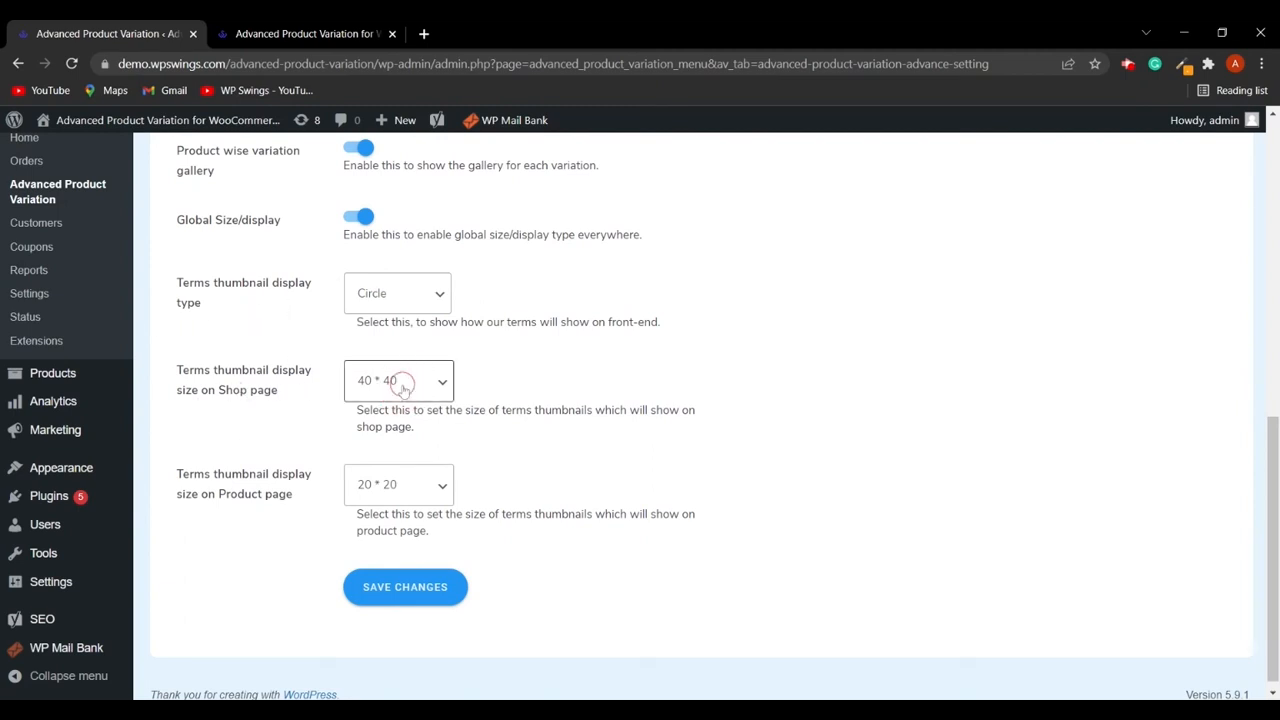
click(414, 486)
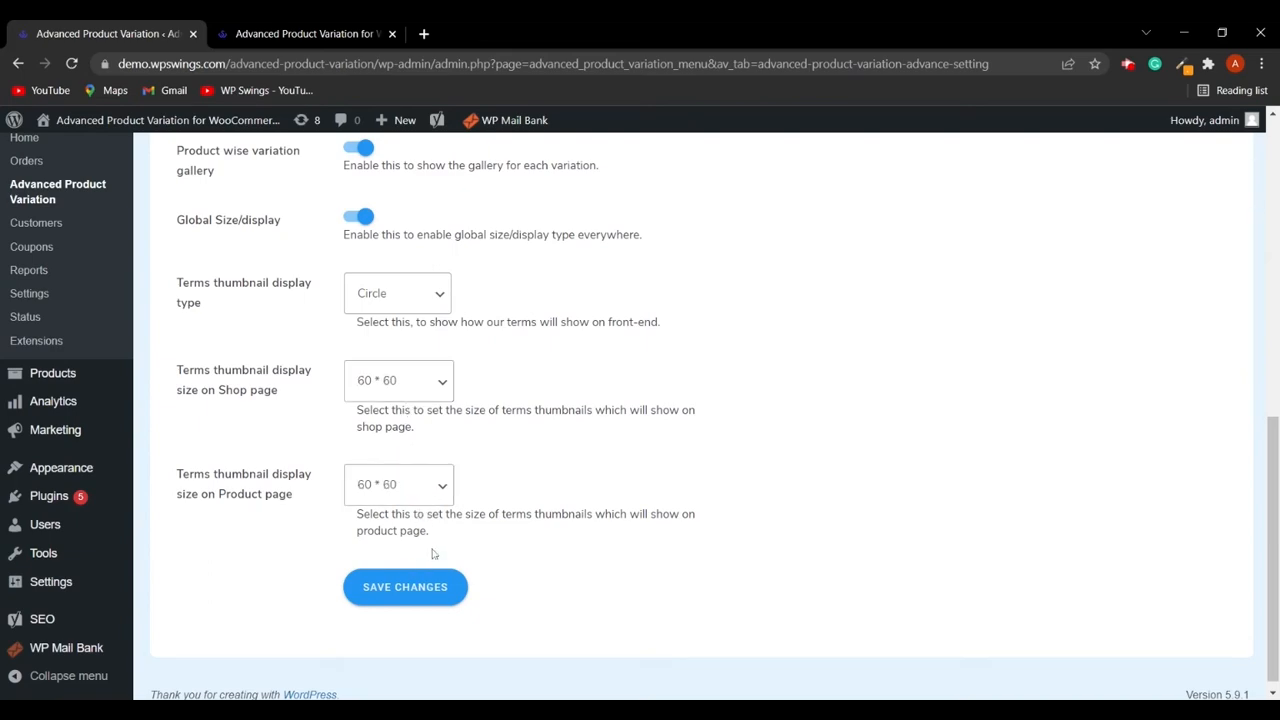
scroll(561, 514, down, 3)
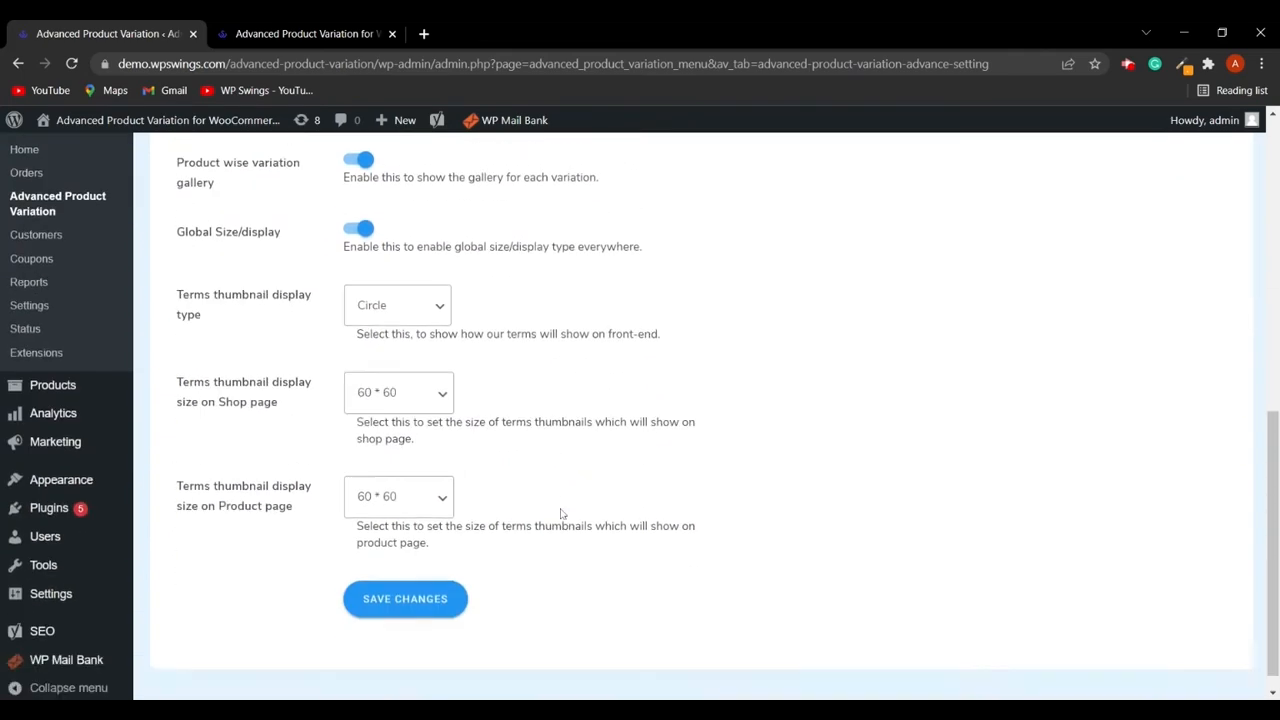
click(414, 577)
- Scroll through the advanced settings to review the saved options
scroll(671, 552, up, 7)
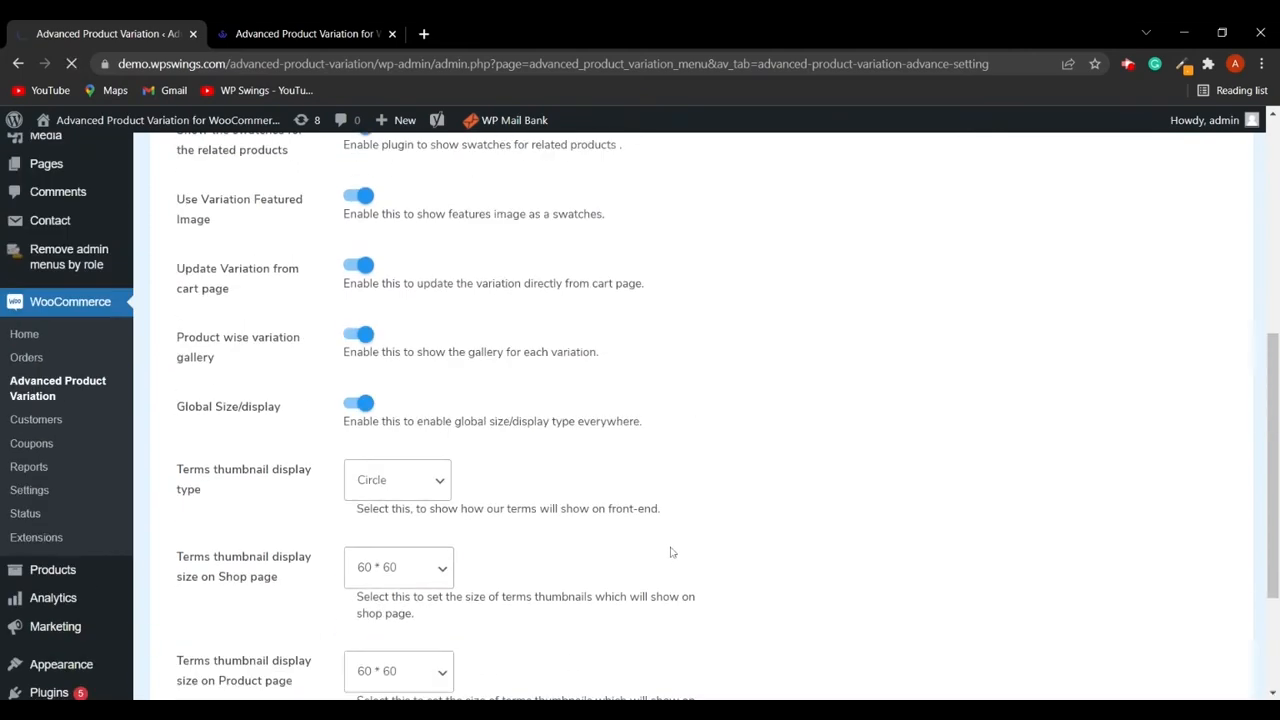
scroll(516, 477, down, 4)
scroll(515, 477, down, 3)
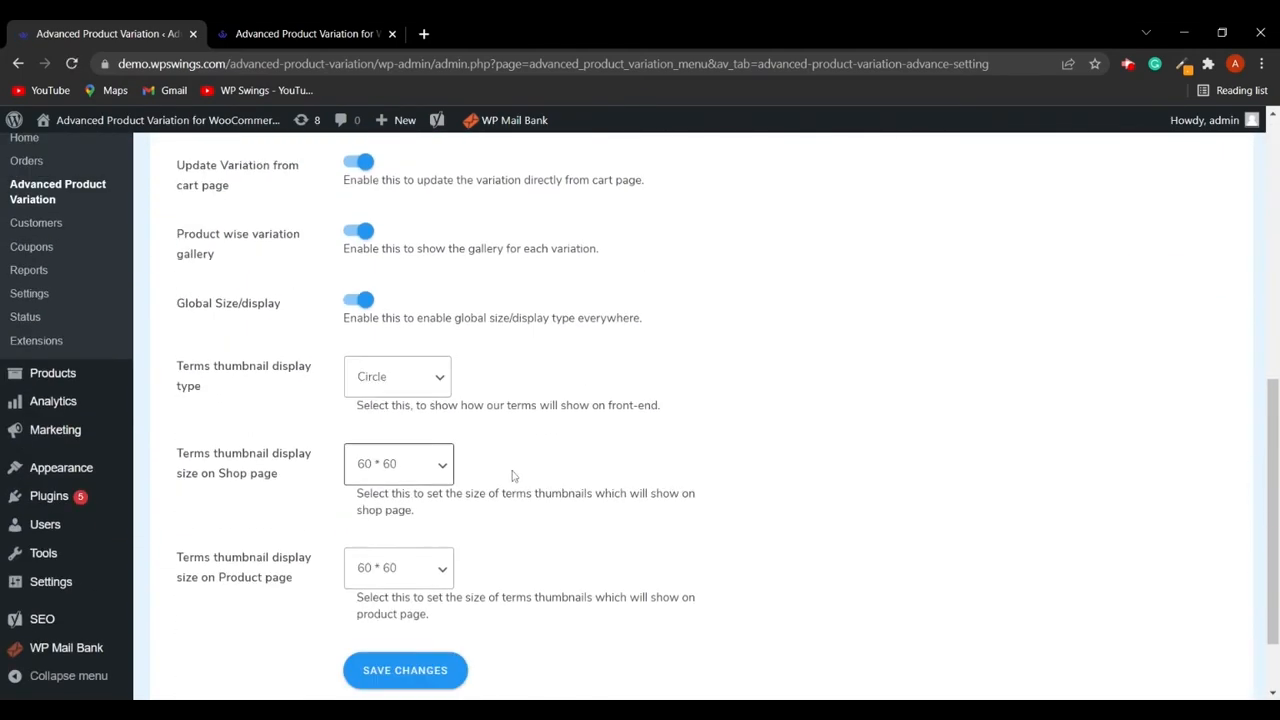
scroll(515, 477, up, 3)
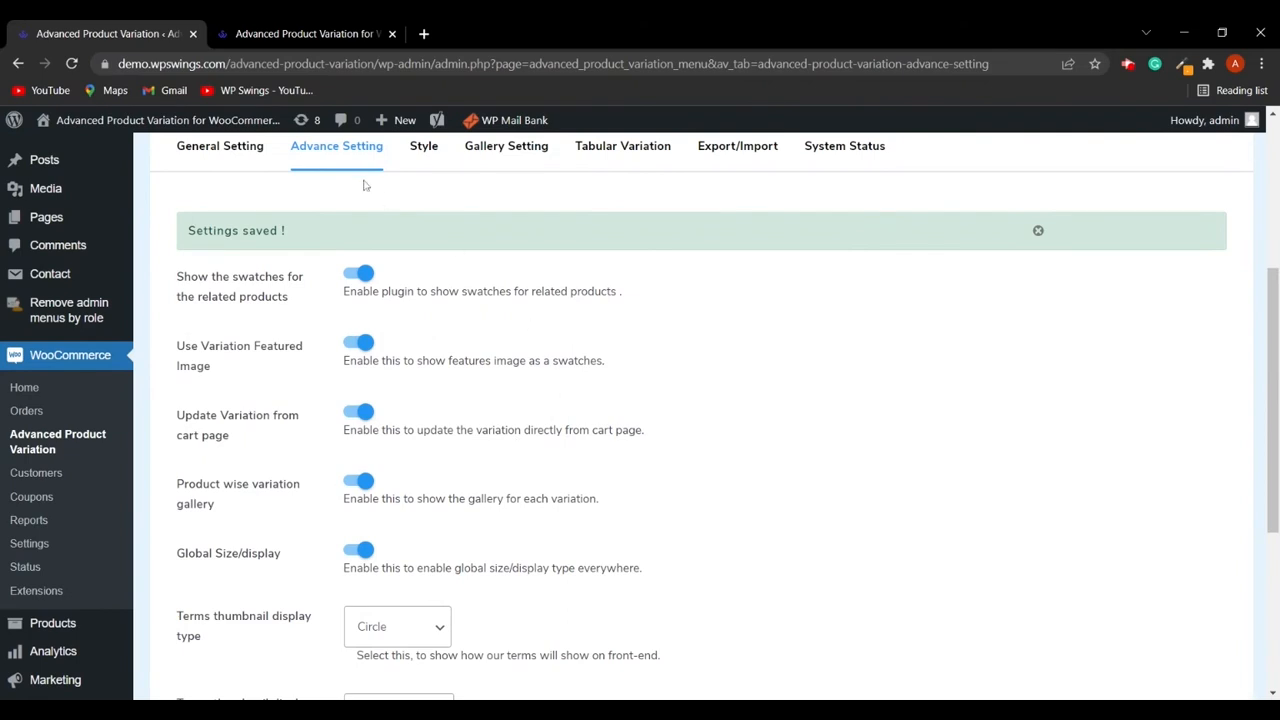
scroll(615, 497, down, 2)
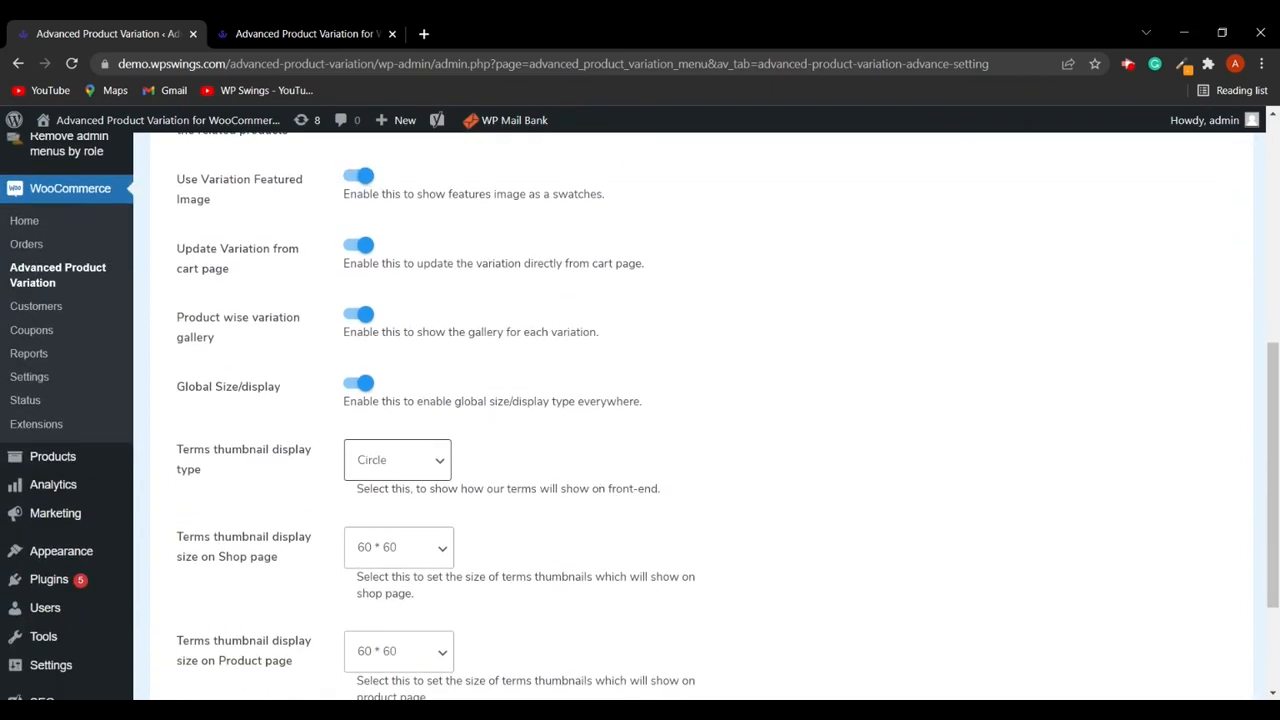
scroll(516, 451, down, 2)
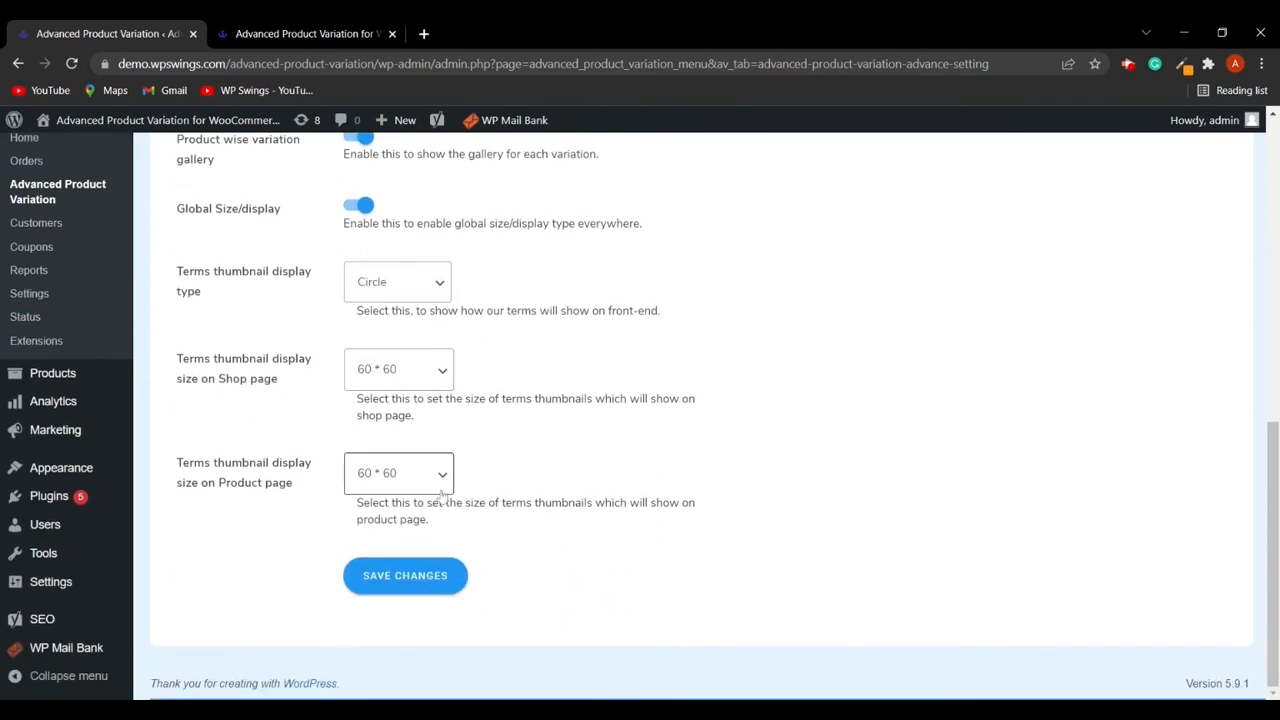
scroll(420, 488, up, 3)
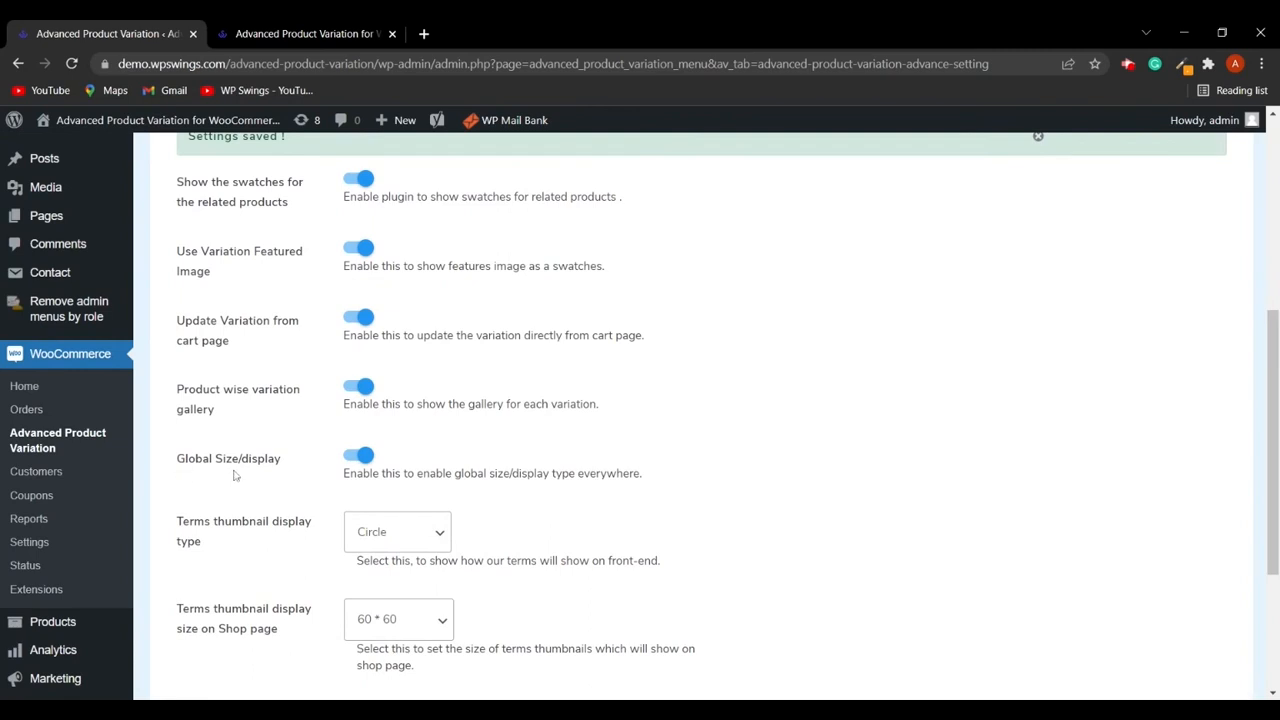
scroll(362, 484, up, 2)
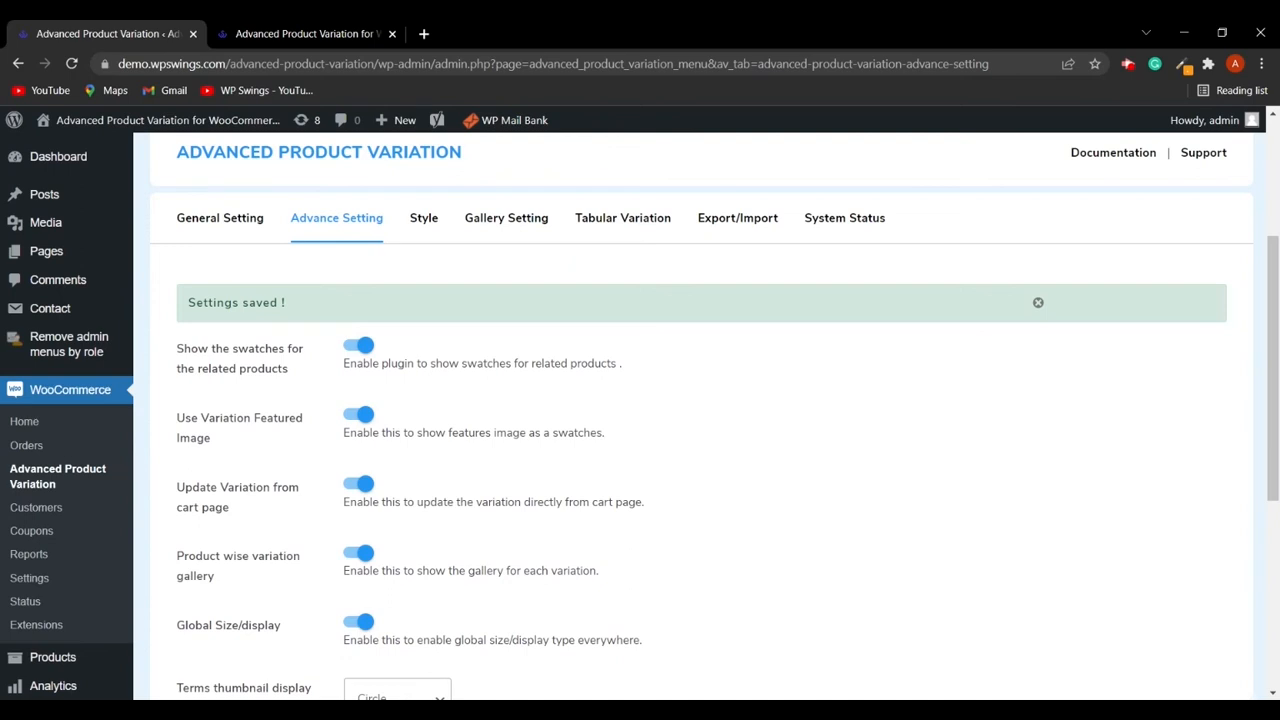
scroll(535, 494, up, 2)
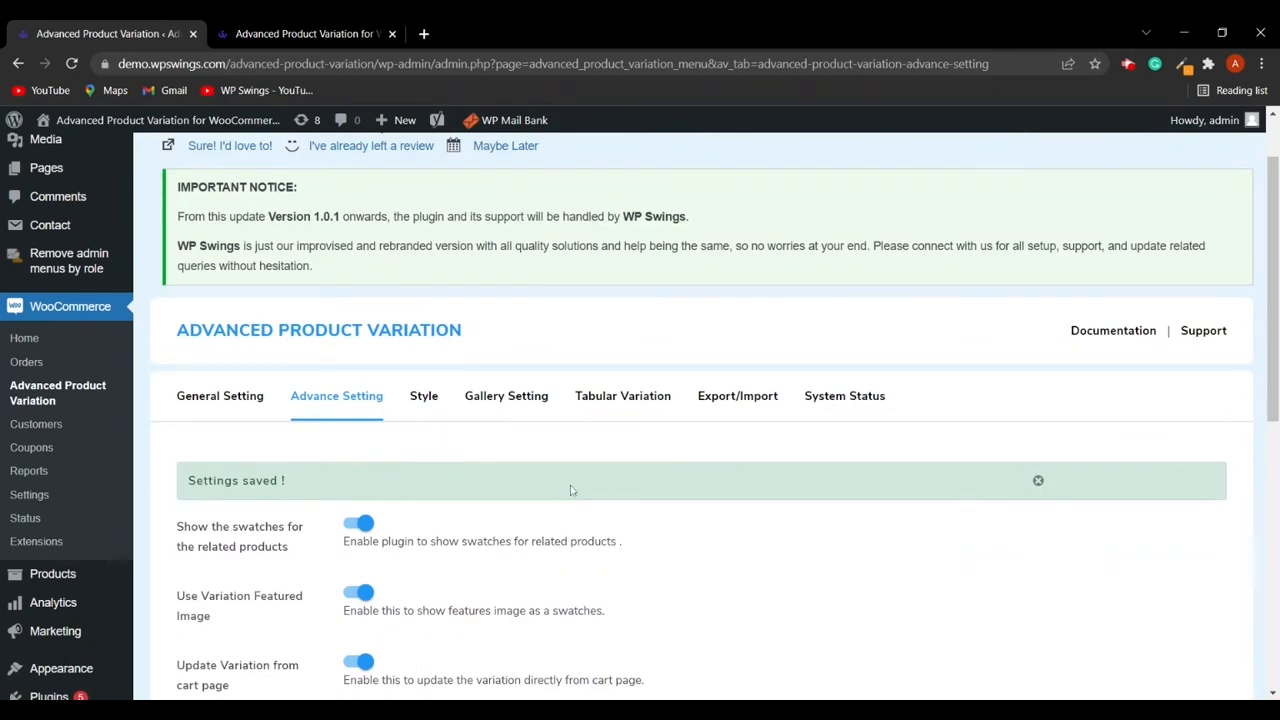
scroll(570, 490, down, 1)
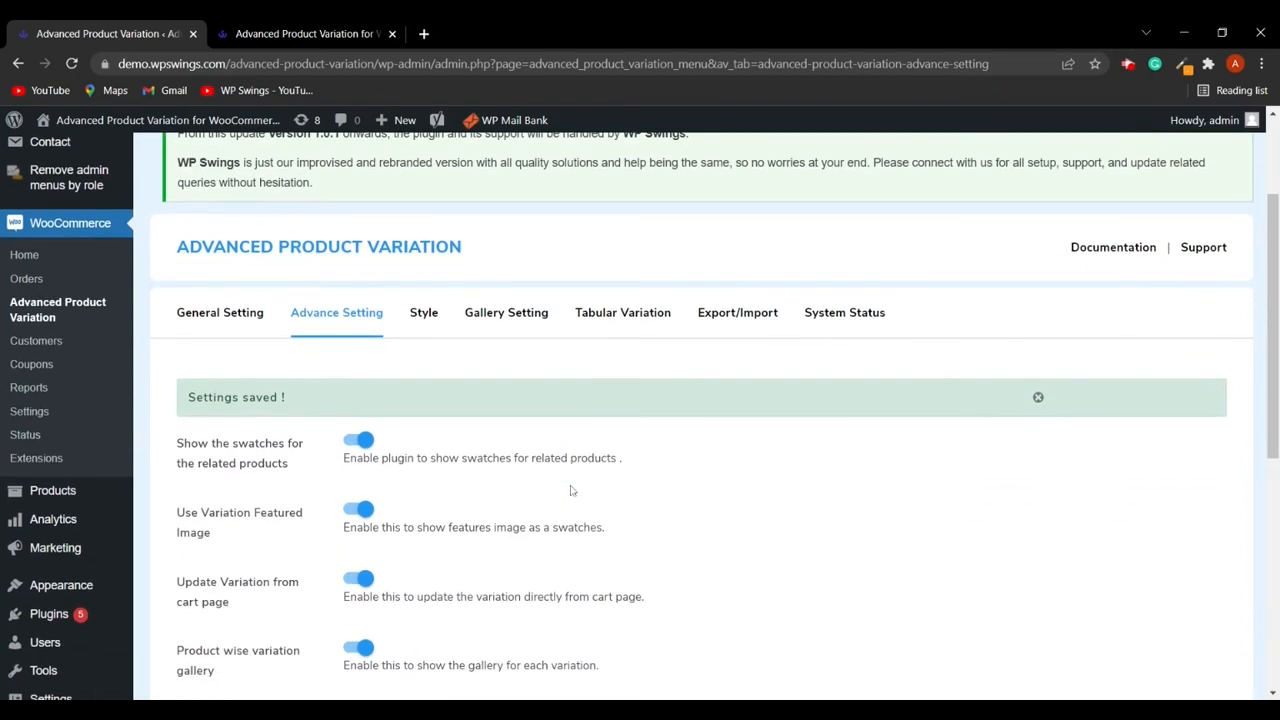
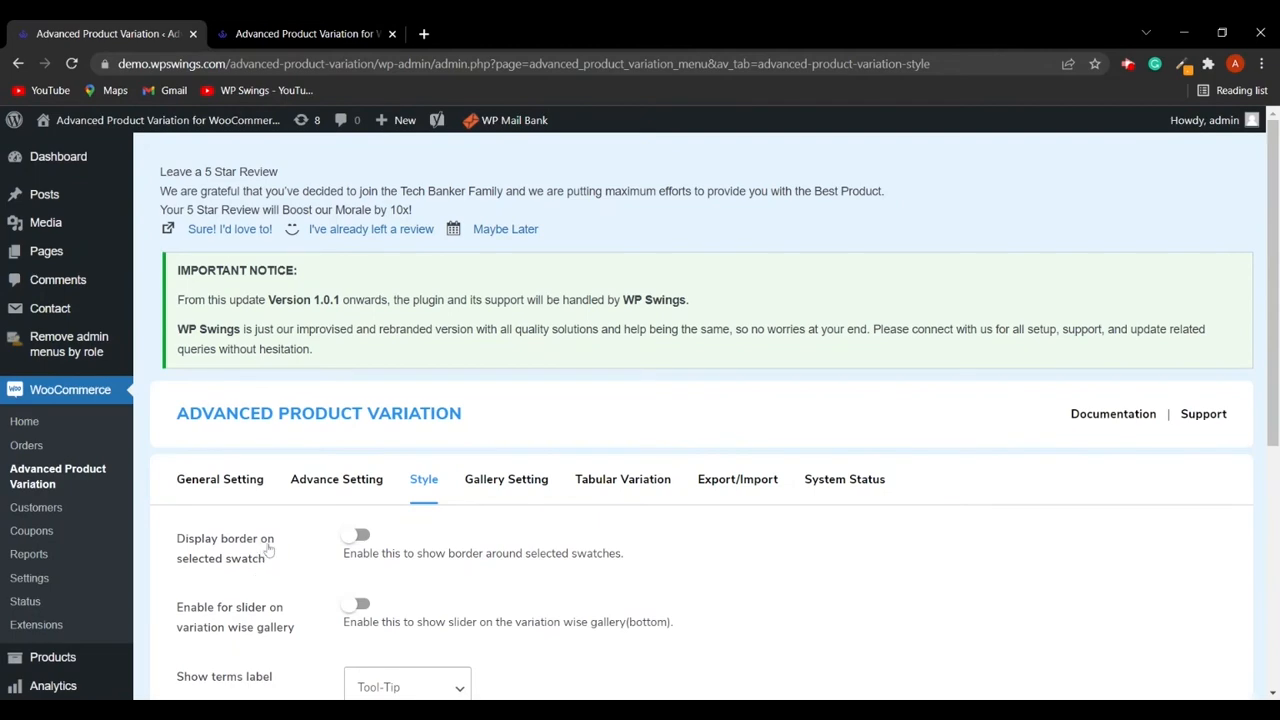
- Enable the border on selected swatches in the style settings and save the changes
click(360, 536)
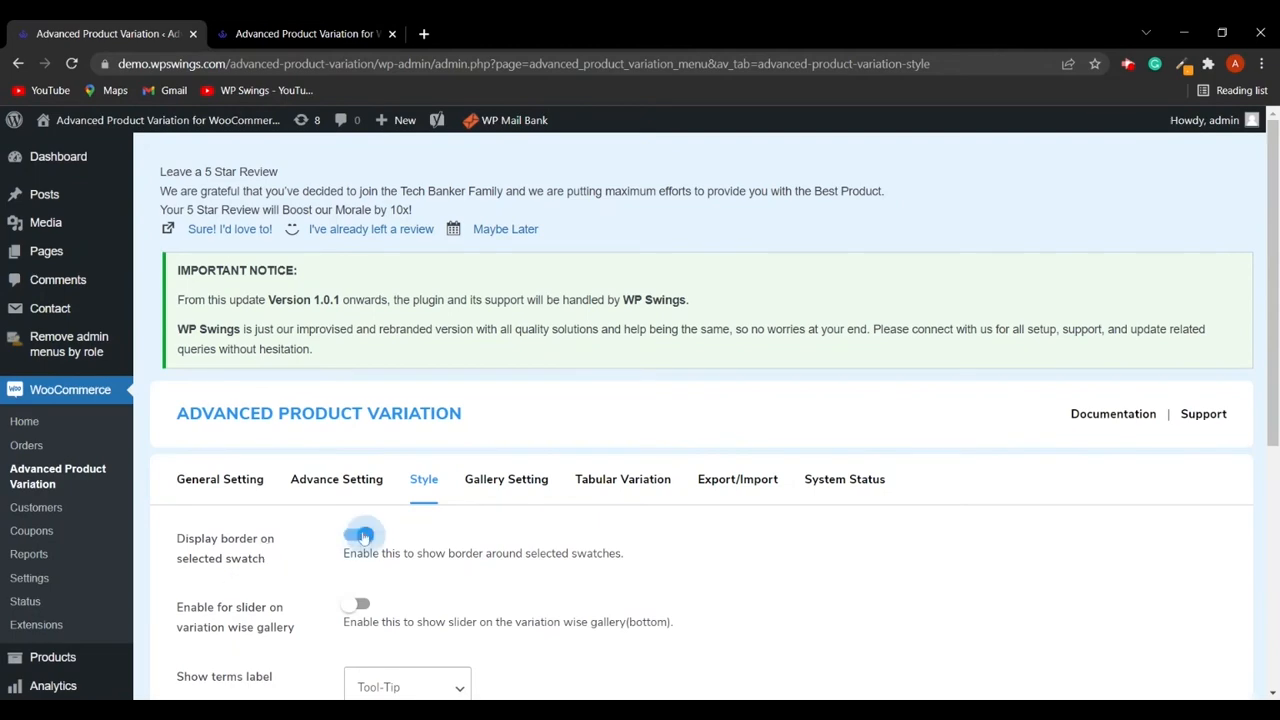
scroll(580, 560, down, 4)
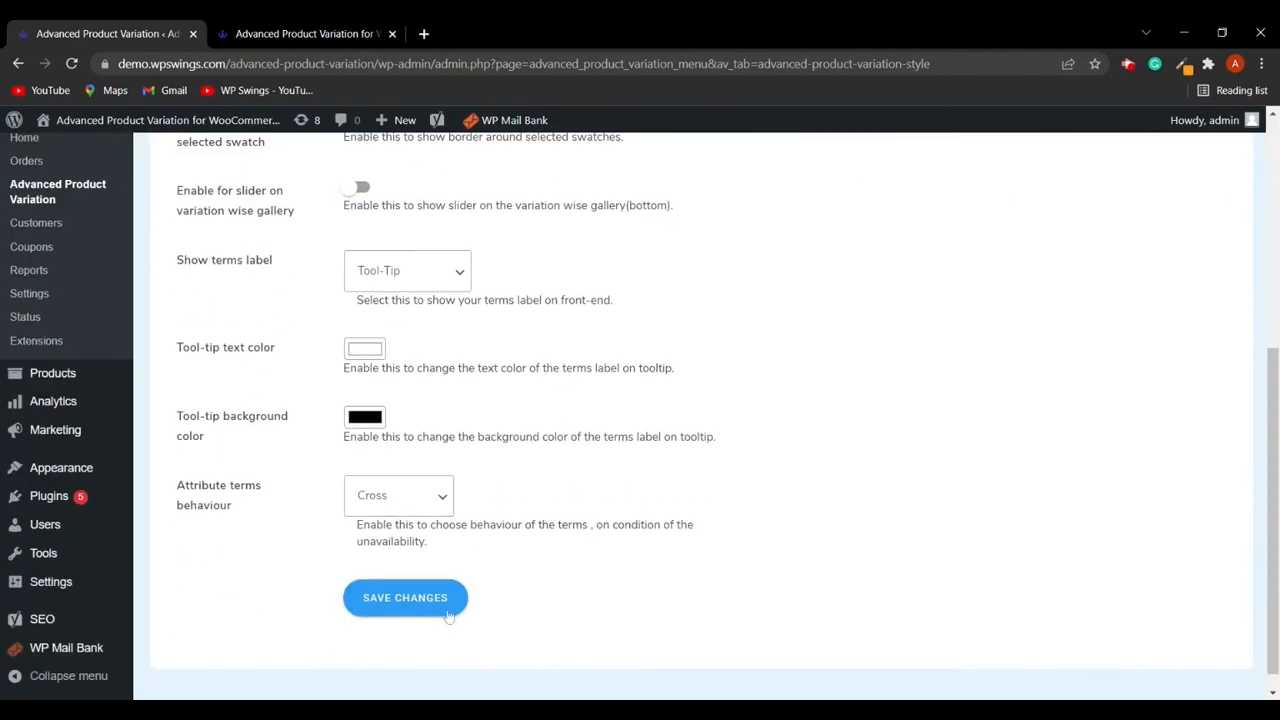
click(410, 600)
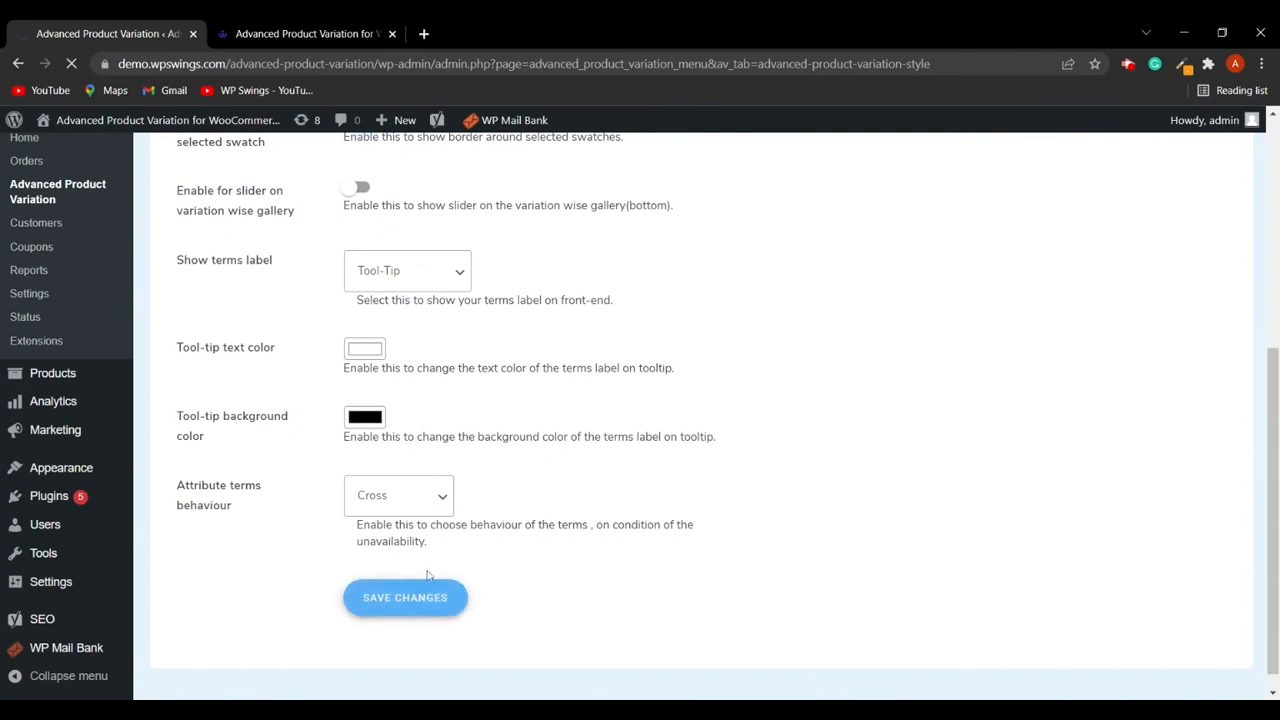
- Reload the shop page and pick an AV-Neck T-Shirt swatch to check the border, then return to the style settings
click(300, 34)
click(72, 64)
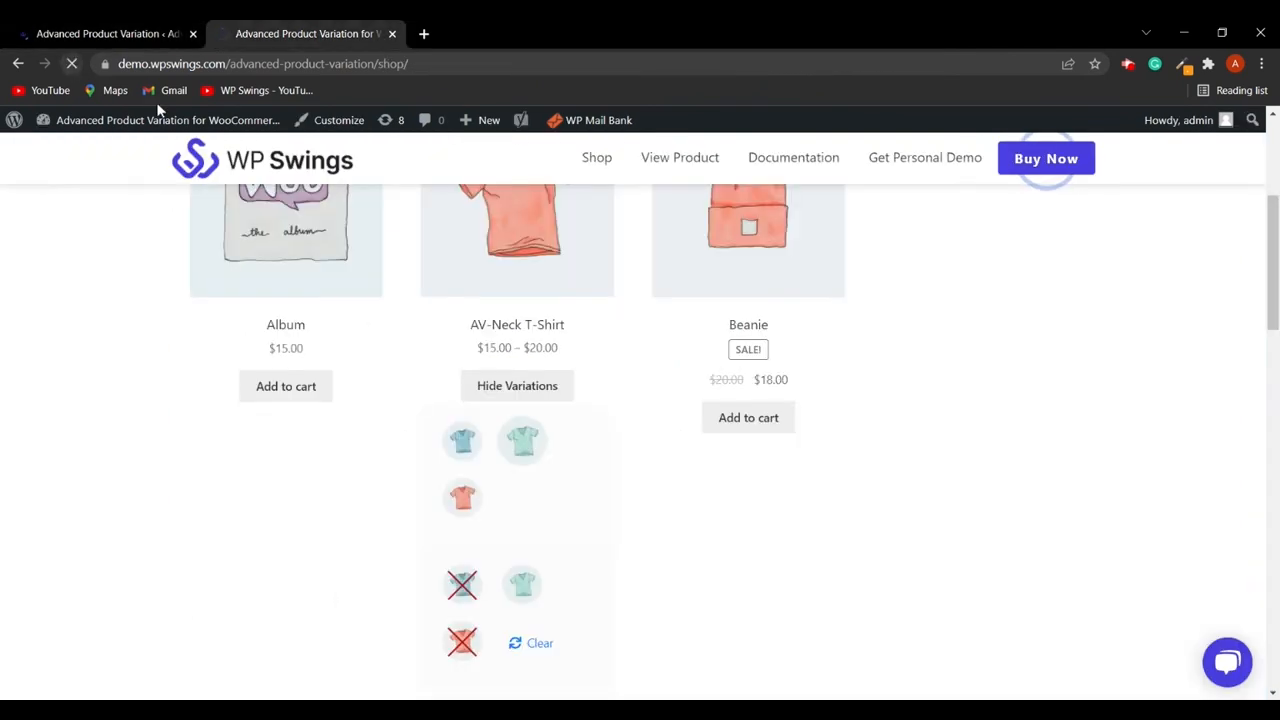
click(465, 445)
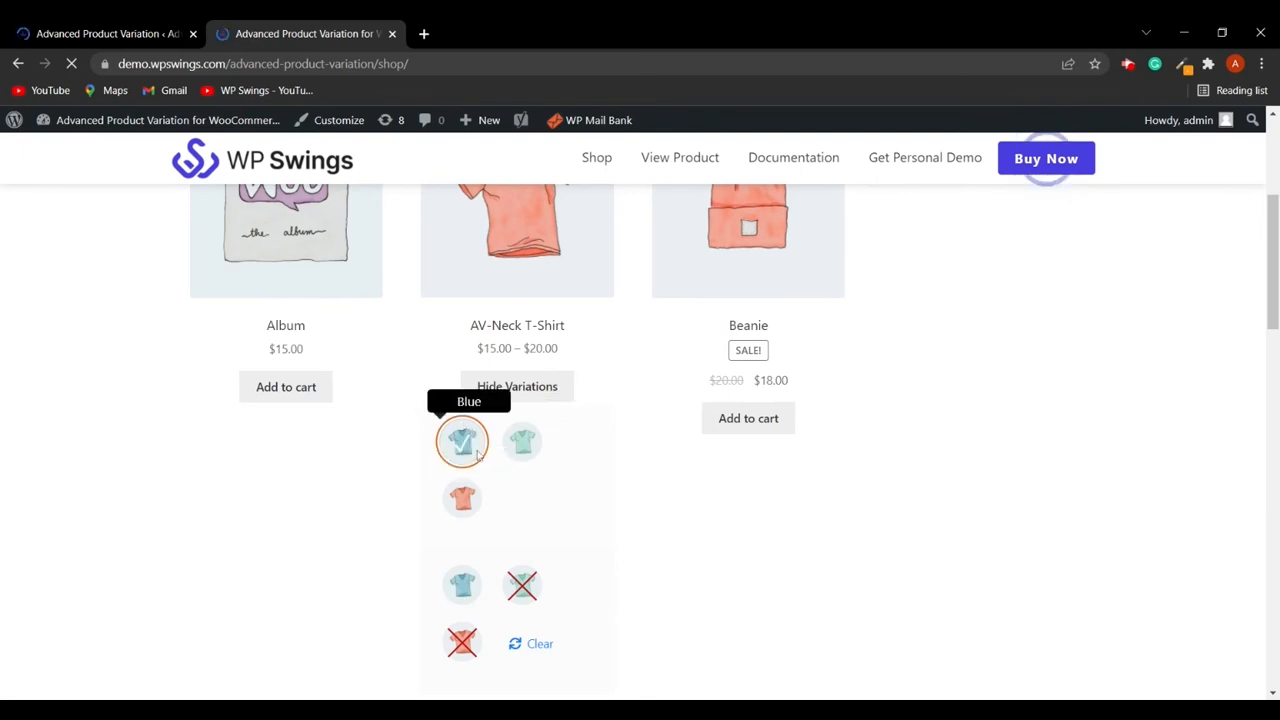
click(117, 35)
scroll(430, 574, down, 2)
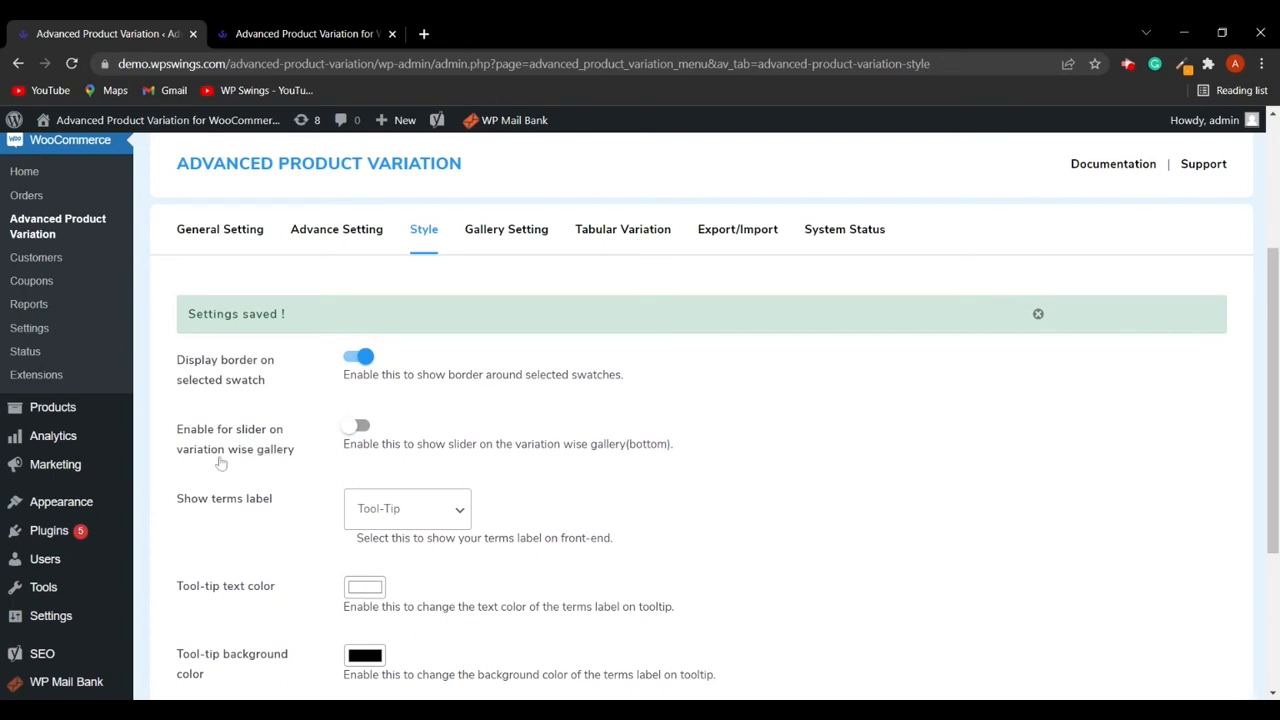
- Enable the slider on the variation-wise gallery
click(358, 427)
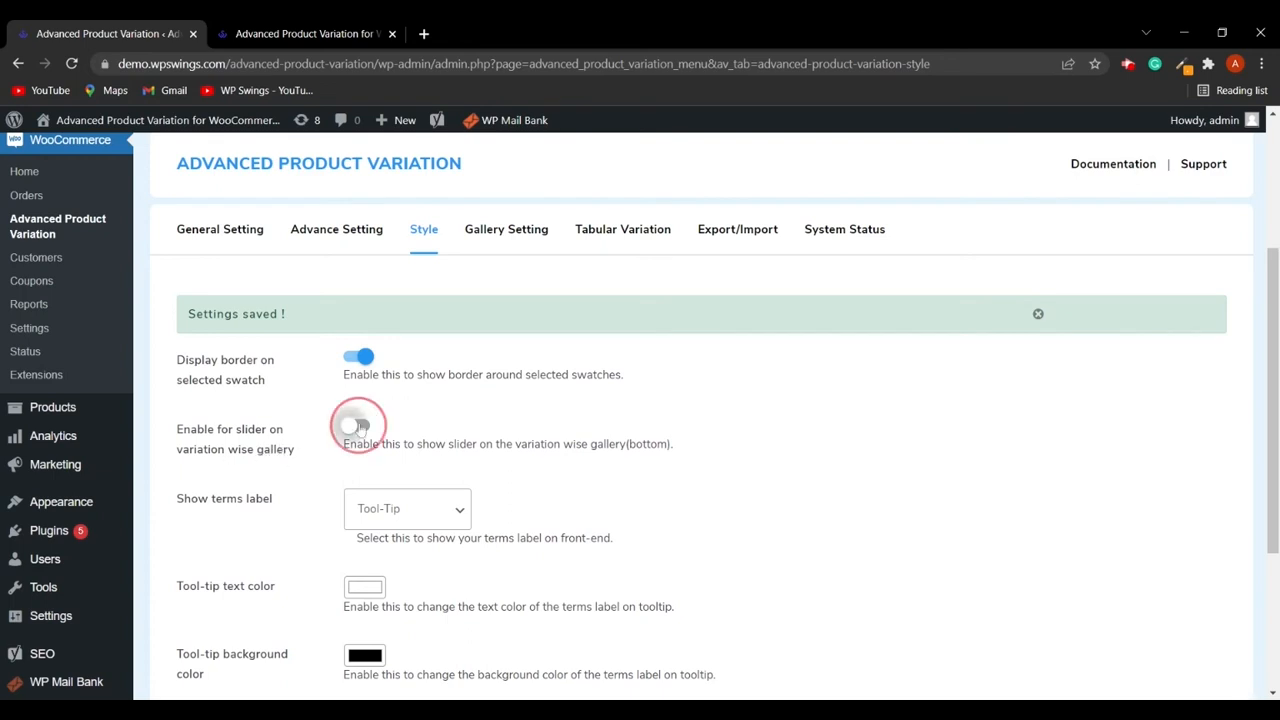
- Open the AV-Neck T-Shirt product page from the shop to examine its gallery, switching back to the settings
click(300, 33)
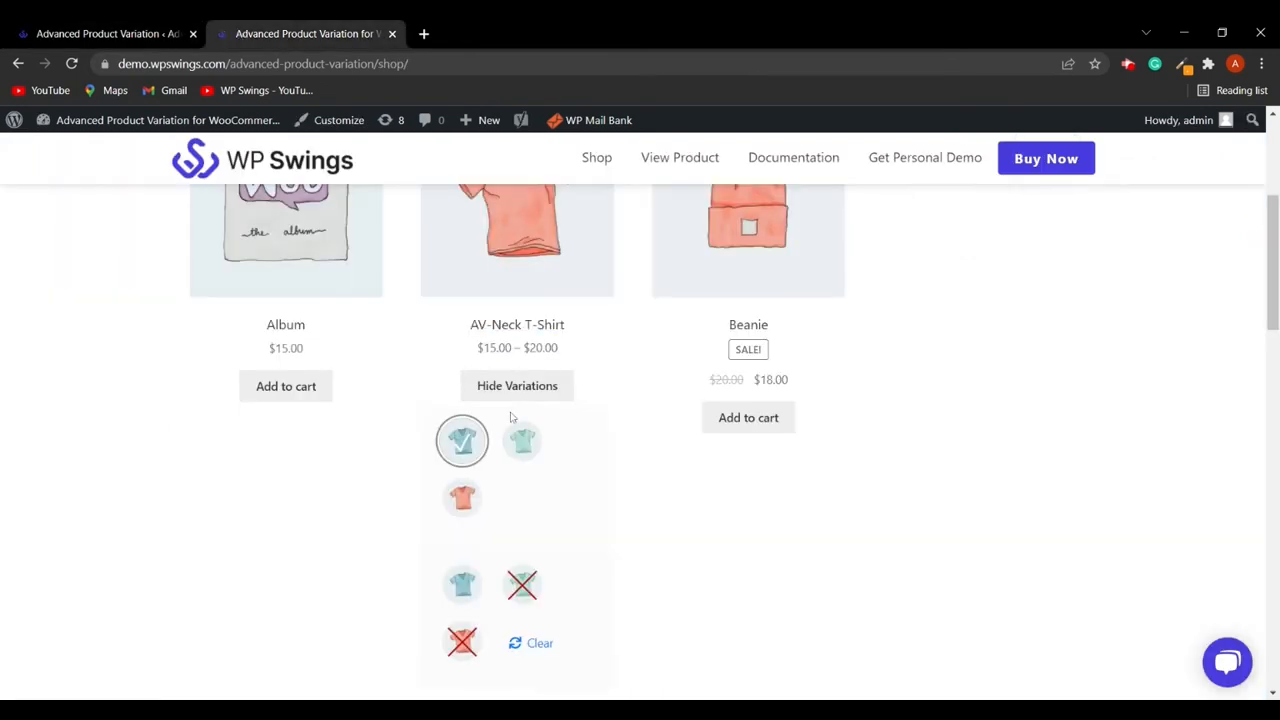
scroll(505, 415, up, 3)
click(528, 490)
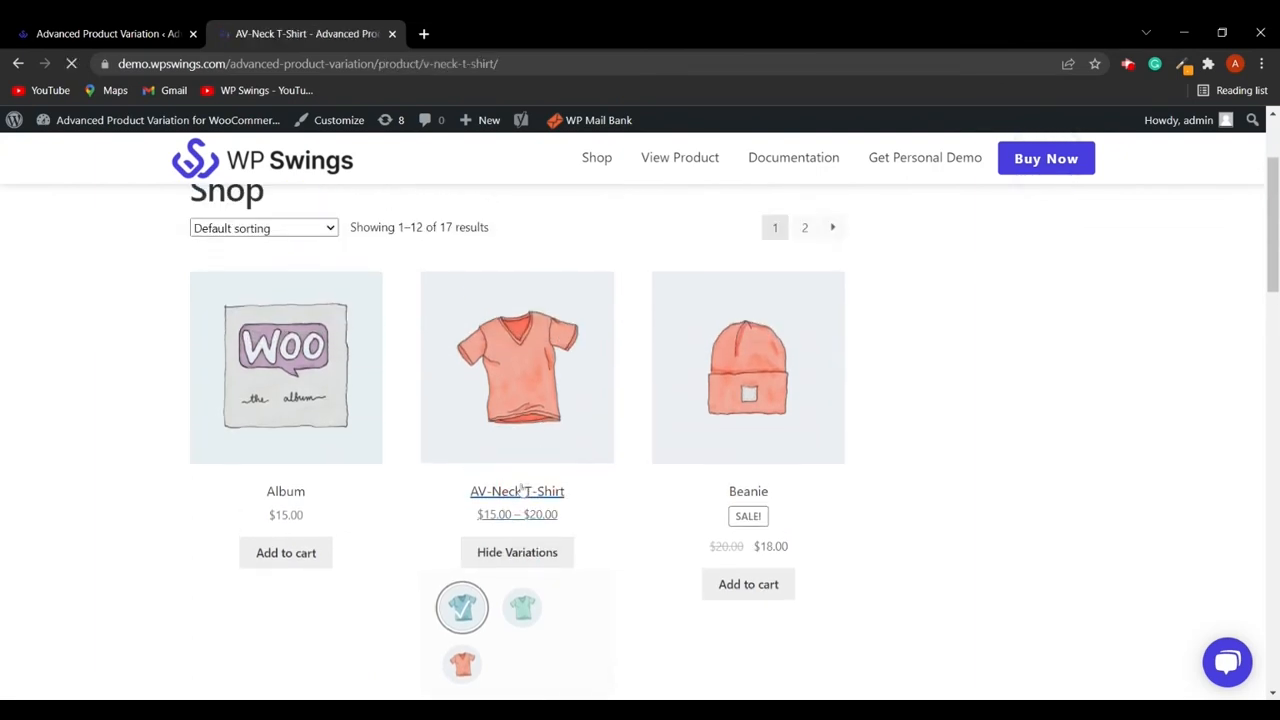
scroll(435, 496, down, 3)
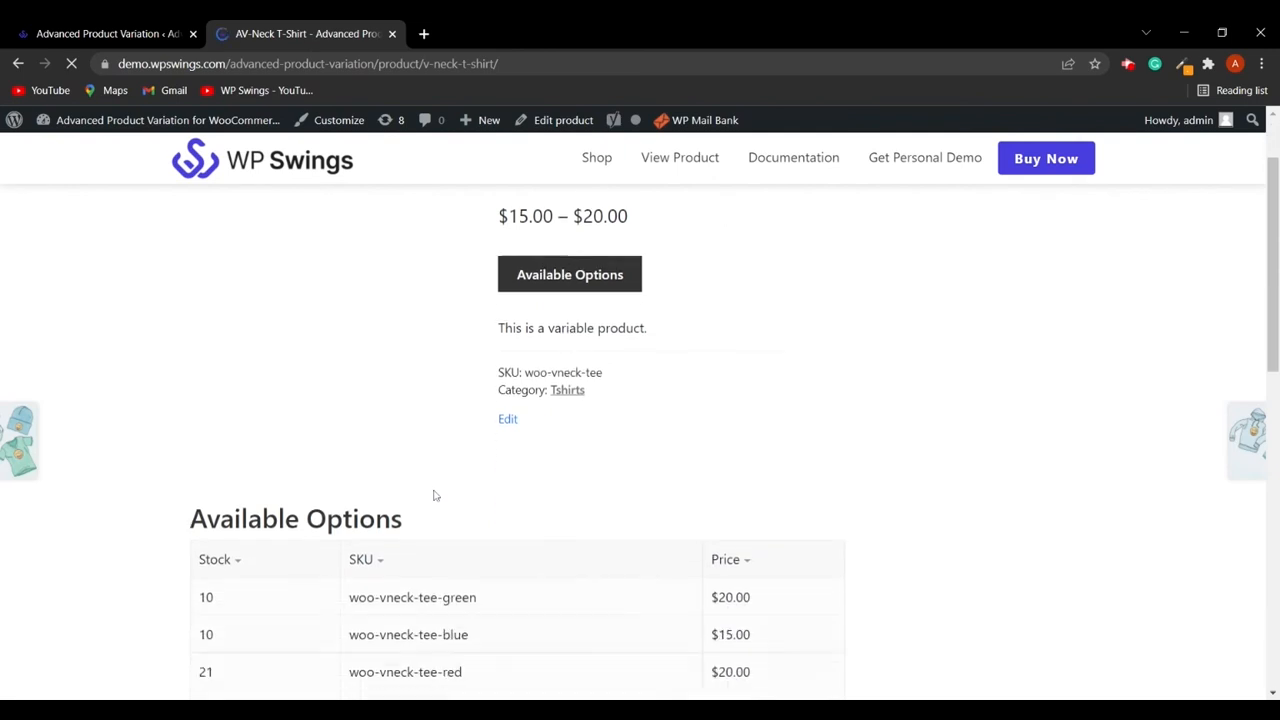
scroll(432, 492, up, 3)
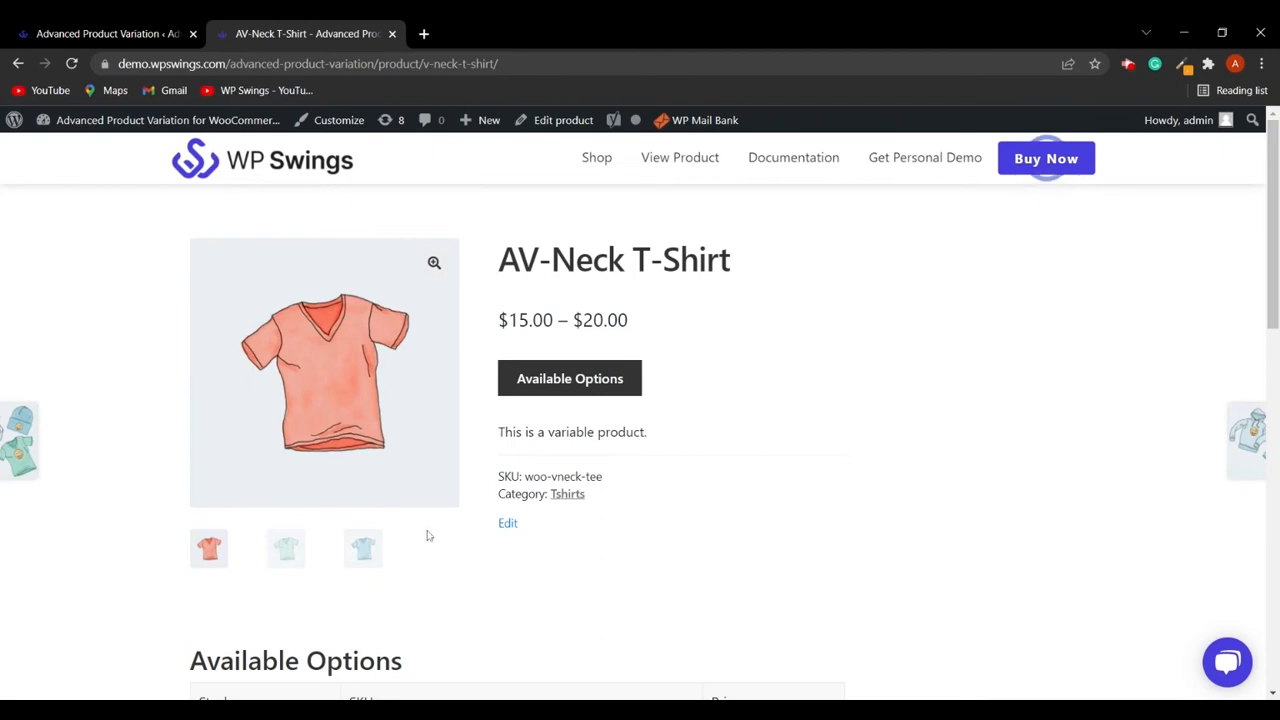
click(178, 36)
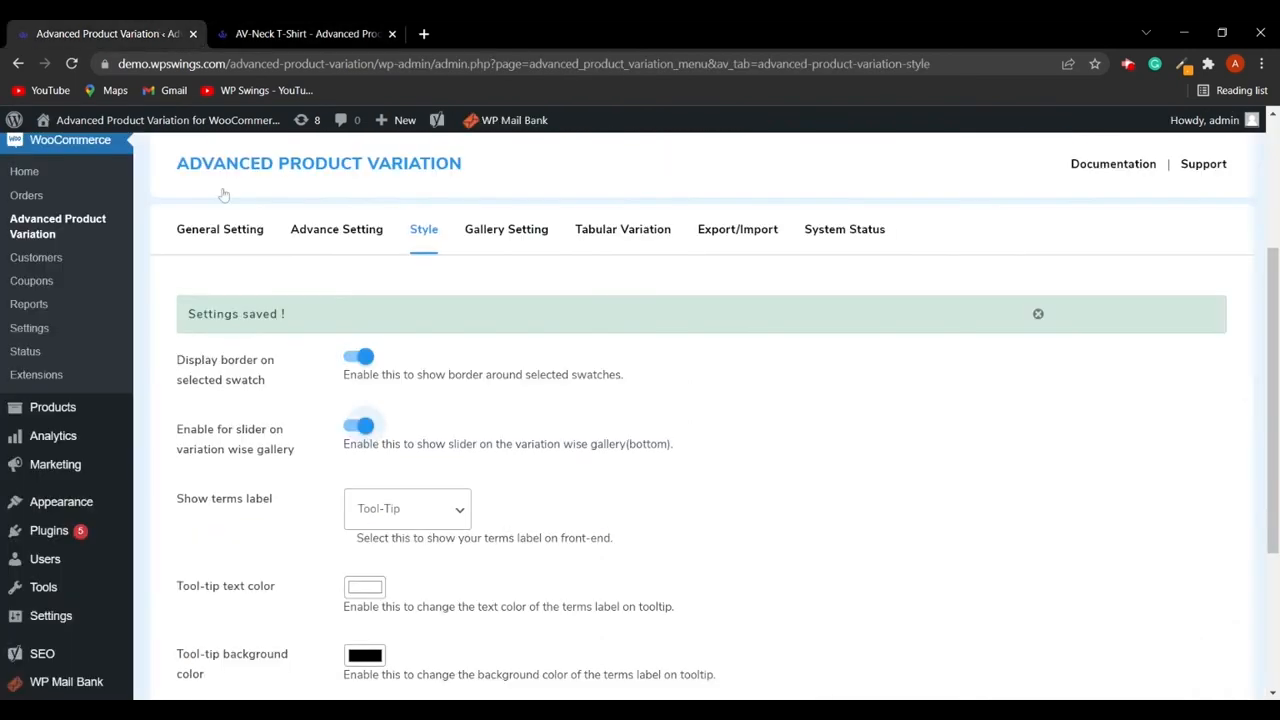
click(333, 34)
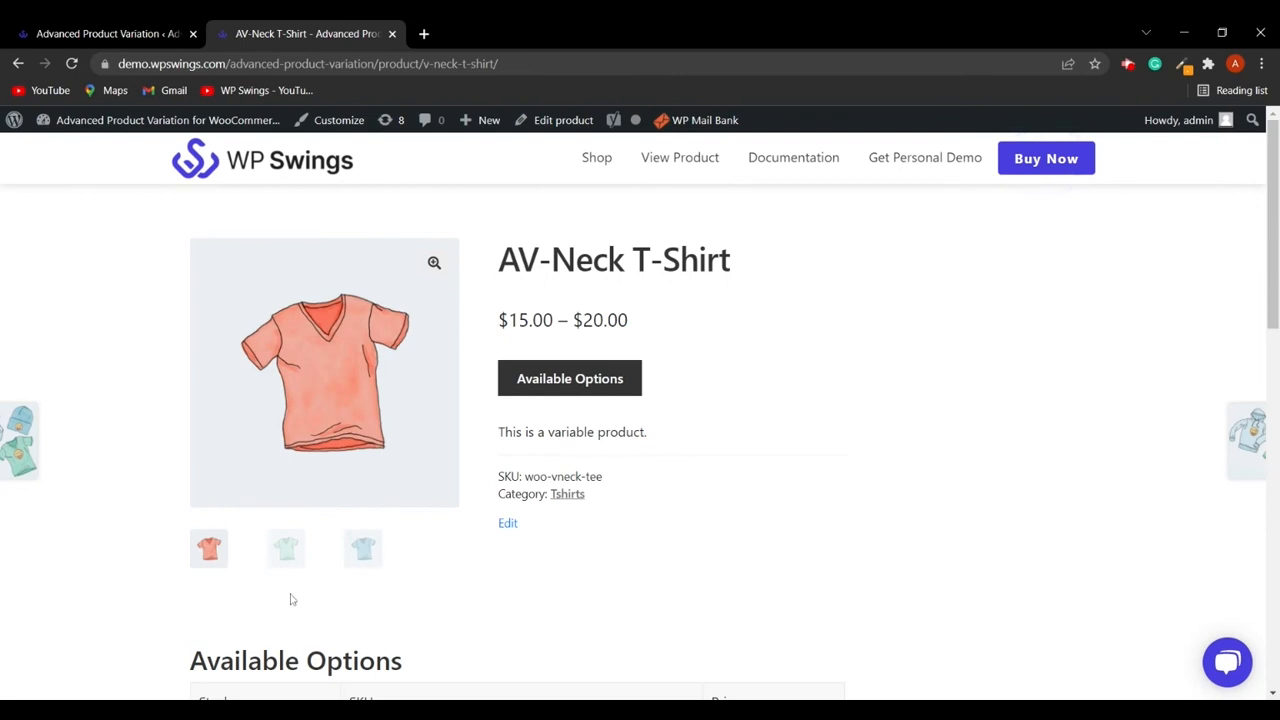
click(155, 35)
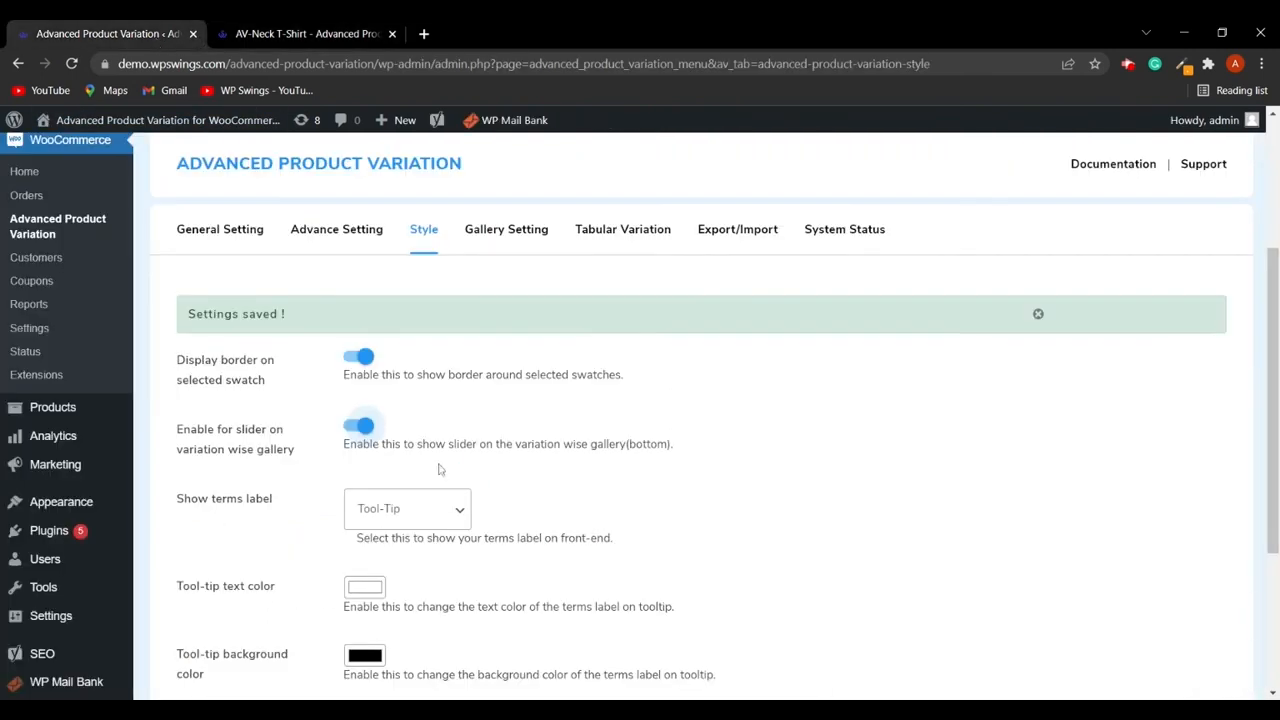
scroll(413, 492, down, 1)
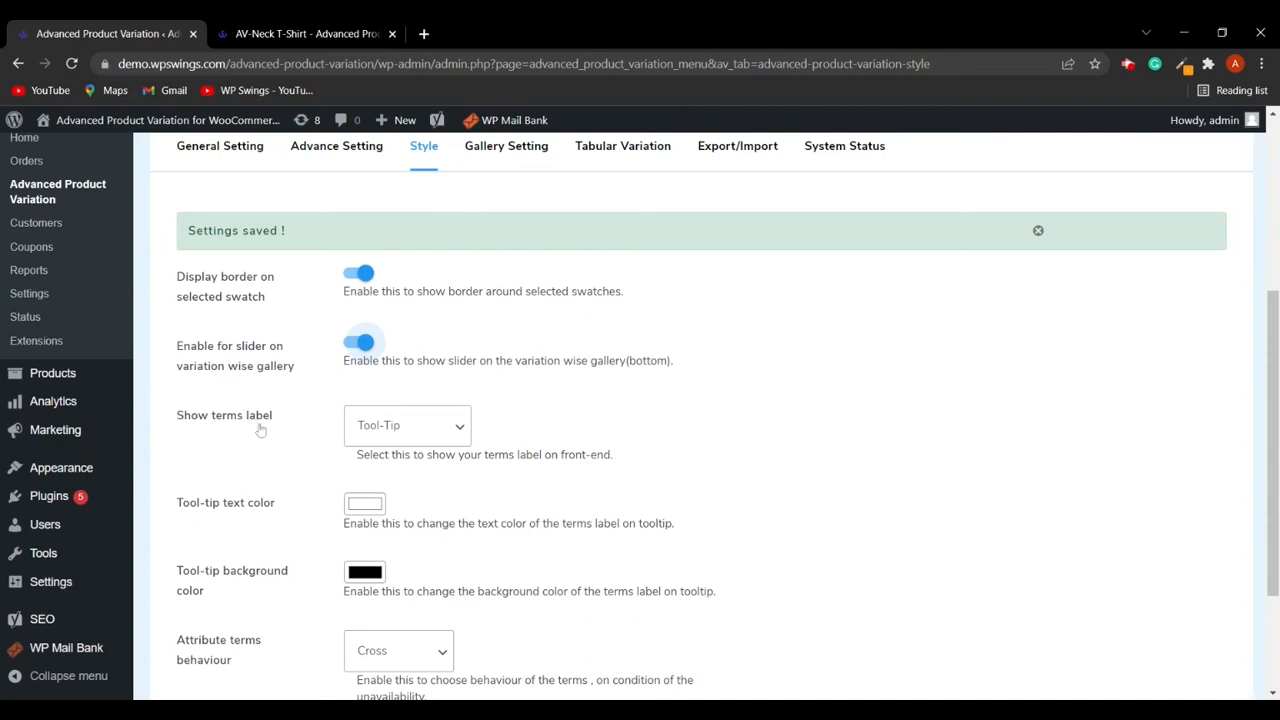
click(400, 428)
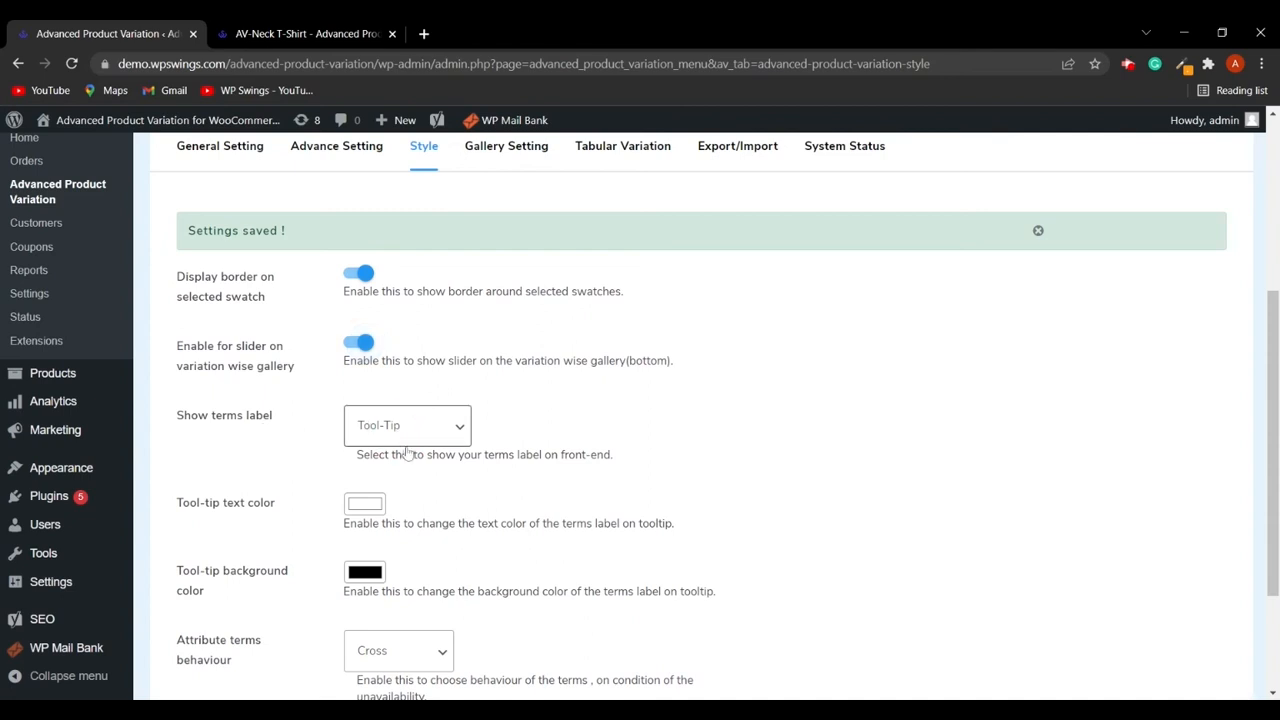
key(Down)
key(Down)
click(404, 478)
- Set the tooltip text color to dark red and the tooltip background color to blue, then save the changes
scroll(380, 479, down, 1)
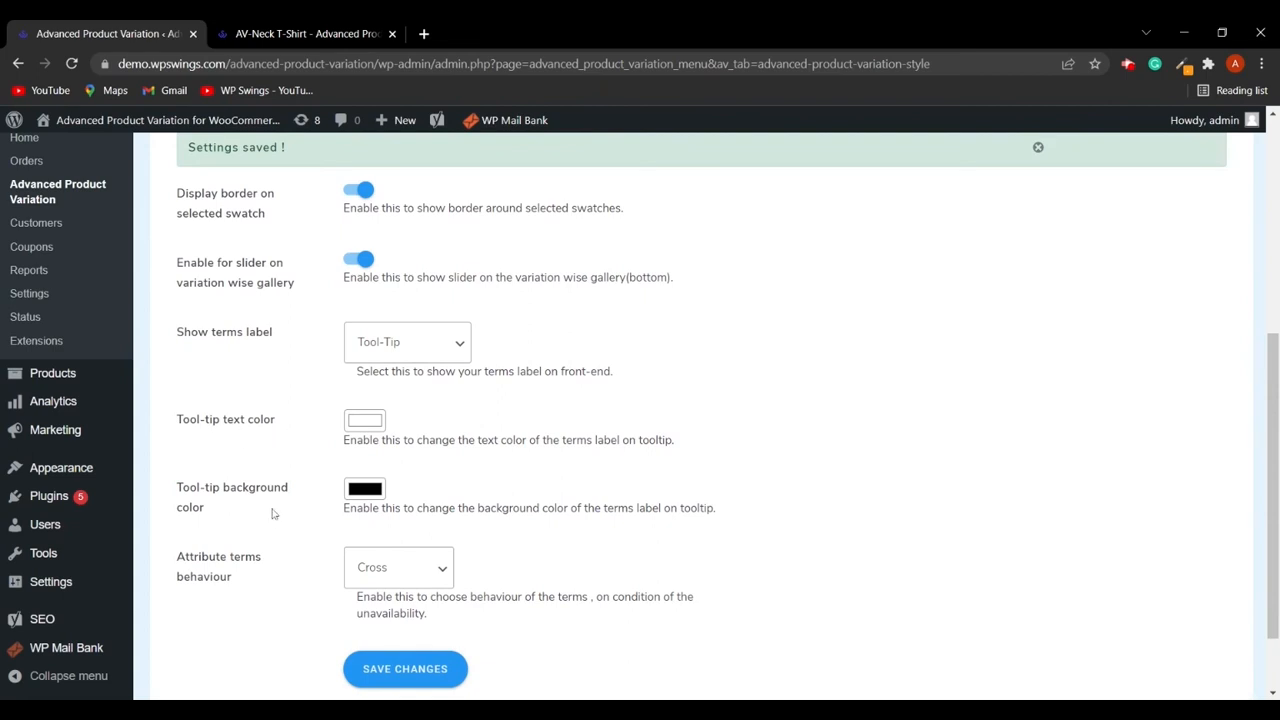
click(365, 424)
drag(371, 437, 466, 504)
click(368, 488)
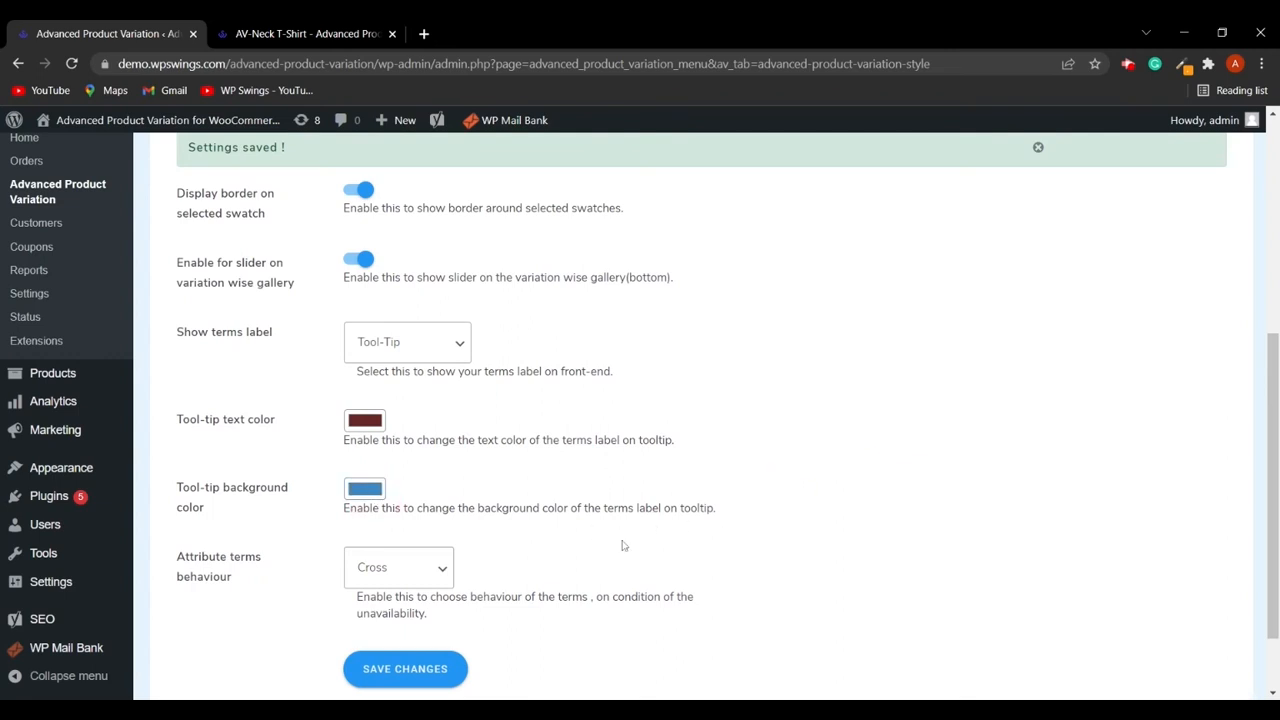
scroll(610, 540, down, 2)
click(408, 583)
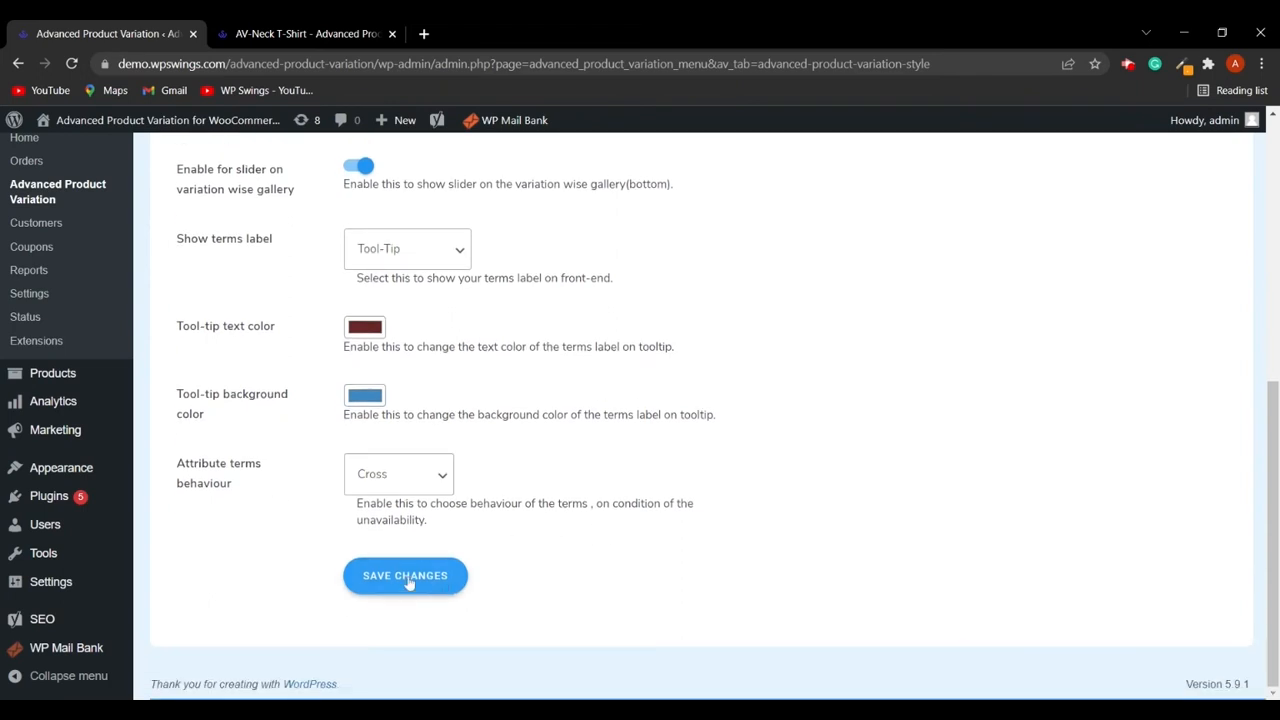
click(409, 581)
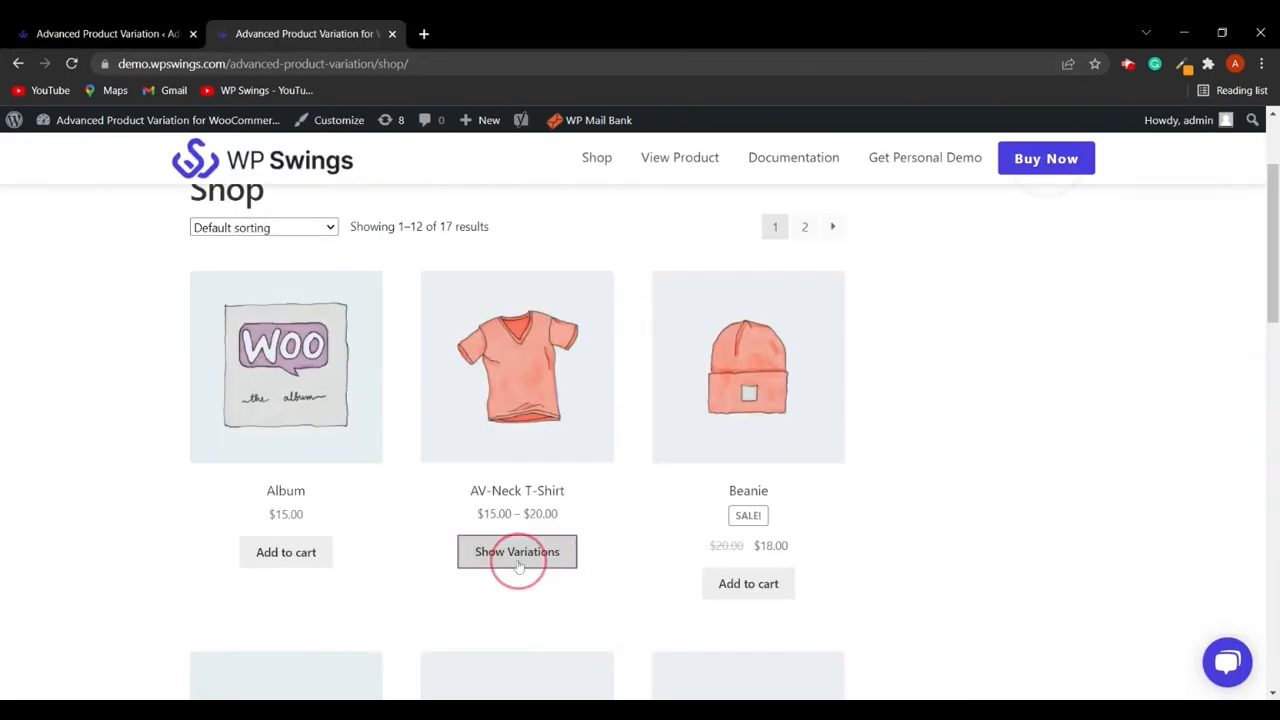
- Show the AV-Neck T-Shirt variations on the shop page to check the tooltip colors, then review the style settings
click(515, 553)
scroll(640, 530, down, 2)
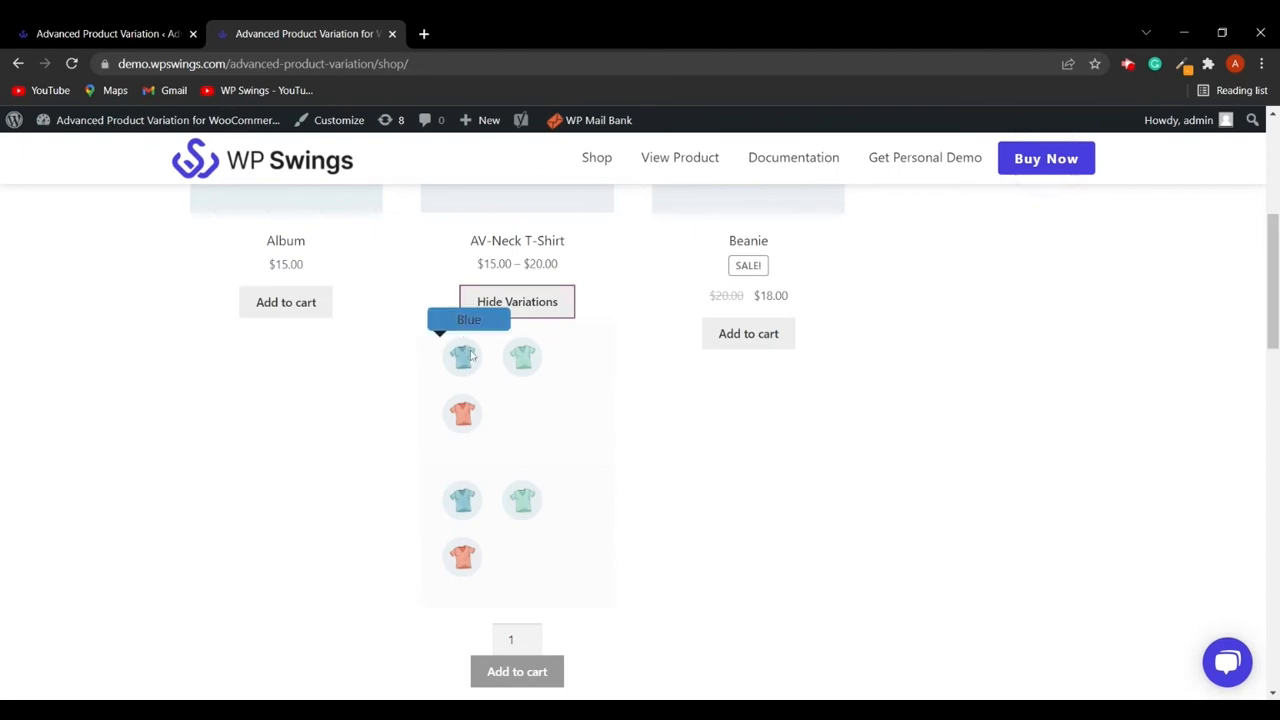
key(ctrl+1)
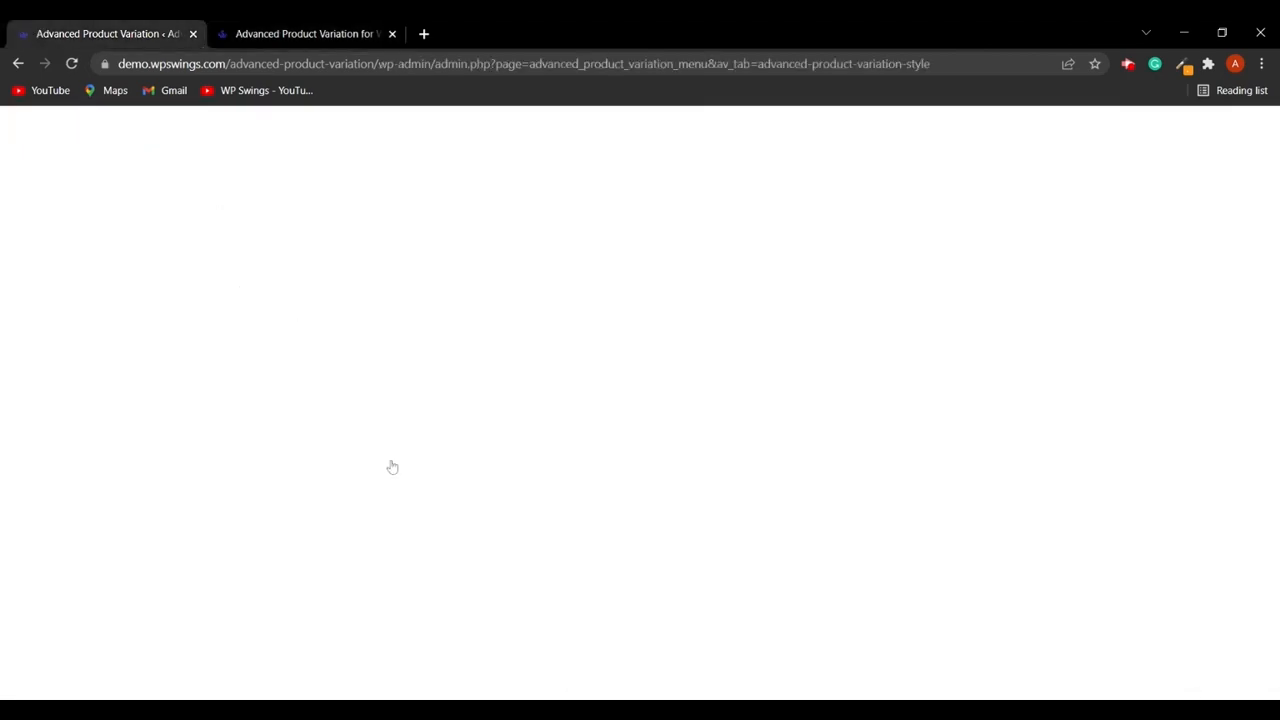
scroll(458, 505, down, 4)
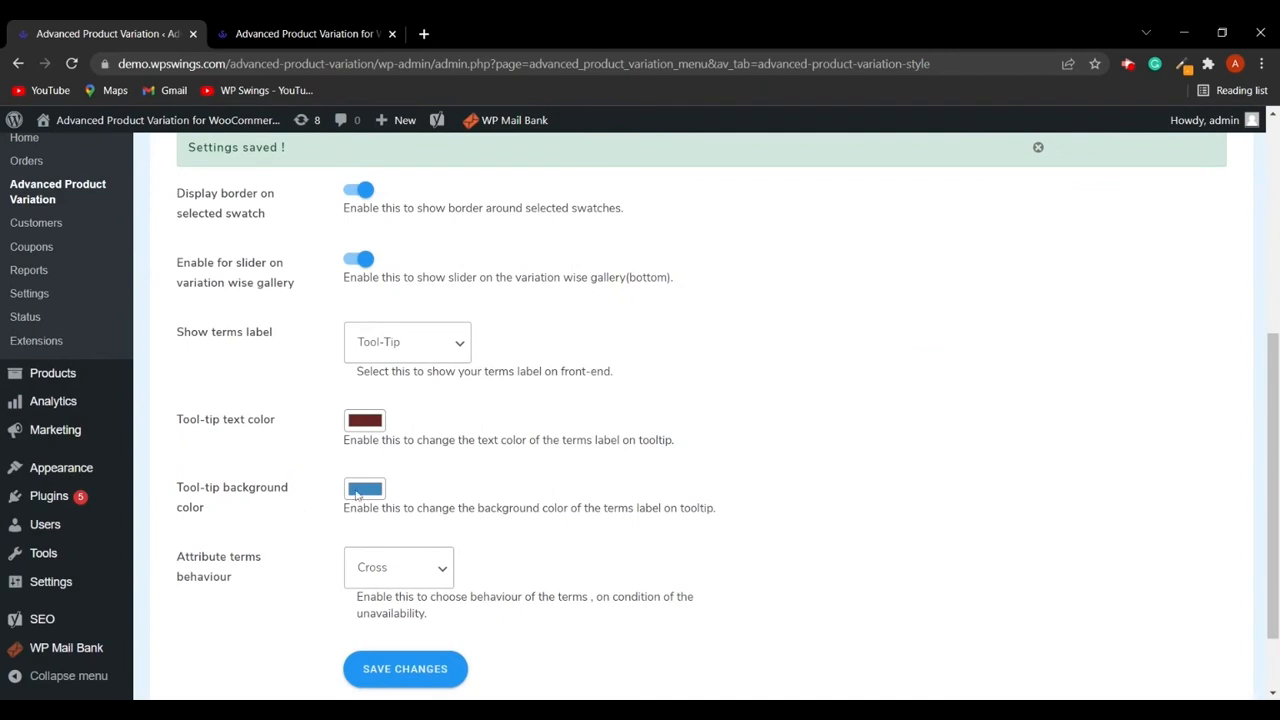
key(ctrl+2)
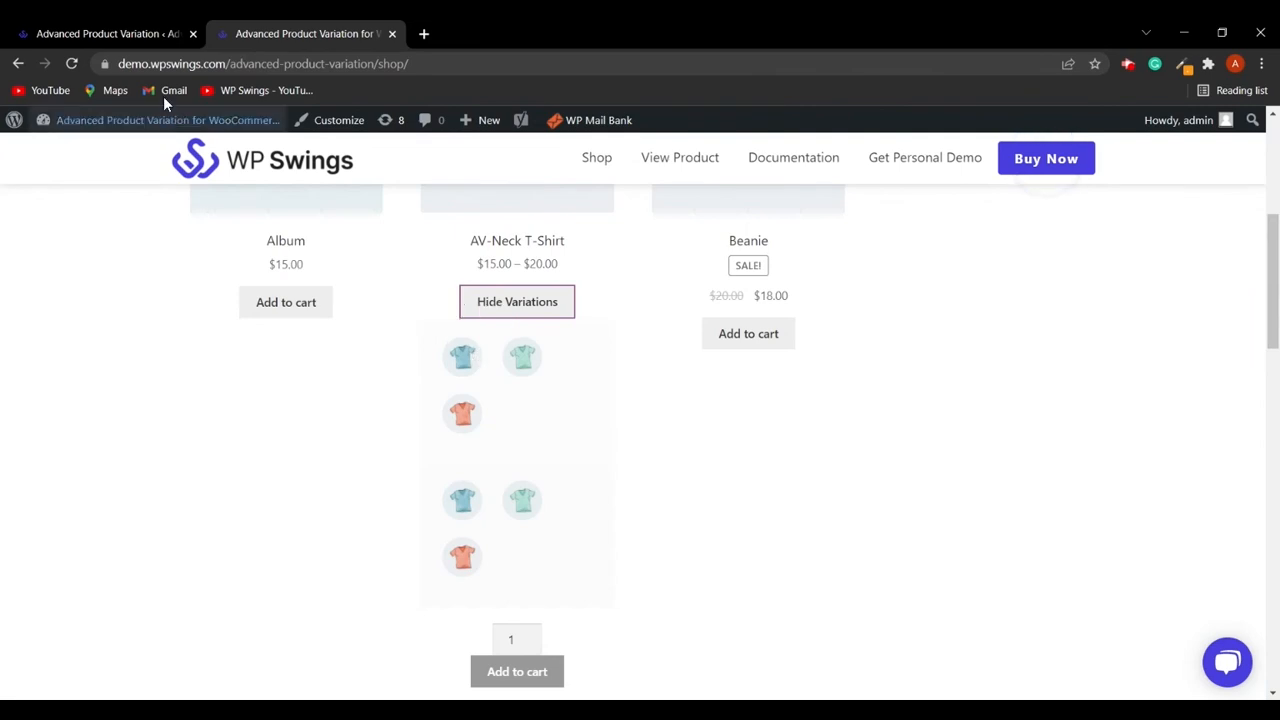
click(165, 30)
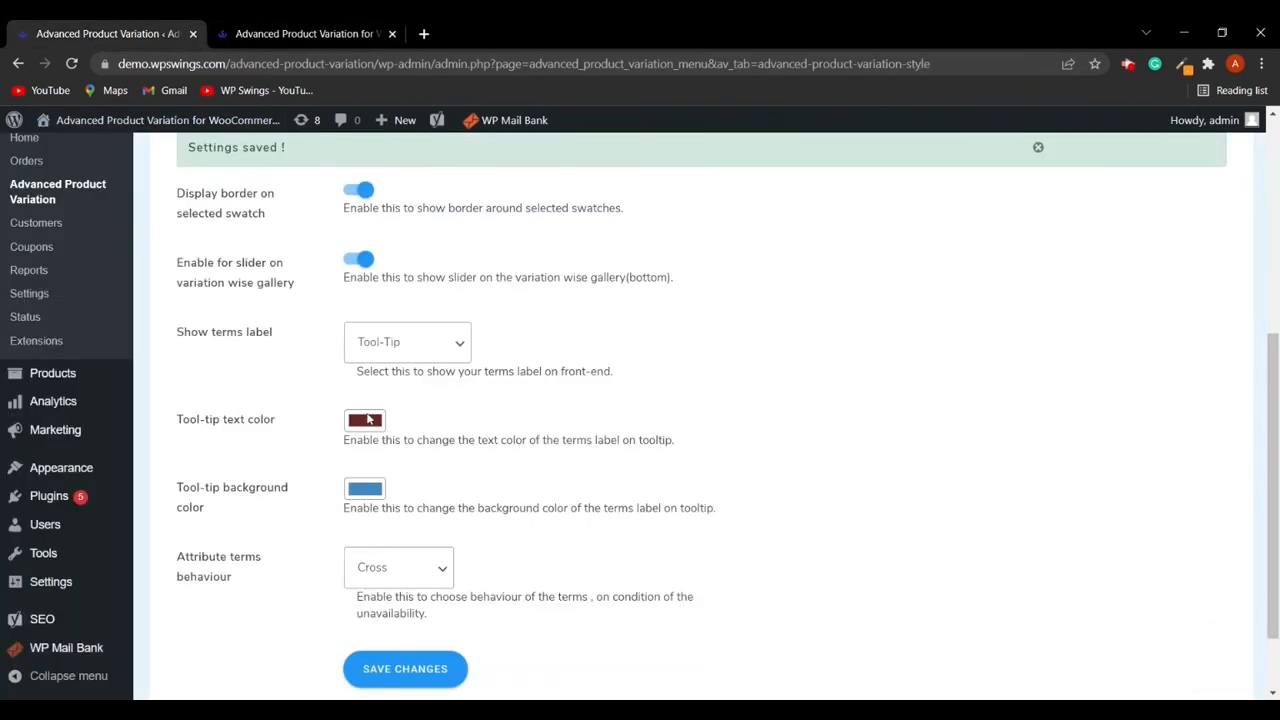
click(326, 33)
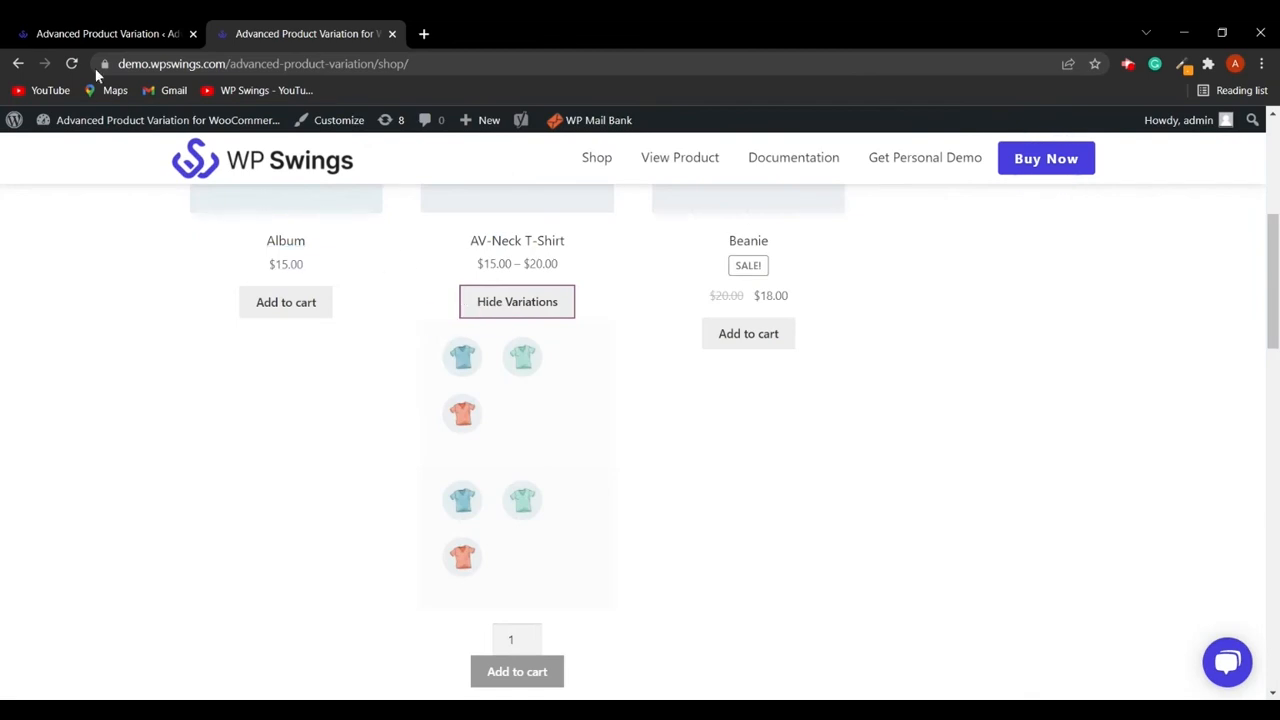
click(110, 37)
scroll(443, 465, down, 1)
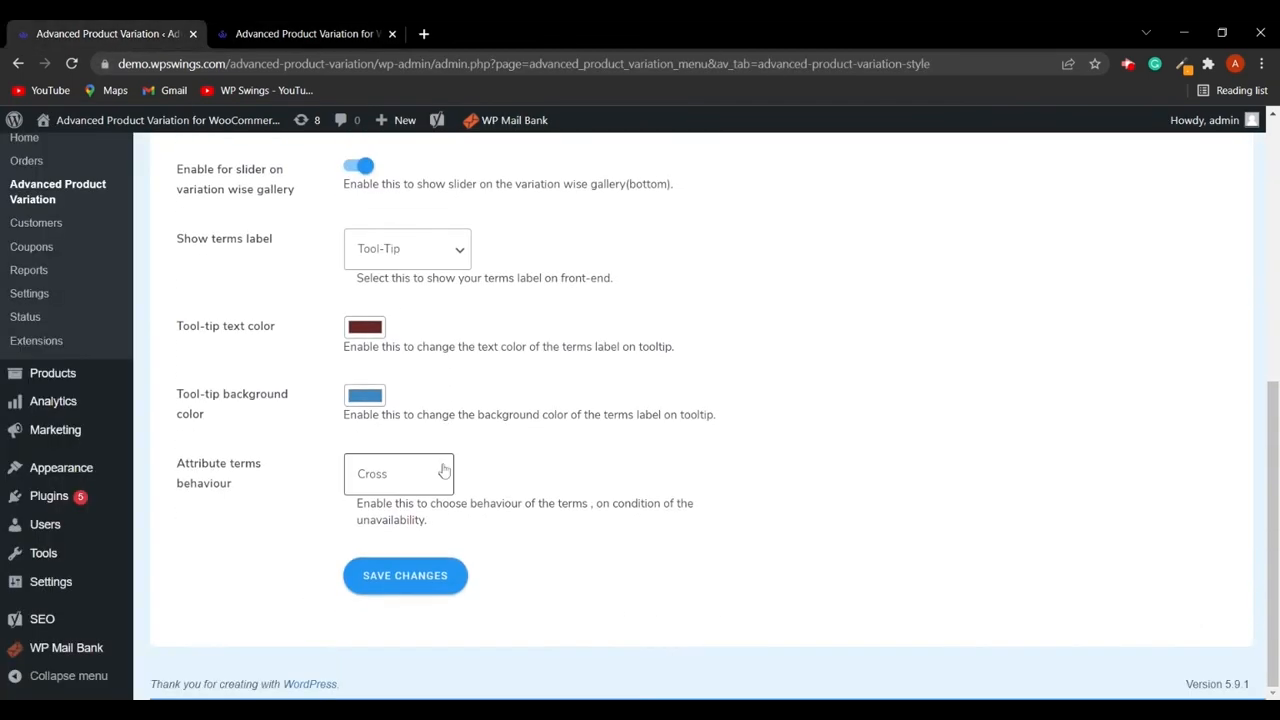
scroll(449, 460, up, 1)
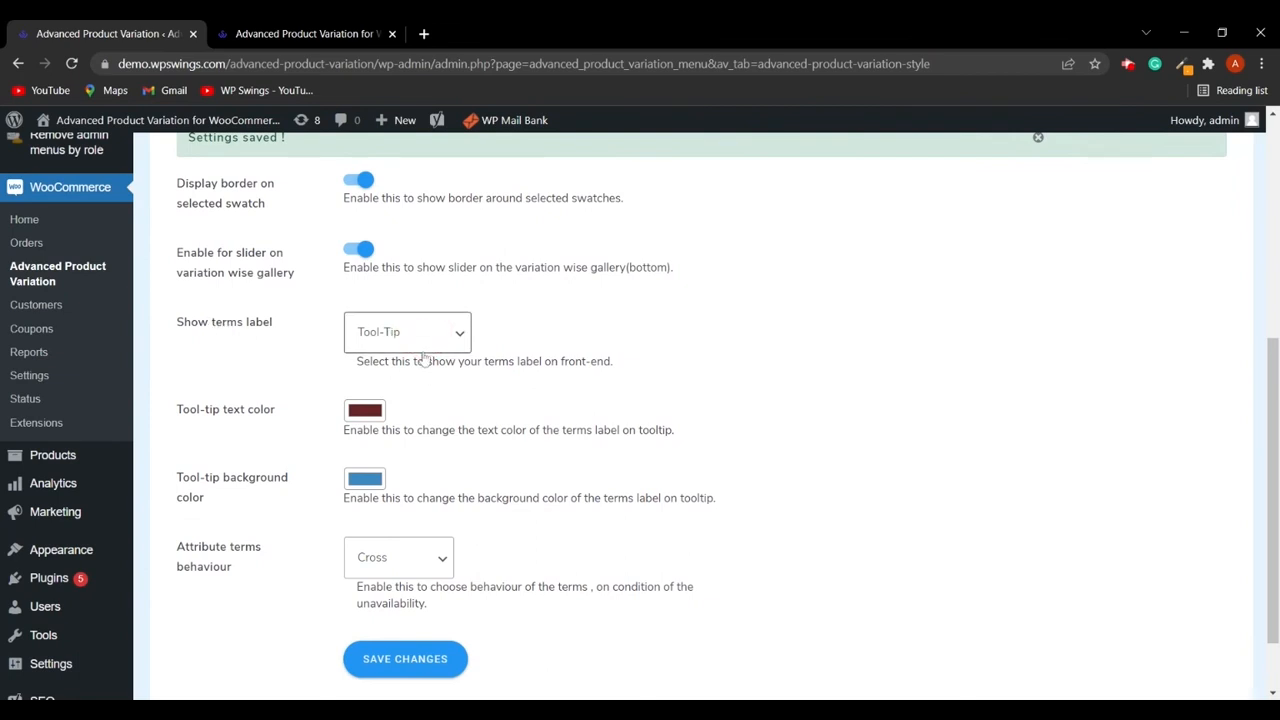
- Set Show terms label to Above Swatches and save the changes
click(413, 420)
scroll(517, 523, down, 2)
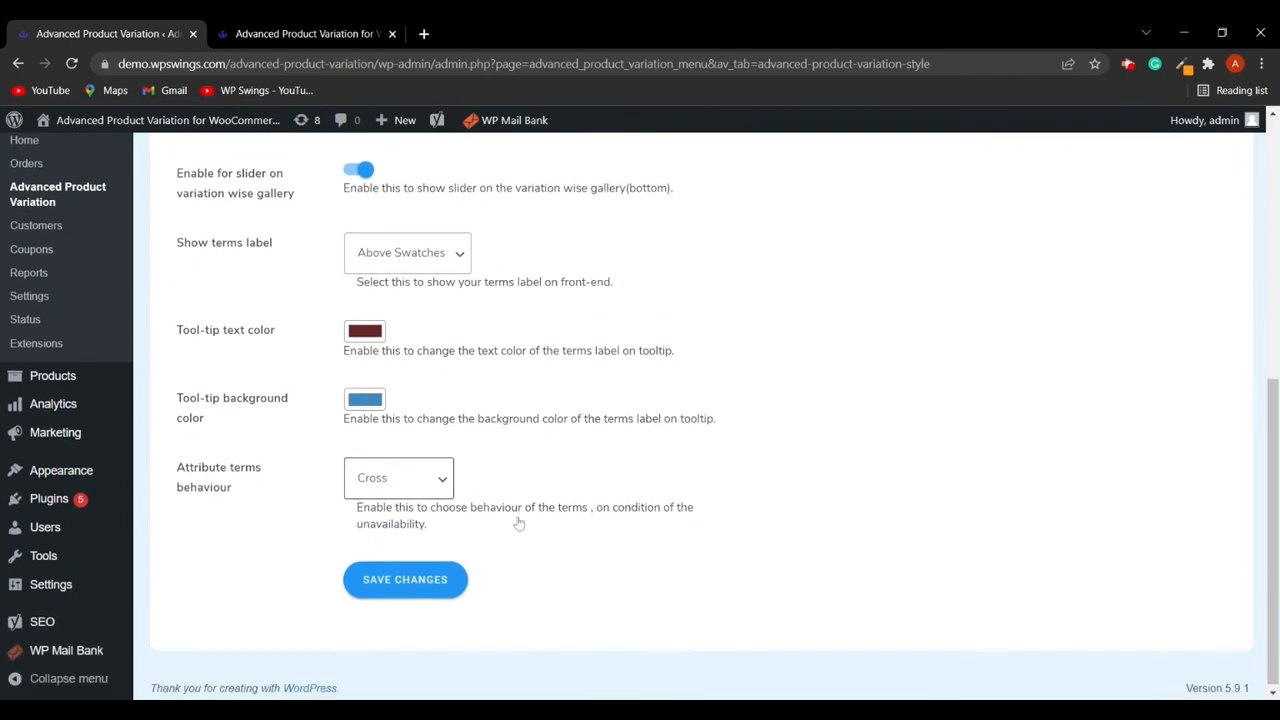
click(422, 578)
- Reload the AV-Neck T-Shirt variations on the shop page to check the swatch labels
click(305, 33)
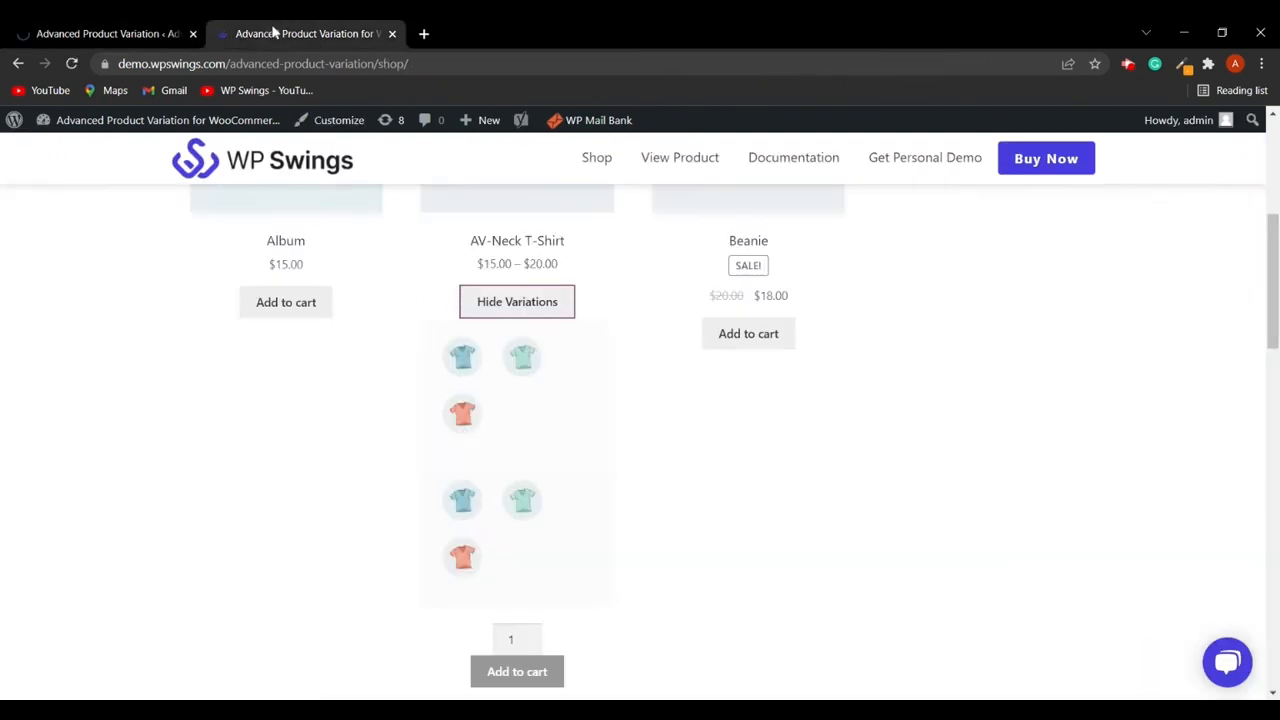
click(500, 306)
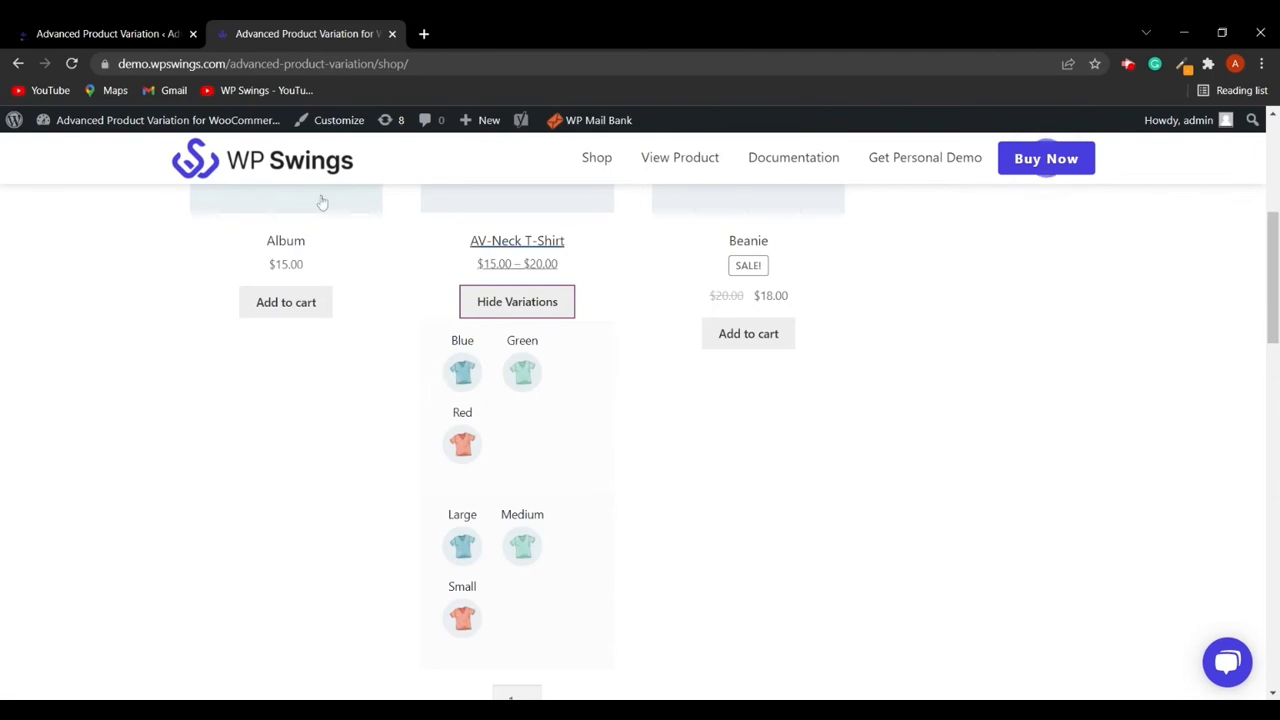
- Return to the style settings and save the changes again
click(80, 30)
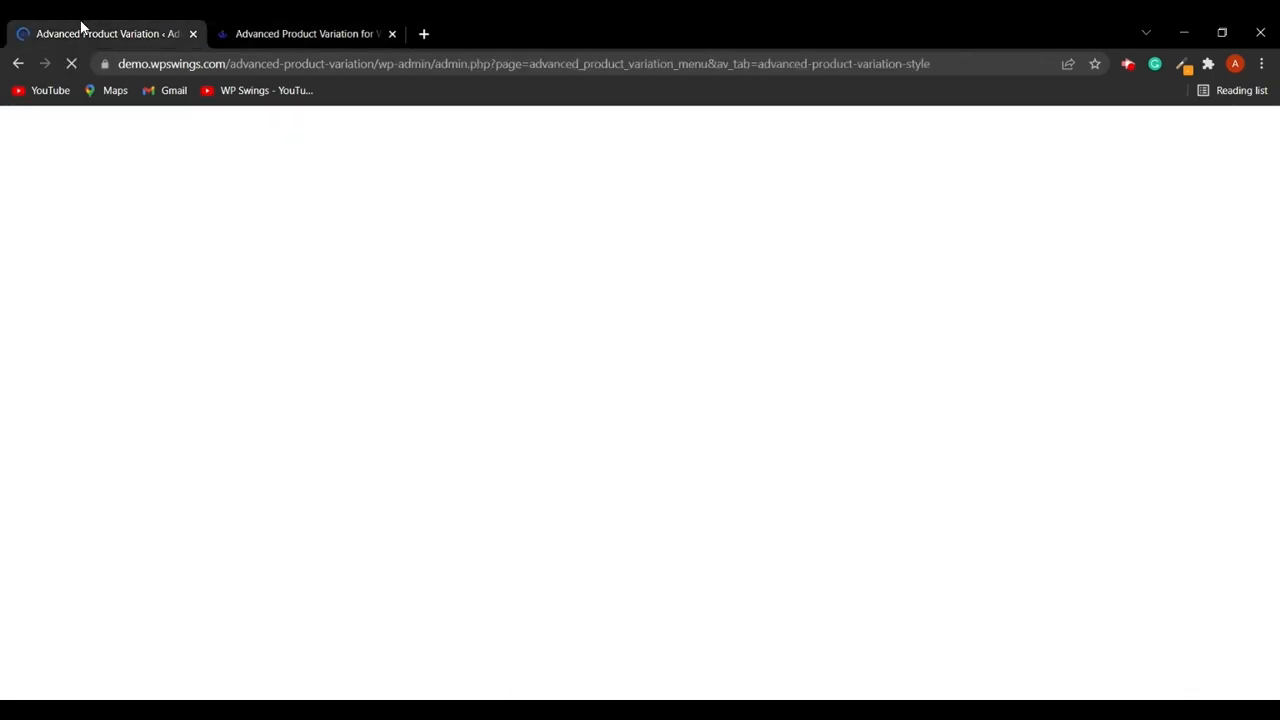
scroll(490, 505, down, 4)
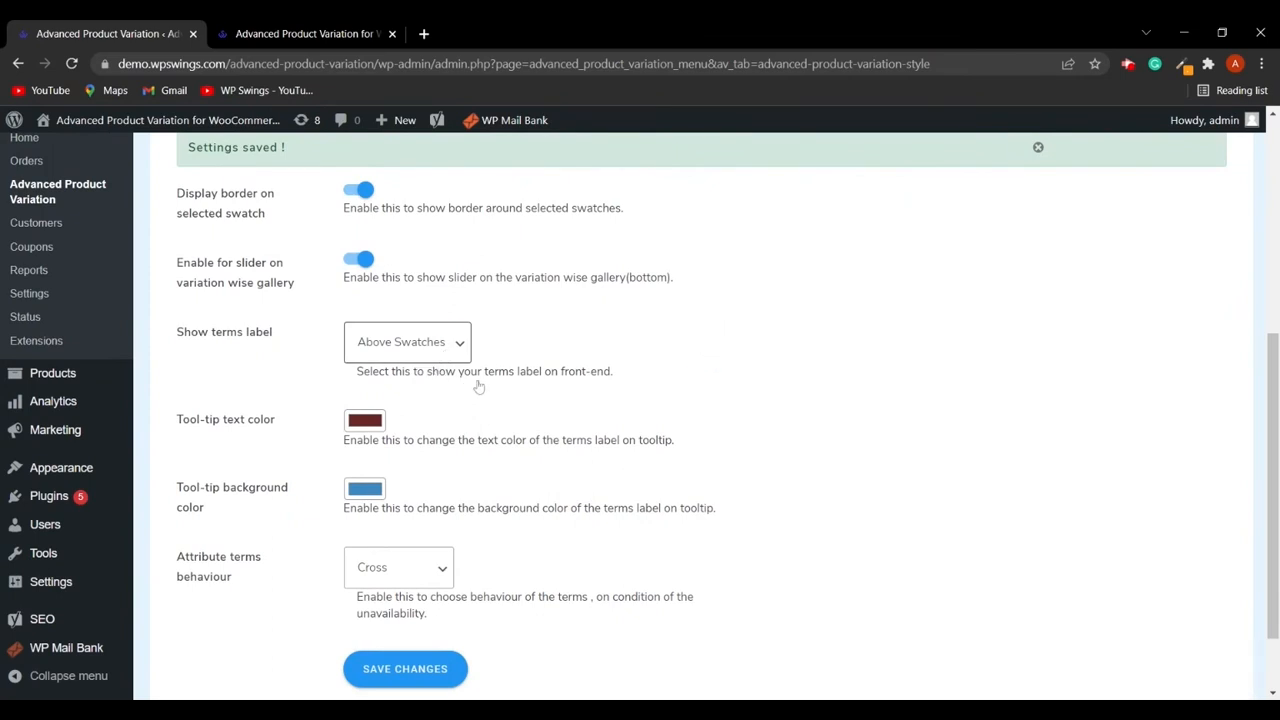
scroll(477, 388, down, 1)
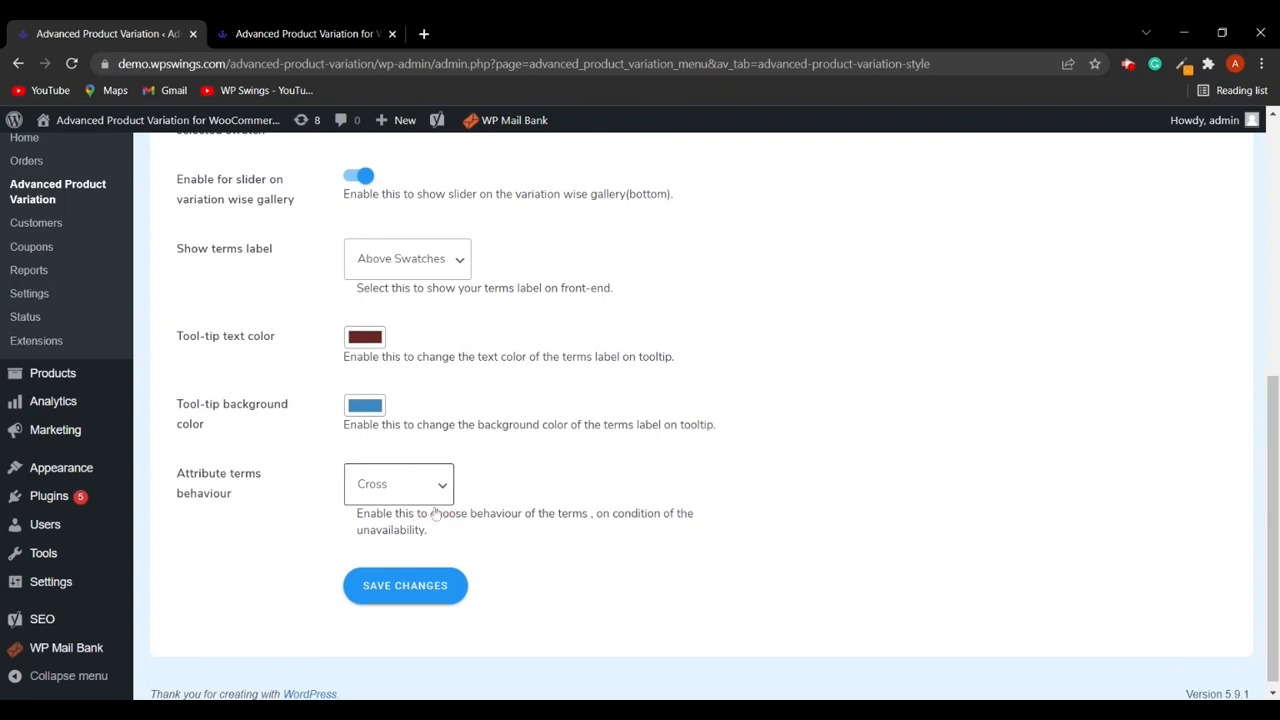
click(410, 586)
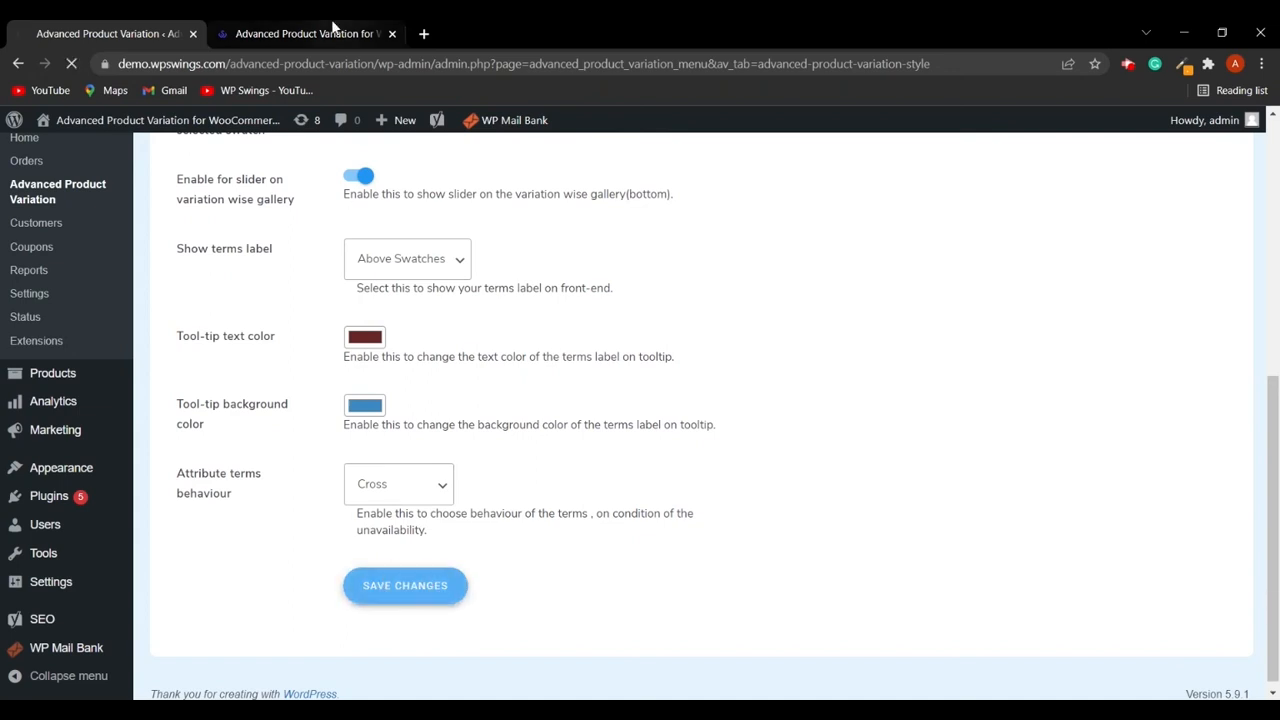
- Select the Green color swatch of the AV-Neck T-Shirt on the shop page to check its size swatches
click(343, 27)
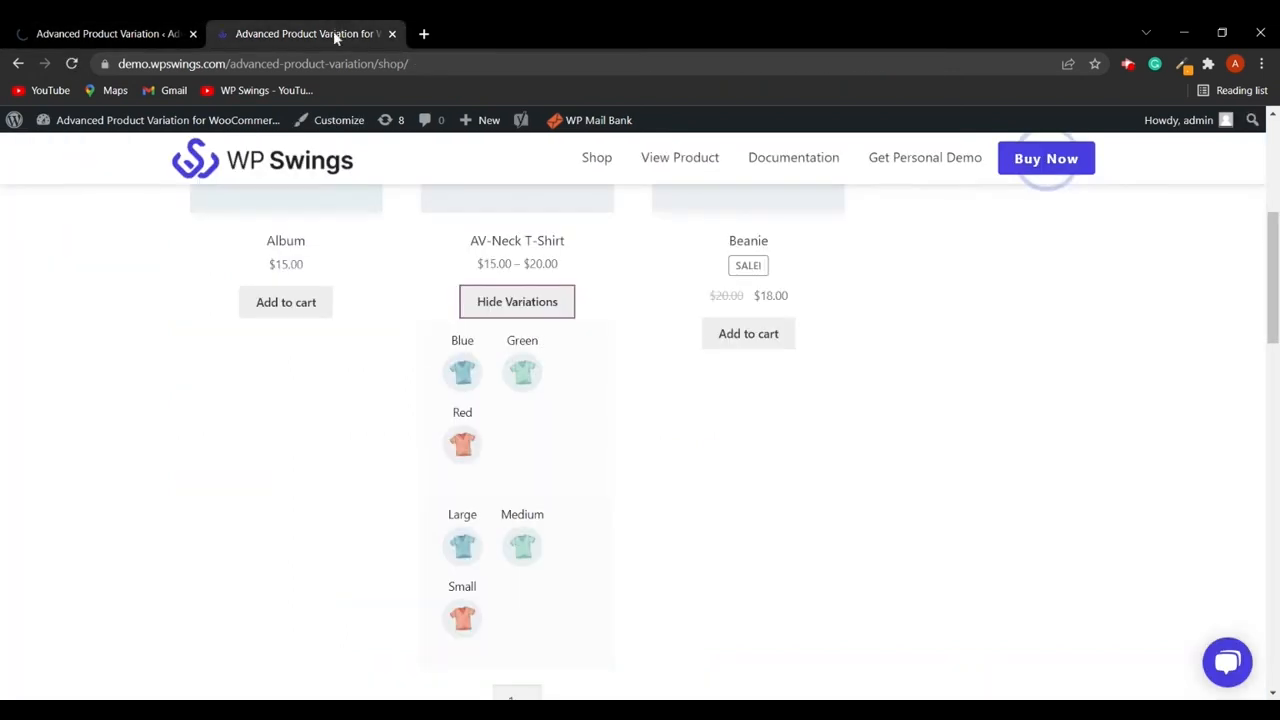
click(530, 374)
scroll(538, 432, down, 2)
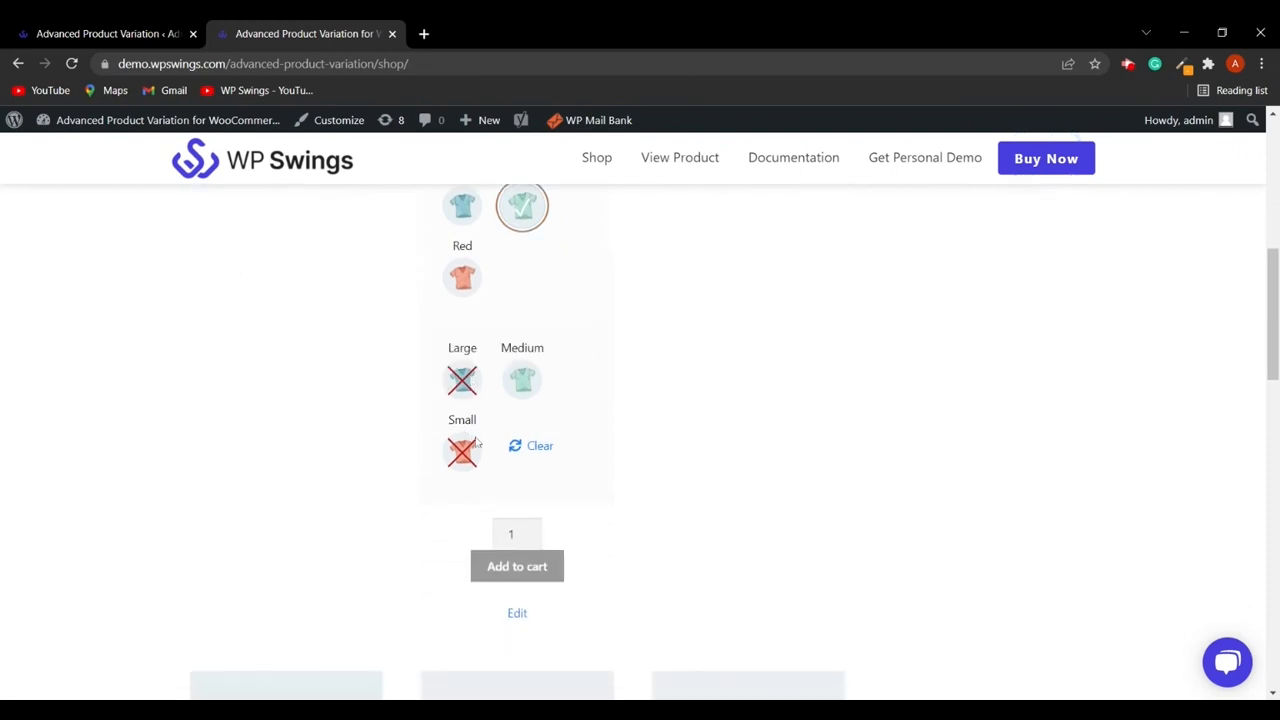
scroll(709, 431, up, 1)
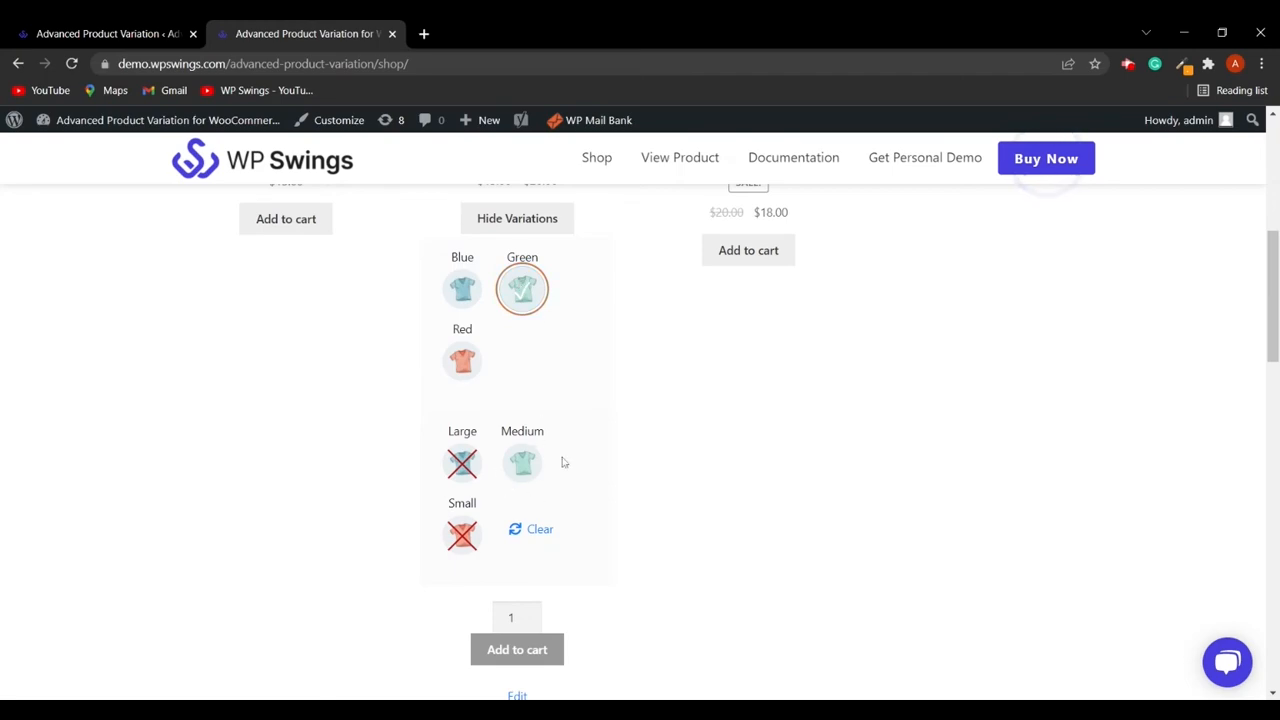
scroll(570, 445, up, 2)
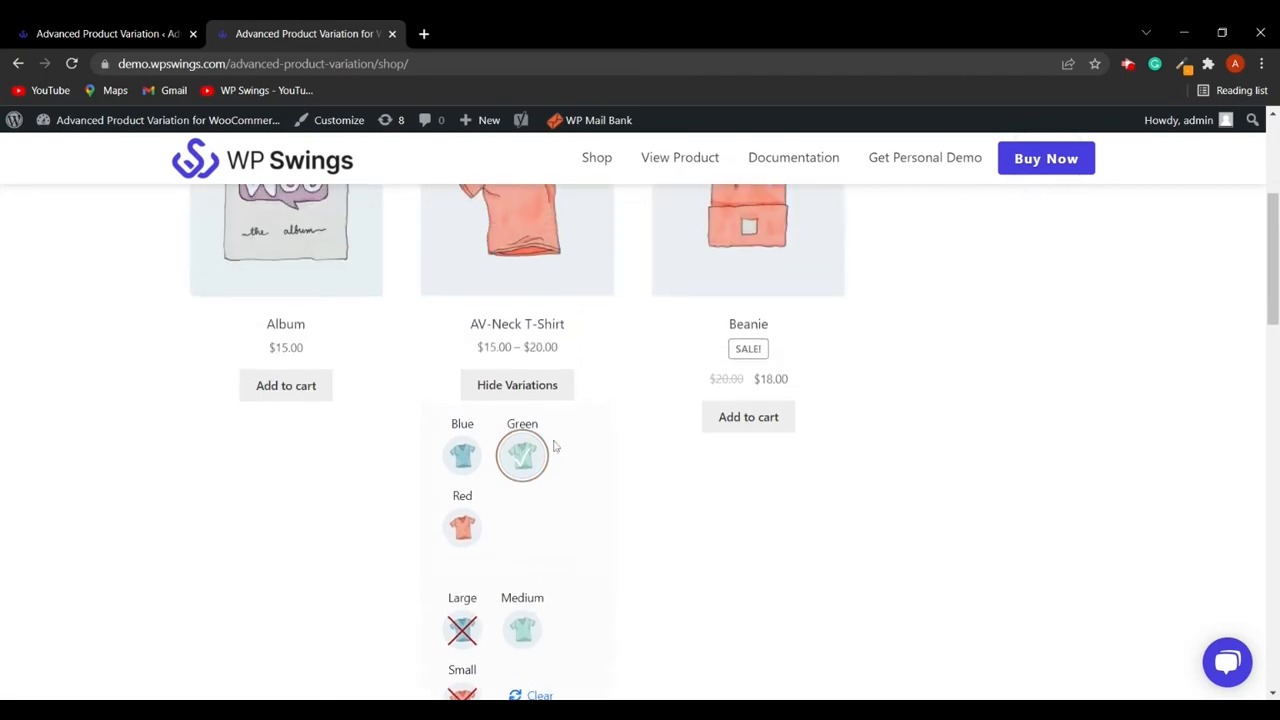
scroll(551, 448, down, 2)
- Set Attribute terms behaviour to Hide in the style settings and save the changes
click(106, 34)
scroll(444, 473, down, 5)
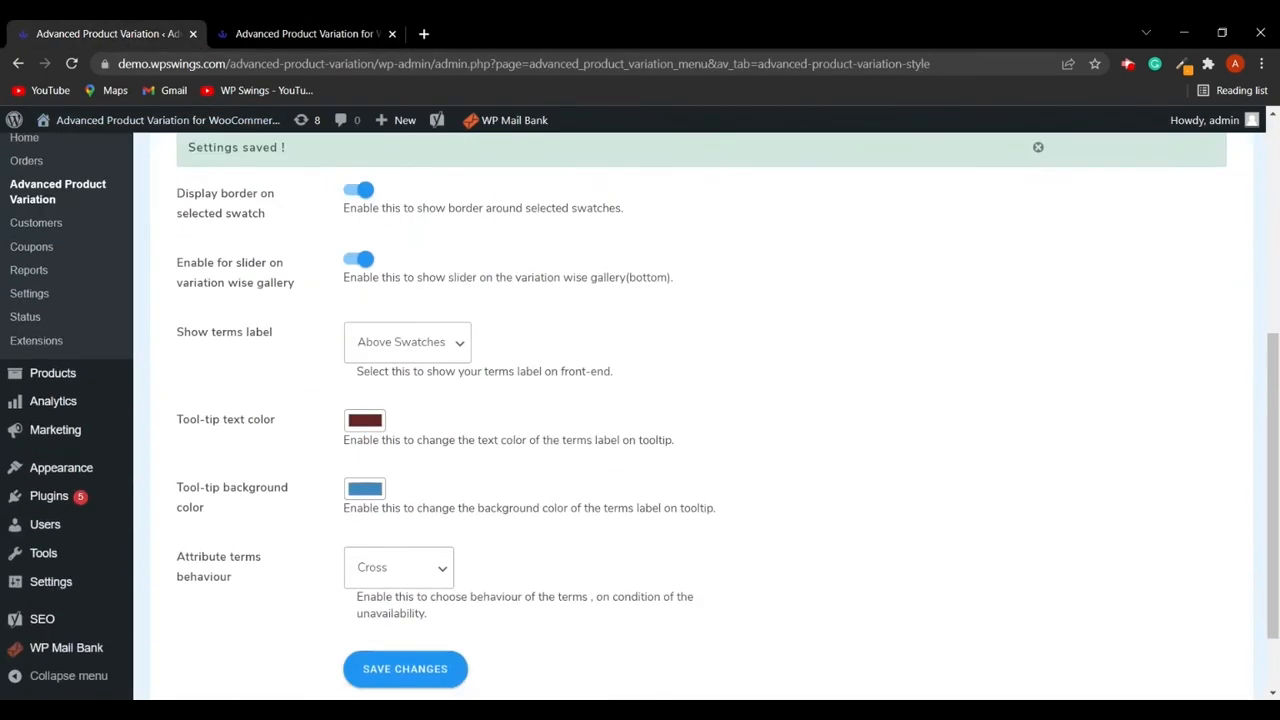
click(411, 505)
click(416, 582)
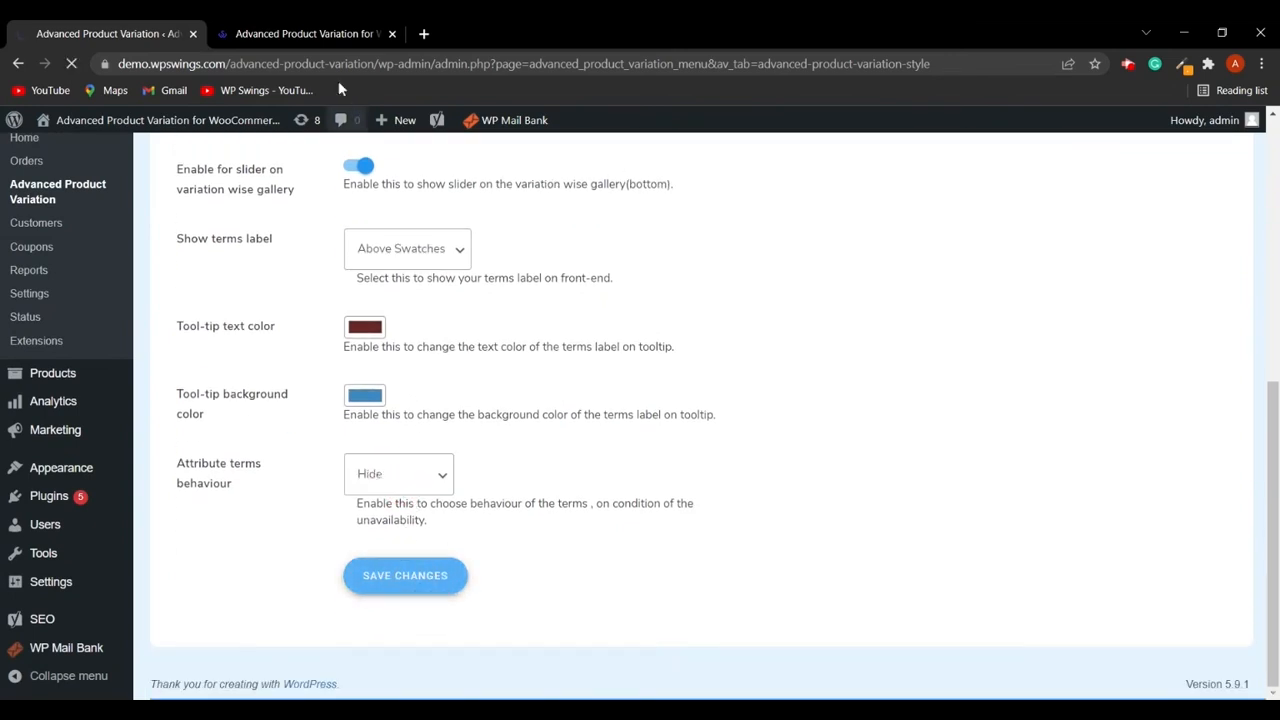
- Show the AV-Neck T-Shirt variations on the shop page and select the Red swatch to check the sizes
click(306, 34)
scroll(543, 400, down, 1)
scroll(540, 392, up, 3)
click(522, 385)
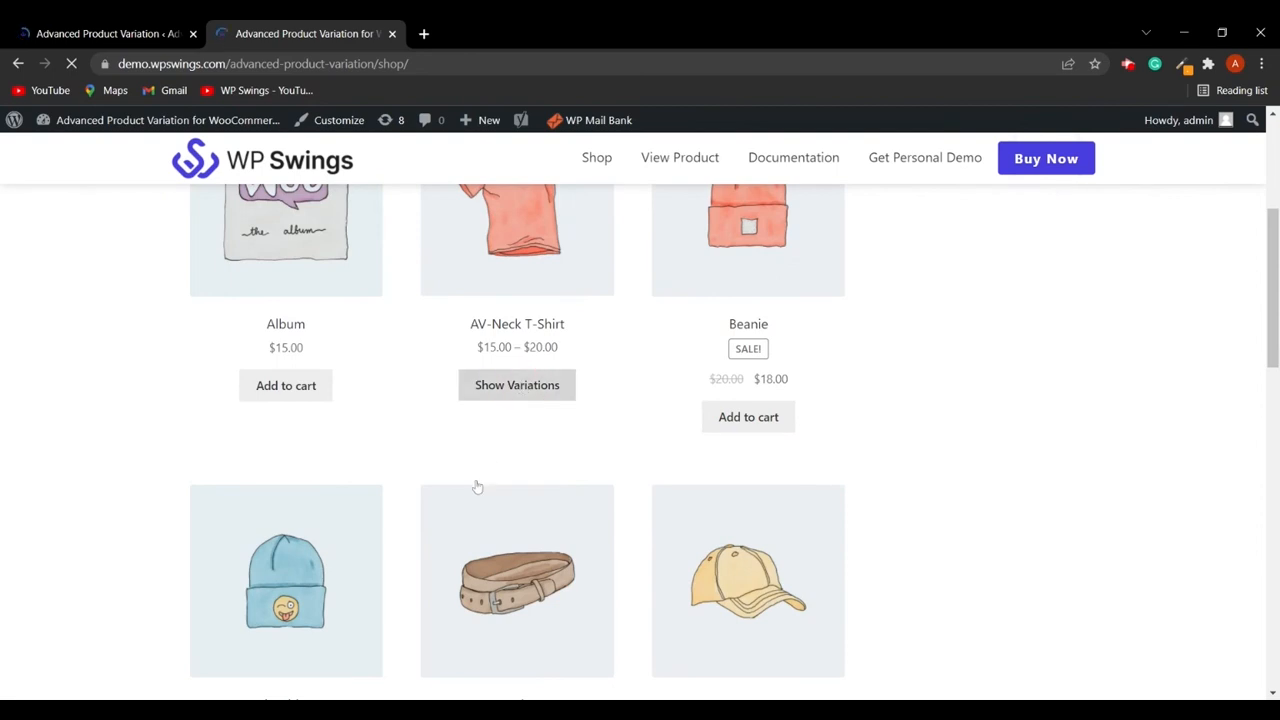
click(491, 390)
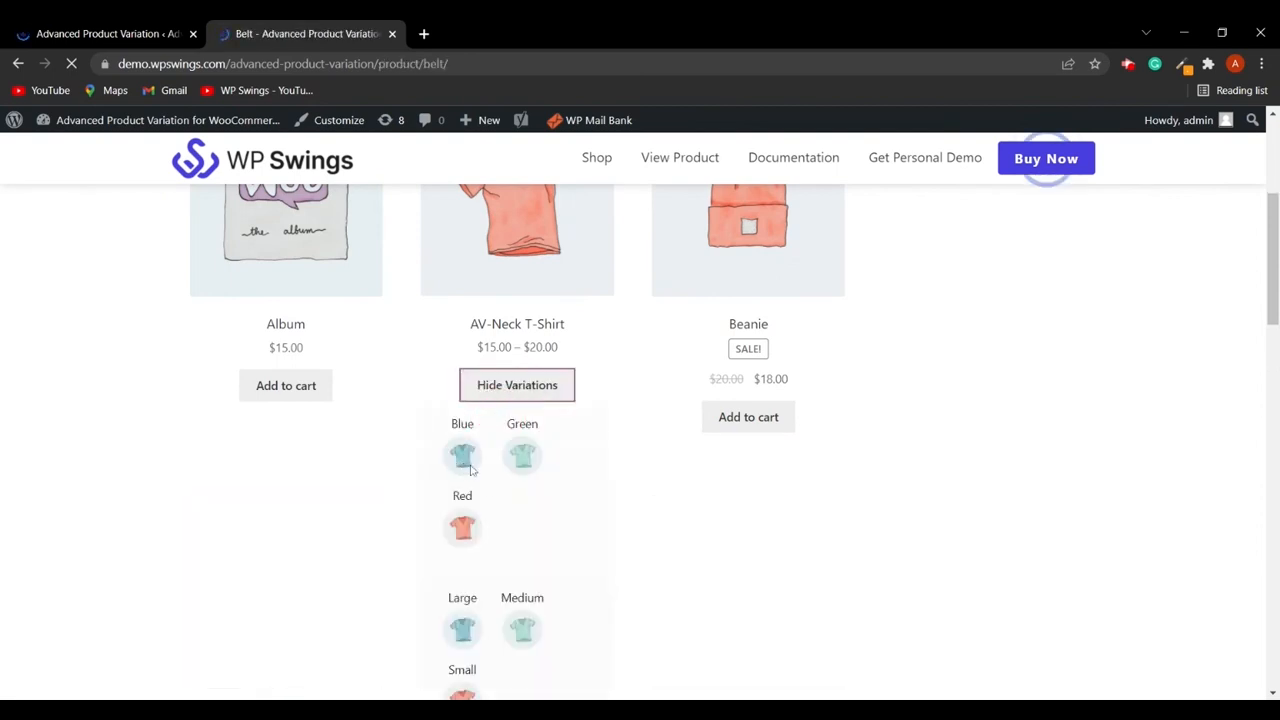
scroll(510, 440, down, 2)
click(462, 362)
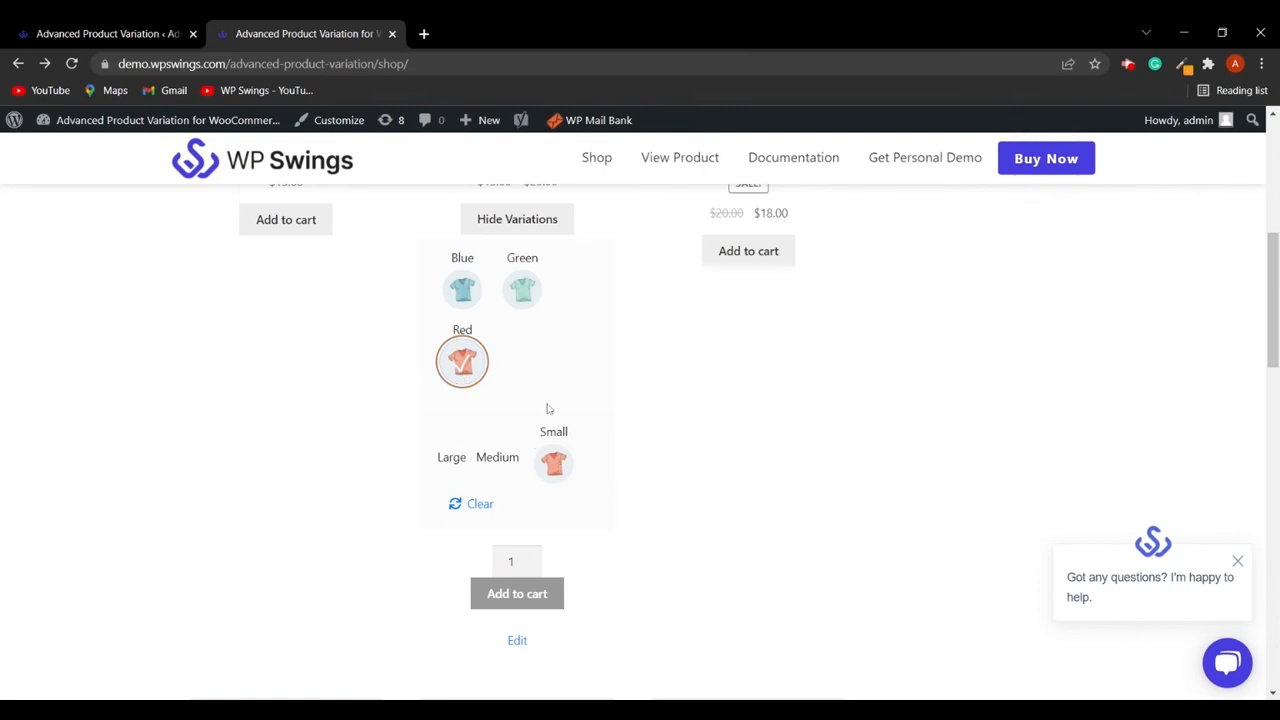
- Choose a different Attribute terms behaviour option in the style settings and save the changes
click(79, 28)
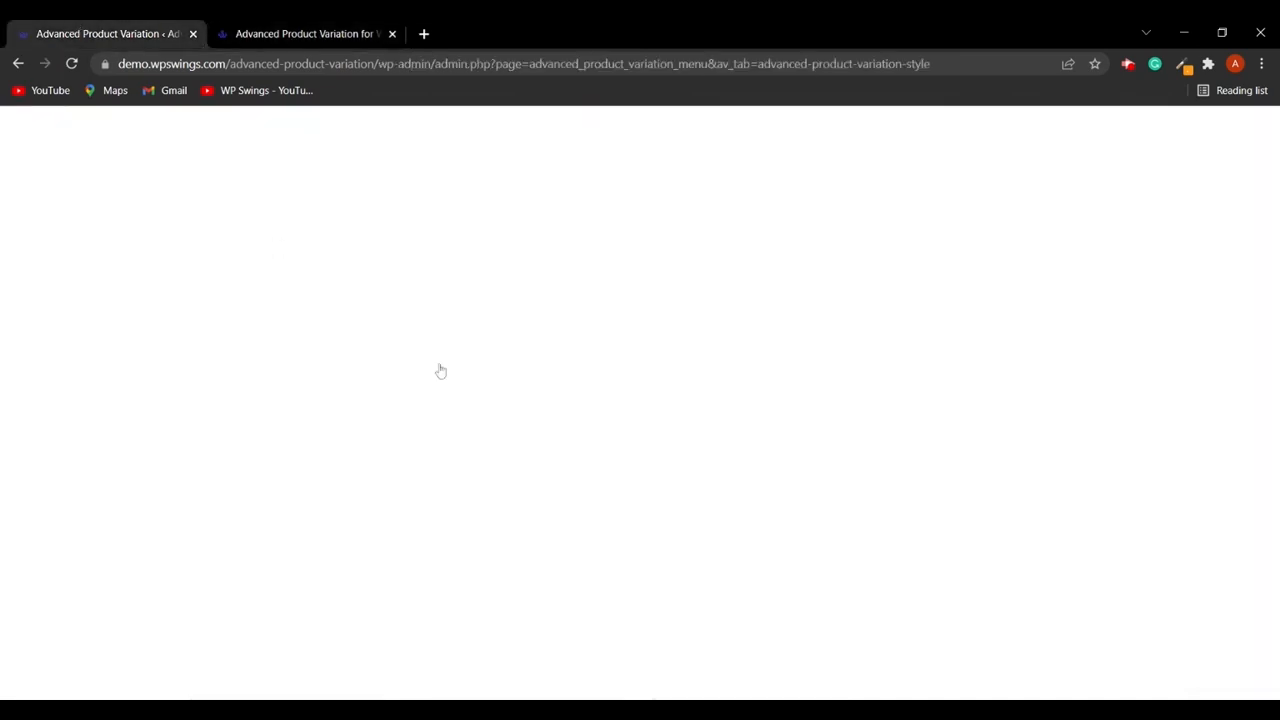
scroll(530, 470, down, 3)
click(408, 488)
click(390, 518)
click(405, 586)
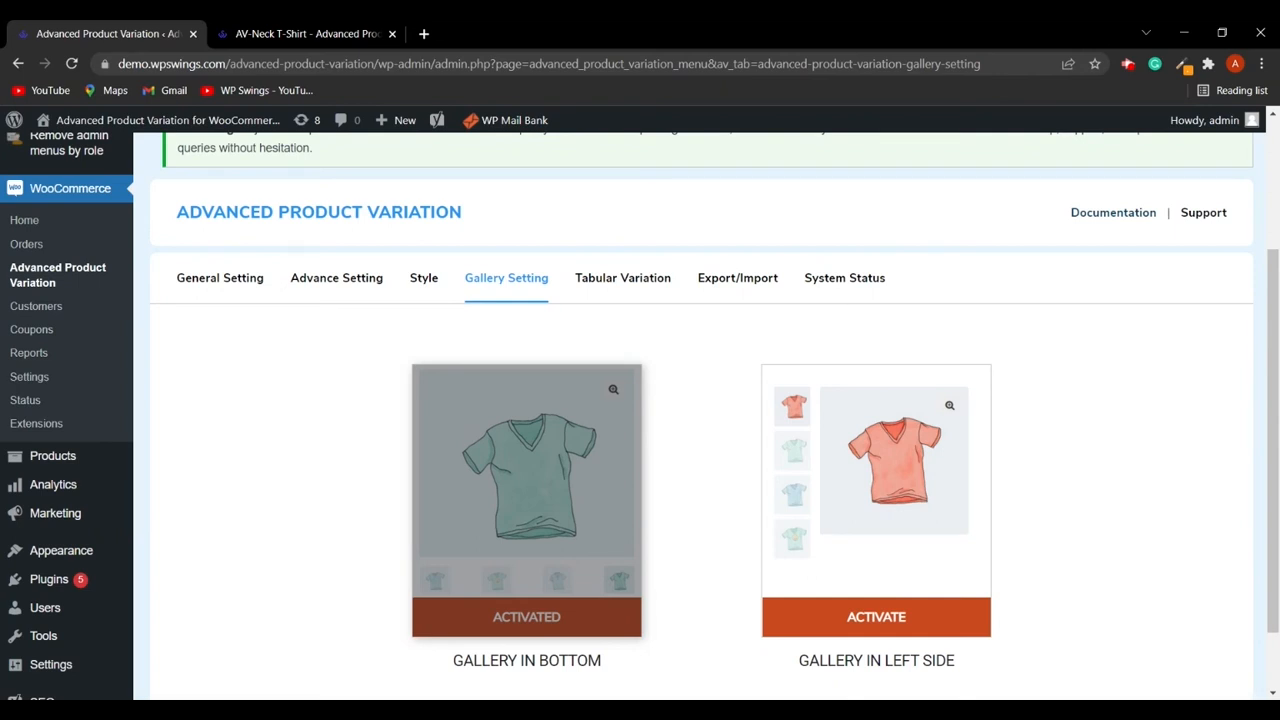
- Activate the Gallery in Left Side layout in the gallery settings
scroll(631, 620, down, 1)
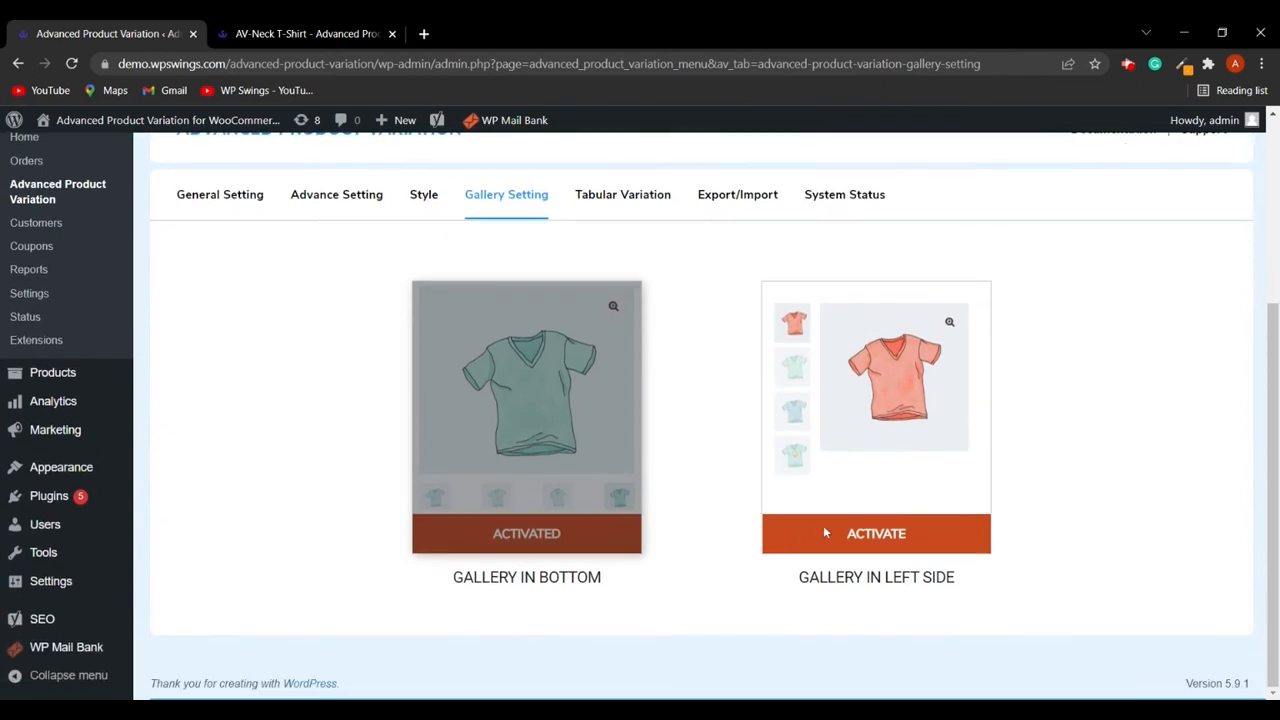
click(884, 537)
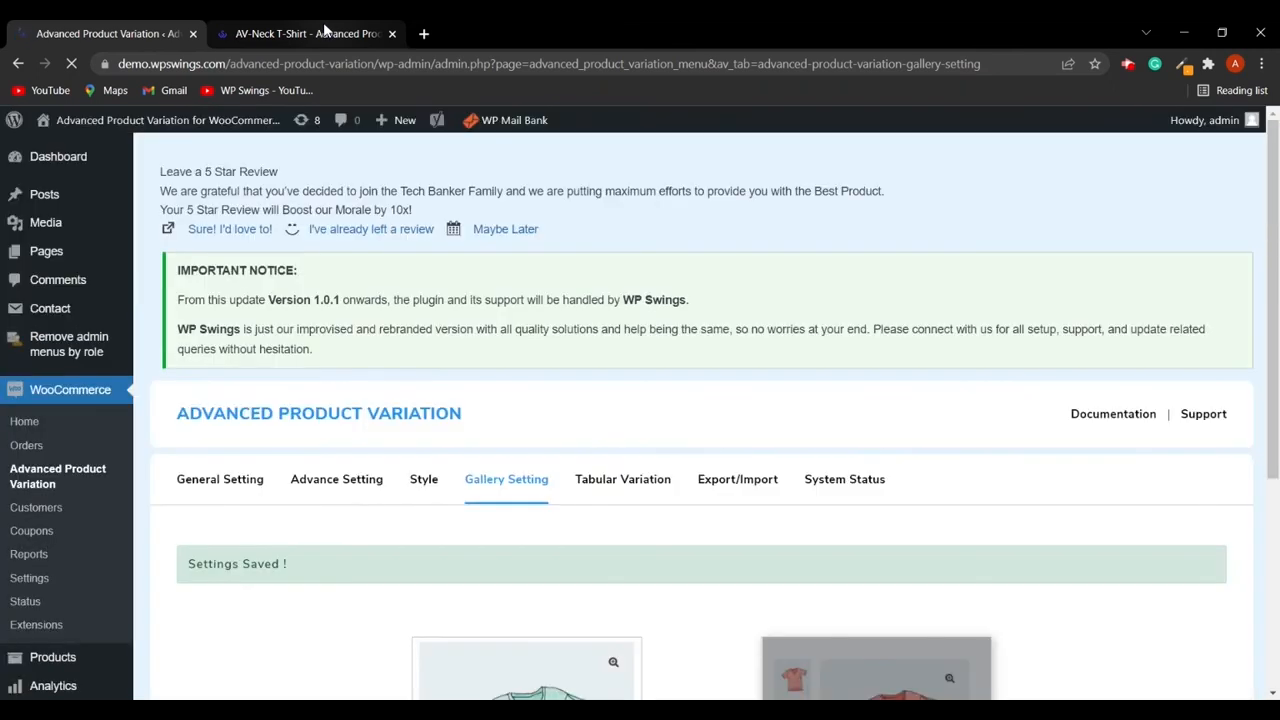
- Reload the AV-Neck T-Shirt product page to check the gallery layout, then review the gallery settings
click(323, 30)
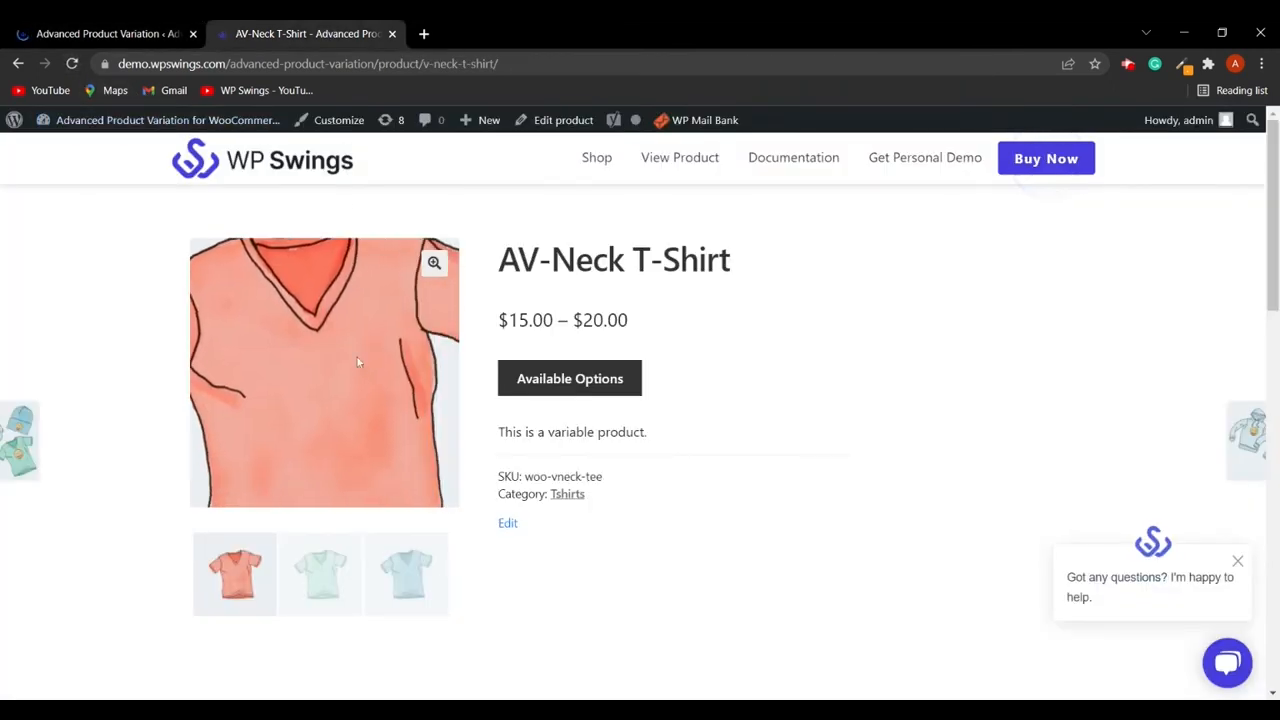
key(F5)
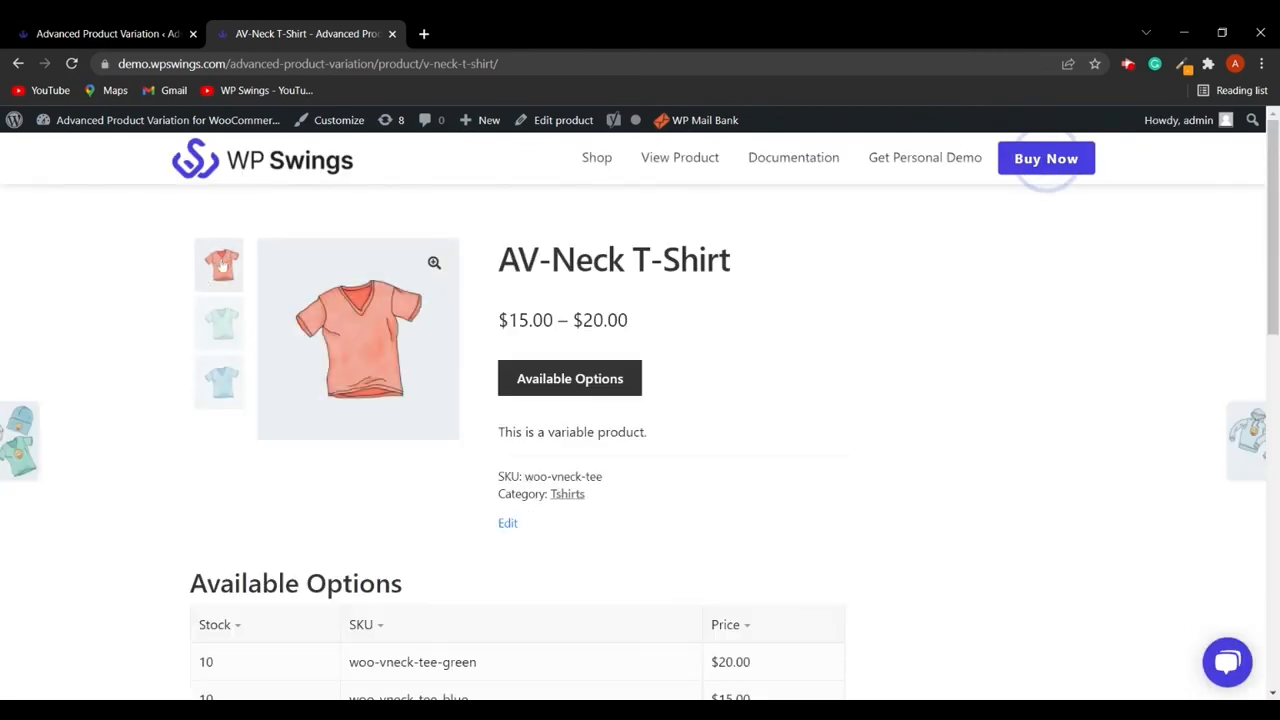
click(108, 33)
scroll(526, 446, down, 3)
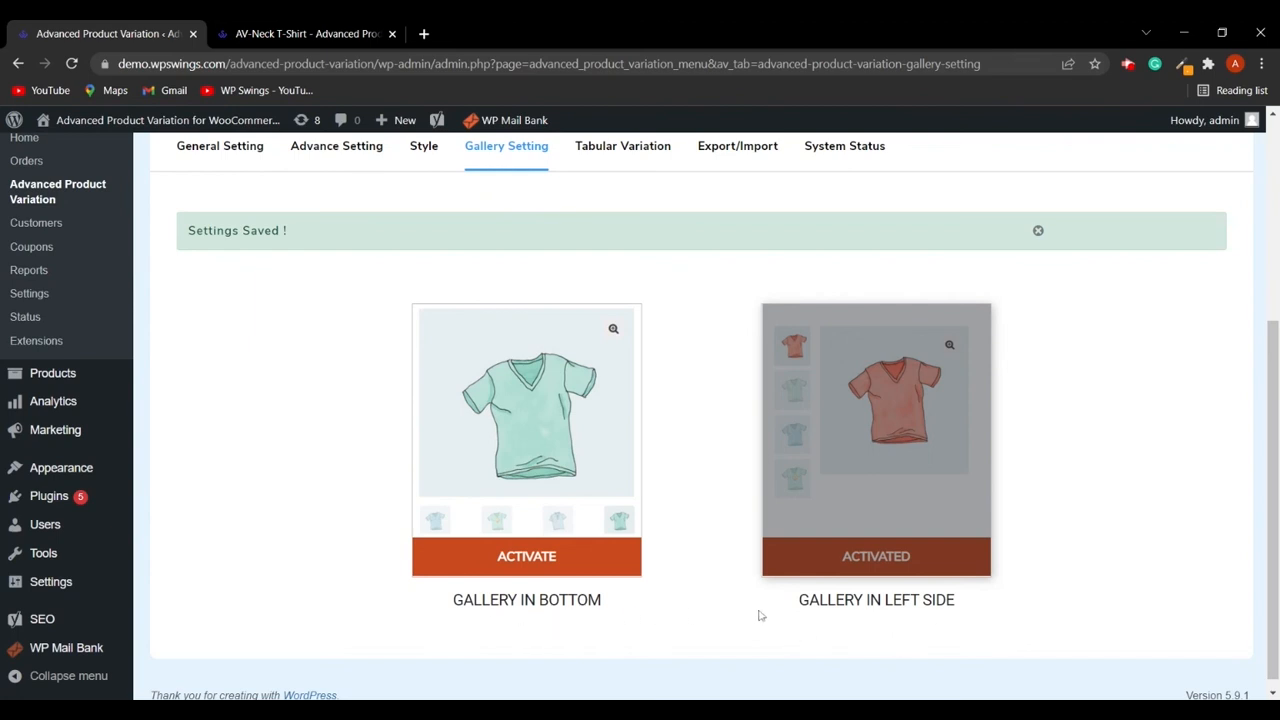
scroll(750, 600, up, 2)
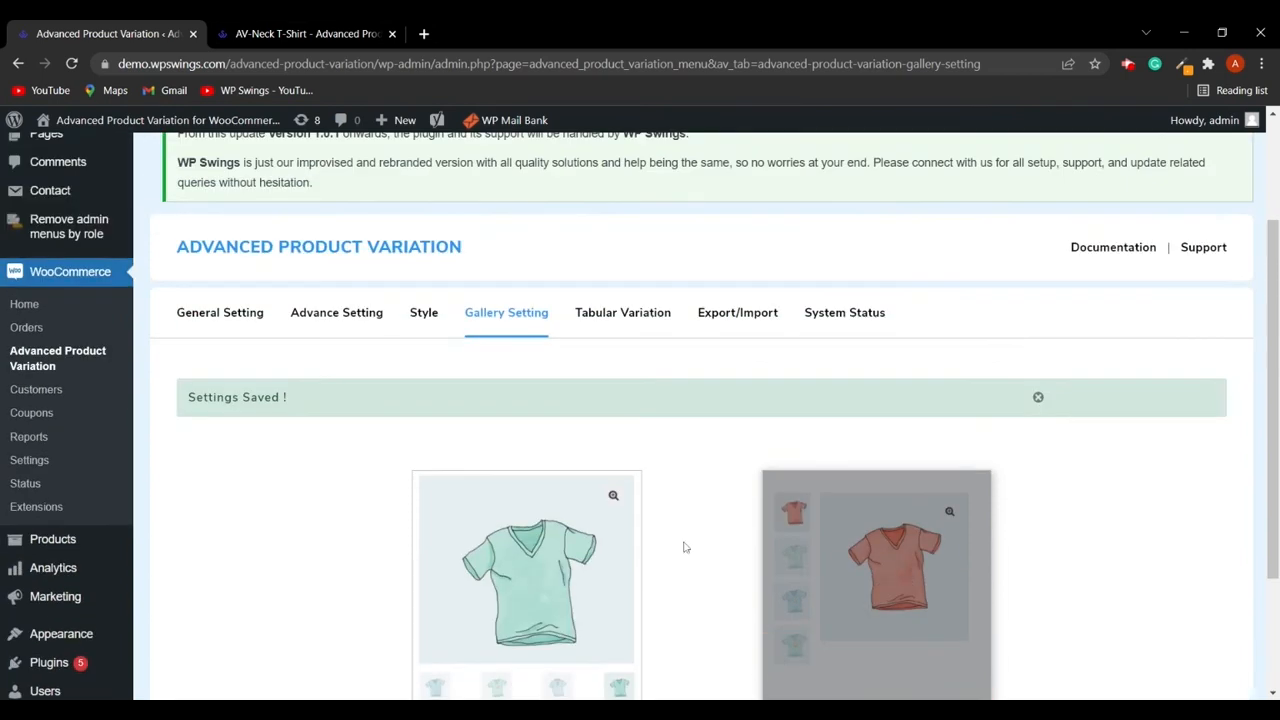
scroll(668, 542, down, 2)
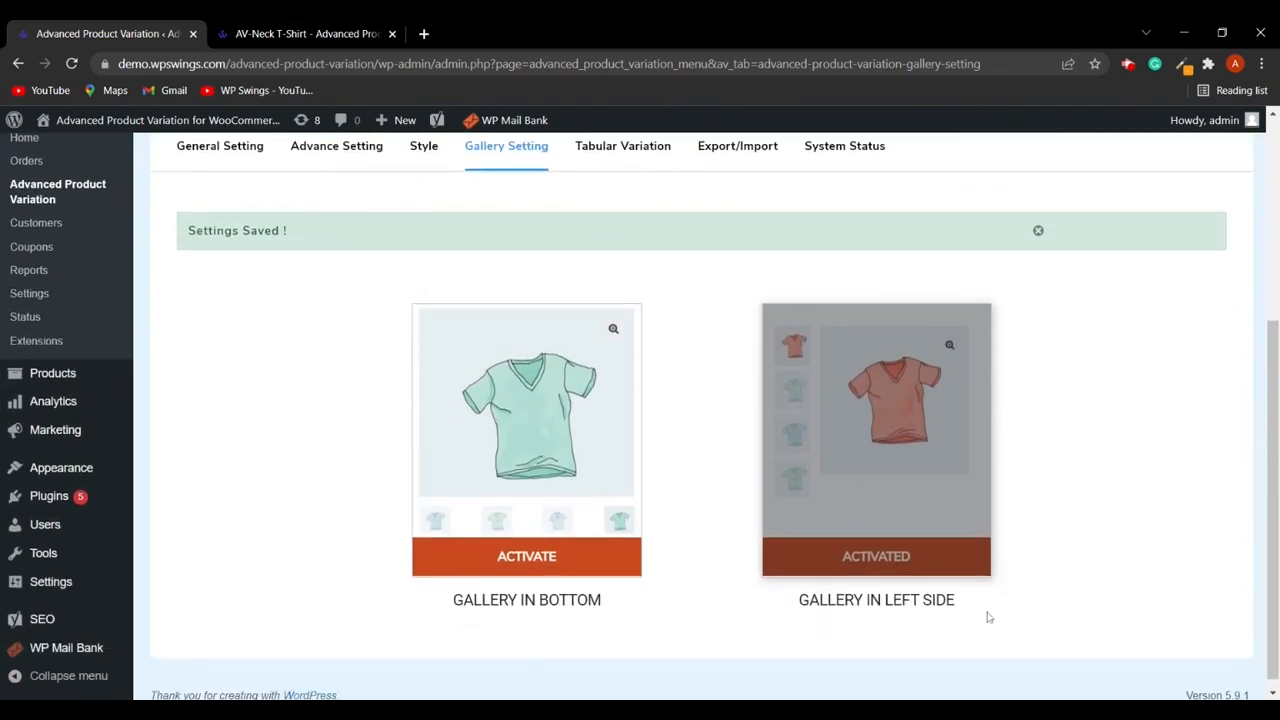
scroll(1088, 569, up, 3)
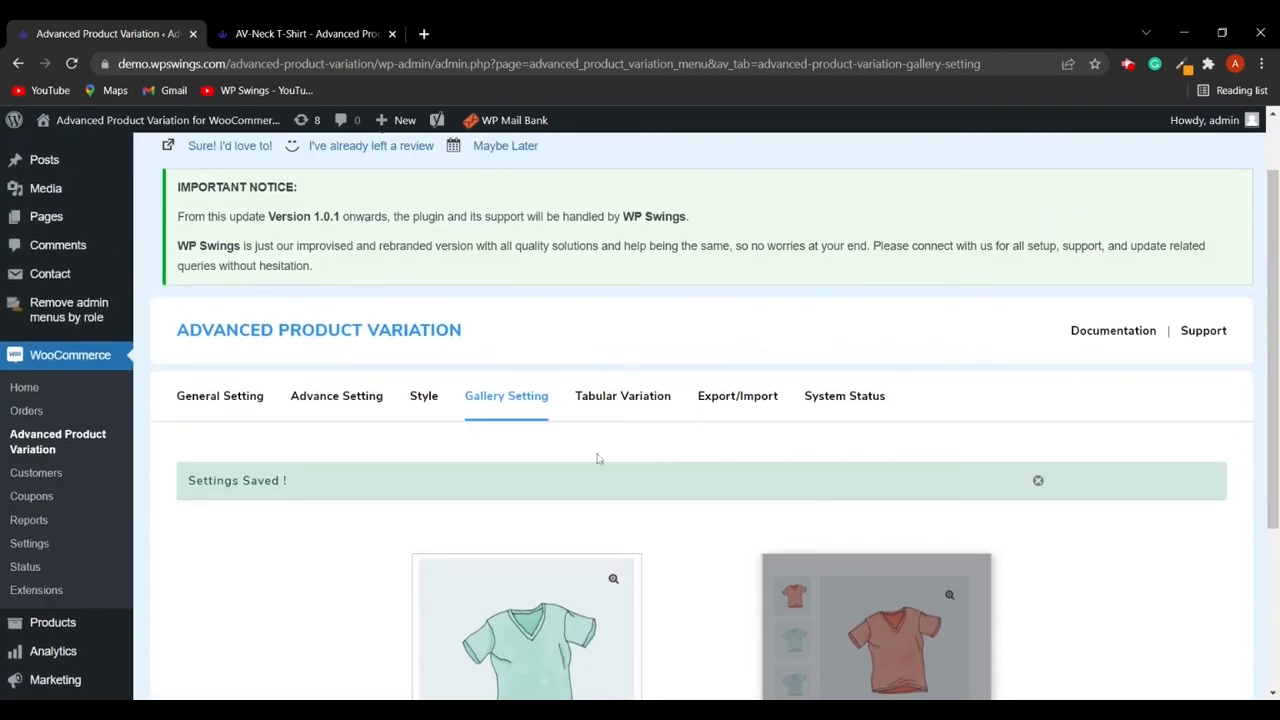
scroll(660, 520, down, 3)
scroll(670, 530, up, 4)
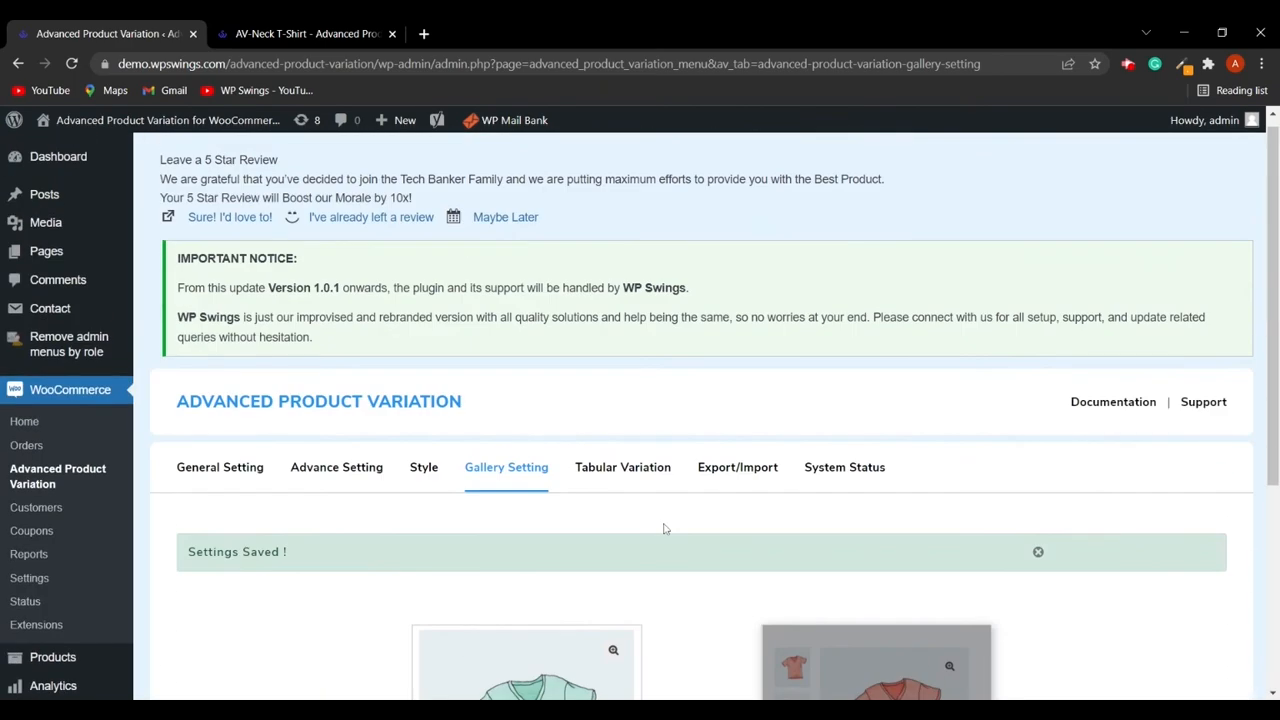
- Open the Tabular Variation settings, enable the variation table and place it After product summary (before description)
click(623, 468)
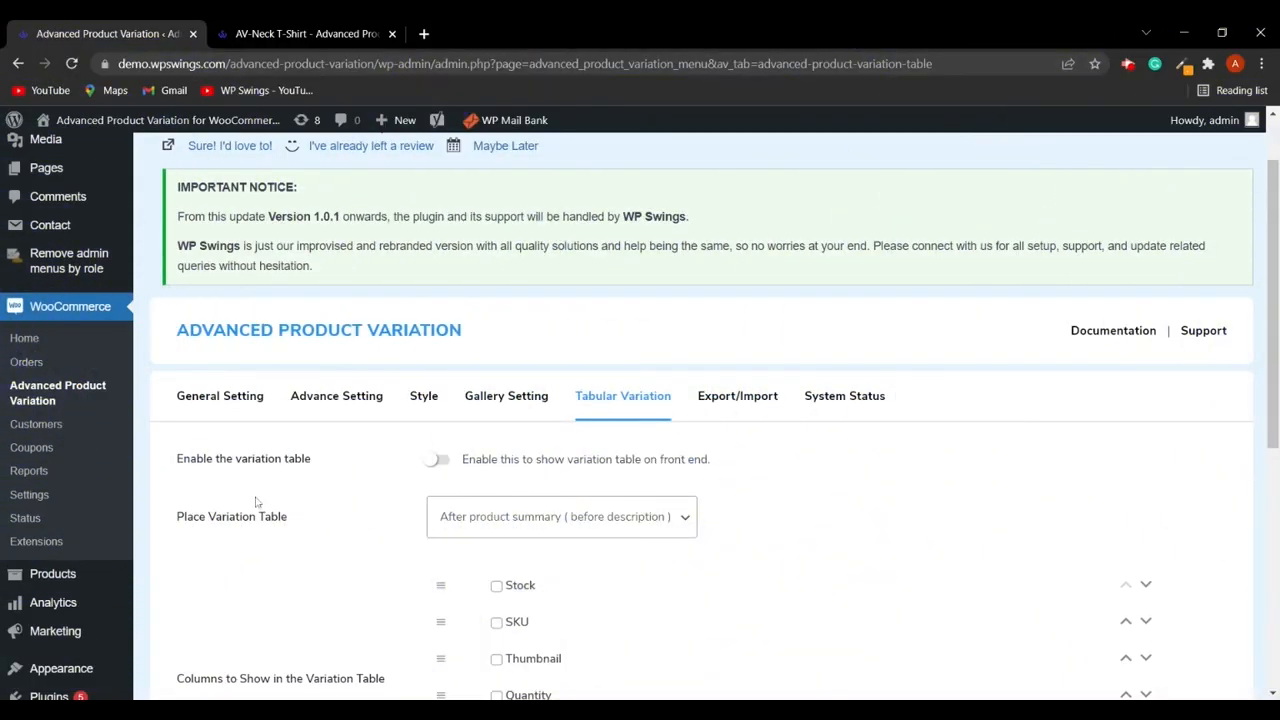
click(447, 461)
scroll(821, 496, down, 2)
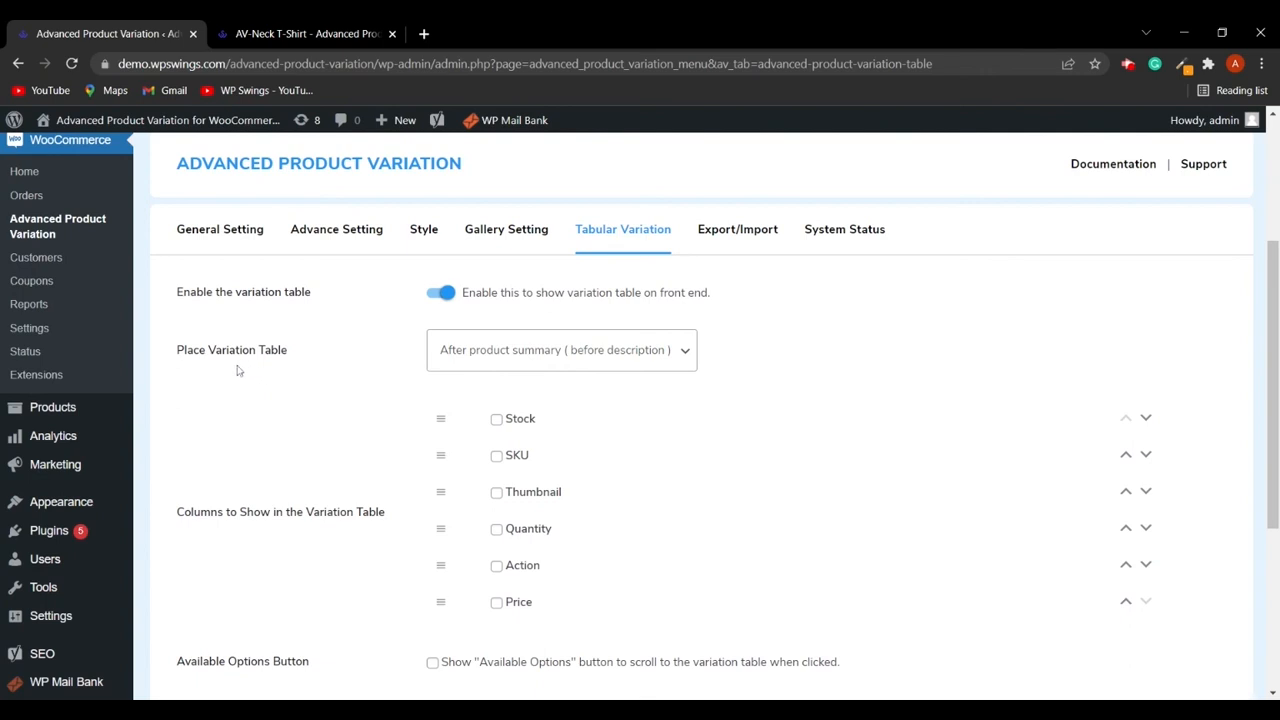
click(566, 356)
click(560, 379)
click(566, 356)
click(552, 381)
scroll(582, 413, down, 1)
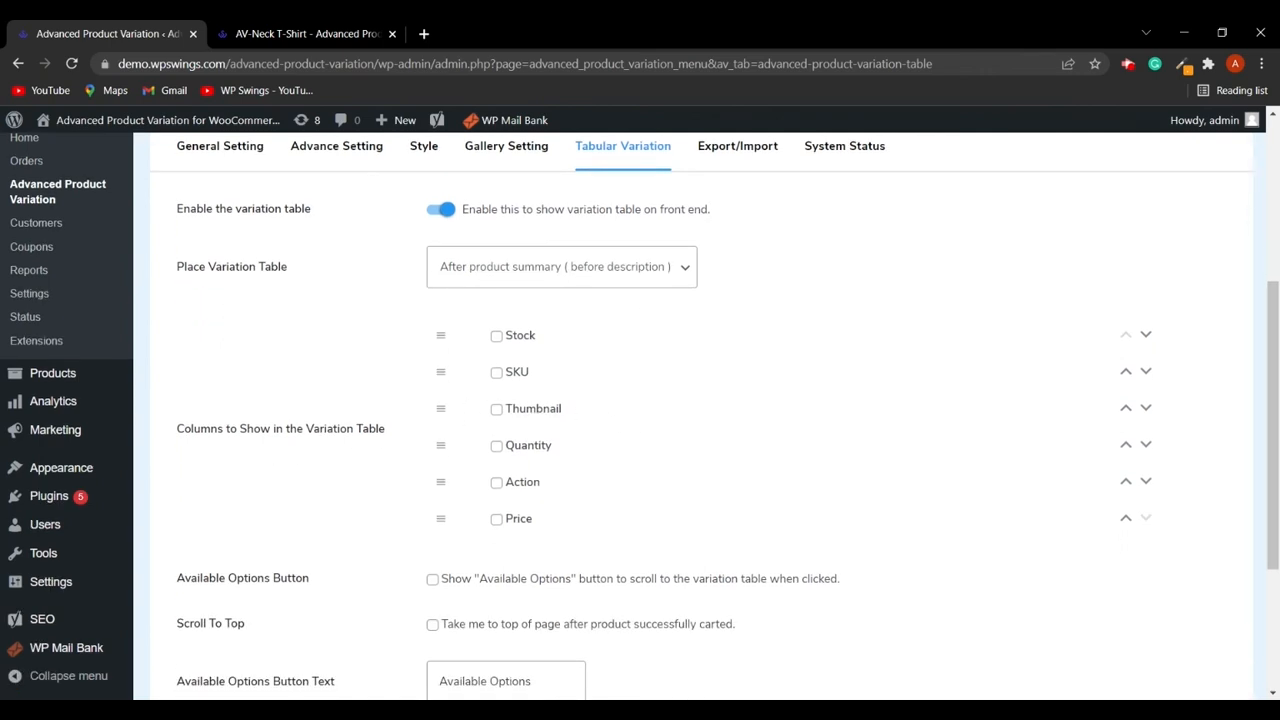
- Tick the Stock, SKU, Thumbnail, Quantity, Action and Price columns to show in the variation table
click(498, 338)
click(498, 375)
click(502, 416)
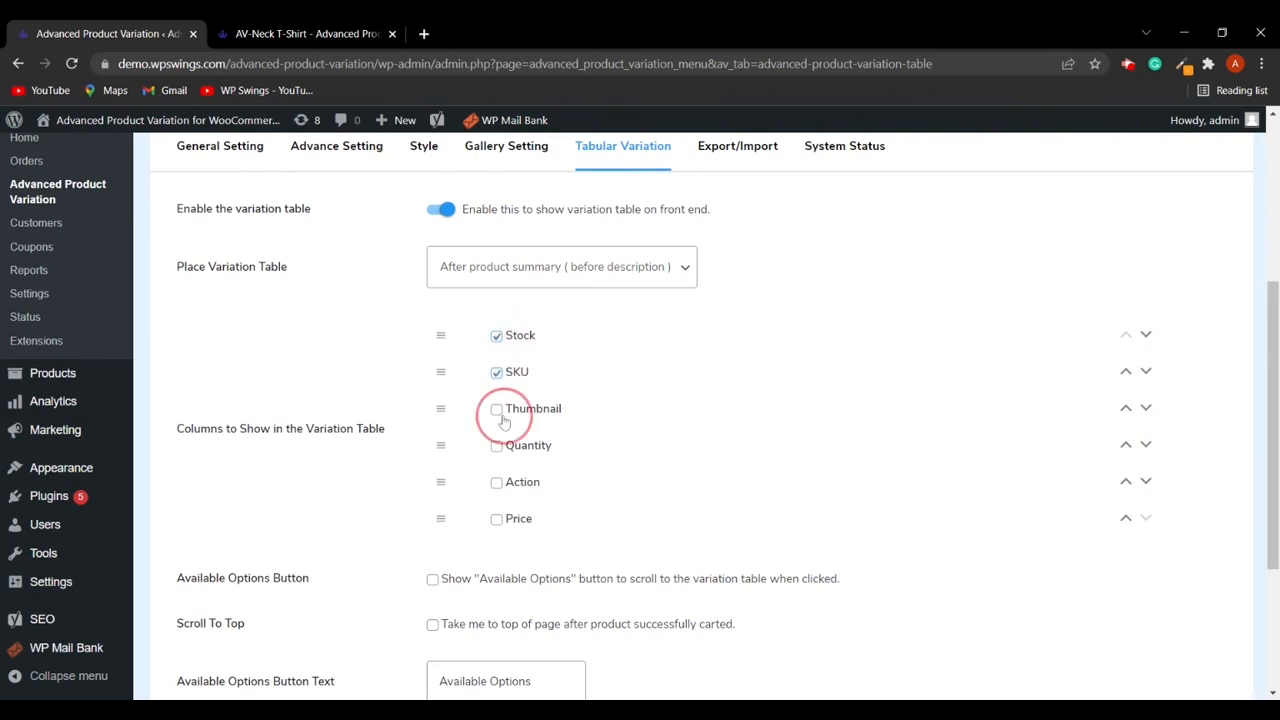
click(500, 448)
click(500, 484)
click(513, 515)
click(499, 484)
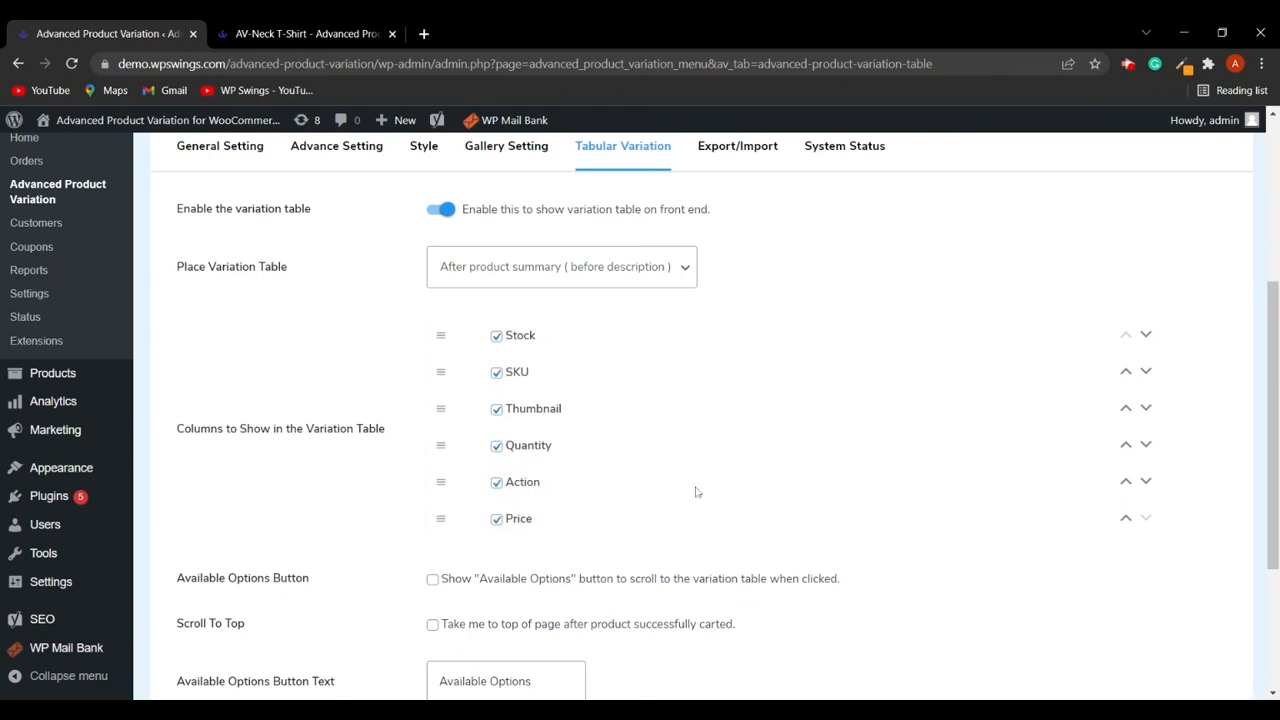
- Move the Price column to the top of the variation table column order
click(1126, 518)
click(1126, 518)
click(1126, 518)
click(1126, 518)
click(1126, 518)
click(1126, 482)
click(1126, 443)
click(1126, 408)
click(1126, 372)
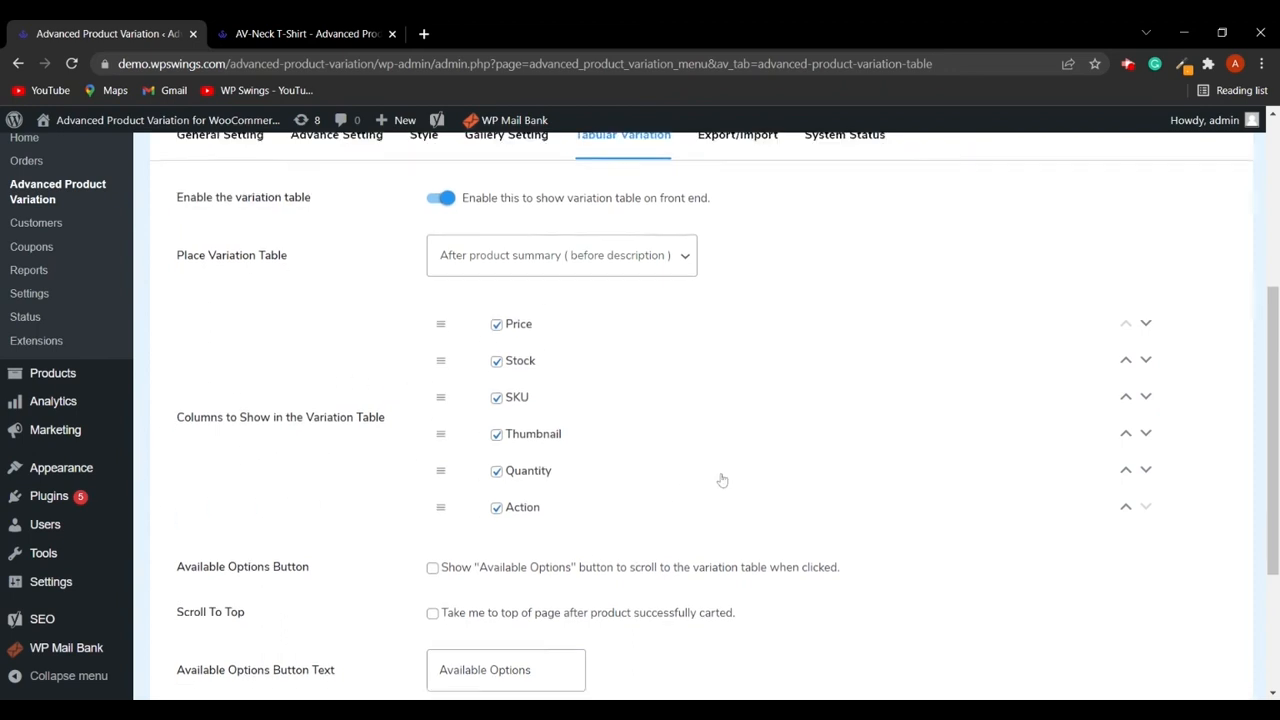
scroll(712, 480, down, 2)
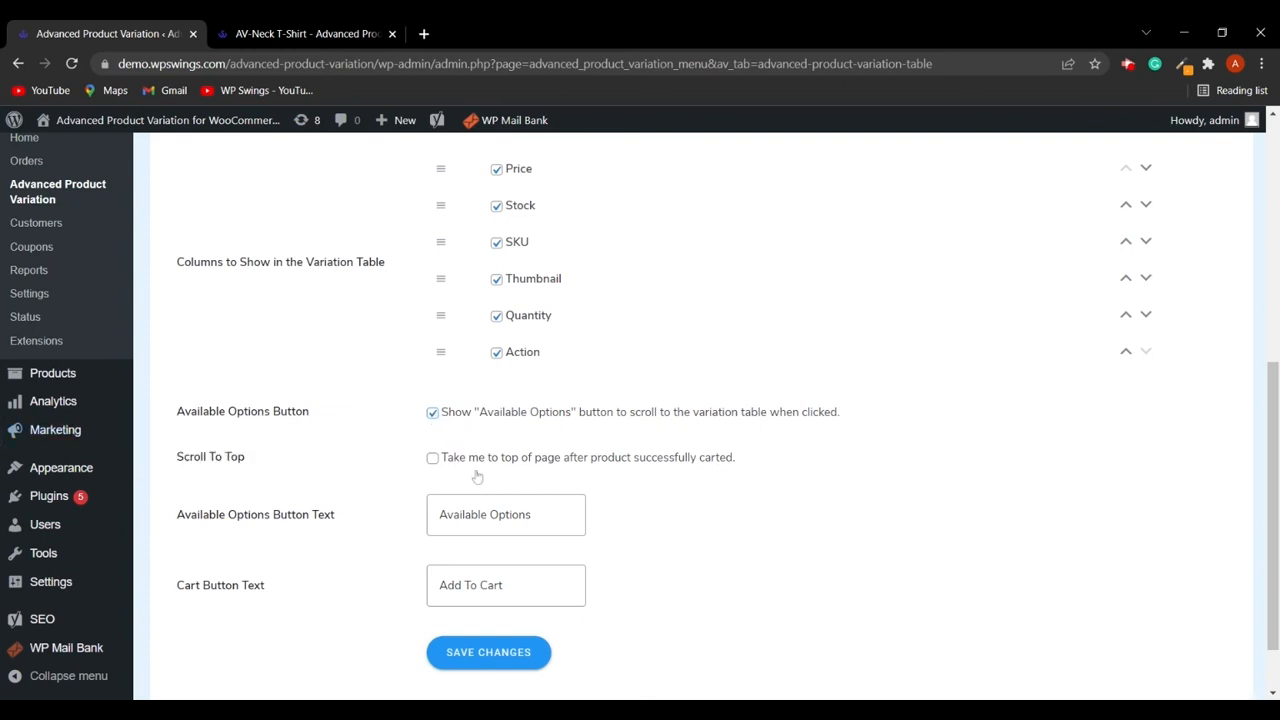
scroll(430, 450, down, 1)
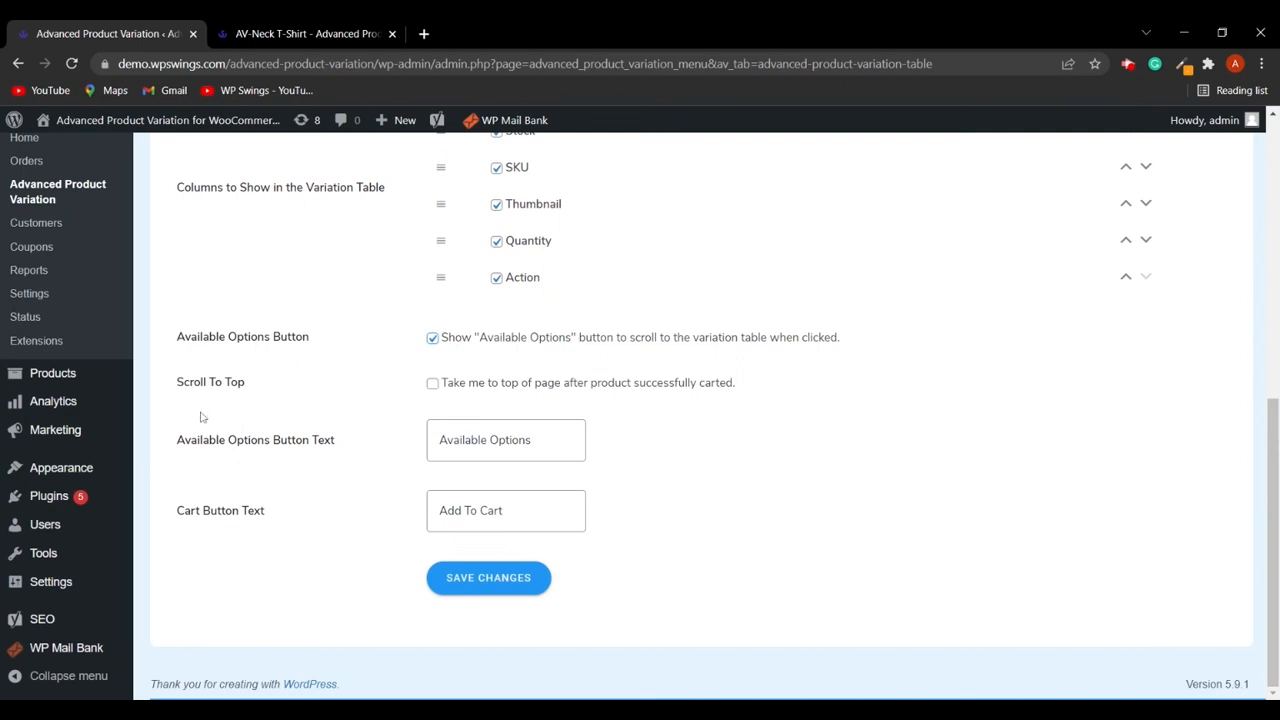
- Enable Scroll To Top, set the Available Options Button Text to Available Options Button, and save the changes
click(433, 386)
click(481, 438)
click(546, 440)
text(Button)
click(521, 514)
click(515, 578)
- Reload the AV-Neck T-Shirt product page and add the green variation to the cart from the variation table
click(366, 30)
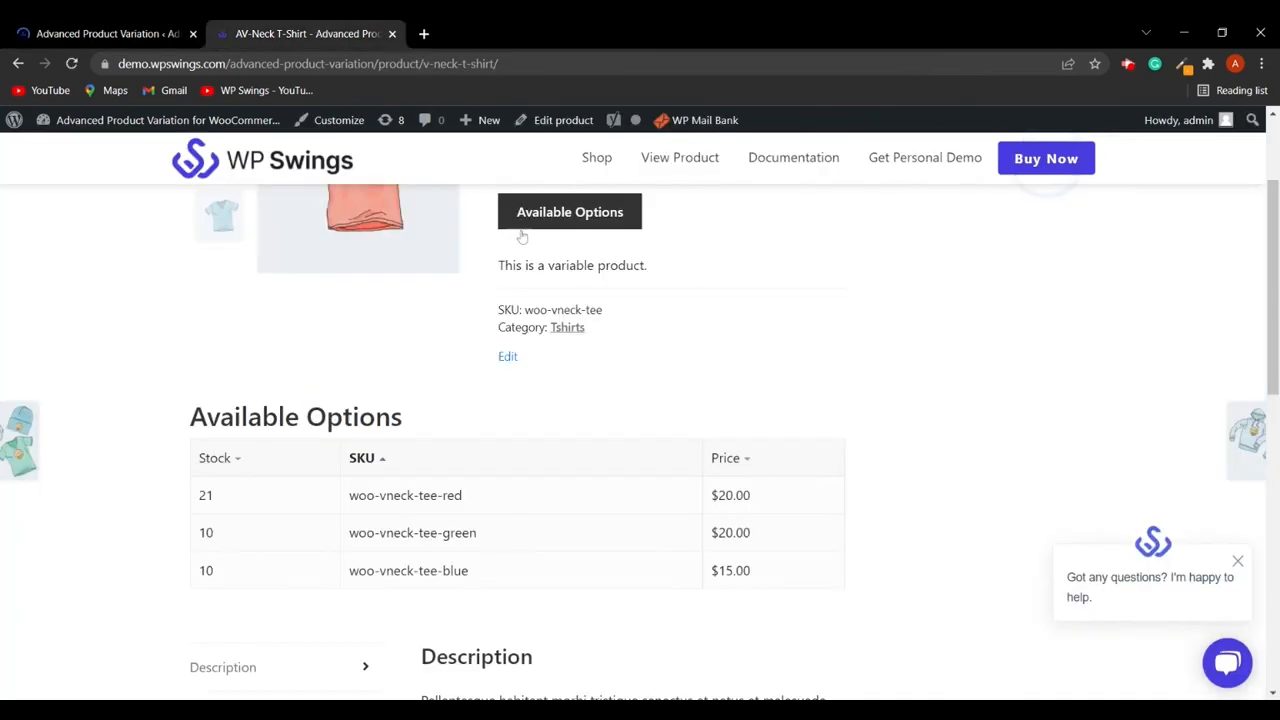
click(73, 62)
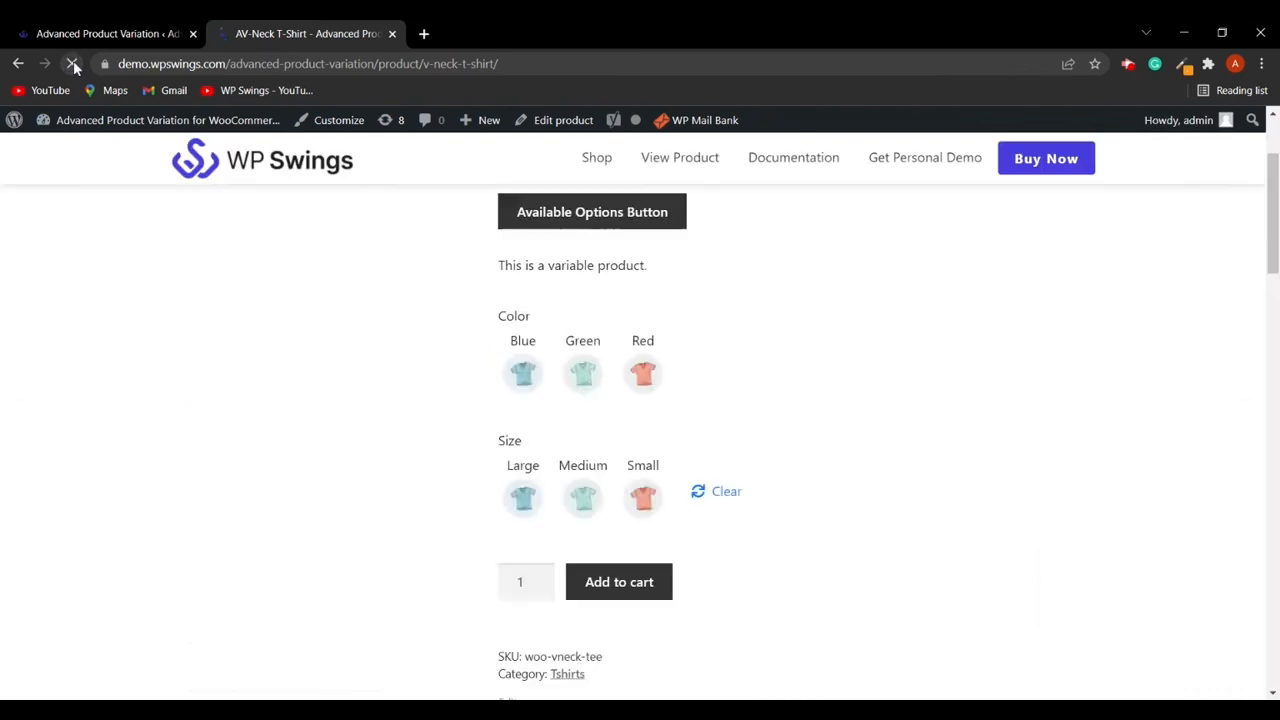
scroll(406, 309, down, 1)
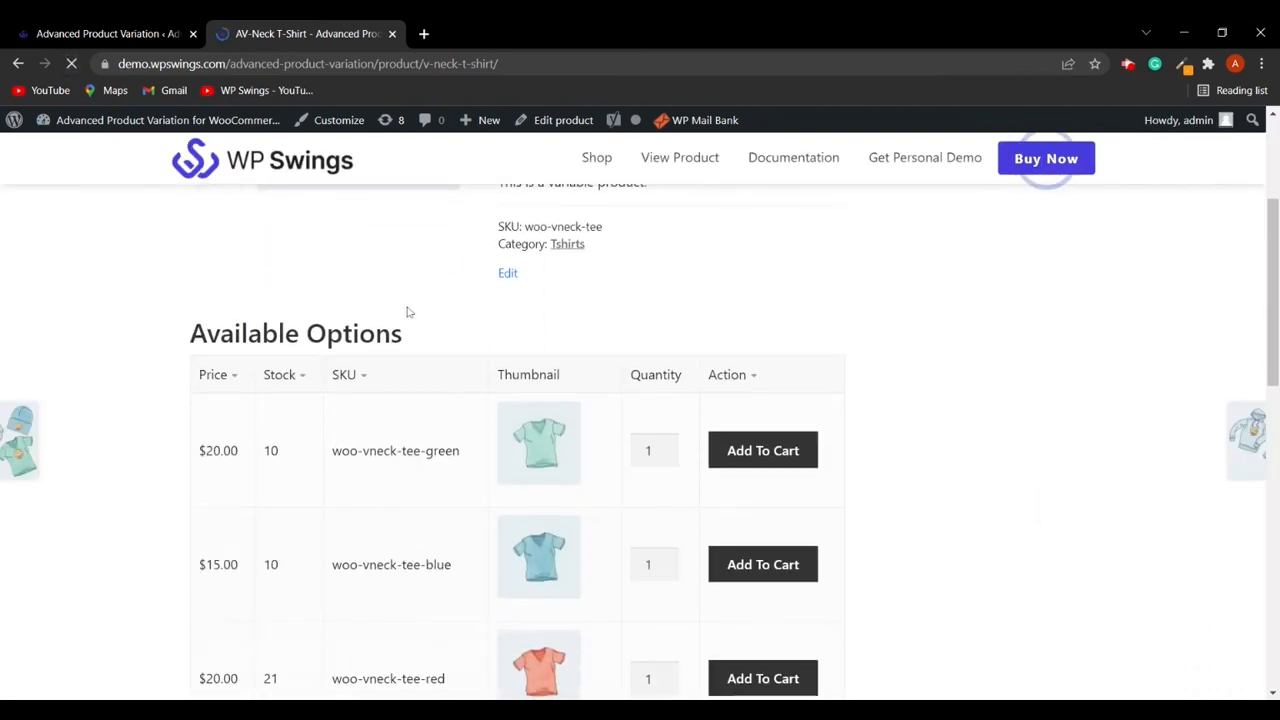
scroll(605, 438, down, 2)
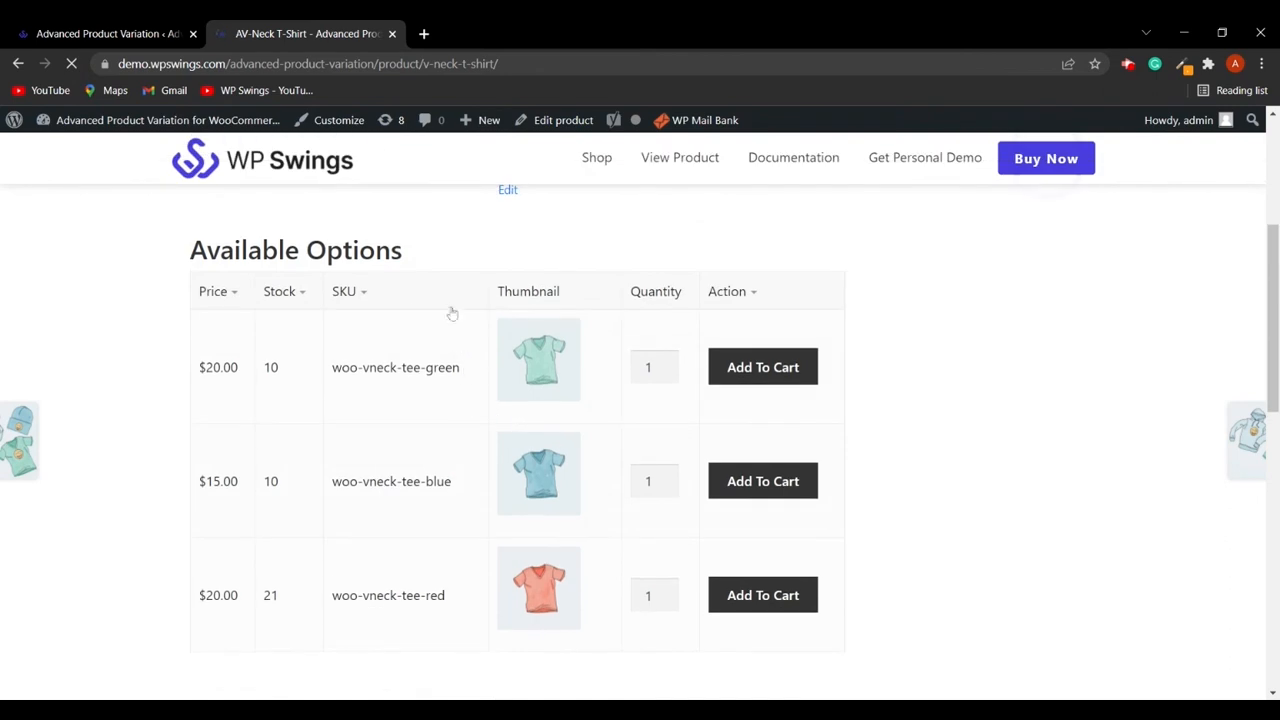
scroll(550, 388, down, 3)
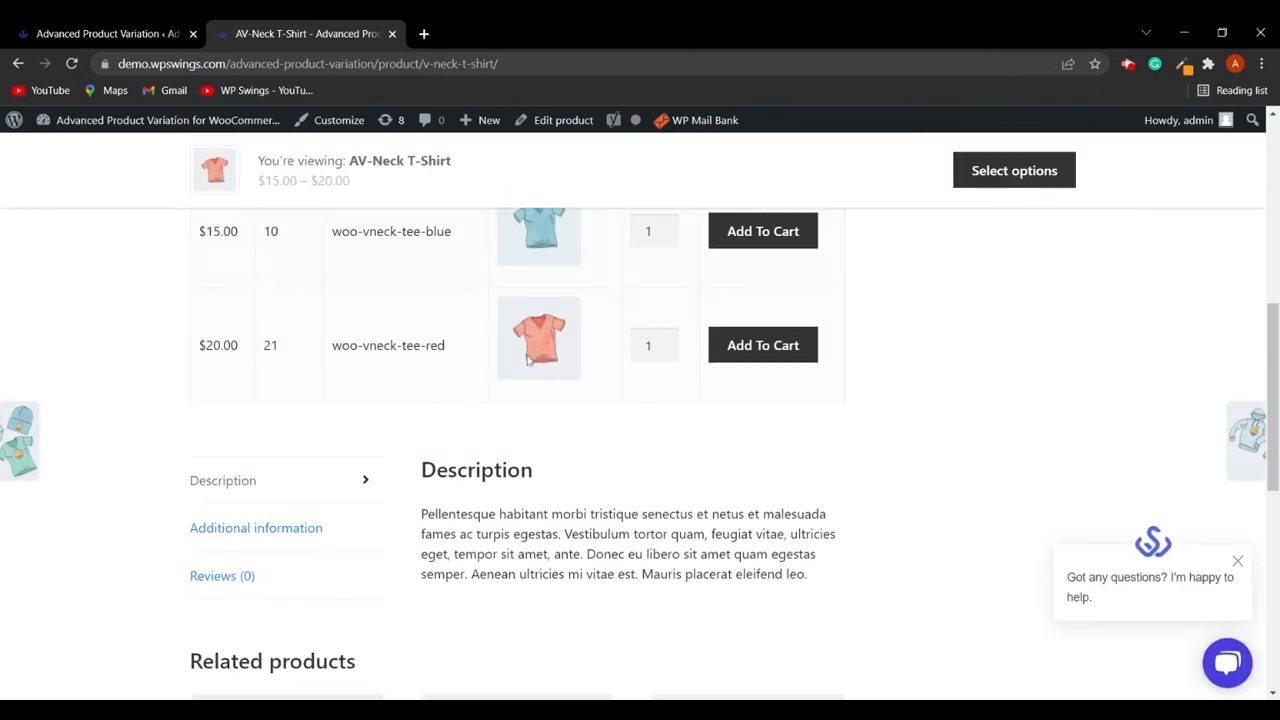
scroll(550, 388, up, 2)
scroll(337, 371, up, 1)
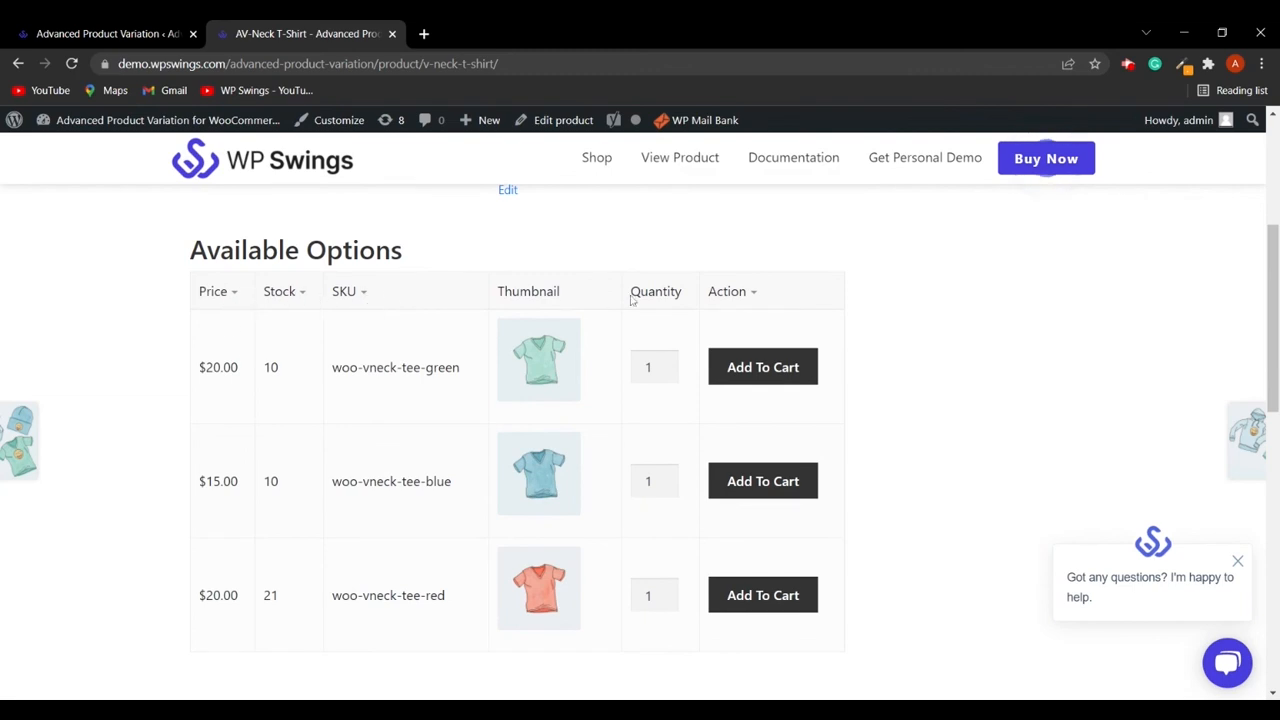
click(765, 367)
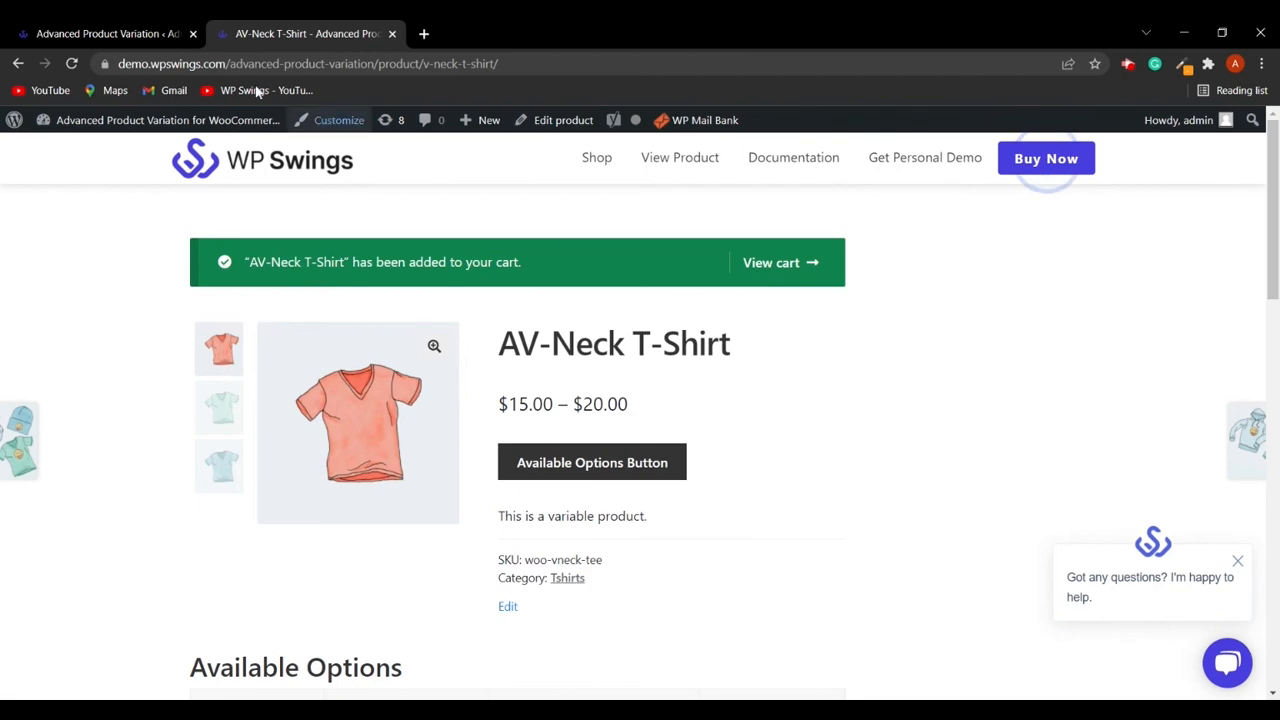
- Use the Available Options Button on the AV-Neck T-Shirt product page to jump to the variation table
click(105, 33)
scroll(509, 517, down, 3)
scroll(509, 517, down, 2)
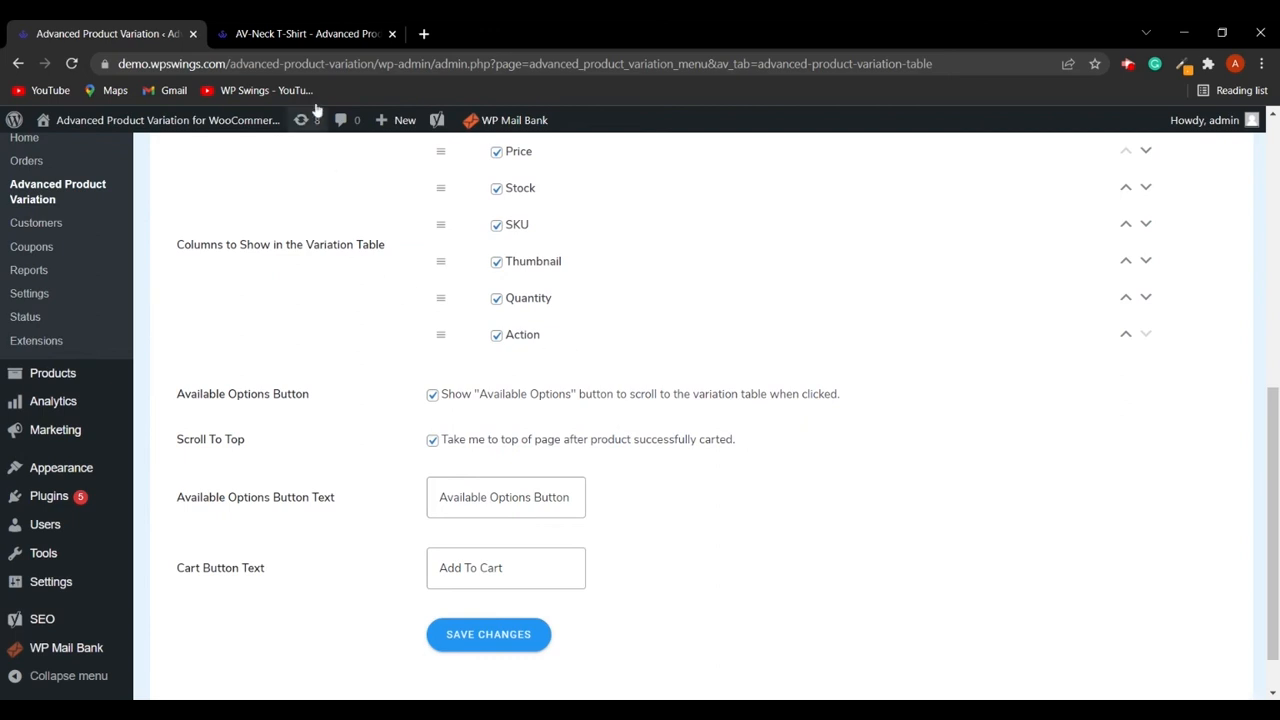
click(306, 30)
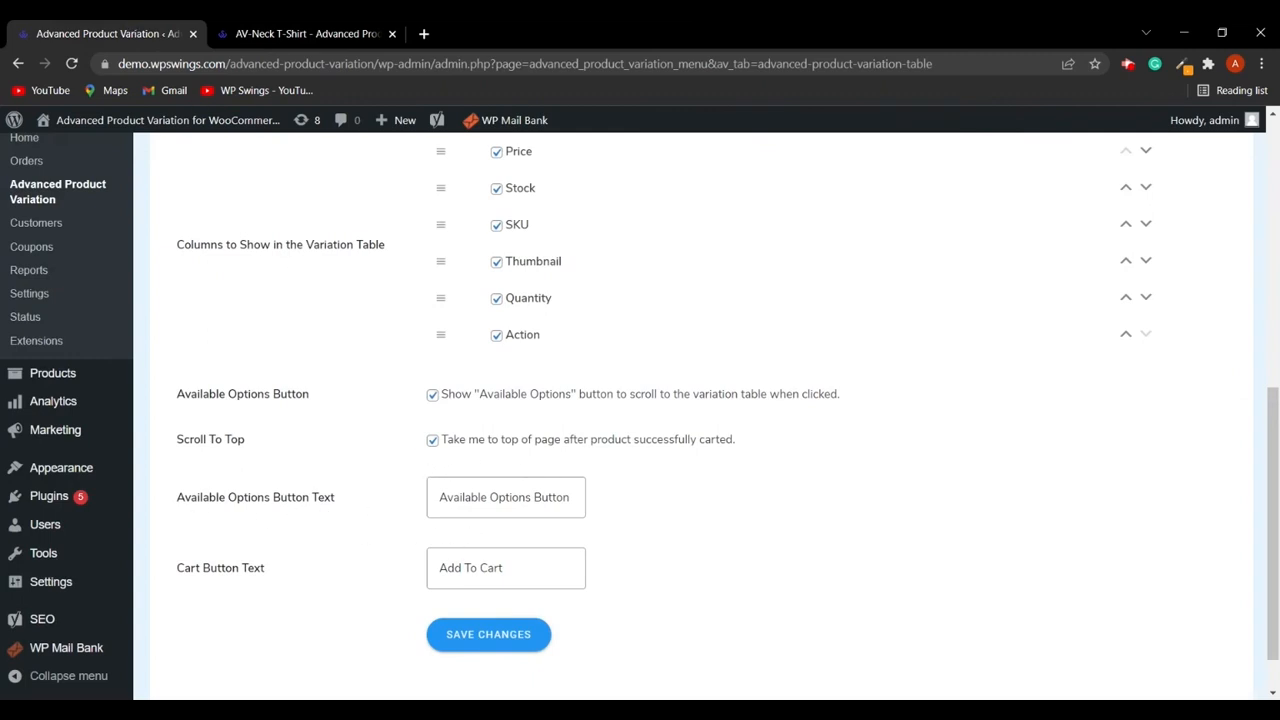
click(328, 31)
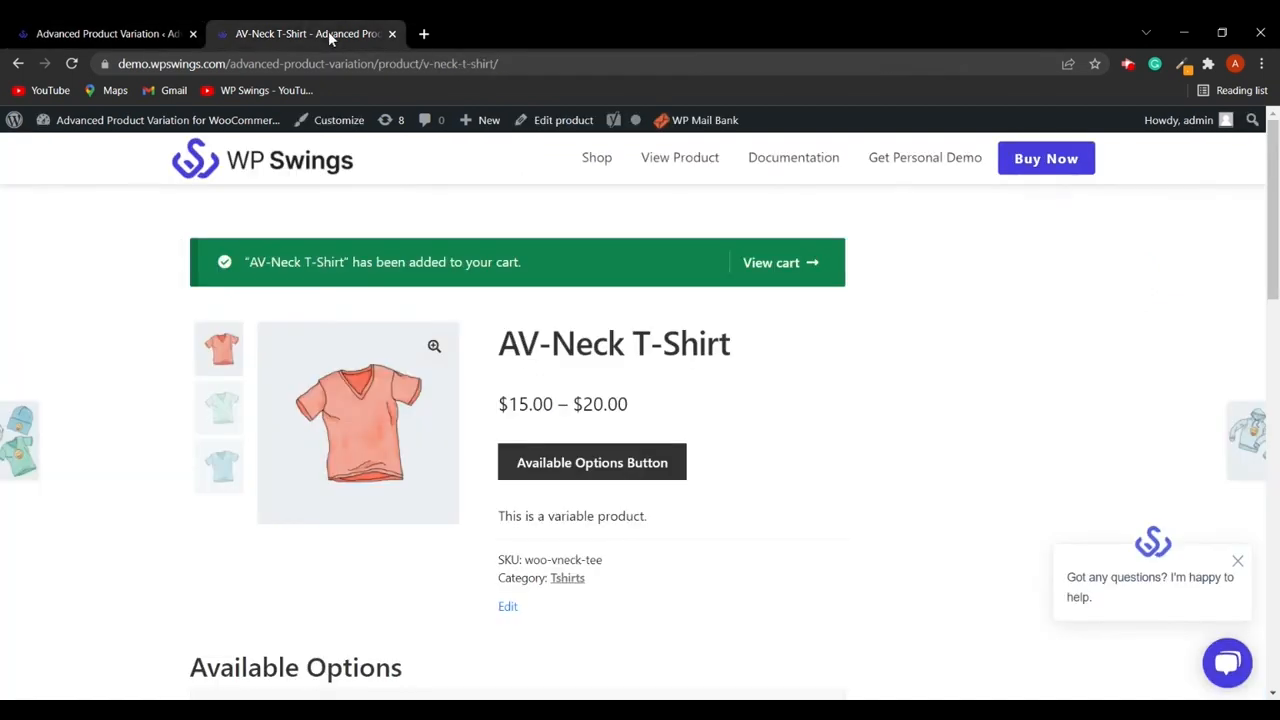
click(612, 464)
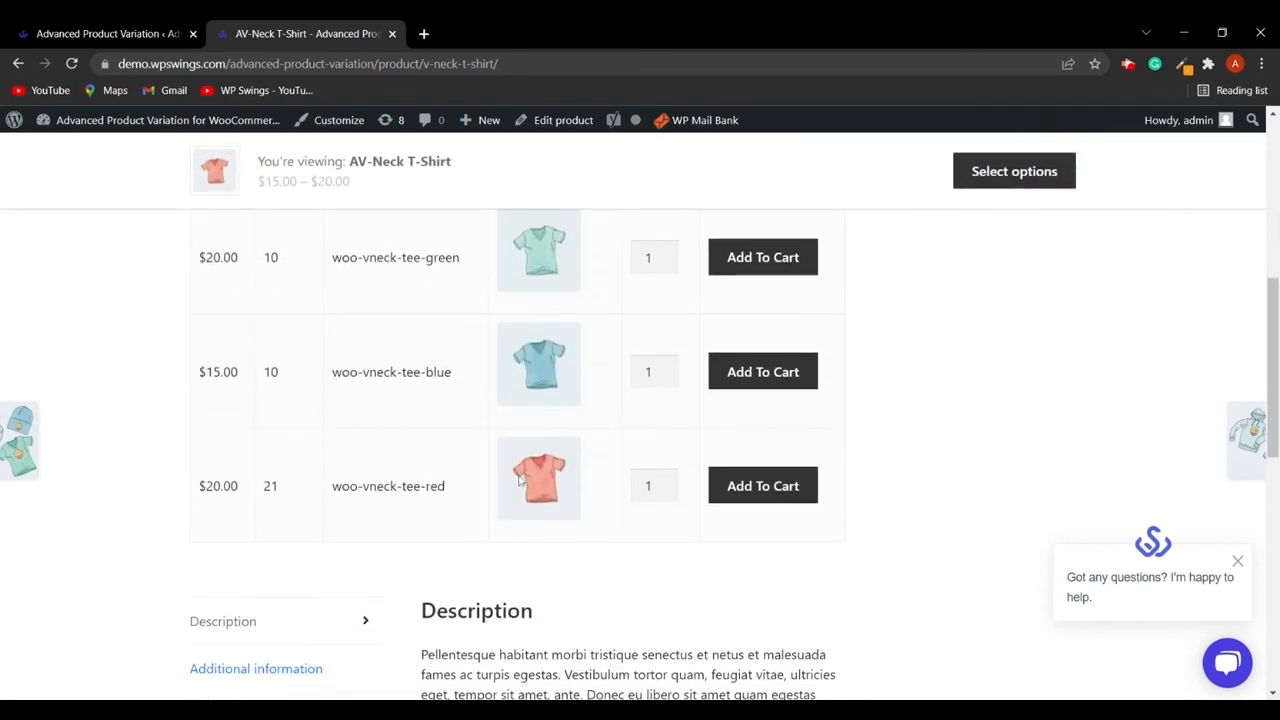
- Disable the Available Options Button setting, save the changes, and reload the product page
click(127, 35)
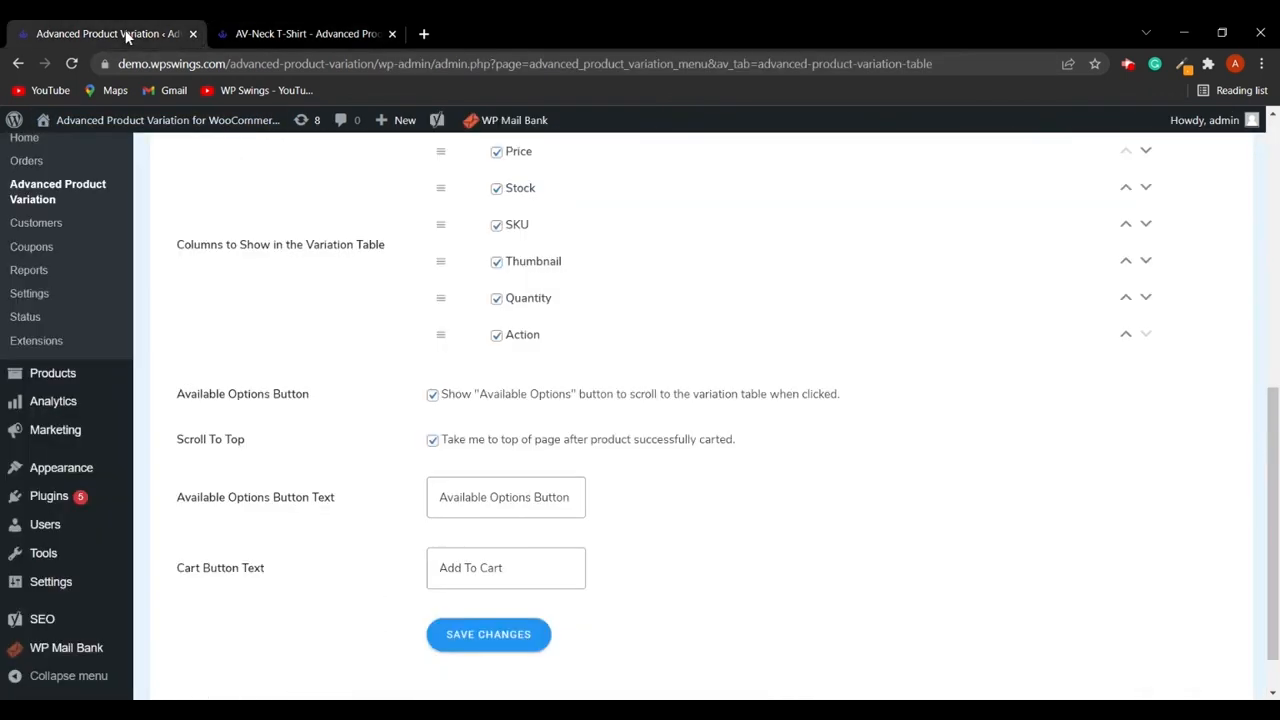
click(432, 395)
scroll(729, 472, down, 1)
click(497, 577)
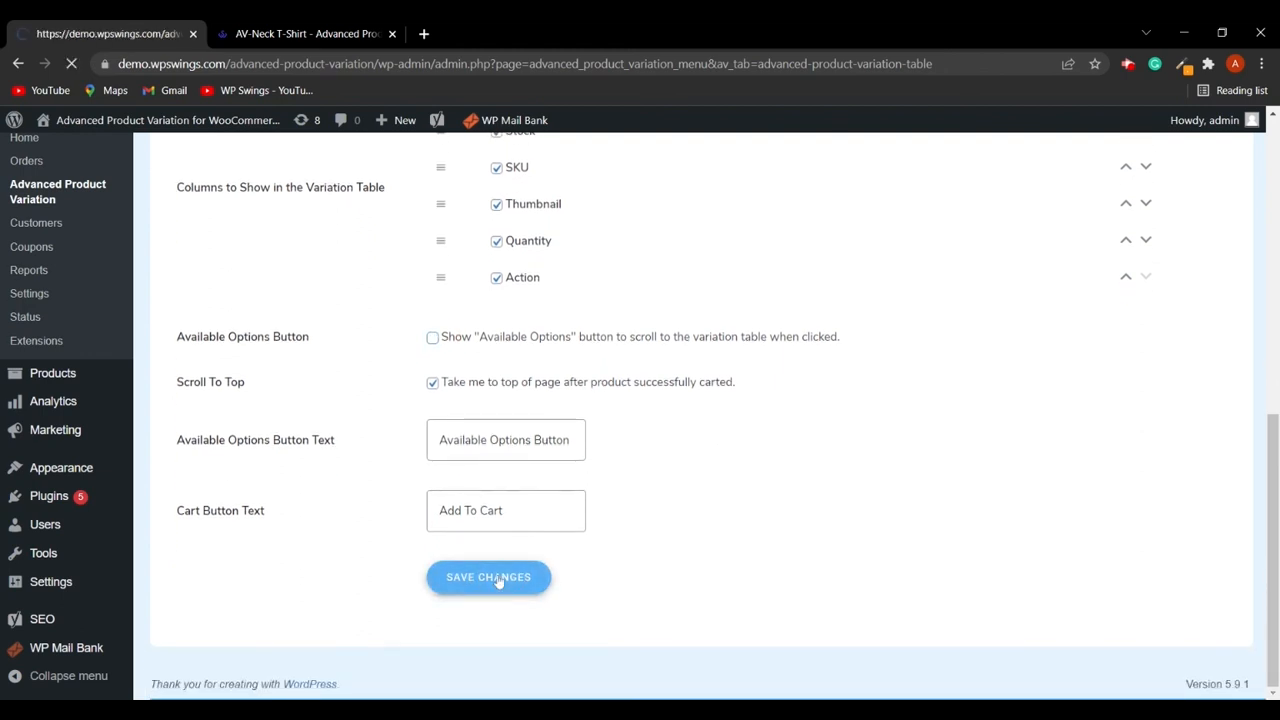
click(311, 40)
click(72, 65)
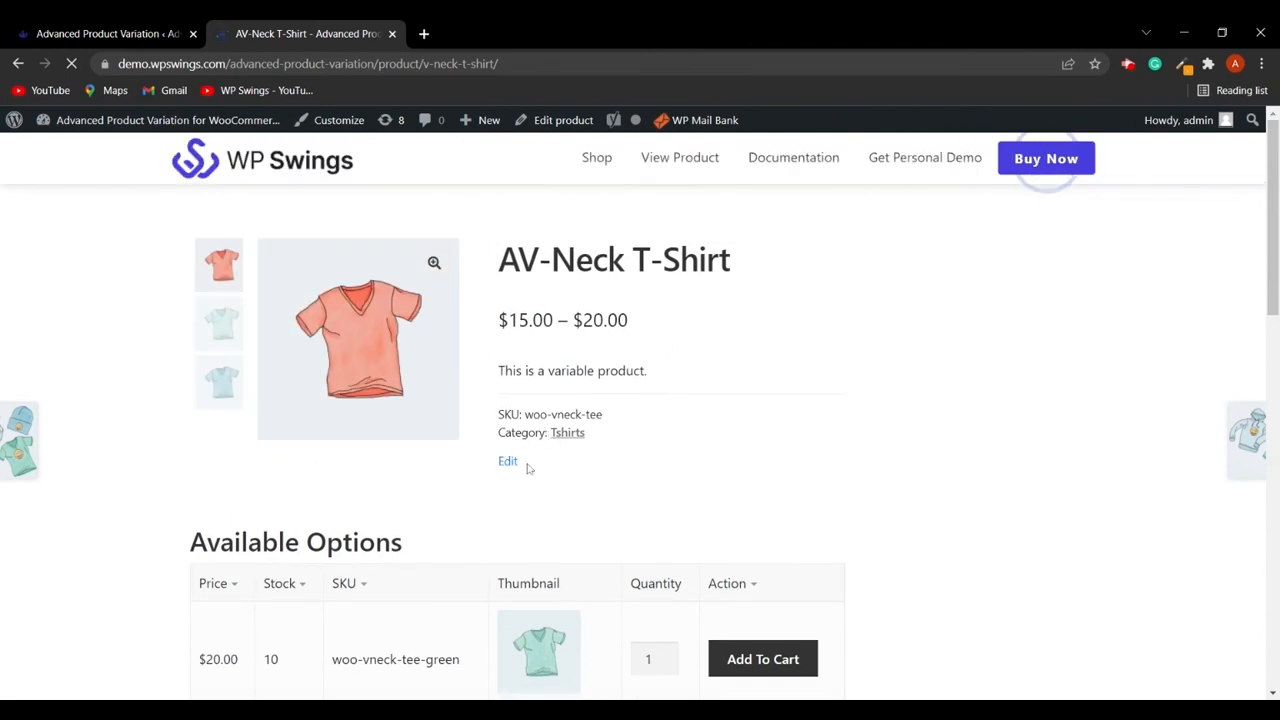
- Re-enable the Available Options Button setting in the Tabular Variation settings
click(124, 34)
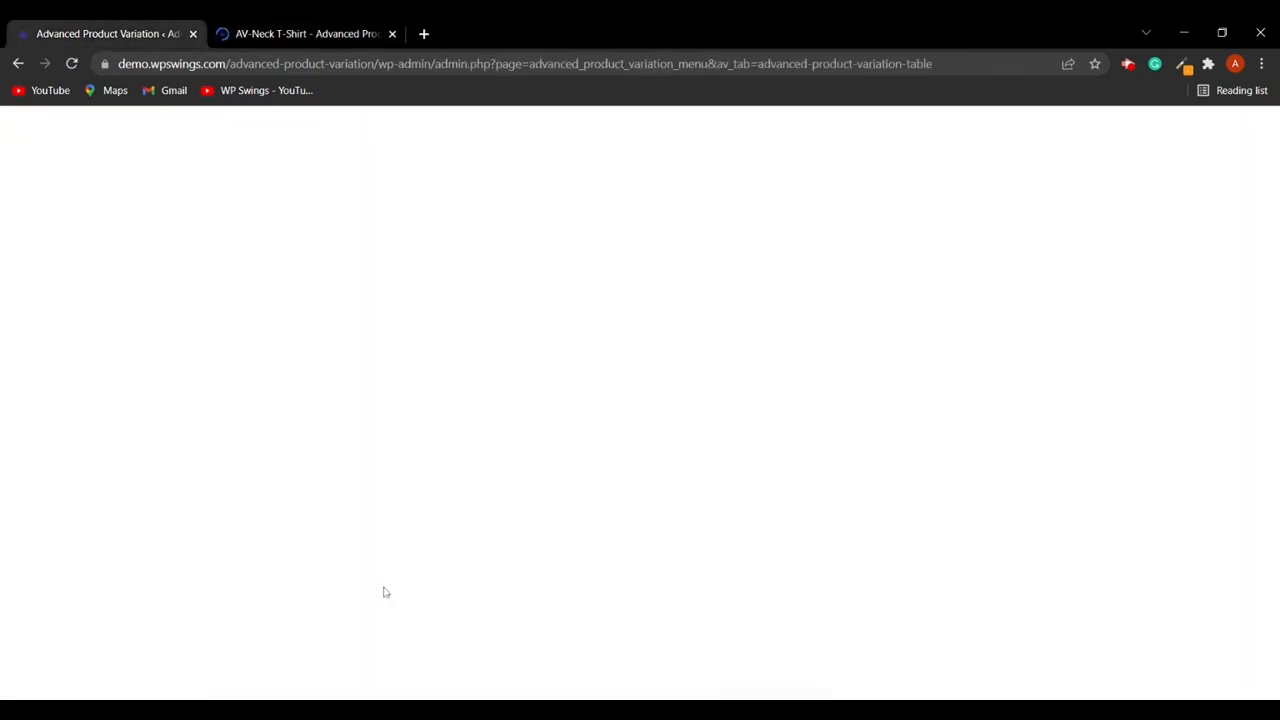
scroll(370, 592, down, 5)
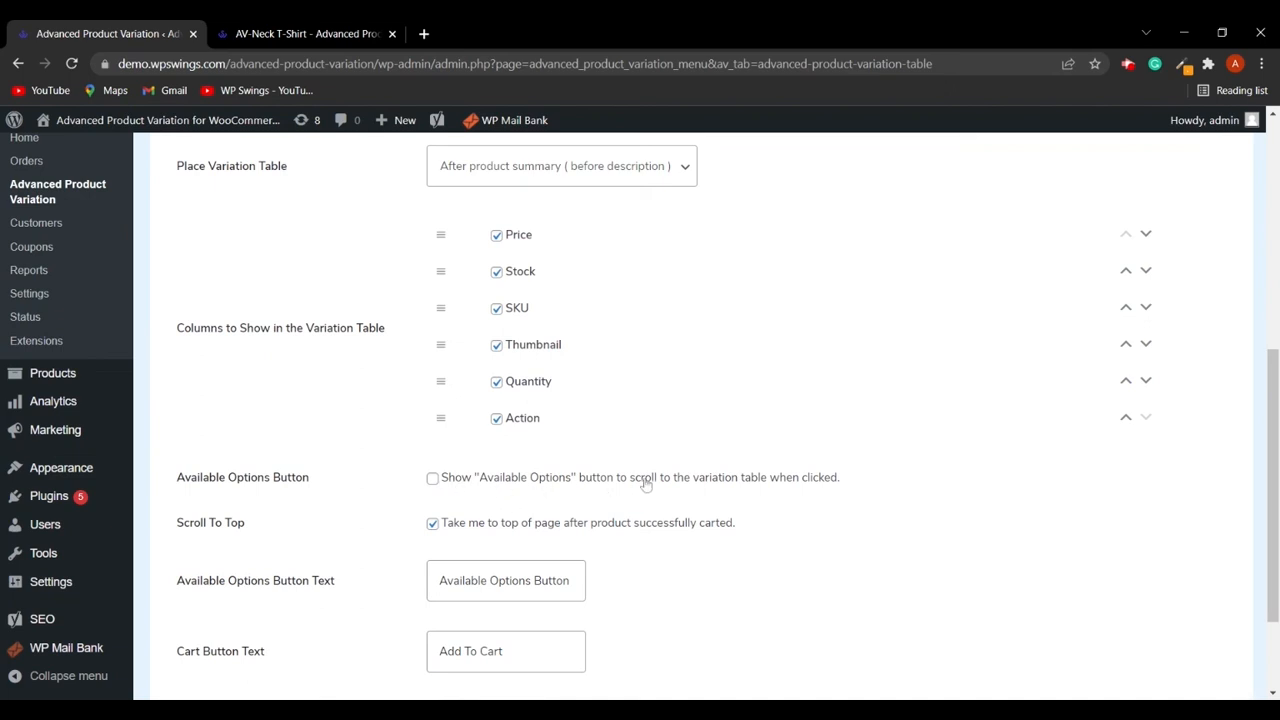
click(433, 478)
scroll(571, 529, down, 2)
scroll(623, 589, up, 3)
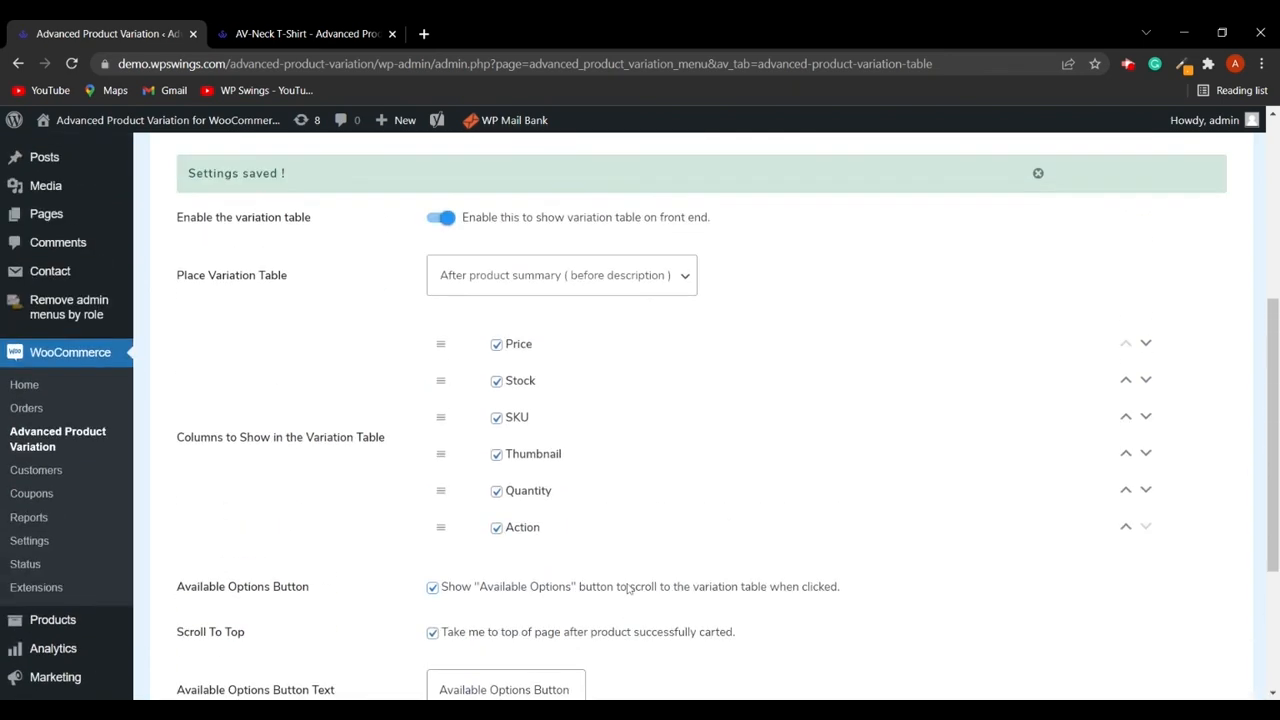
scroll(631, 588, up, 4)
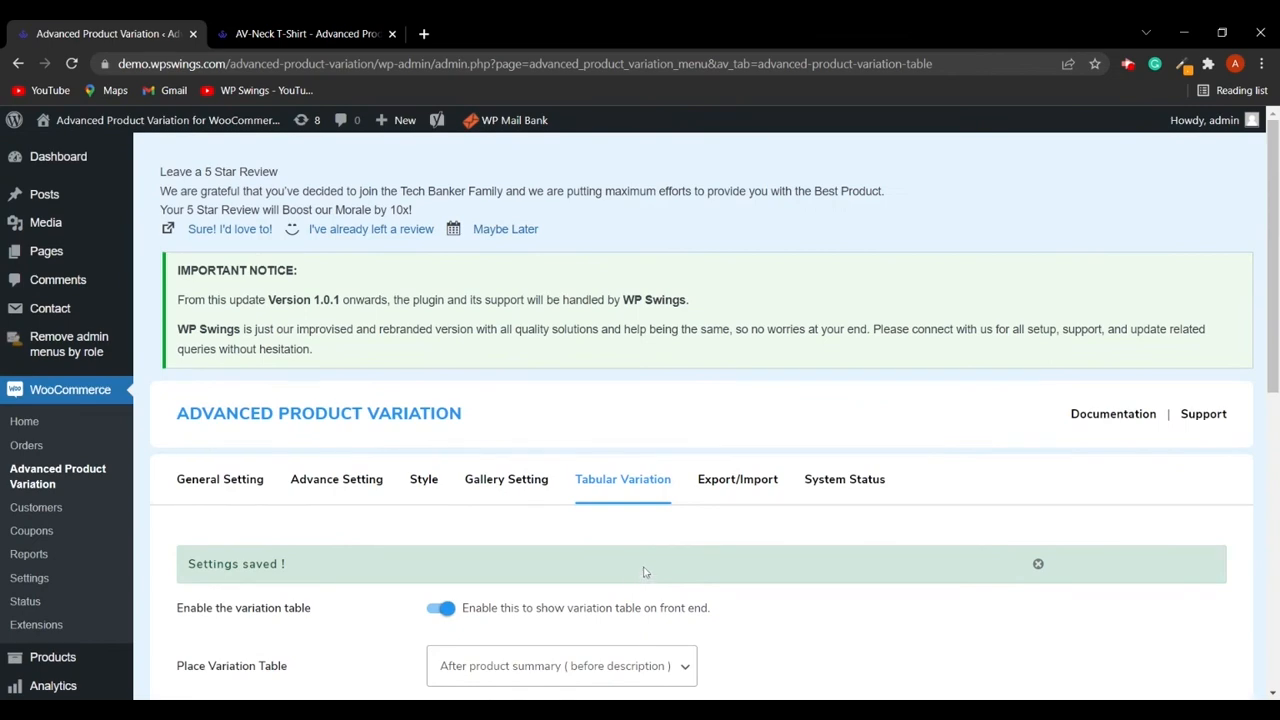
scroll(643, 566, down, 2)
scroll(491, 374, up, 2)
scroll(457, 428, down, 3)
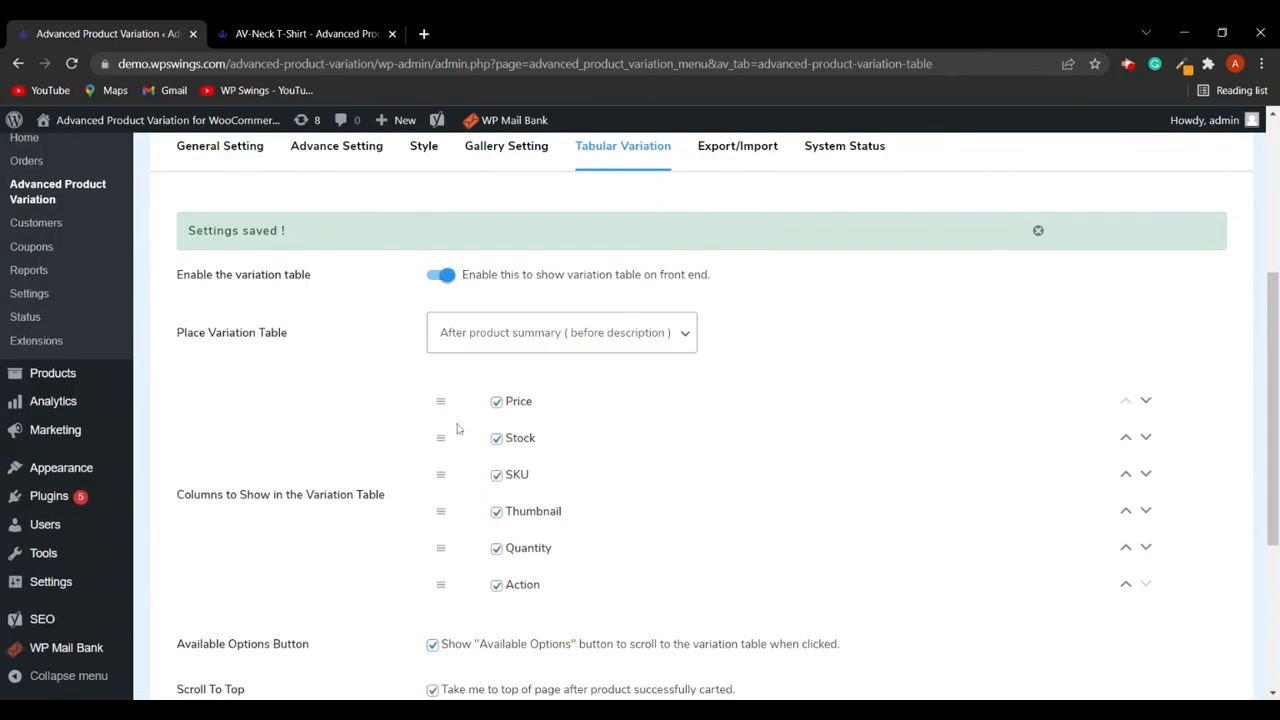
scroll(457, 428, down, 2)
- Review the Available Options variation table on the AV-Neck T-Shirt product page
click(300, 33)
scroll(617, 466, down, 3)
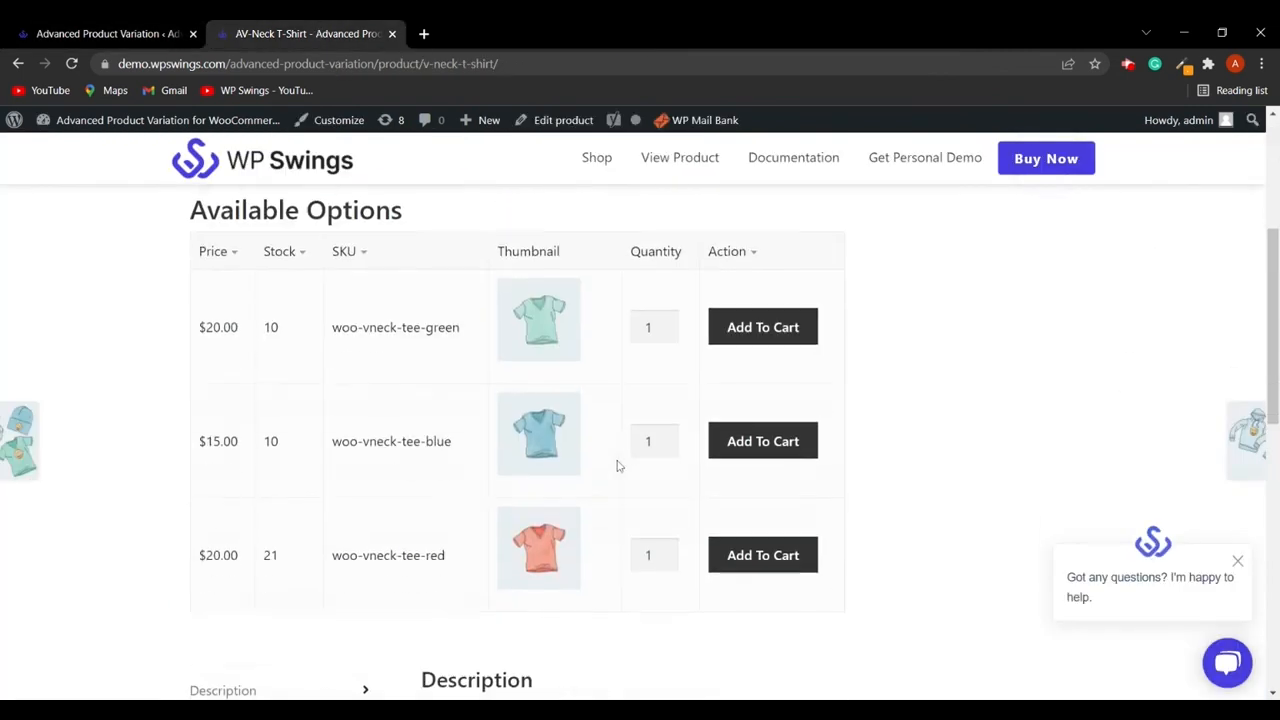
scroll(457, 380, up, 1)
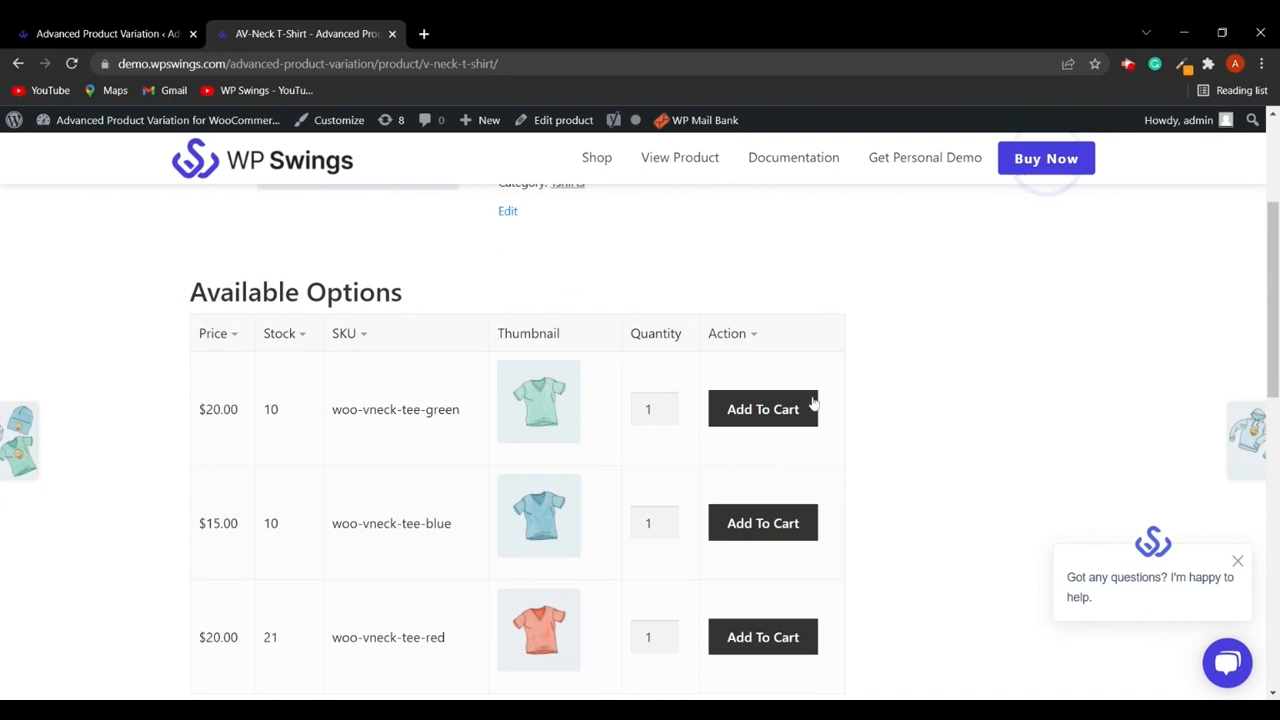
scroll(486, 386, down, 1)
scroll(400, 330, up, 3)
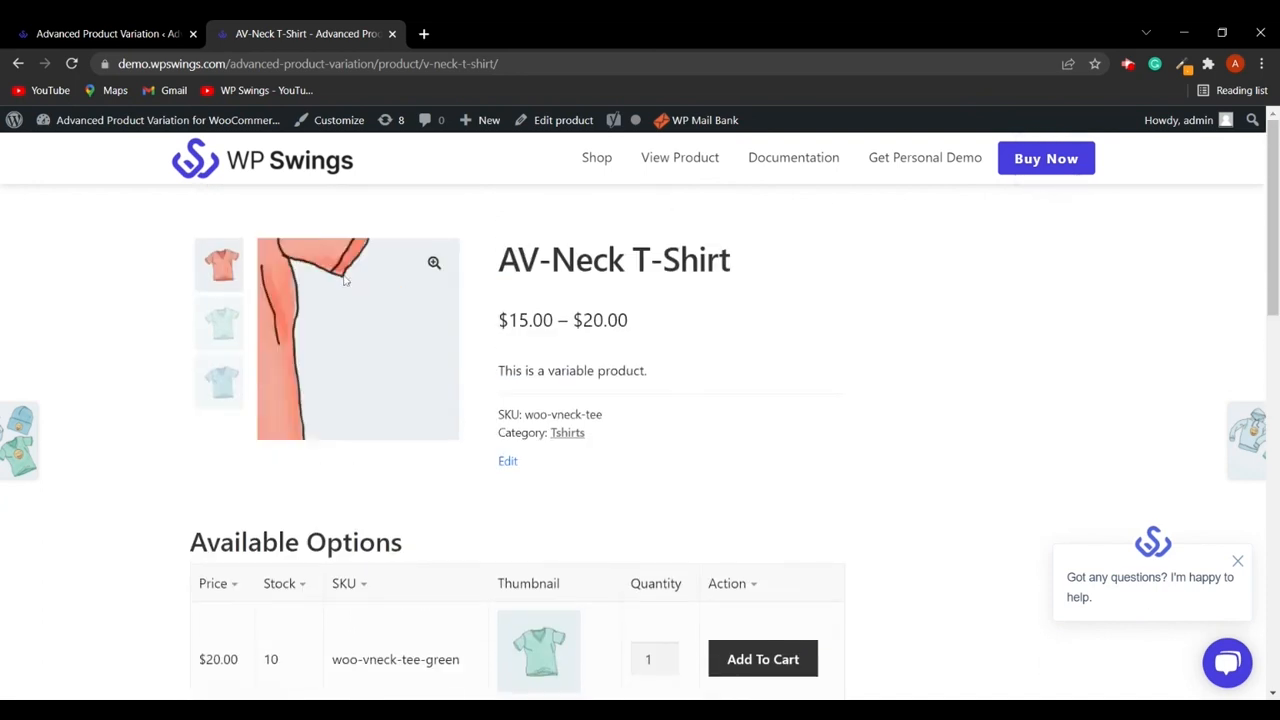
- Save the Tabular Variation settings
click(100, 33)
scroll(496, 560, down, 3)
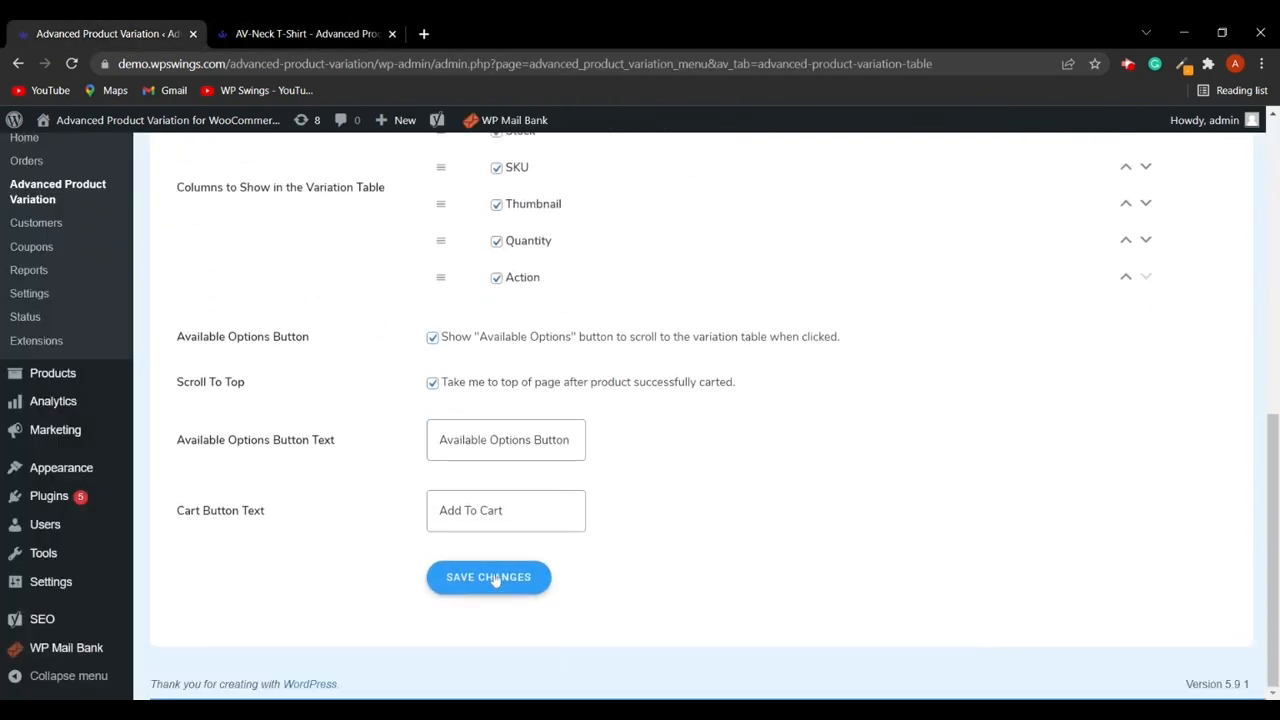
click(492, 578)
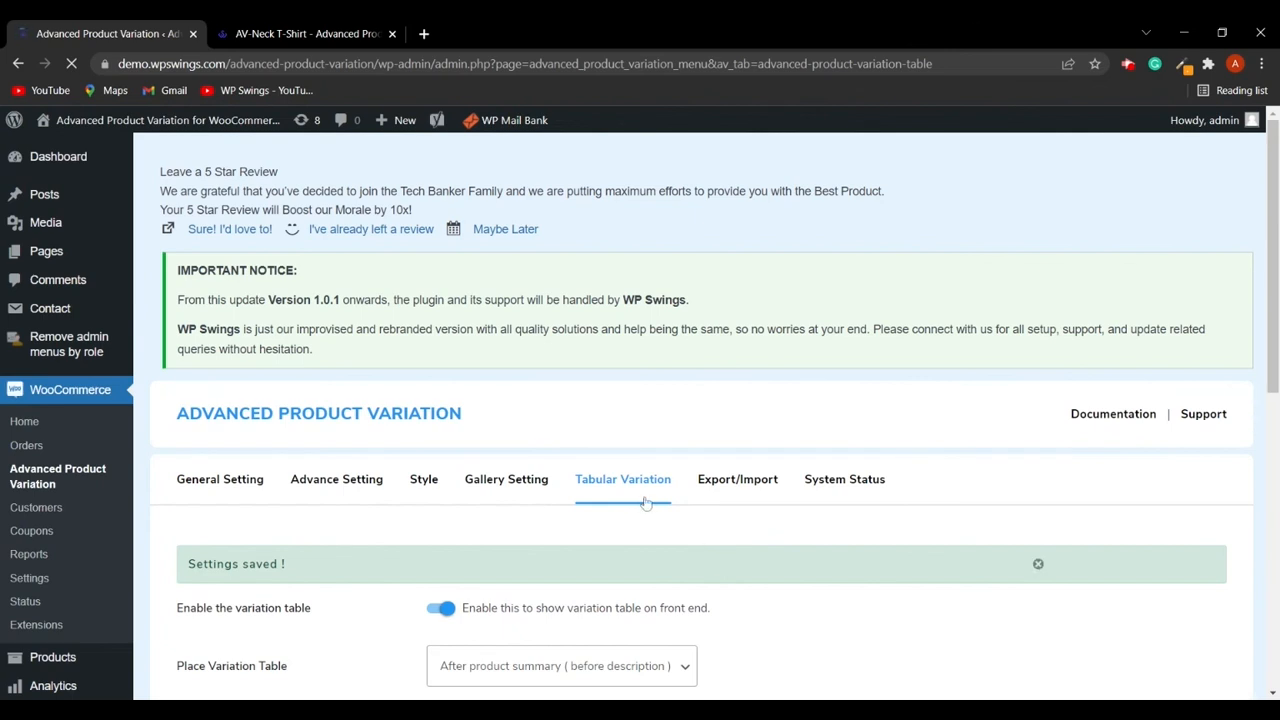
- Open the Export/Import tab and review its attribute and variation gallery export and import options
click(750, 489)
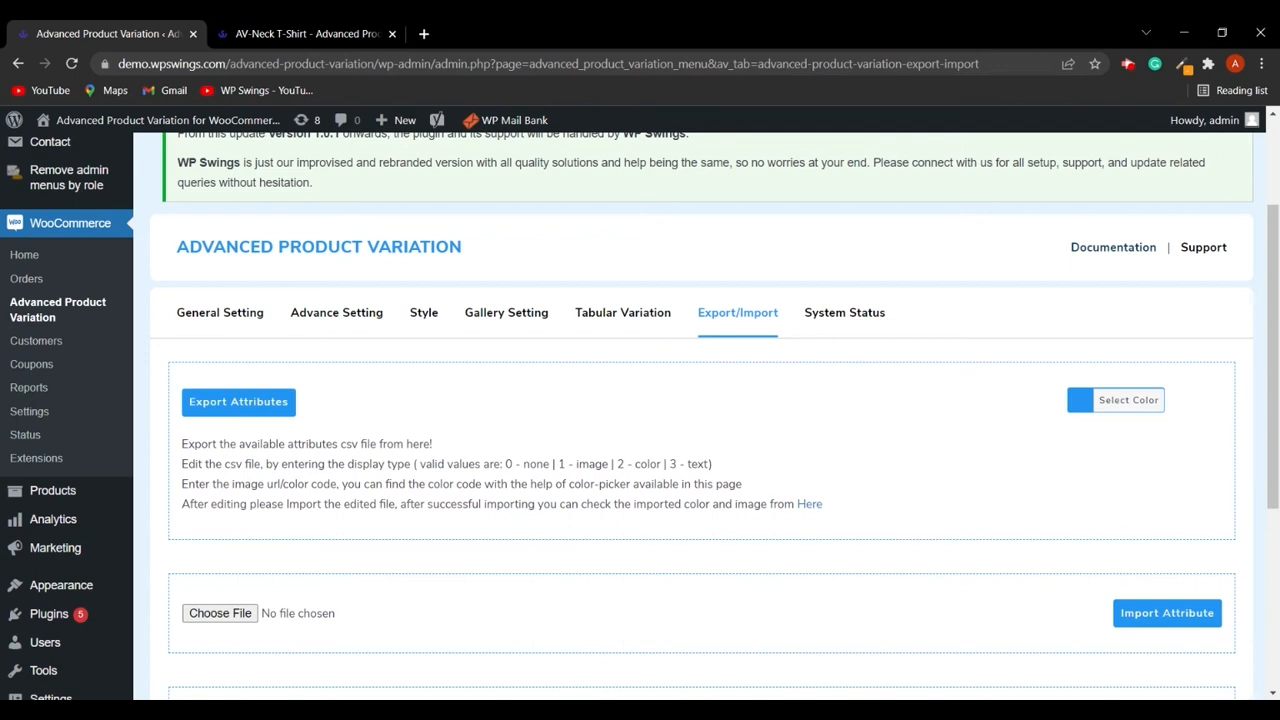
scroll(640, 526, down, 3)
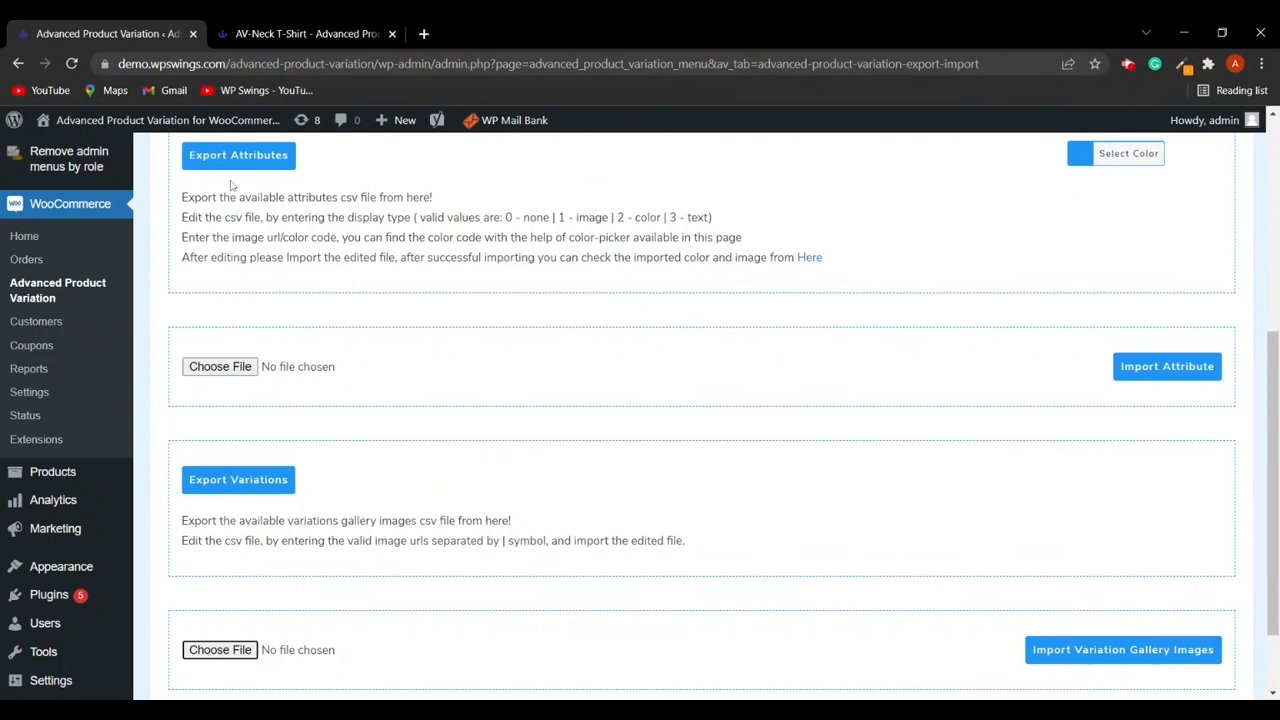
scroll(566, 488, down, 2)
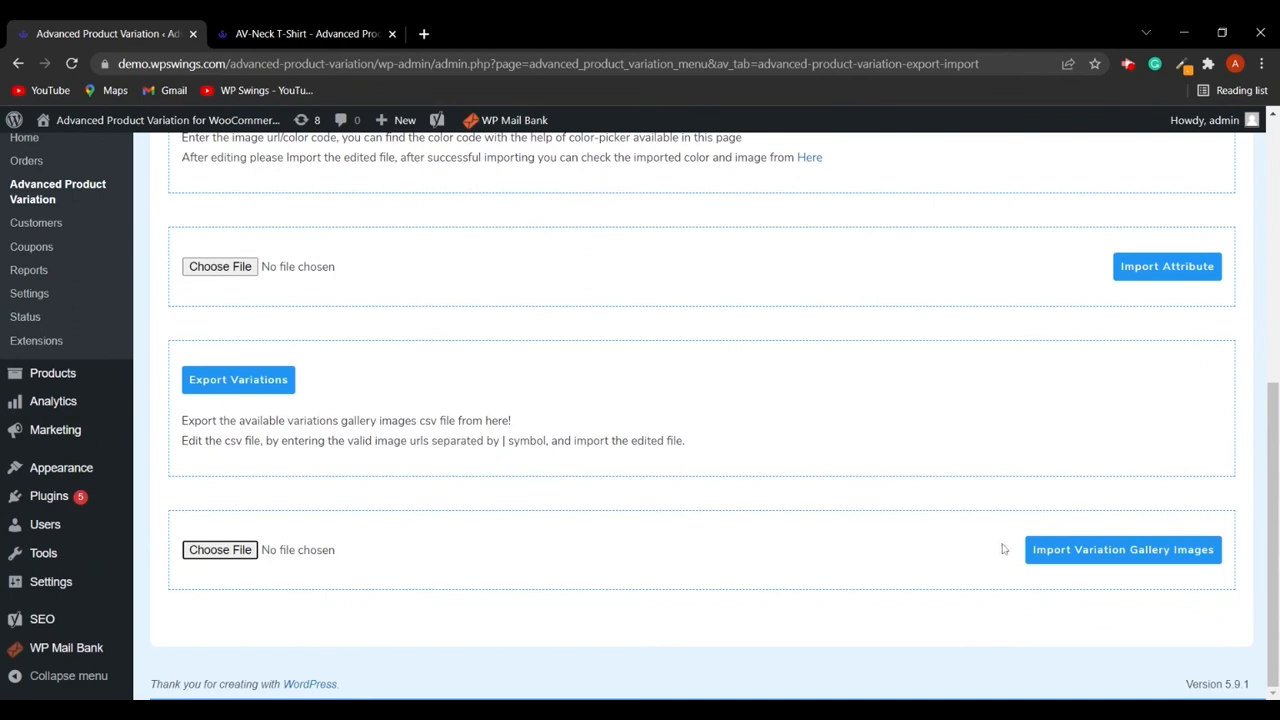
scroll(550, 569, up, 10)
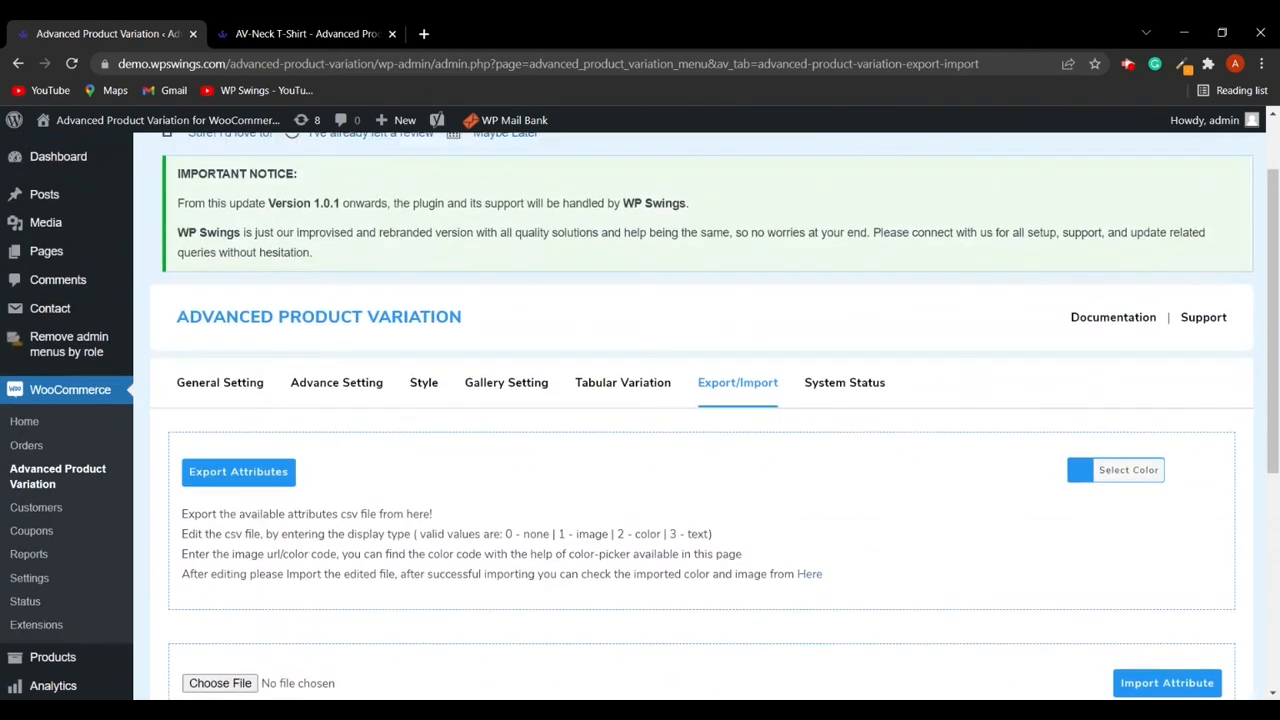